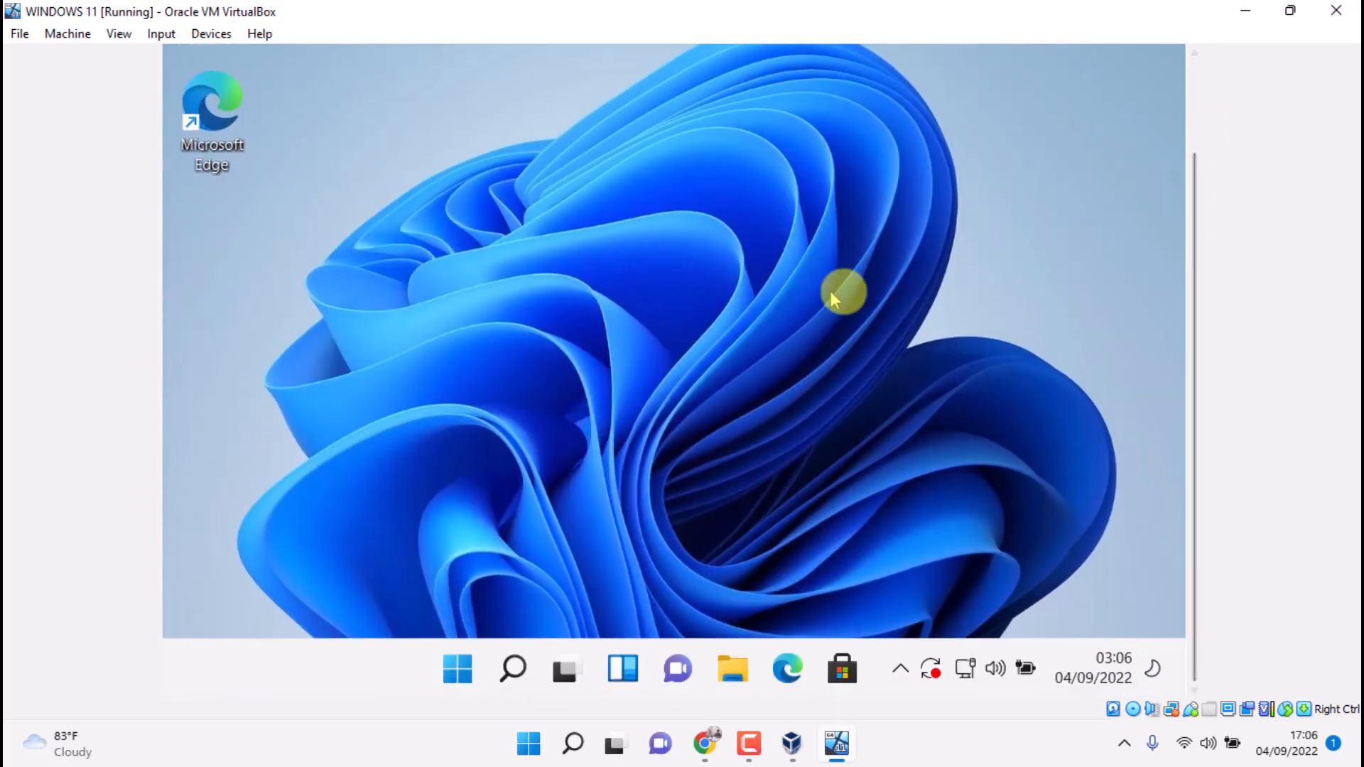
# Refresh the guest desktop five times from its right-click menu
pyautogui.moveTo(1196, 177); pyautogui.dragTo(1196, 228)
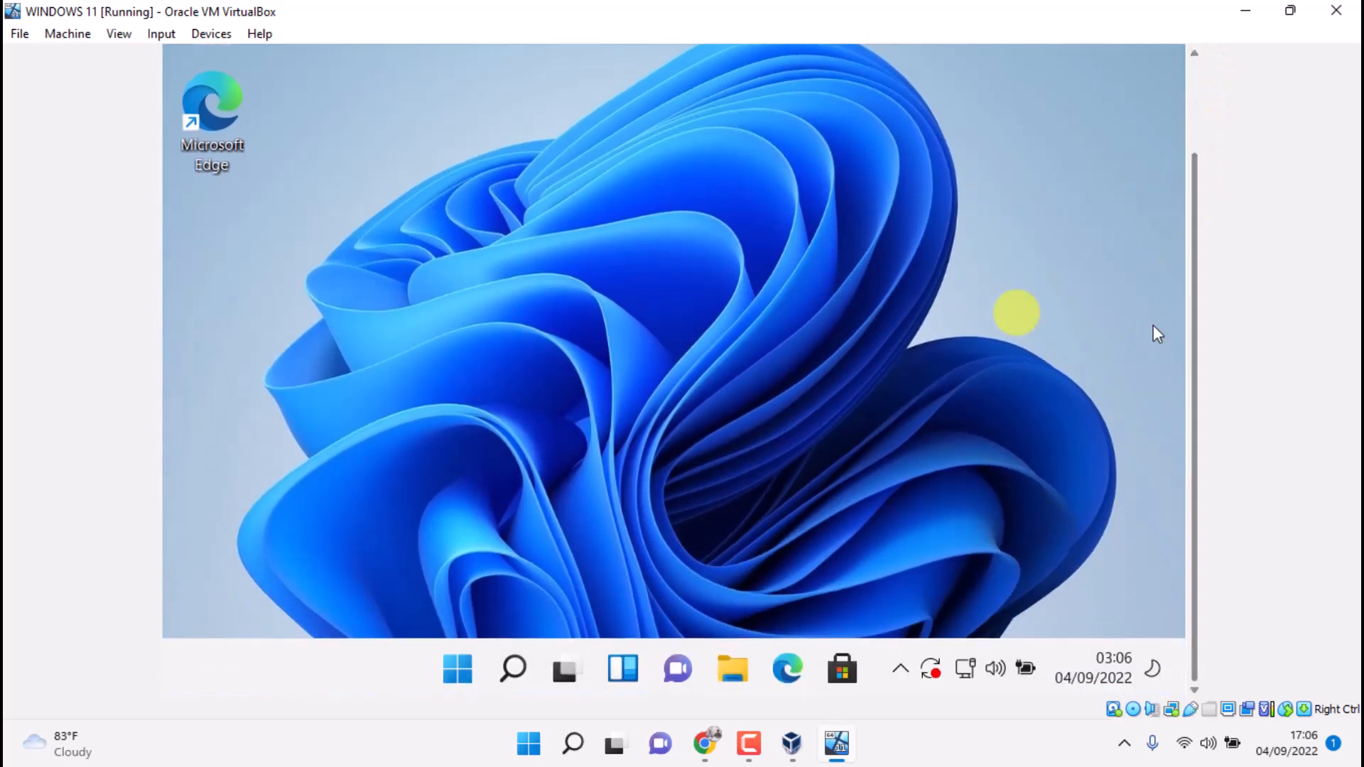
pyautogui.rightClick(560, 148)
pyautogui.click(611, 258)
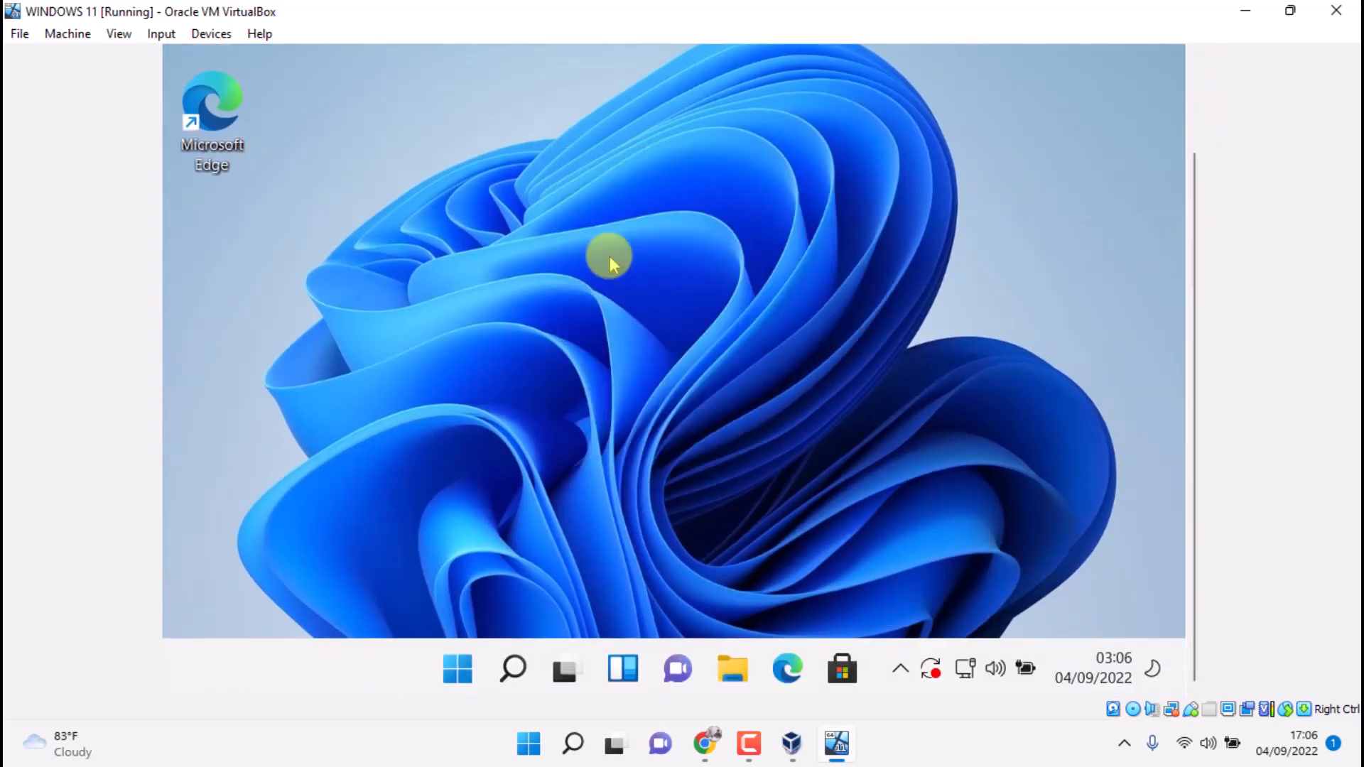
pyautogui.moveTo(1196, 232); pyautogui.dragTo(1195, 139)
pyautogui.rightClick(579, 160)
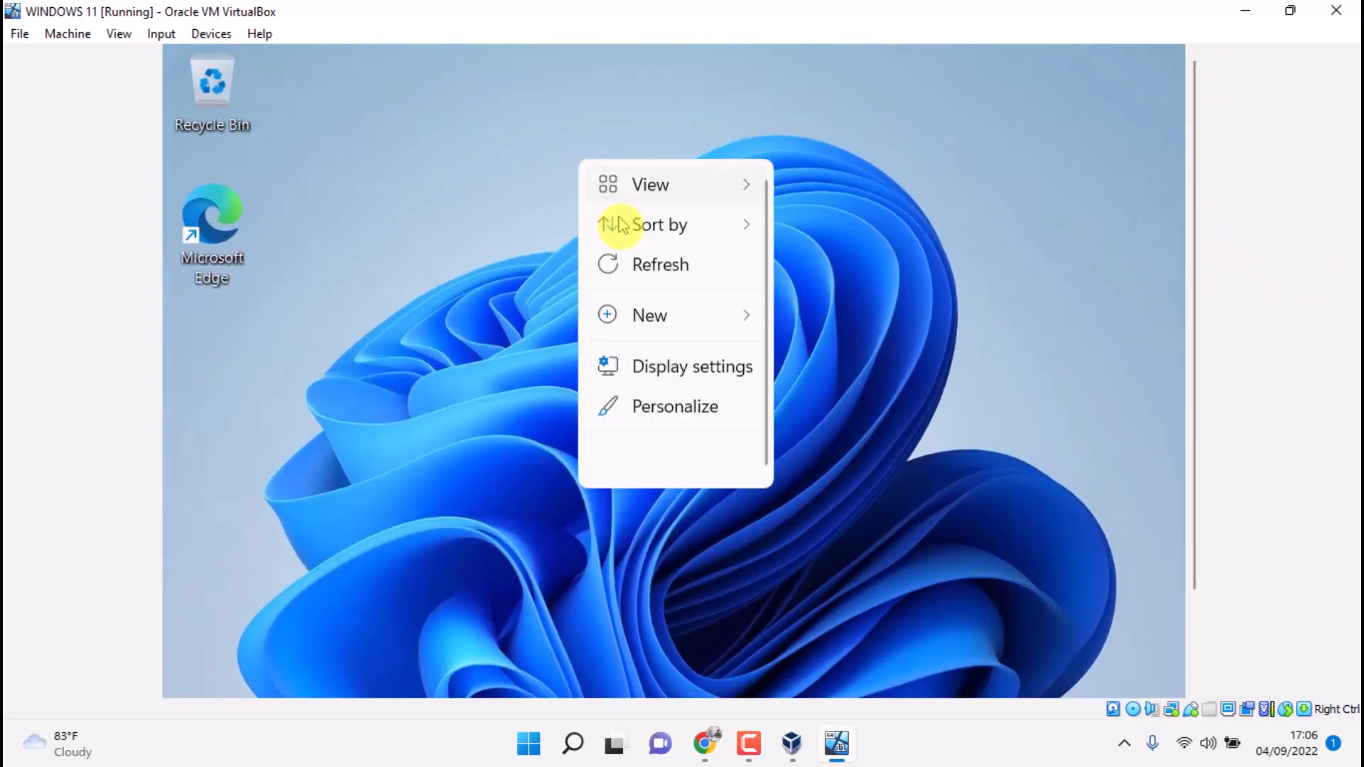
pyautogui.click(630, 258)
pyautogui.moveTo(1197, 195); pyautogui.dragTo(1191, 301)
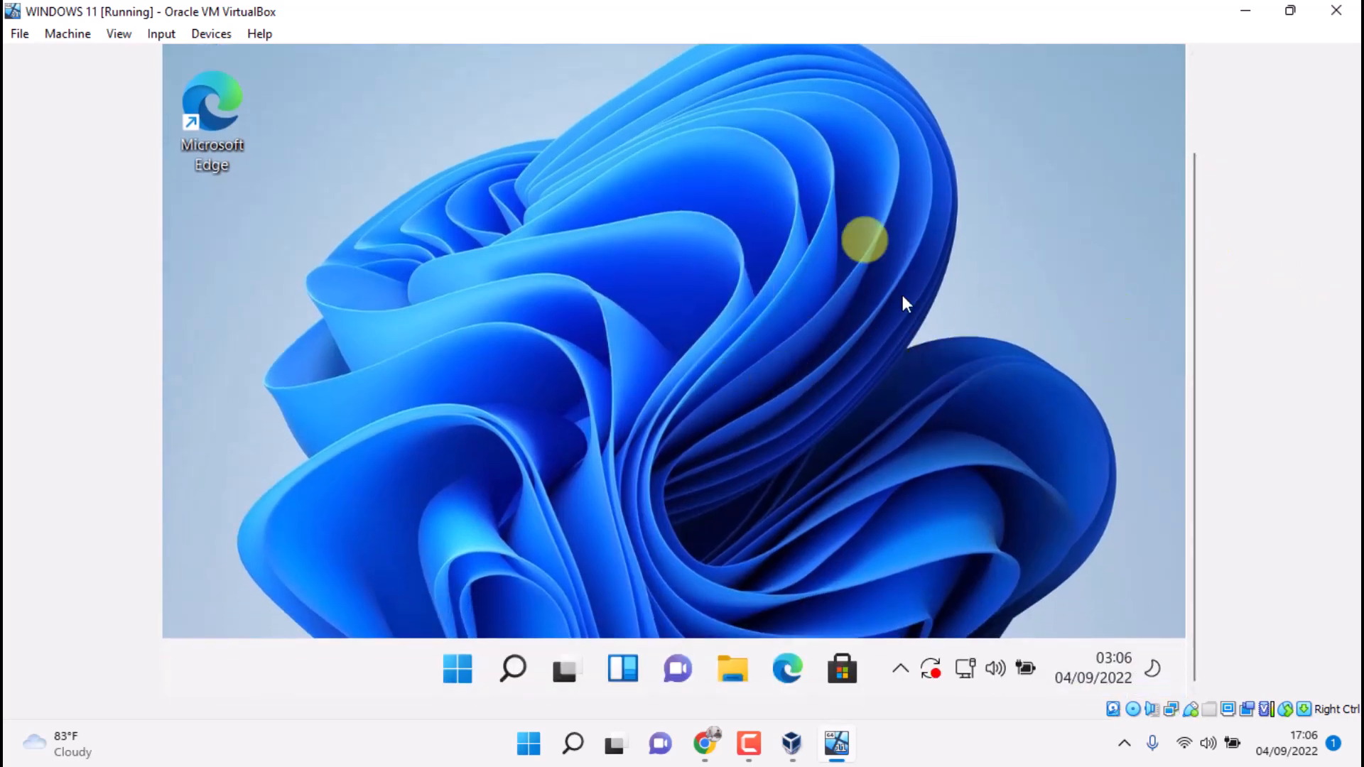
pyautogui.moveTo(1201, 330); pyautogui.dragTo(1173, 202)
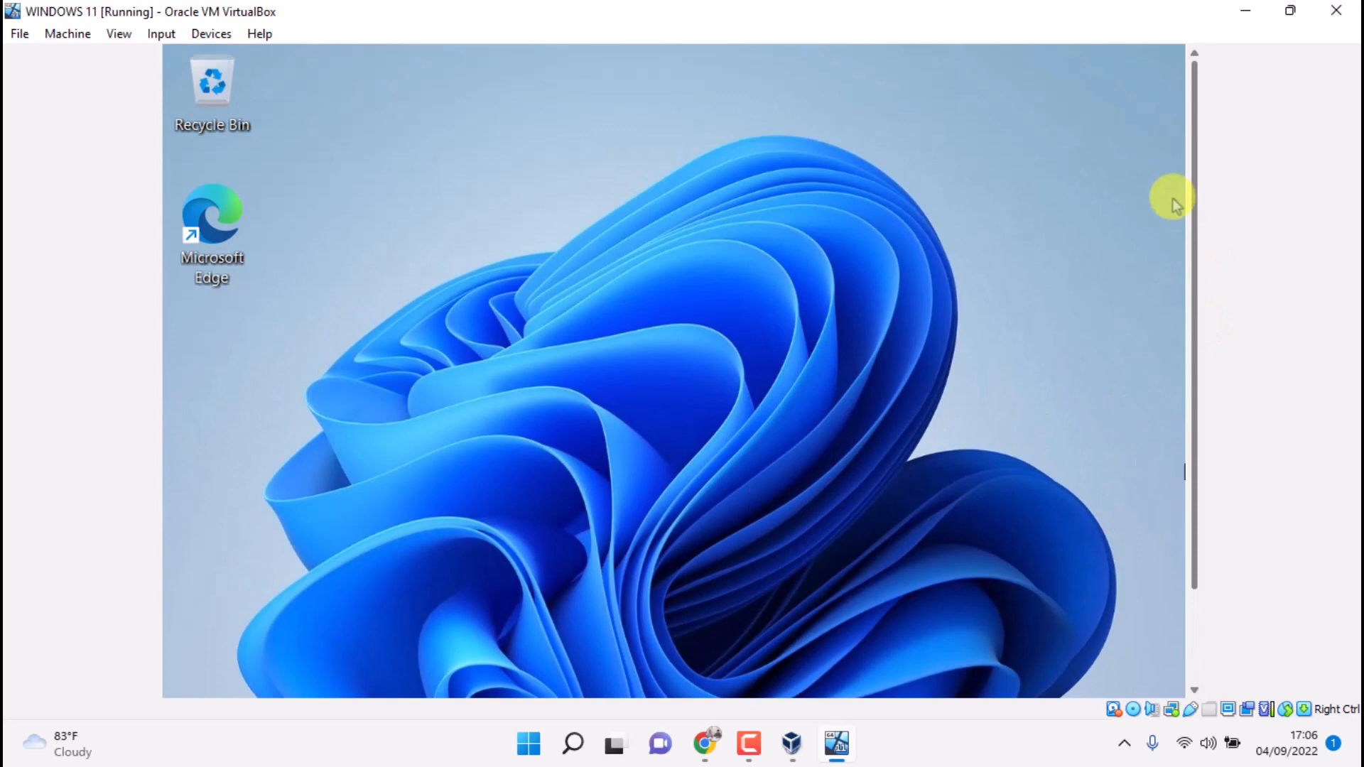
pyautogui.rightClick(449, 128)
pyautogui.click(508, 236)
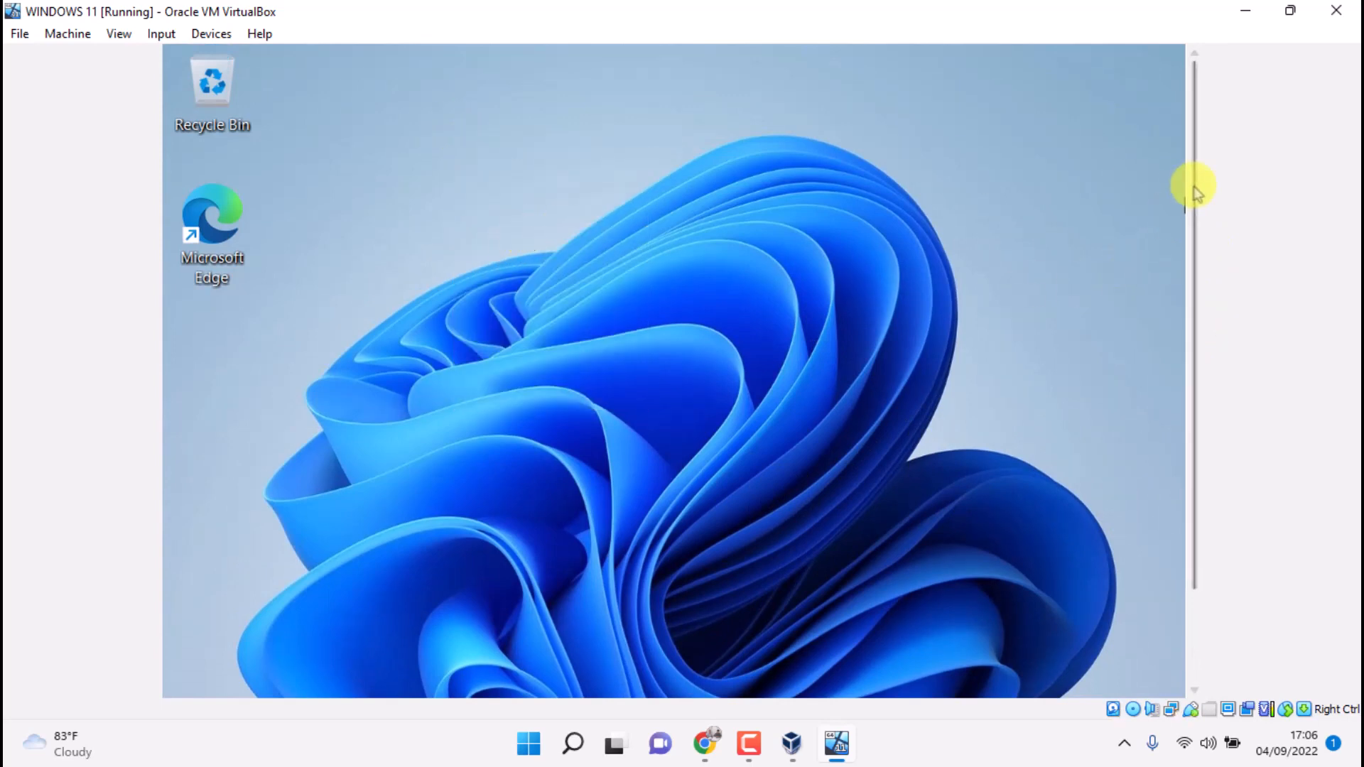
pyautogui.moveTo(1191, 183); pyautogui.dragTo(1181, 314)
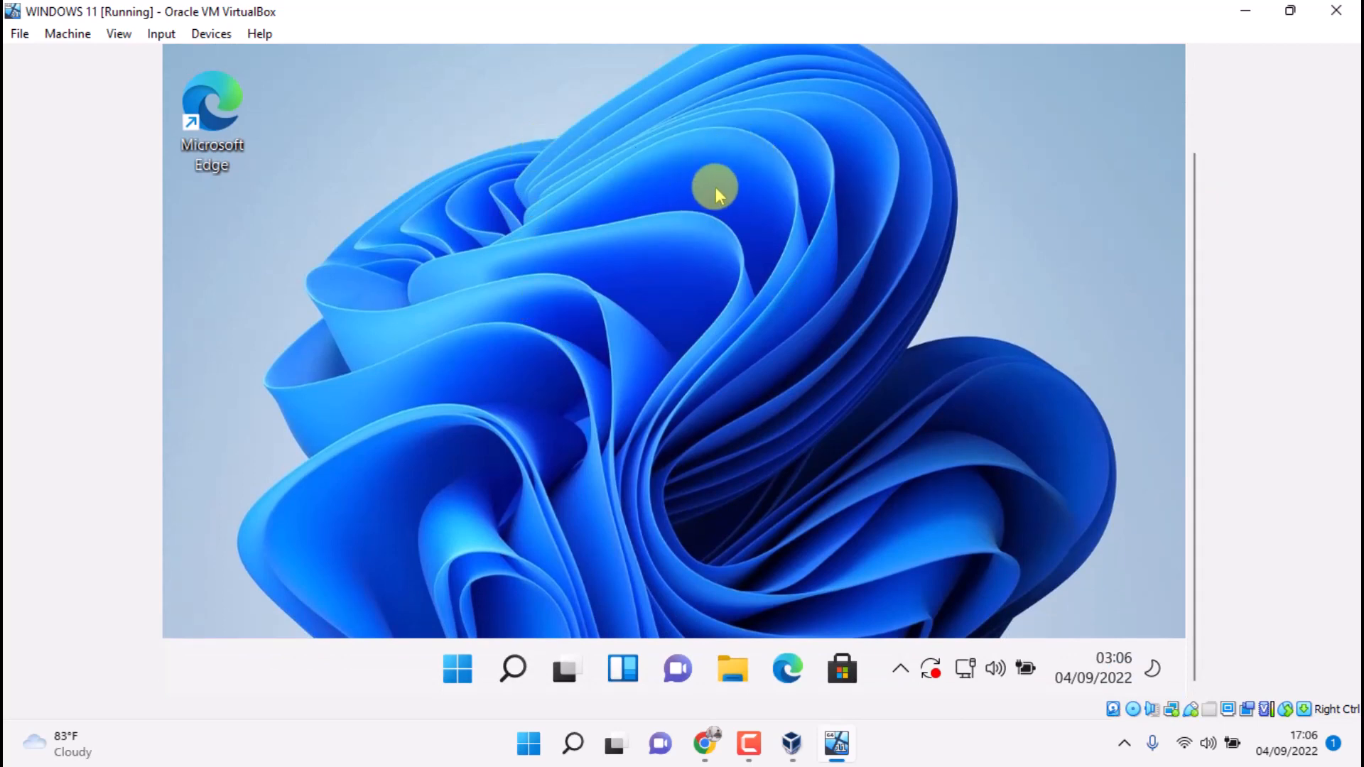
pyautogui.moveTo(1193, 244); pyautogui.dragTo(1193, 149)
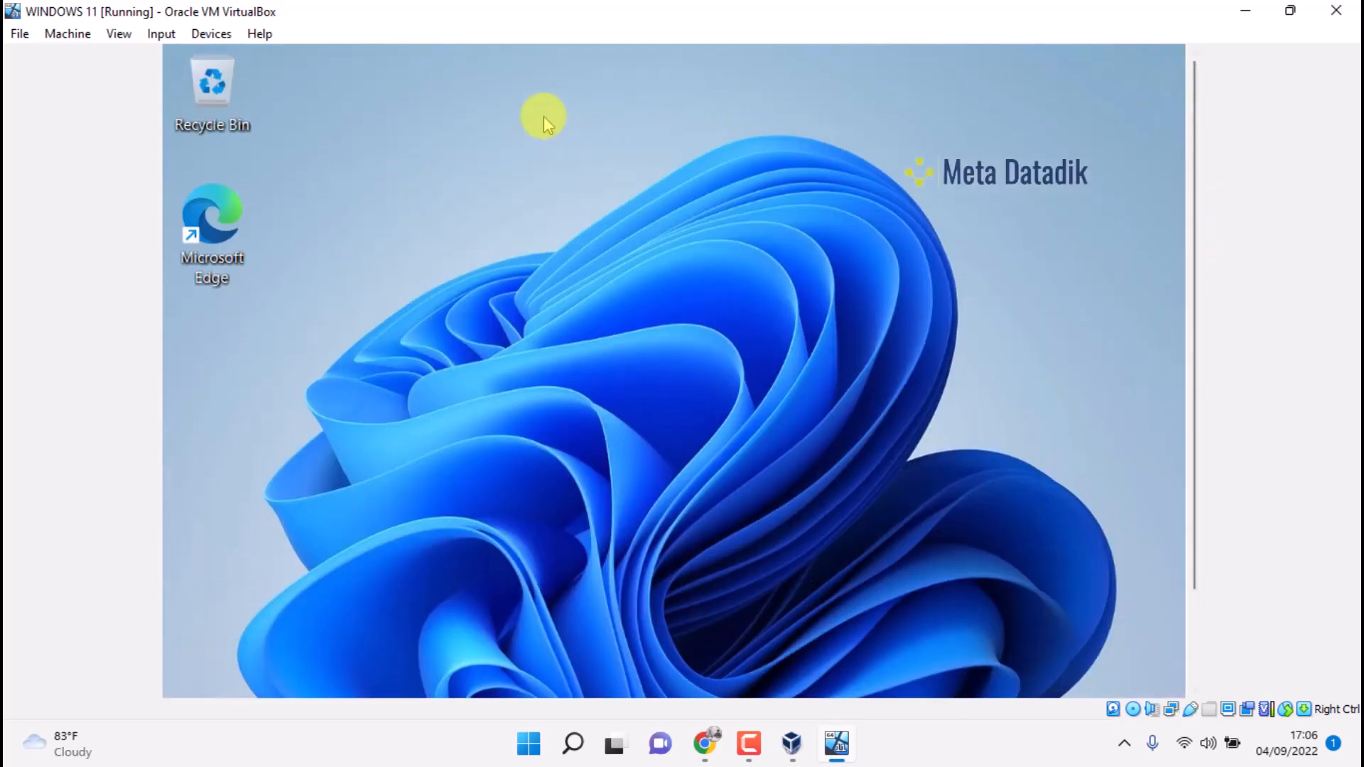
pyautogui.rightClick(547, 121)
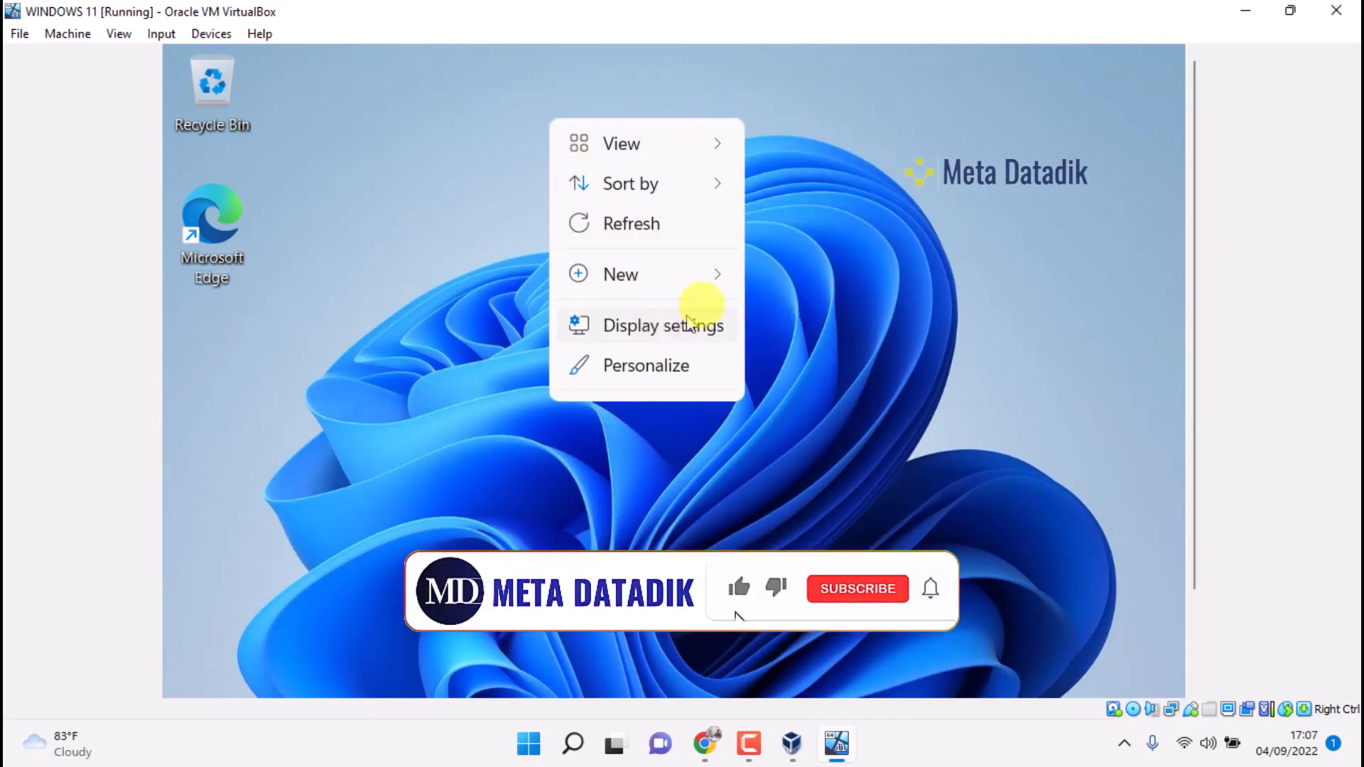
pyautogui.rightClick(800, 61)
pyautogui.click(864, 164)
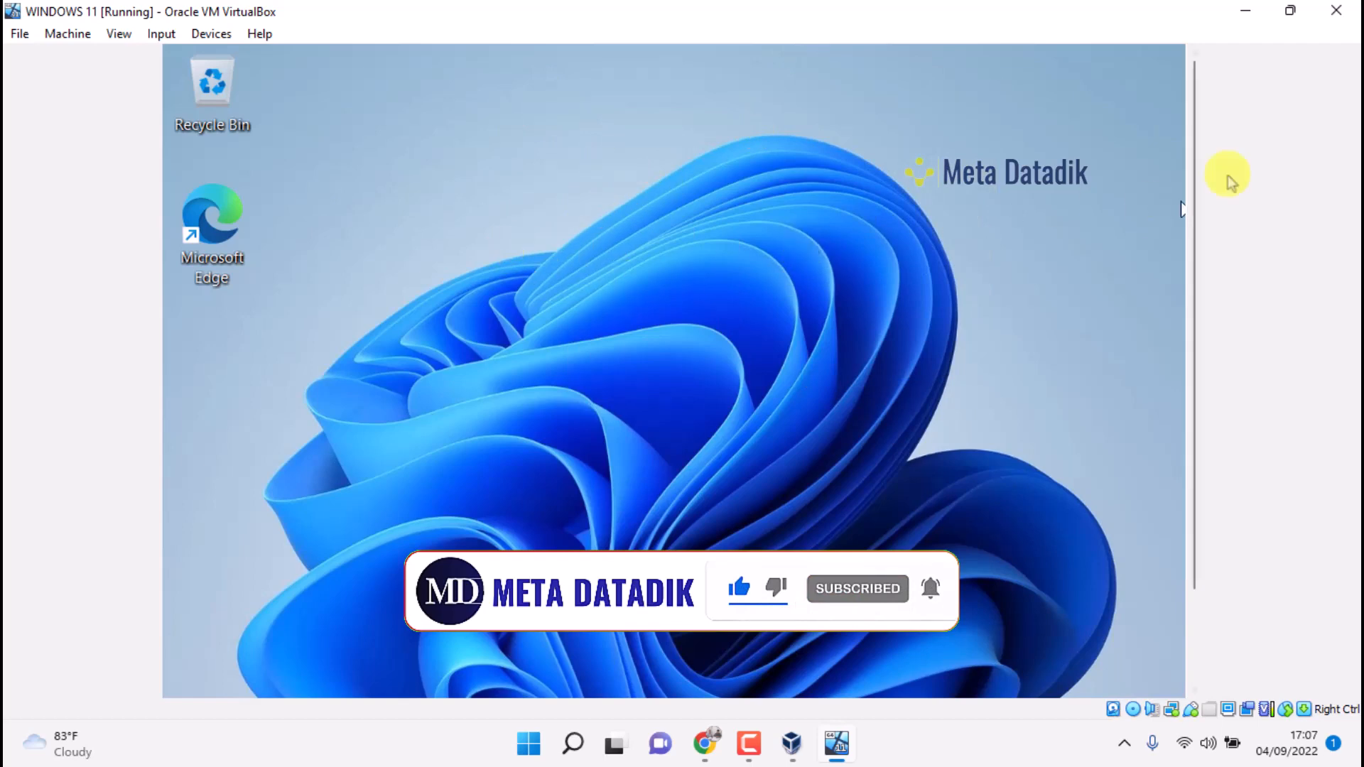
pyautogui.moveTo(1194, 128); pyautogui.dragTo(1196, 83)
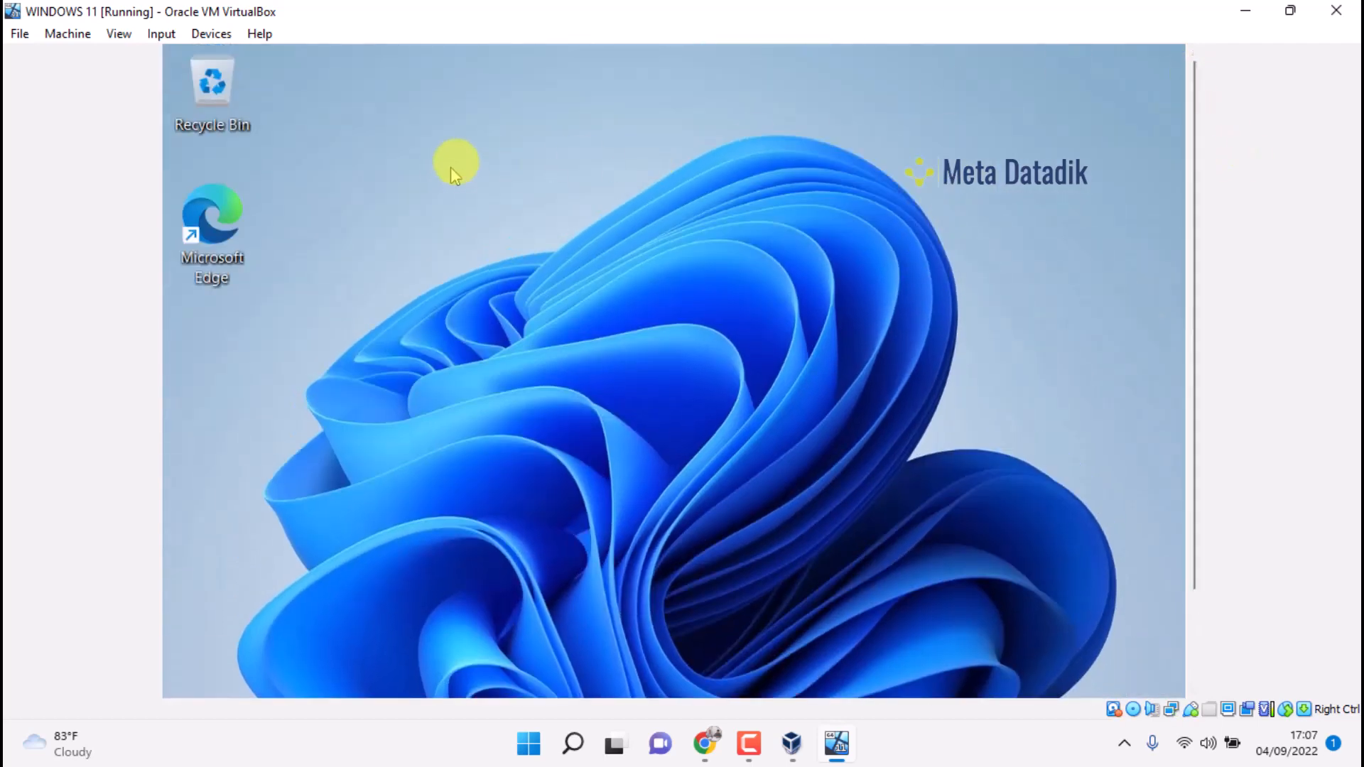
pyautogui.rightClick(490, 132)
pyautogui.click(553, 239)
pyautogui.moveTo(1196, 131); pyautogui.dragTo(1195, 234)
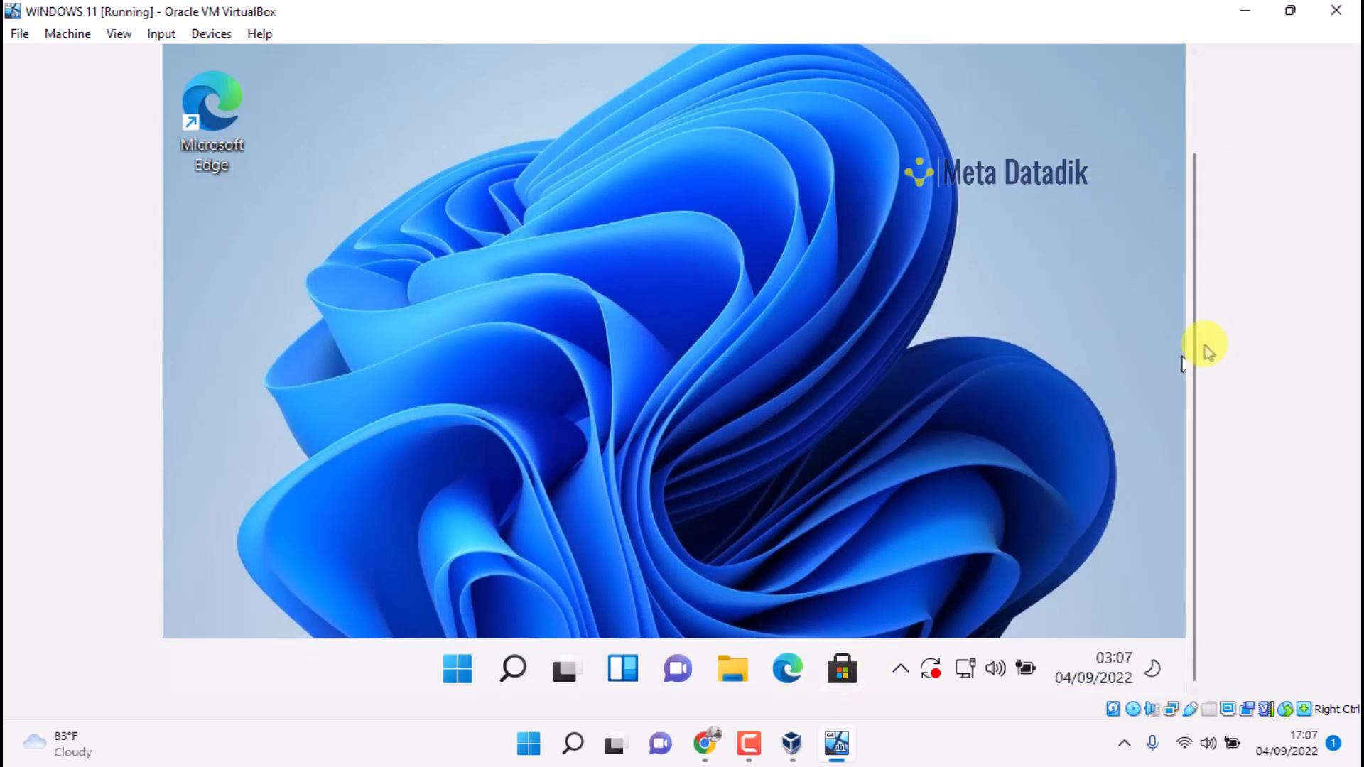
pyautogui.moveTo(1205, 345); pyautogui.dragTo(1200, 226)
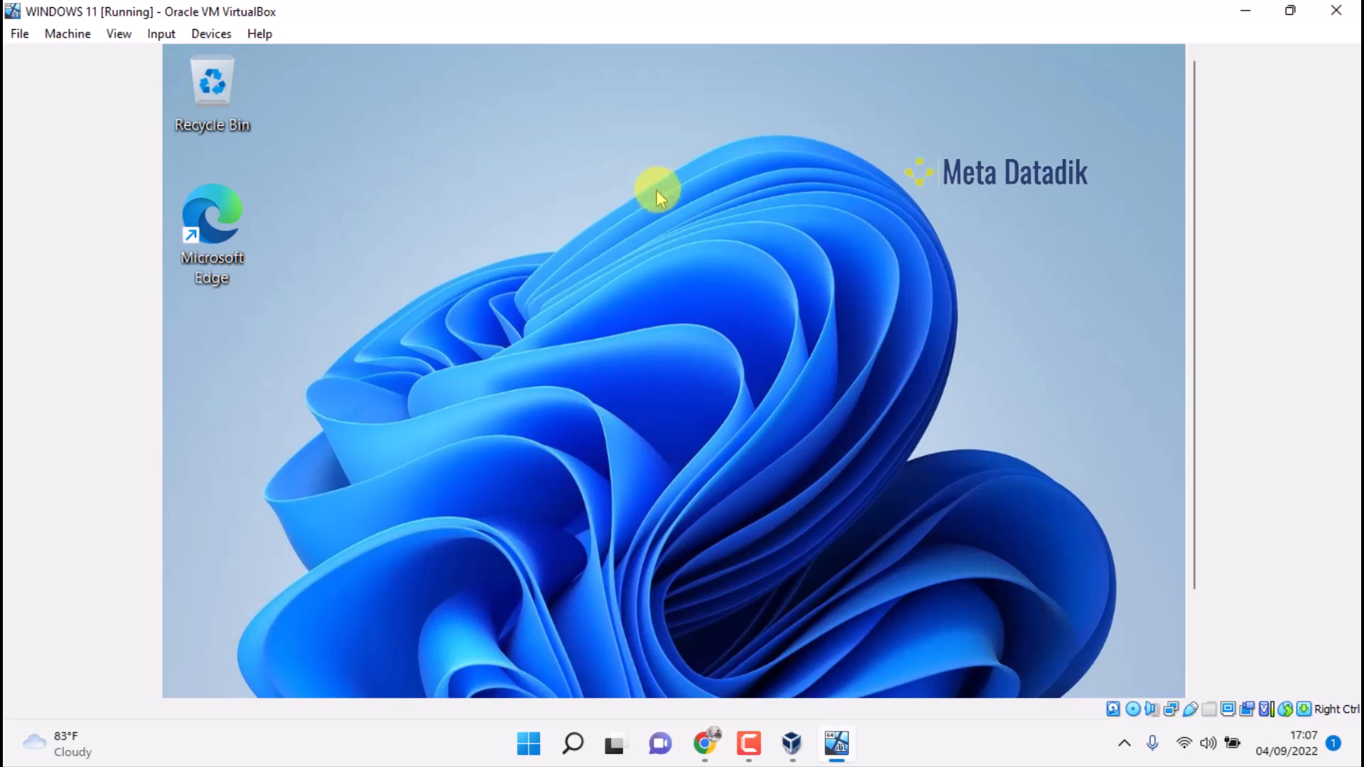
pyautogui.moveTo(1201, 110)
pyautogui.mouseDown()
pyautogui.moveTo(1165, 228)
pyautogui.moveTo(1188, 95)
pyautogui.mouseUp()
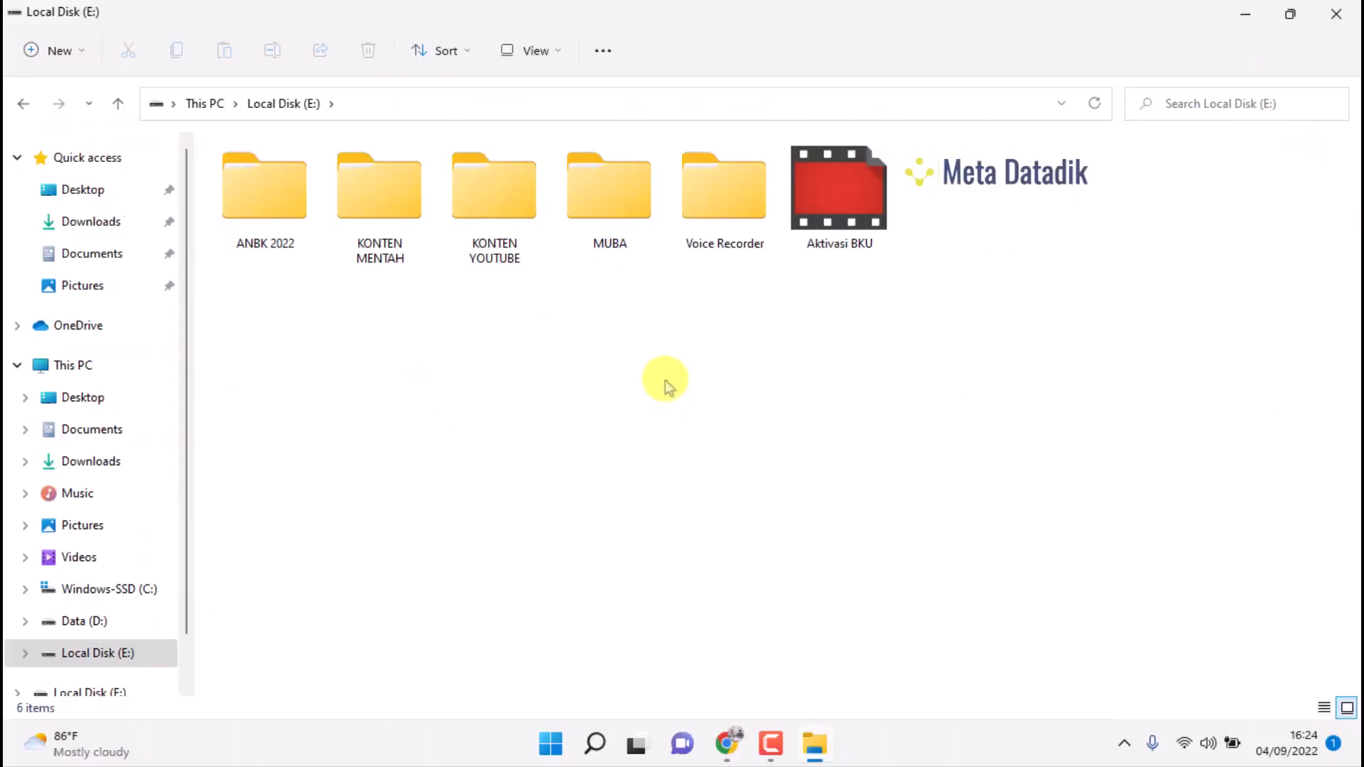
# Refresh Local Disk (E:), open MUBA > WINDOWS 10 DAN 11, and select Win10_21H1_English_64
pyautogui.rightClick(1070, 262)
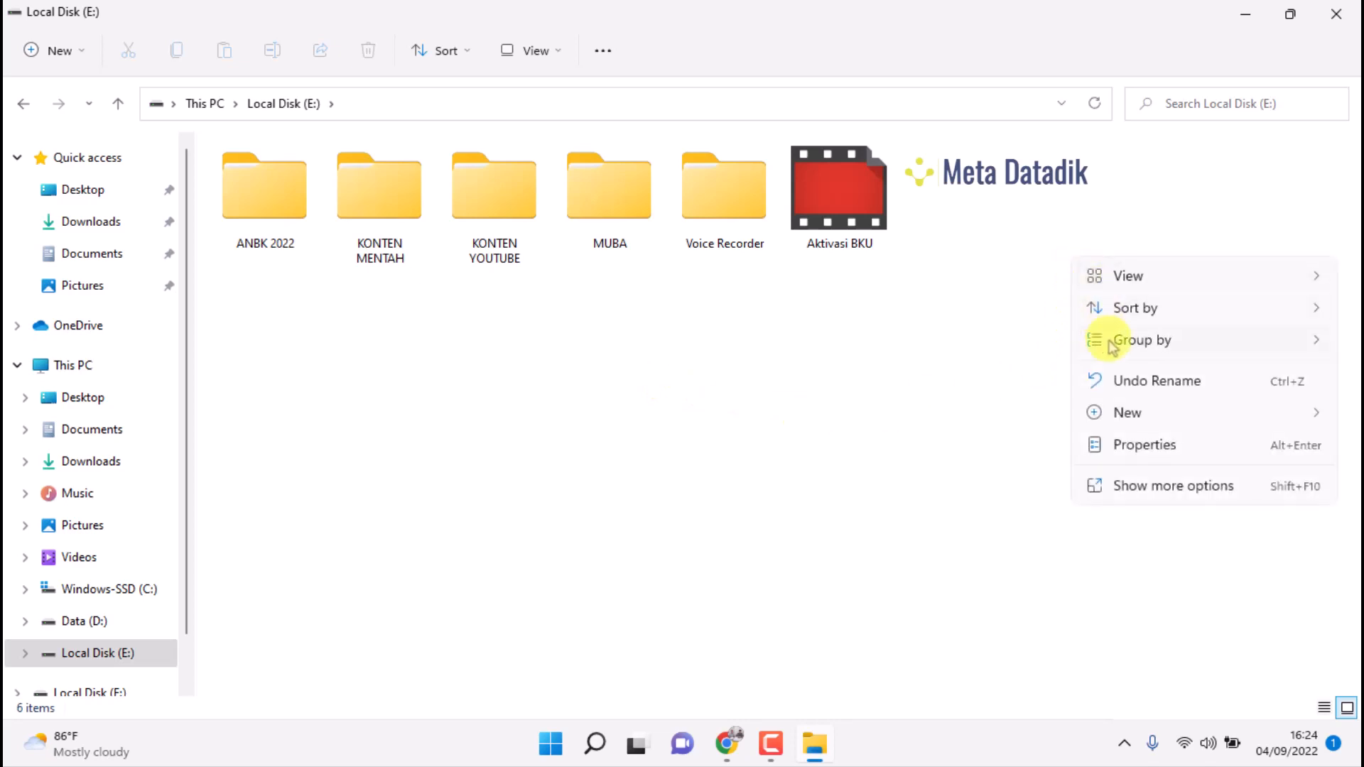
pyautogui.click(1131, 486)
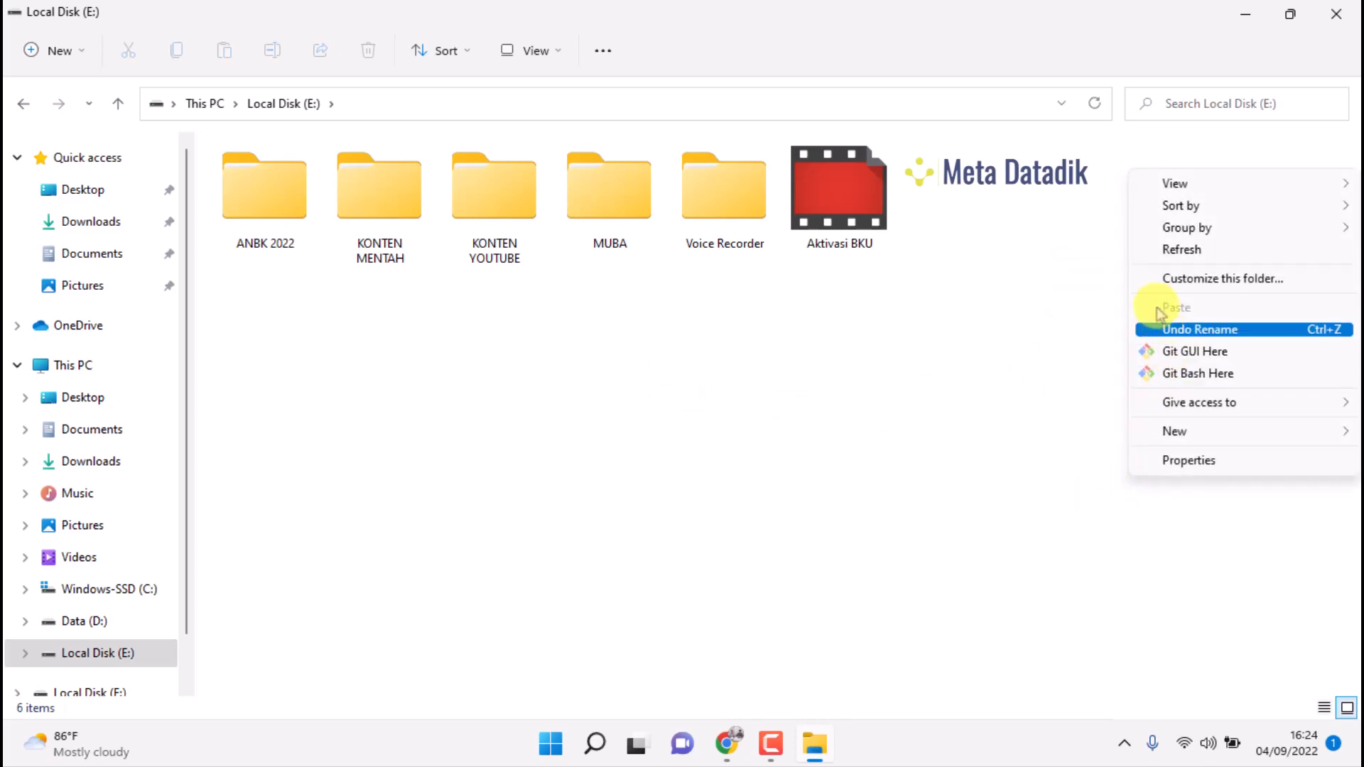
pyautogui.click(1173, 254)
pyautogui.doubleClick(606, 174)
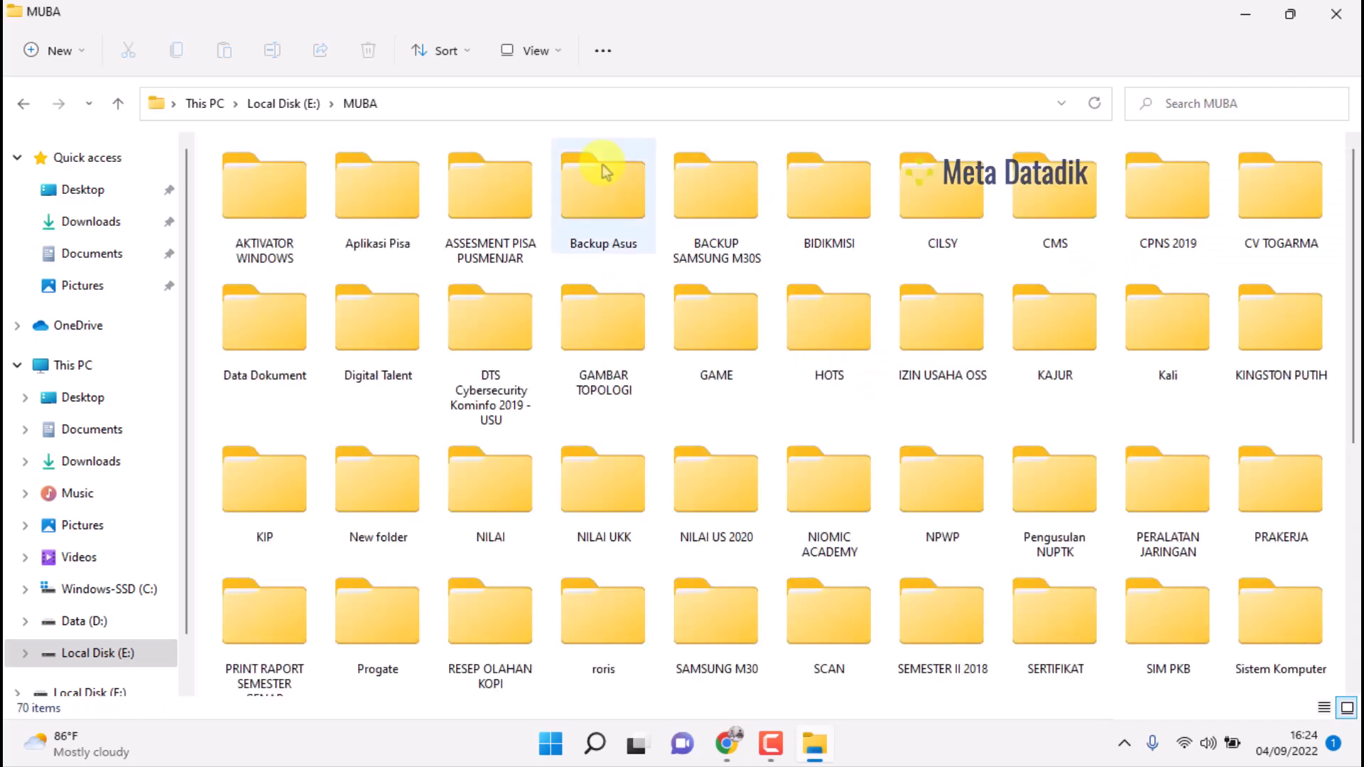
pyautogui.scroll(-5, 1105, 511)
pyautogui.doubleClick(1275, 334)
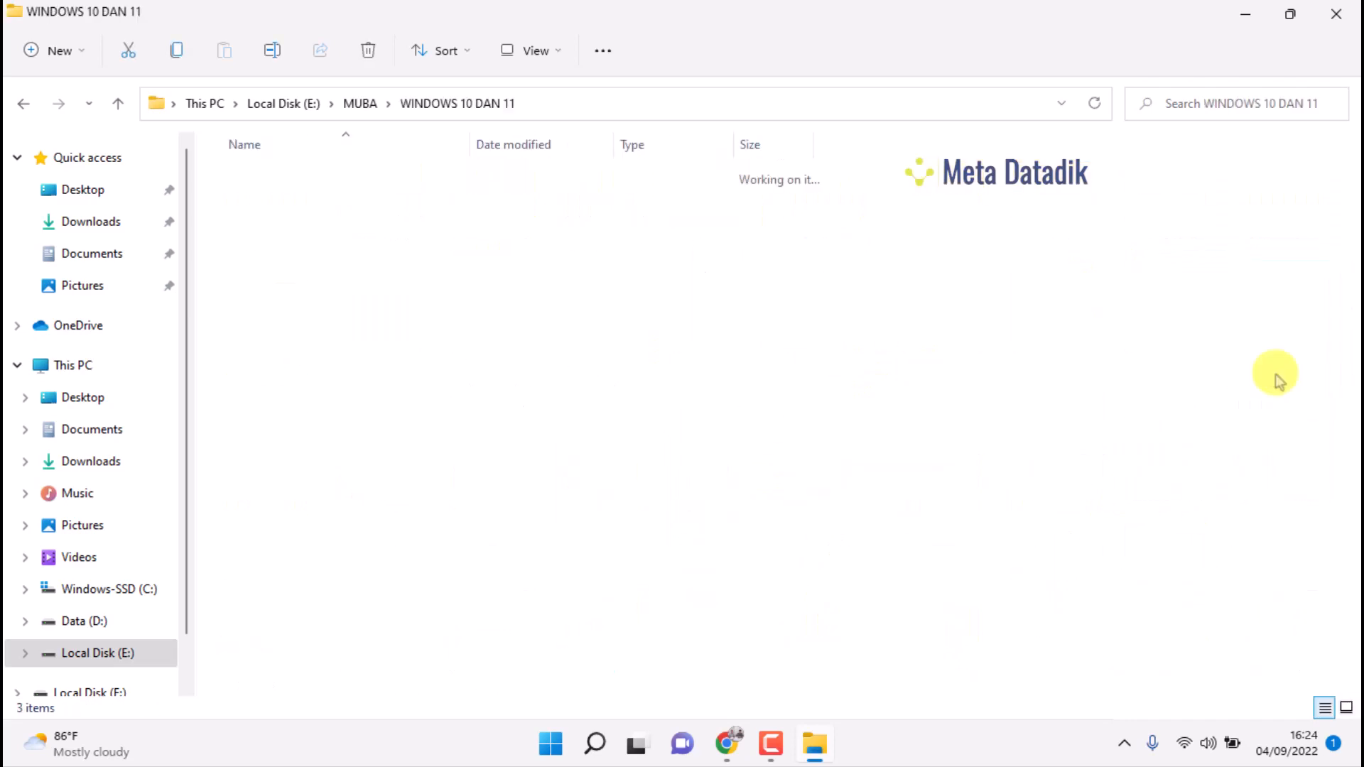
pyautogui.click(322, 244)
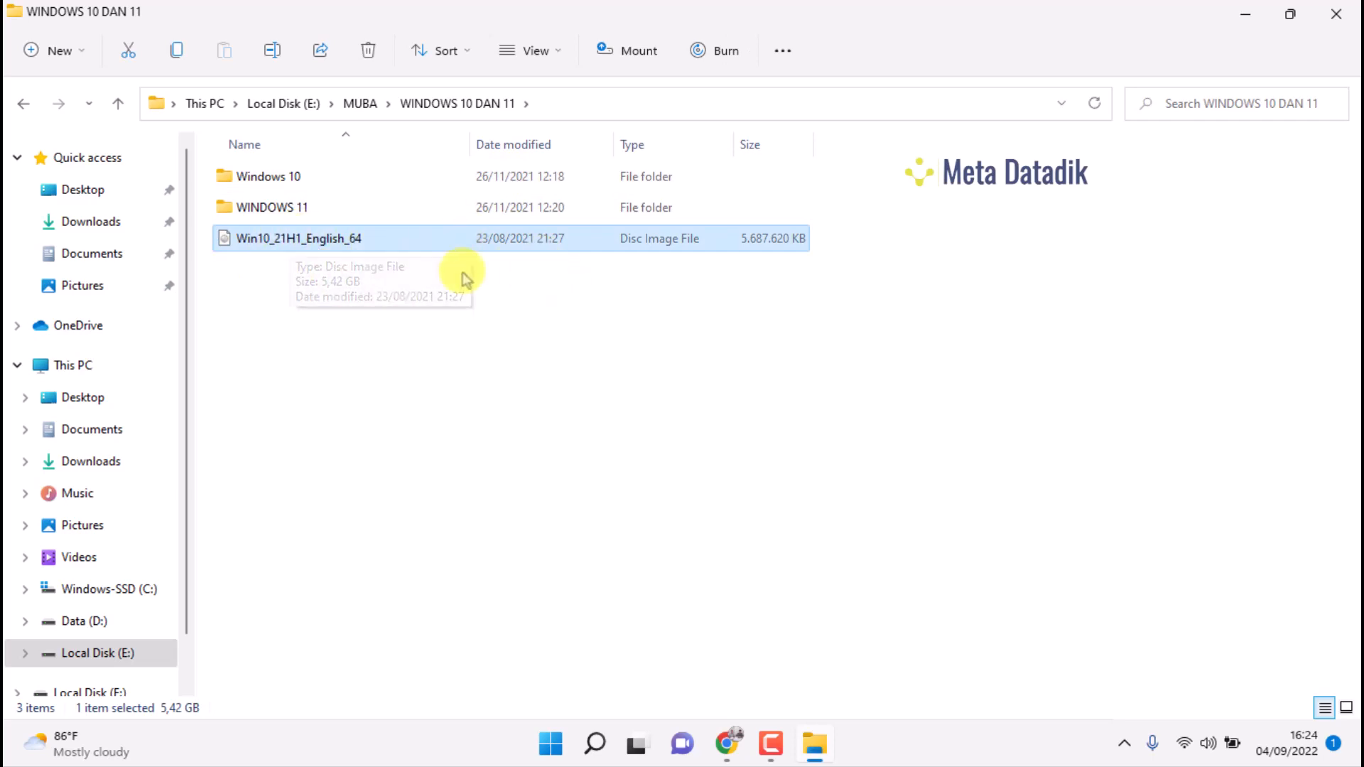
# Minimize the folder window and refresh the host desktop six times
pyautogui.click(1256, 10)
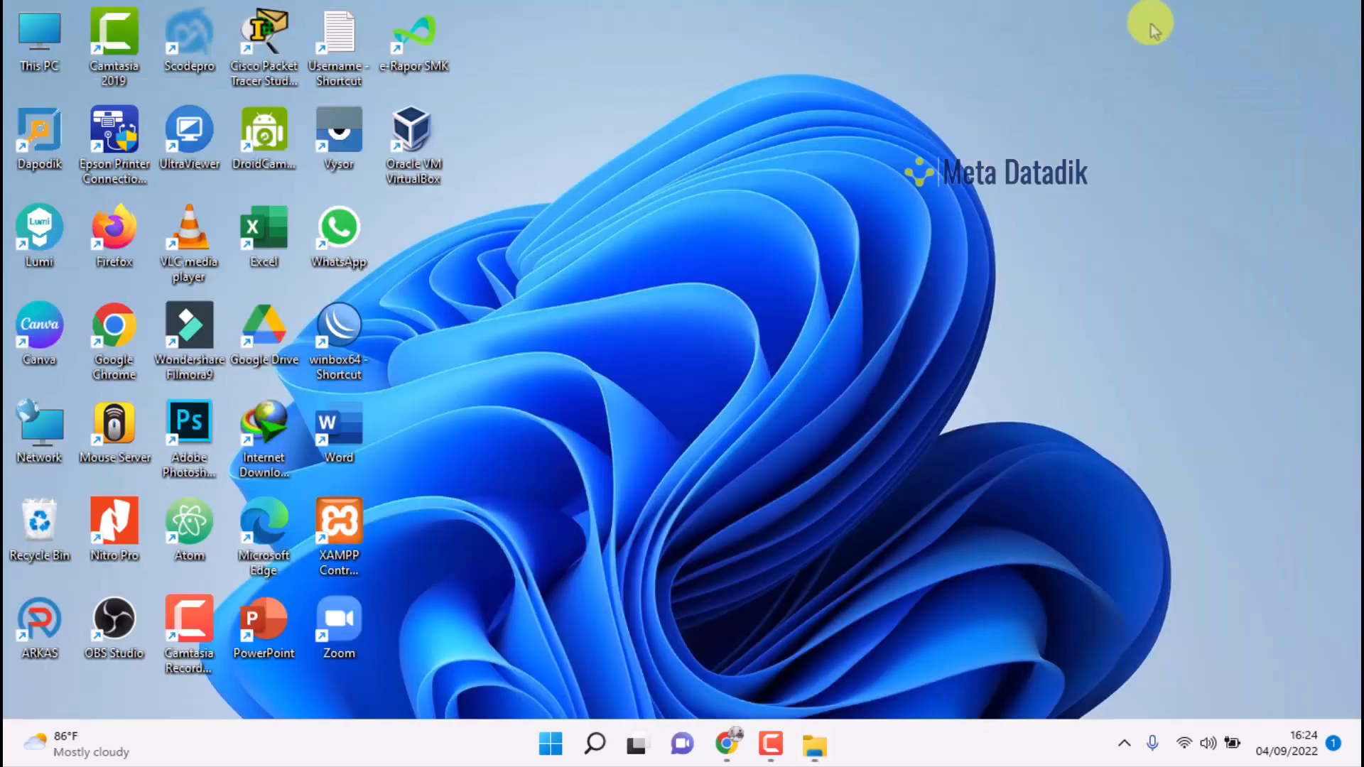
pyautogui.rightClick(803, 7)
pyautogui.click(832, 94)
pyautogui.rightClick(668, 5)
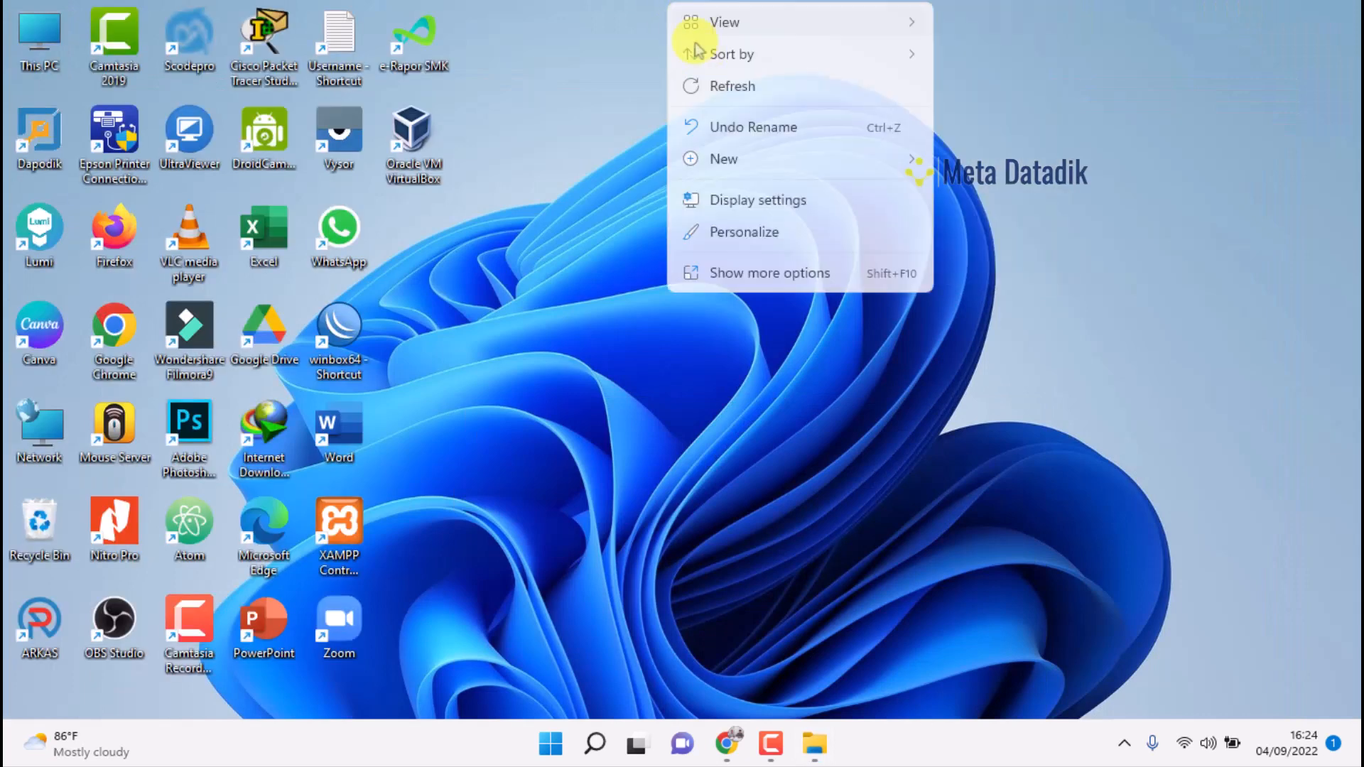
pyautogui.click(721, 87)
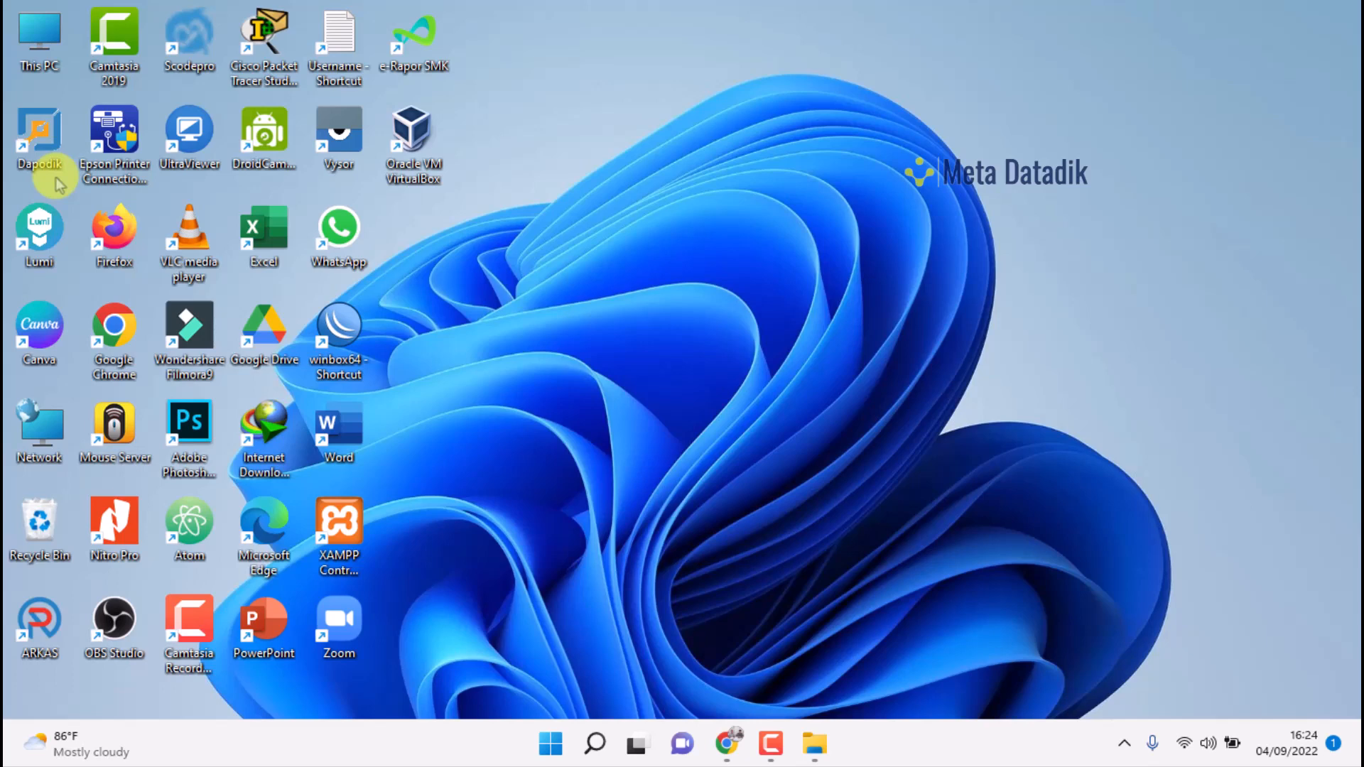
pyautogui.rightClick(548, 7)
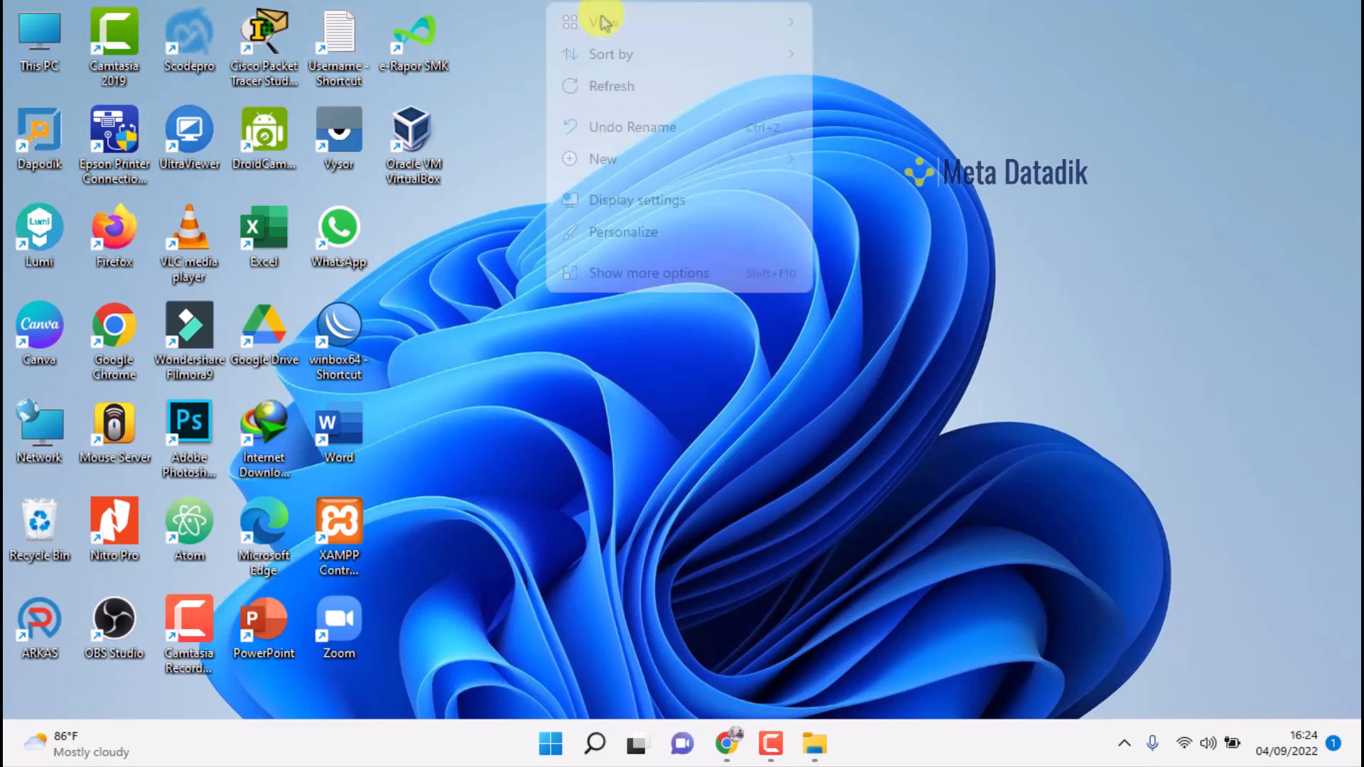
pyautogui.click(615, 87)
pyautogui.rightClick(597, 7)
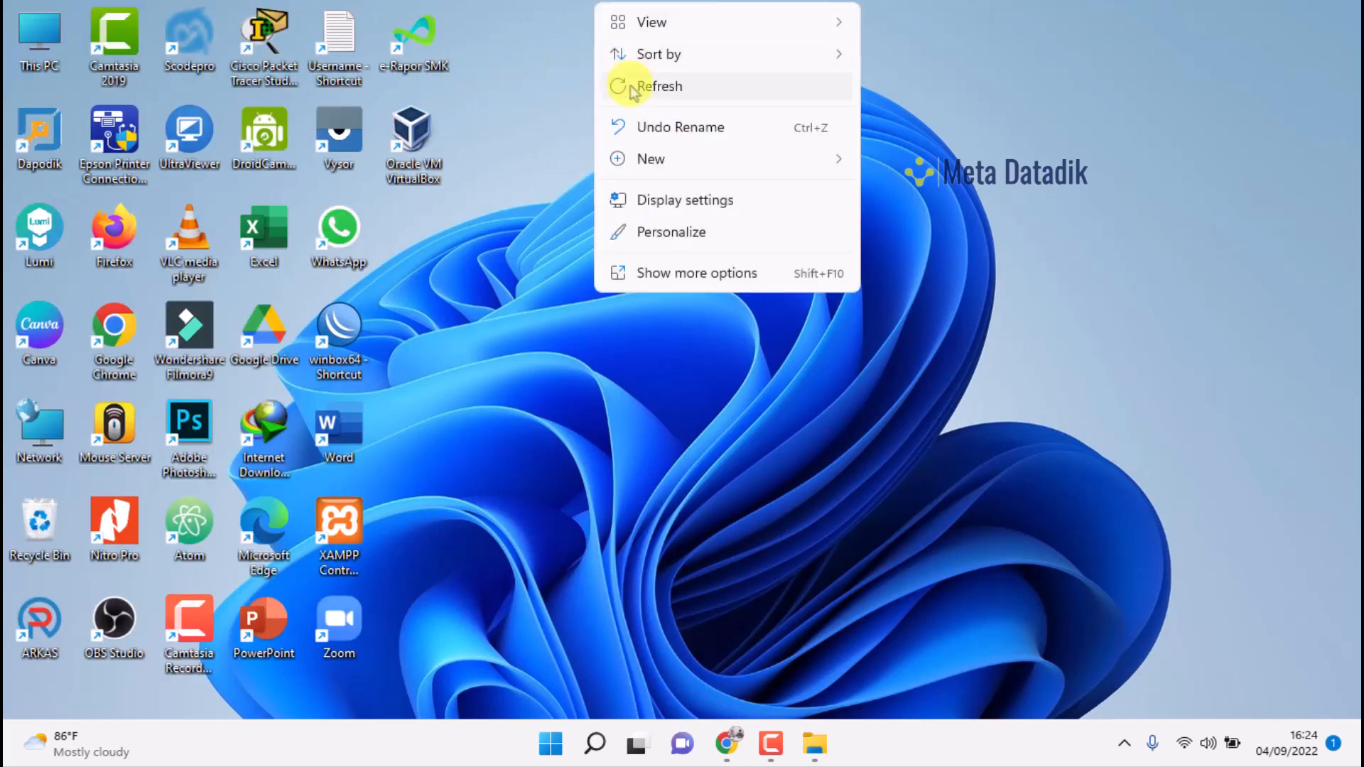
pyautogui.click(636, 86)
pyautogui.rightClick(584, 10)
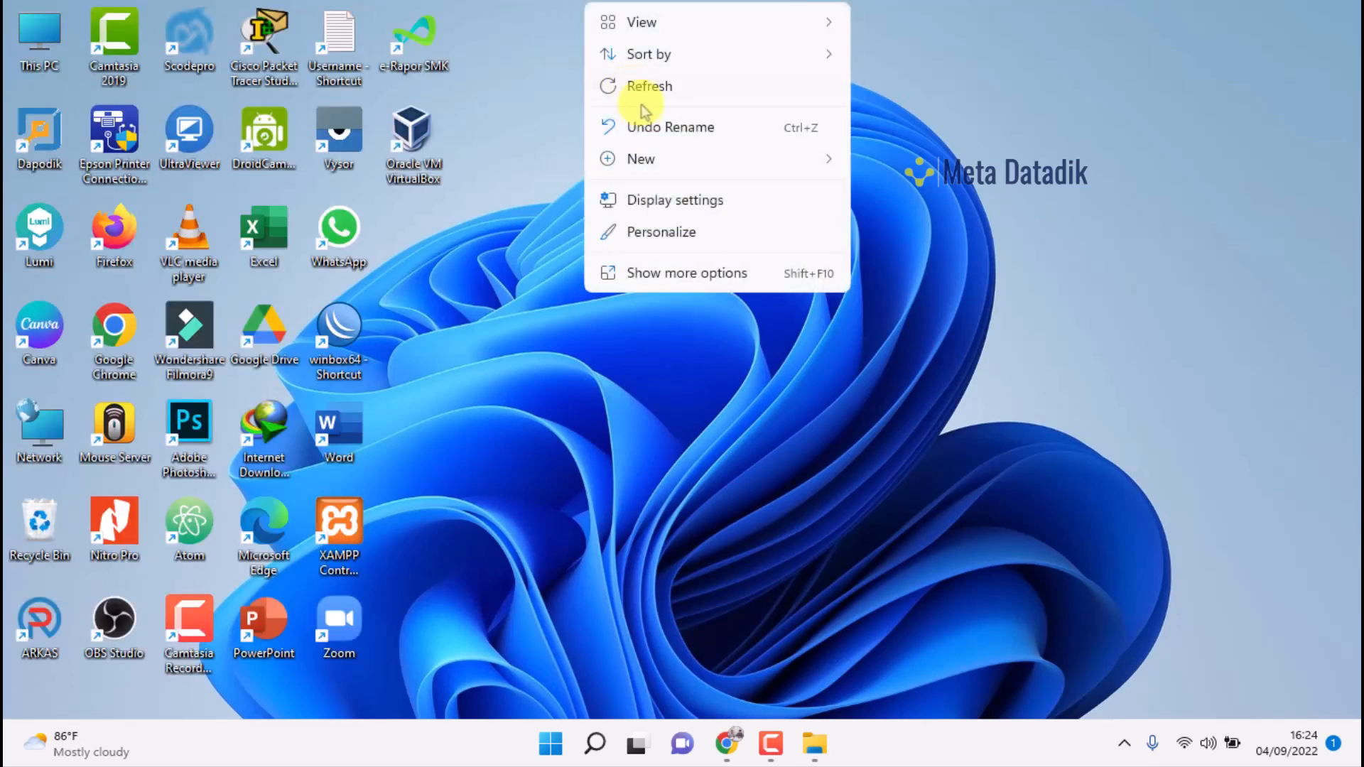
pyautogui.click(635, 90)
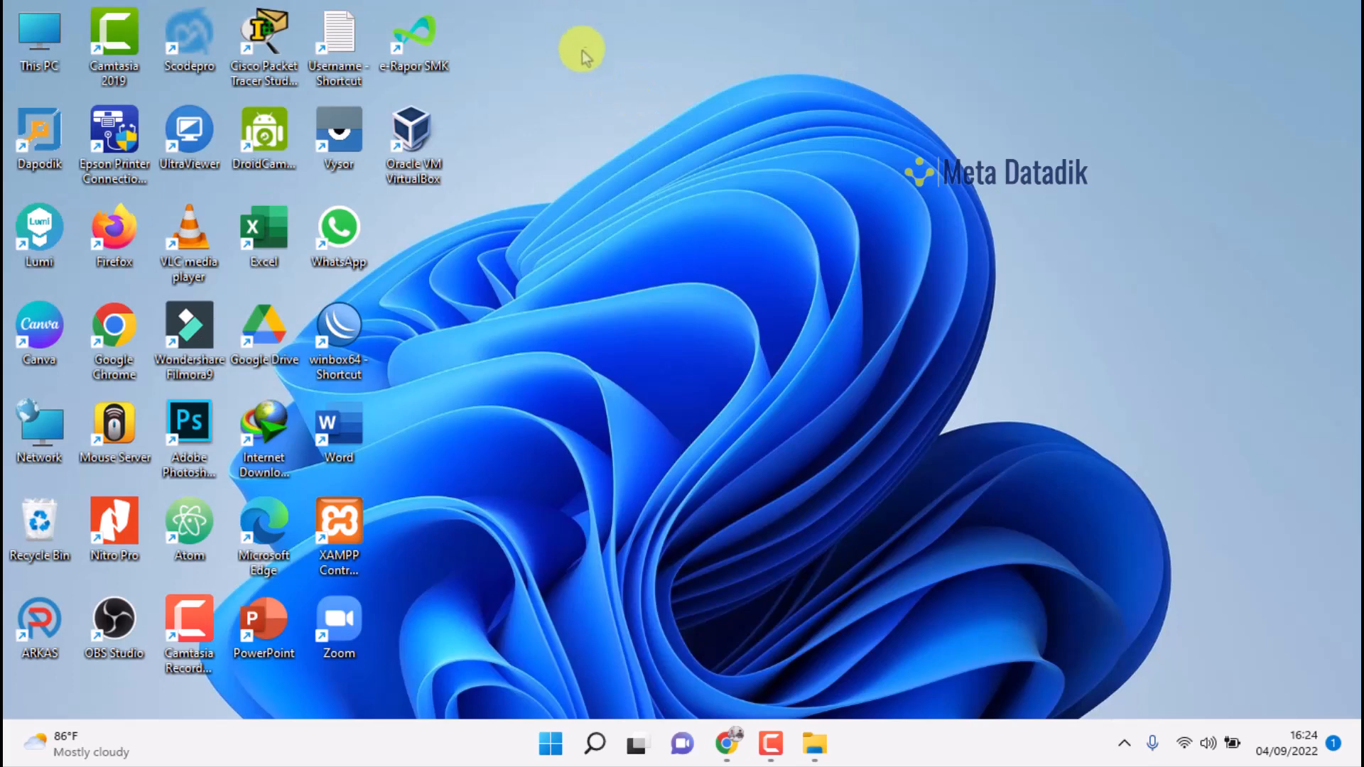
pyautogui.rightClick(568, 8)
pyautogui.click(590, 86)
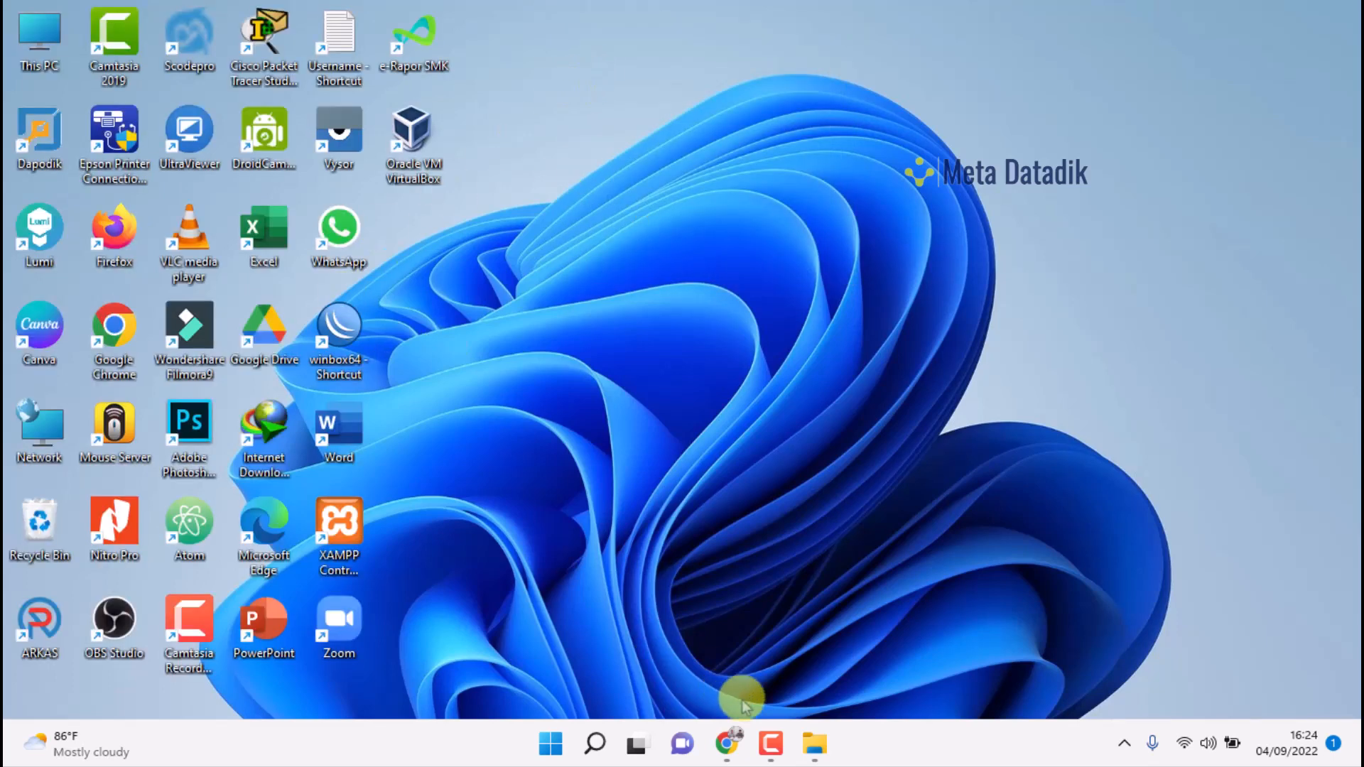
# Select Win11_English_x64 in the WINDOWS 11 folder, then minimize and refresh the desktop
pyautogui.click(814, 743)
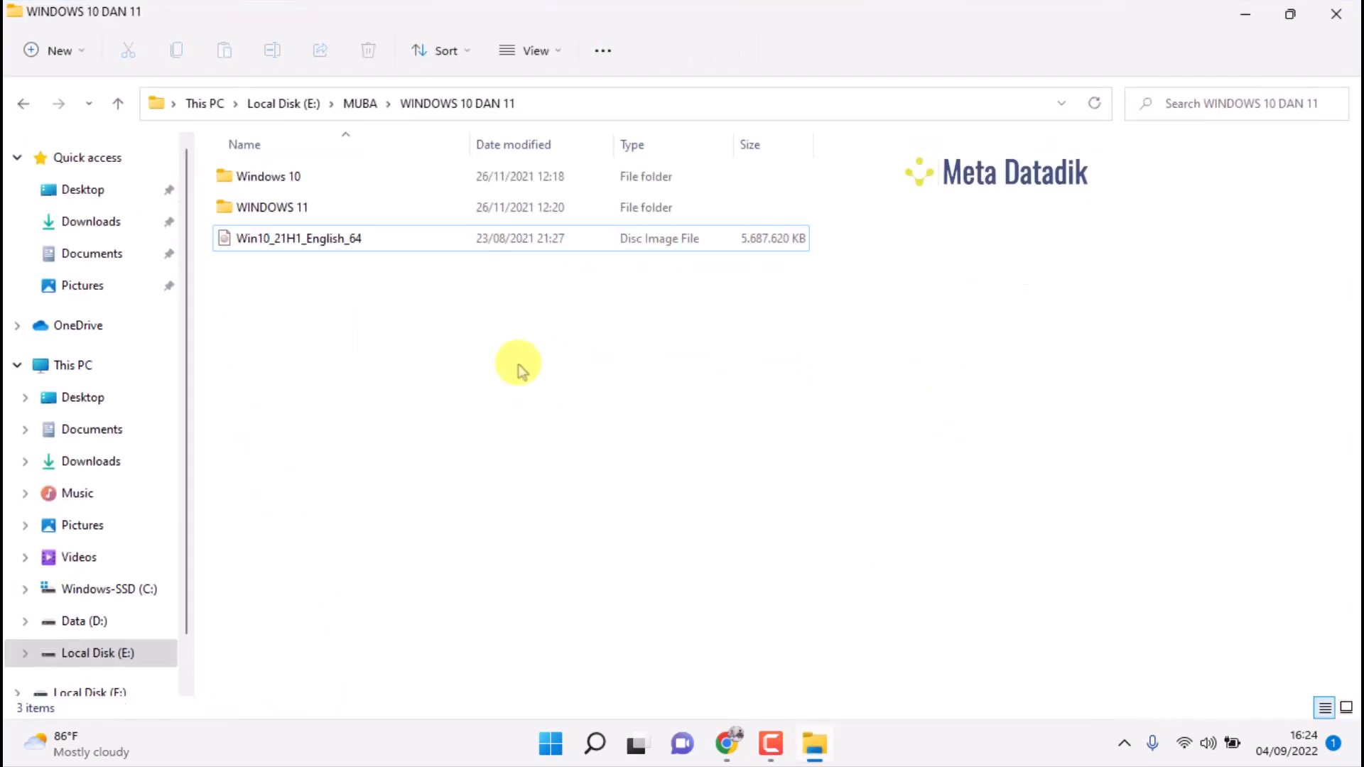
pyautogui.doubleClick(304, 206)
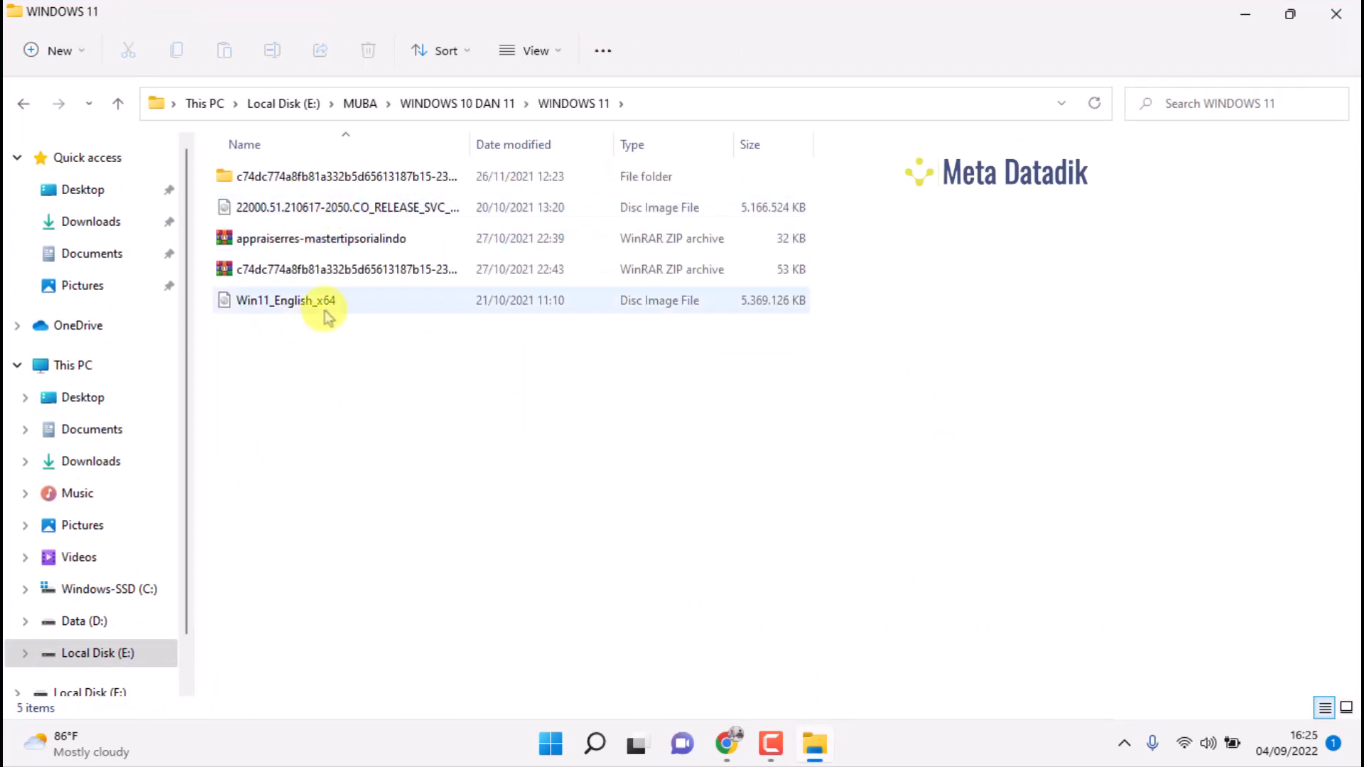
pyautogui.click(323, 306)
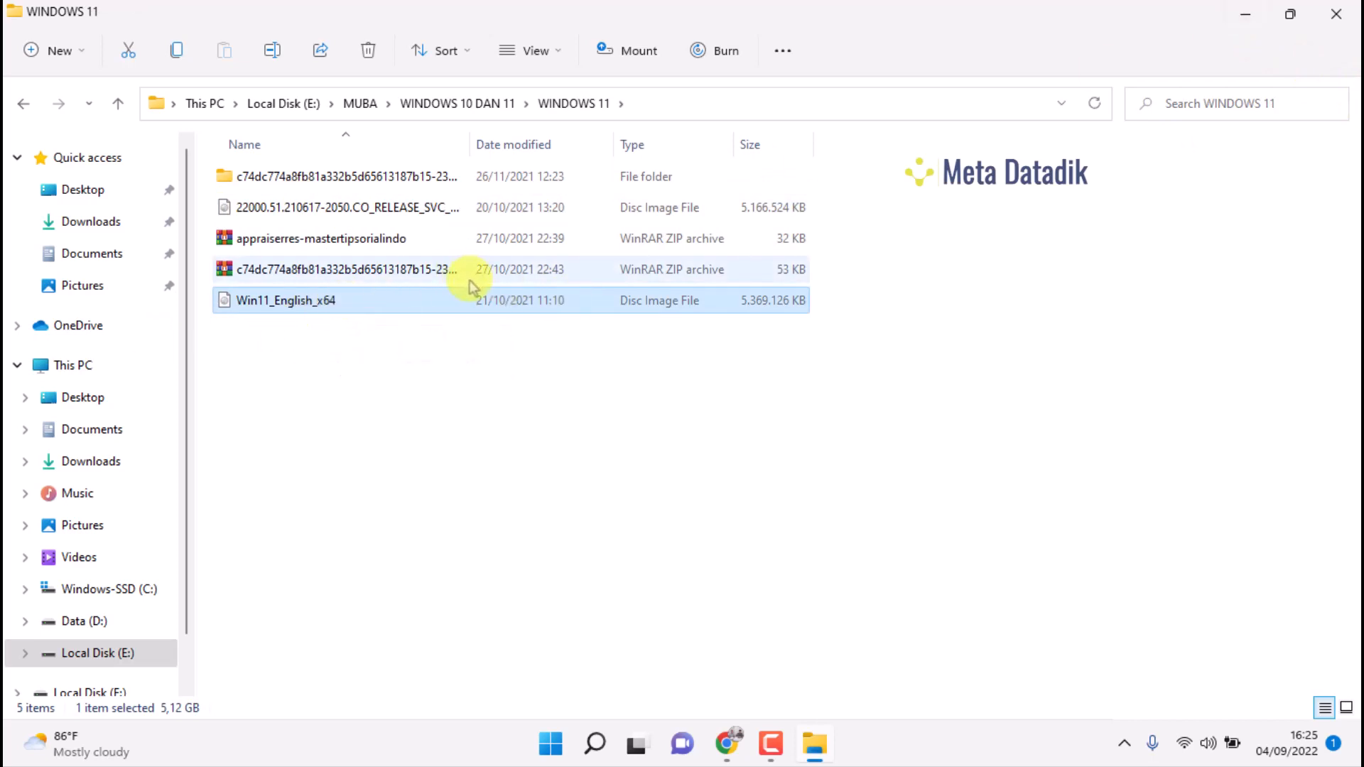
pyautogui.click(1247, 18)
pyautogui.rightClick(746, 7)
pyautogui.click(799, 85)
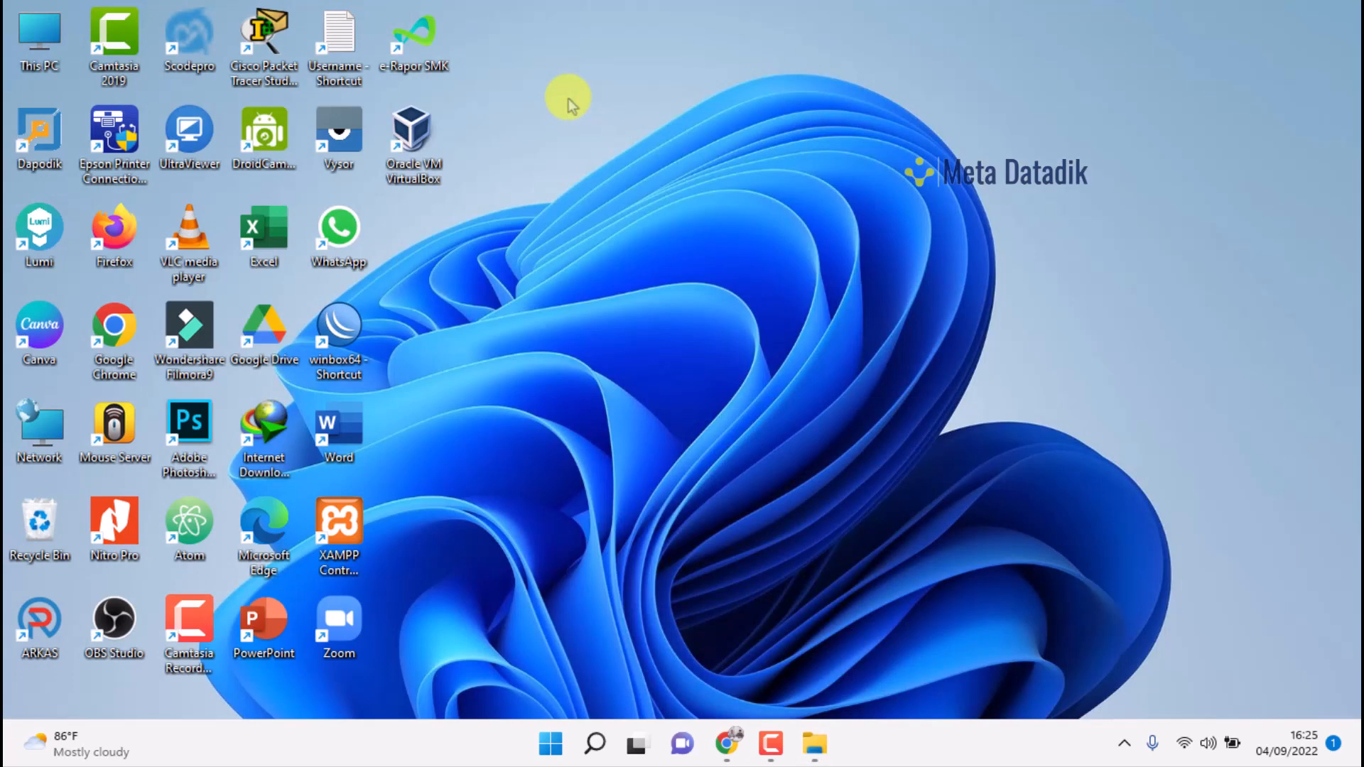
pyautogui.rightClick(572, 7)
pyautogui.click(625, 85)
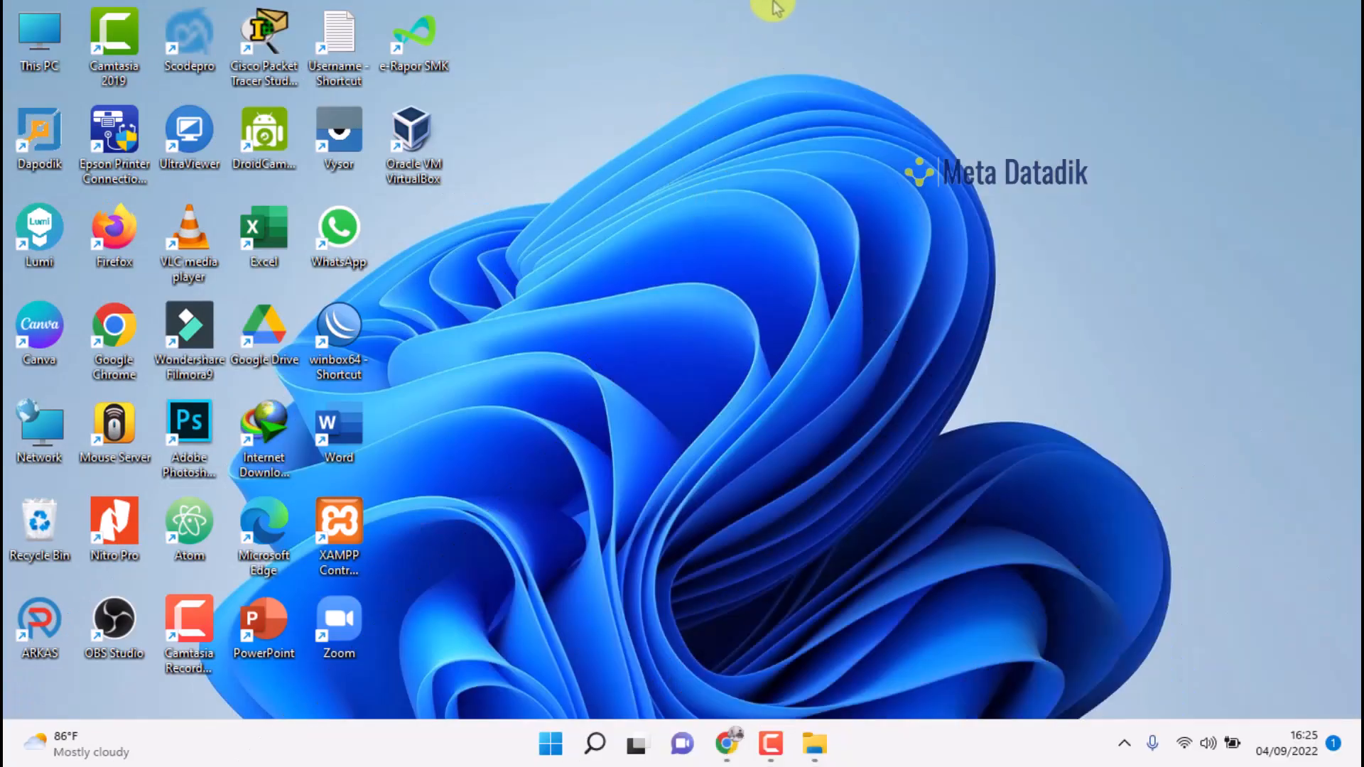
pyautogui.rightClick(786, 19)
pyautogui.click(819, 85)
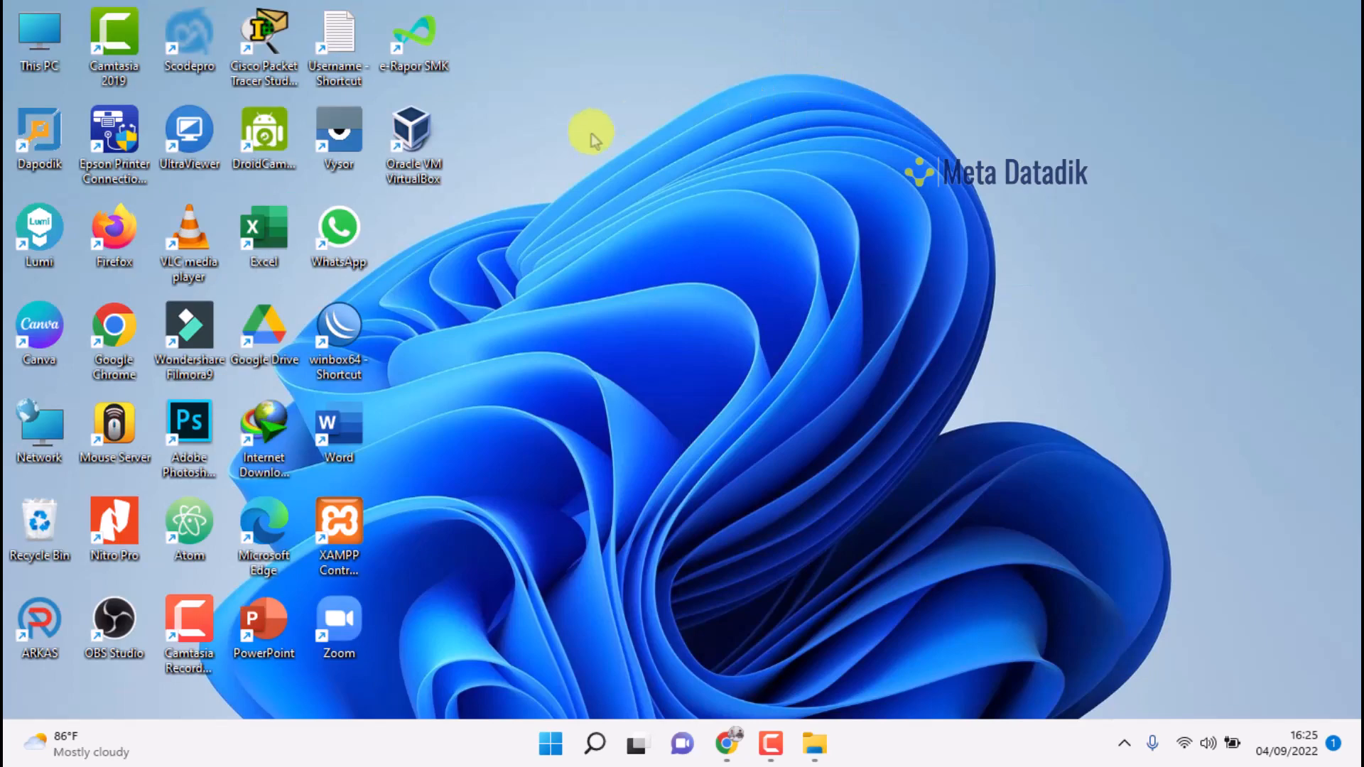
pyautogui.rightClick(658, 6)
pyautogui.click(708, 86)
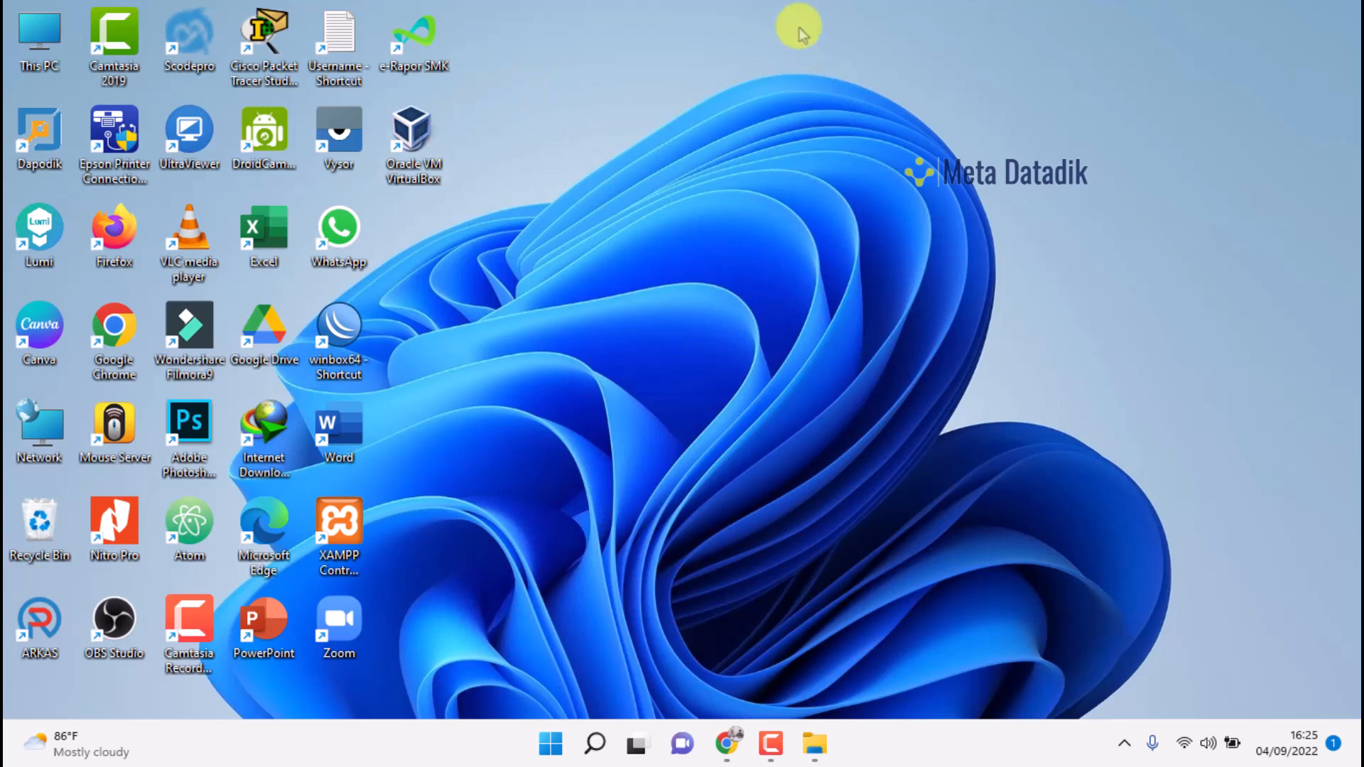
pyautogui.rightClick(782, 11)
pyautogui.click(819, 89)
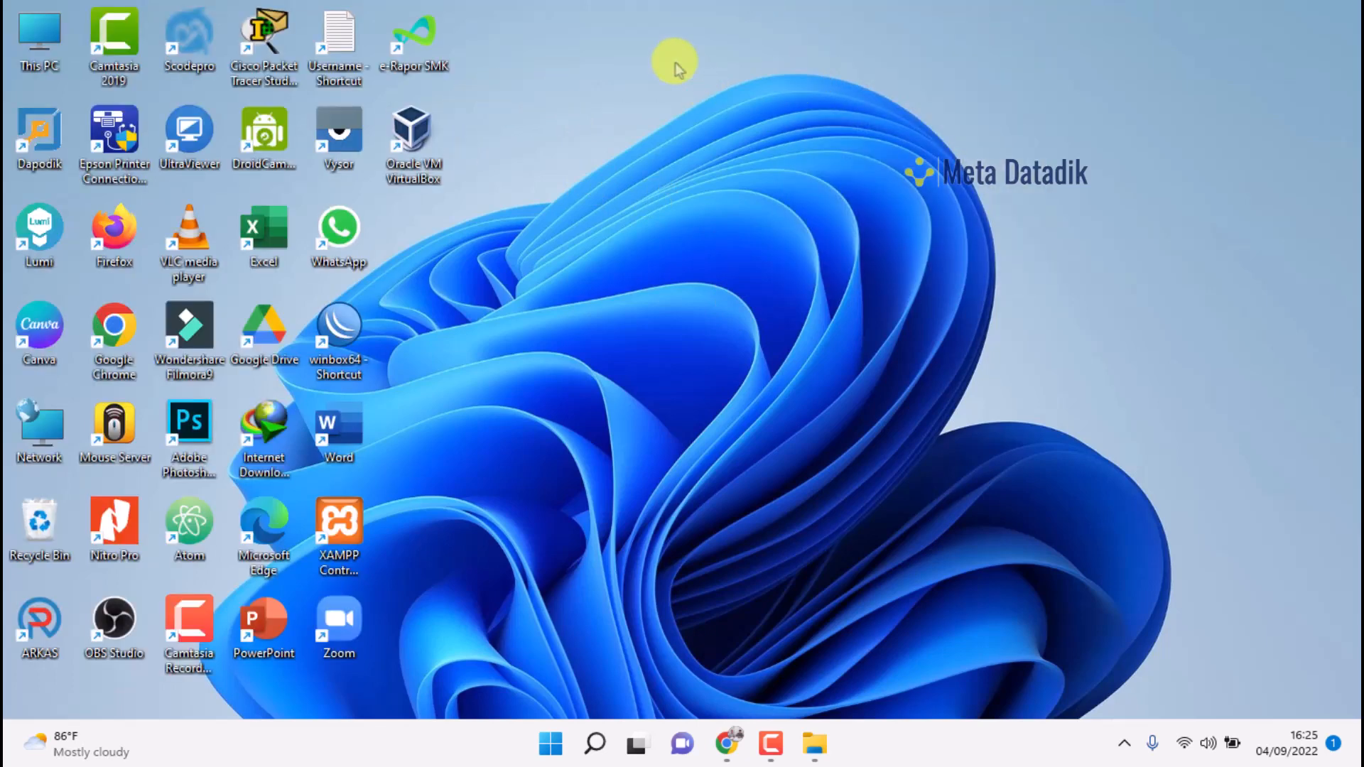
pyautogui.rightClick(668, 12)
pyautogui.click(711, 98)
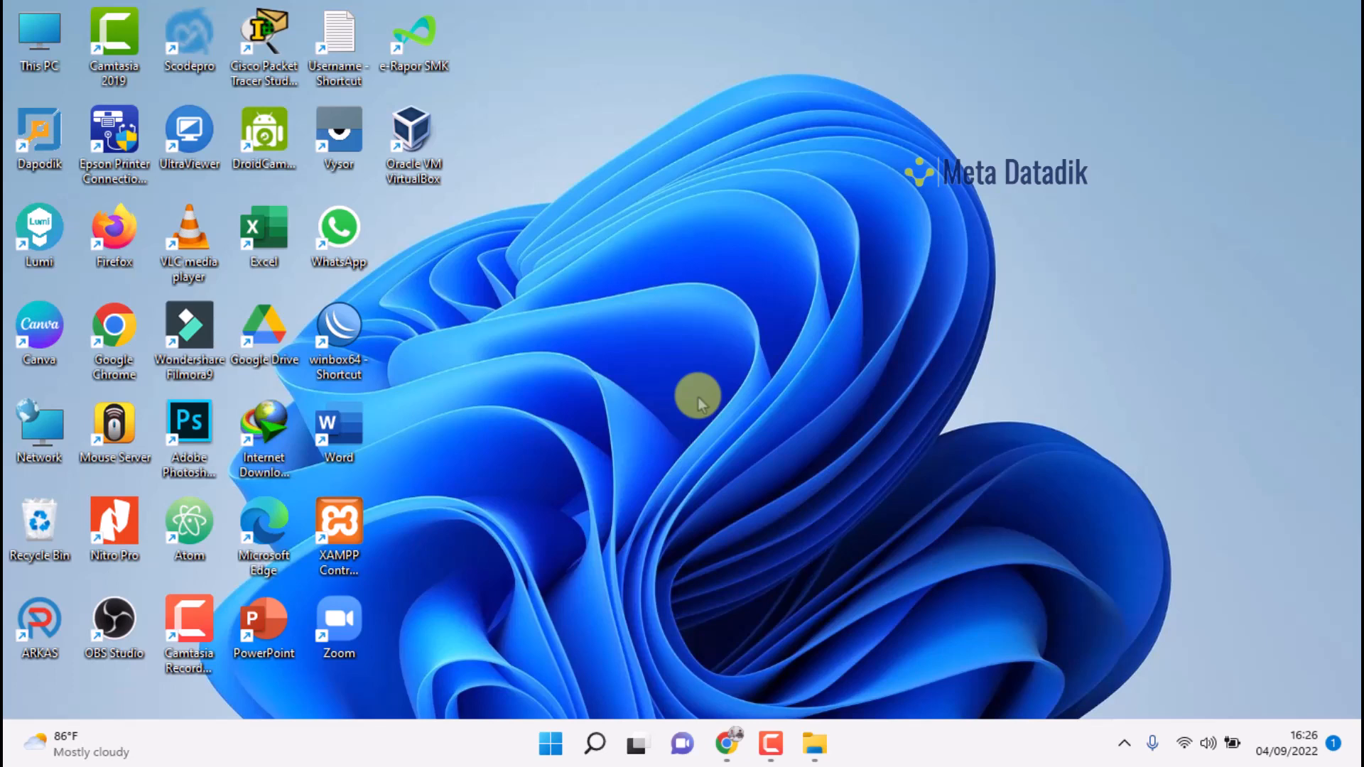
pyautogui.rightClick(651, 26)
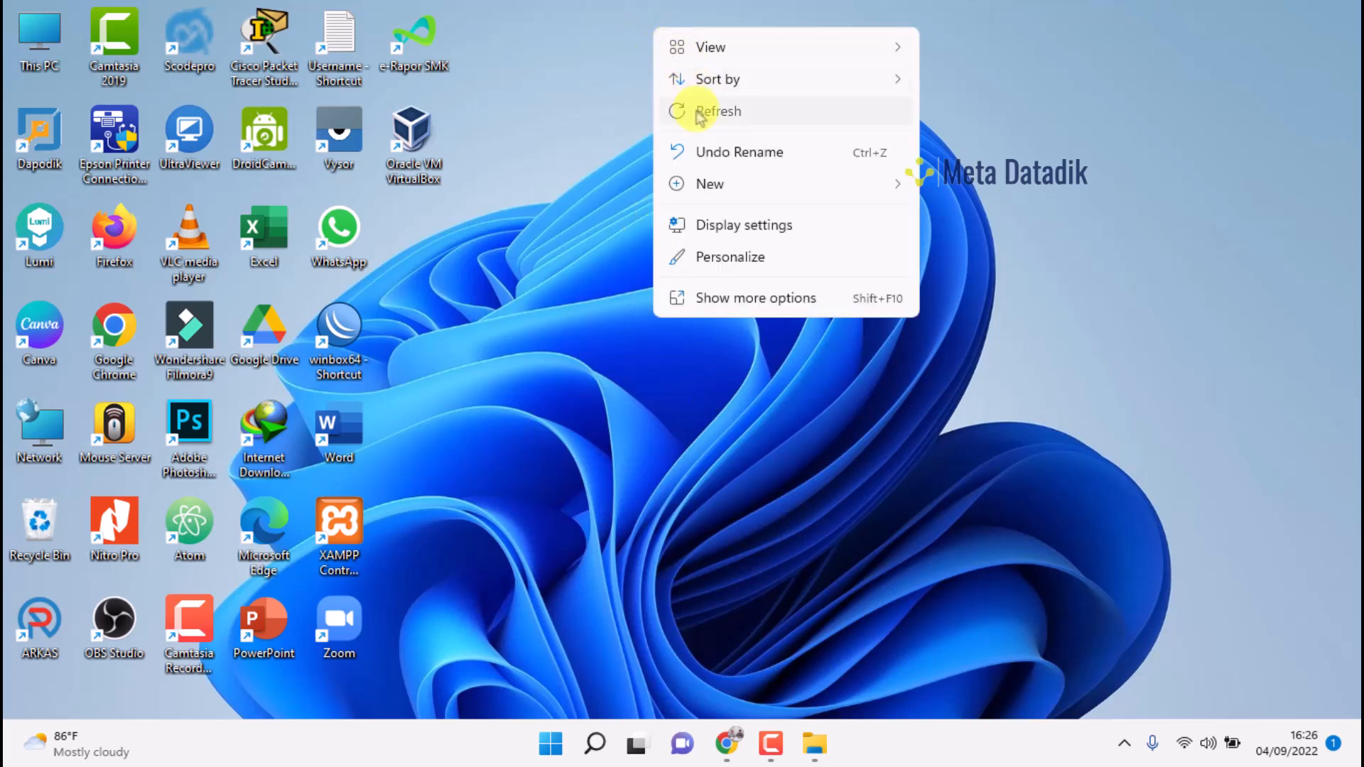
pyautogui.click(718, 111)
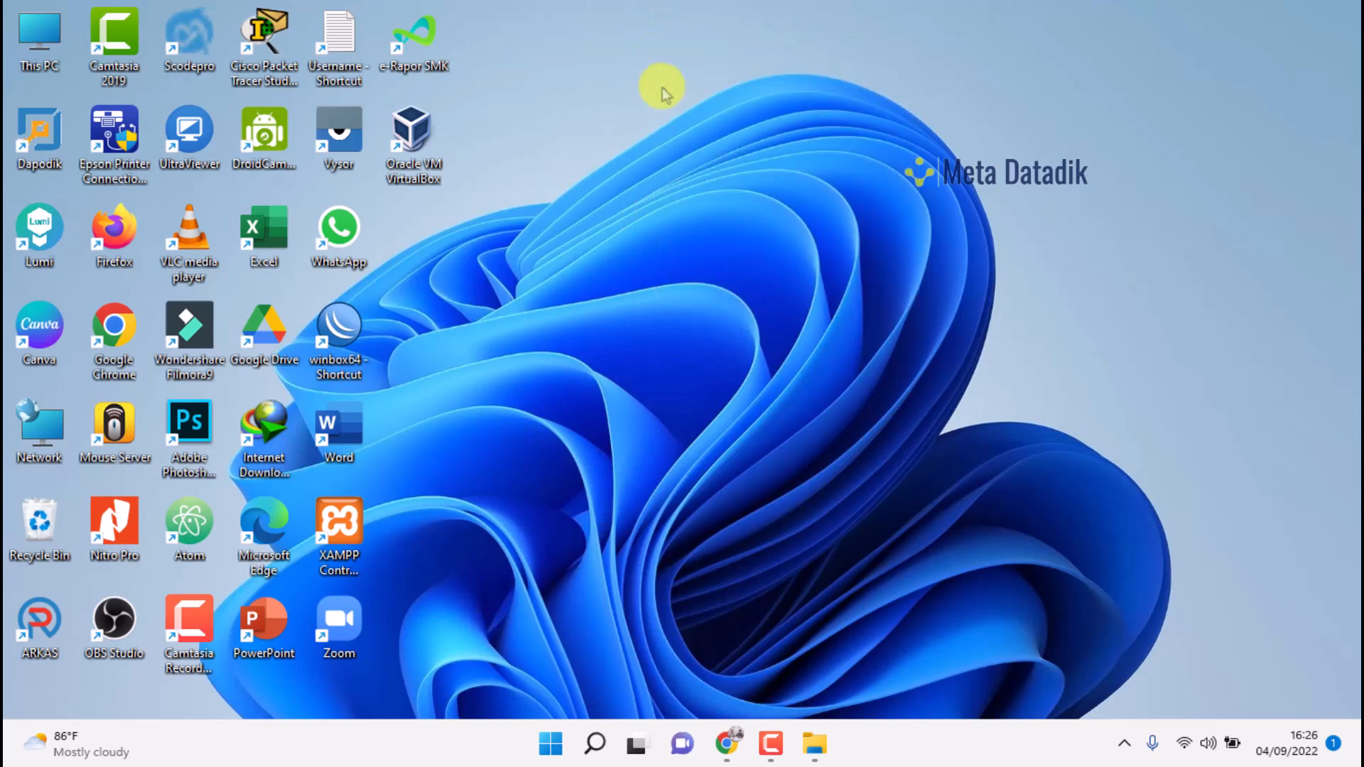
# Launch VirtualBox and define a new machine named 'WINDOWS 11' with version Windows 11 (64-bit)
pyautogui.doubleClick(432, 147)
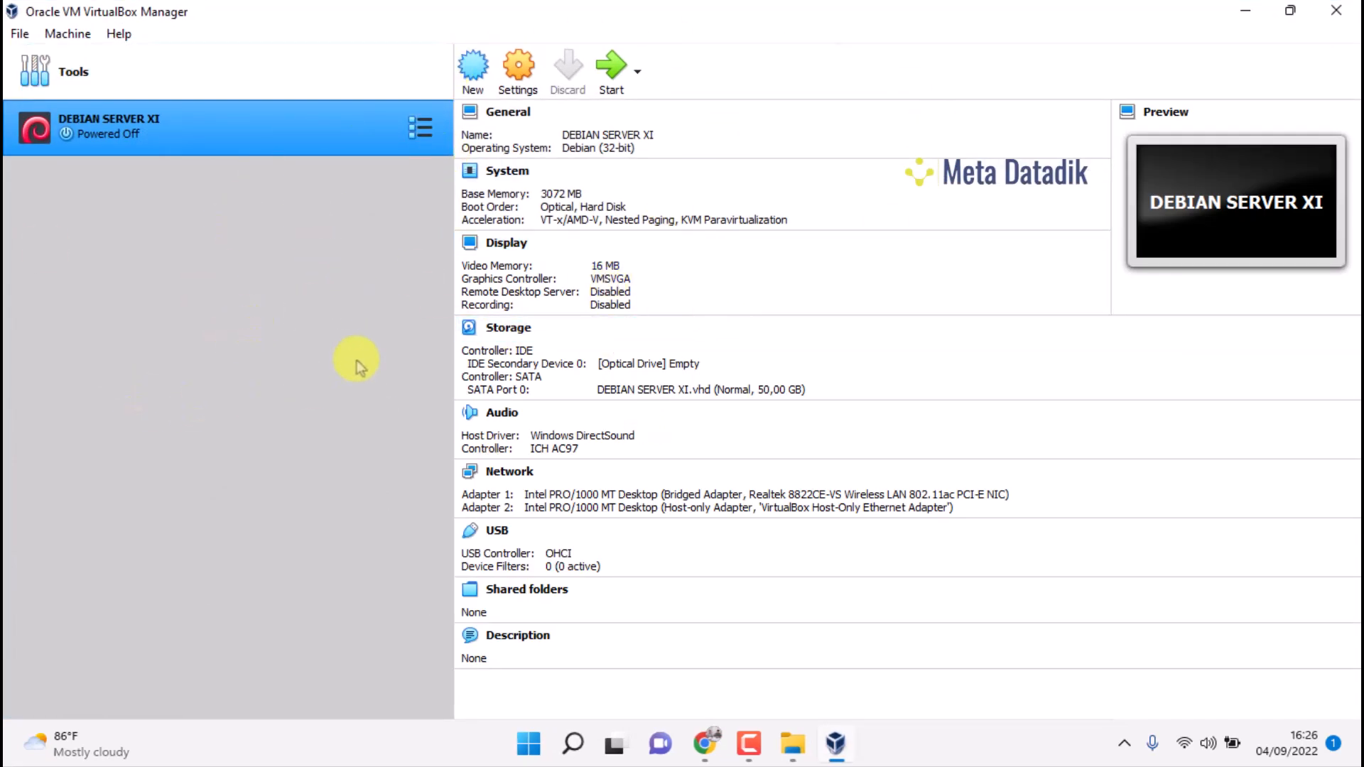
pyautogui.click(475, 68)
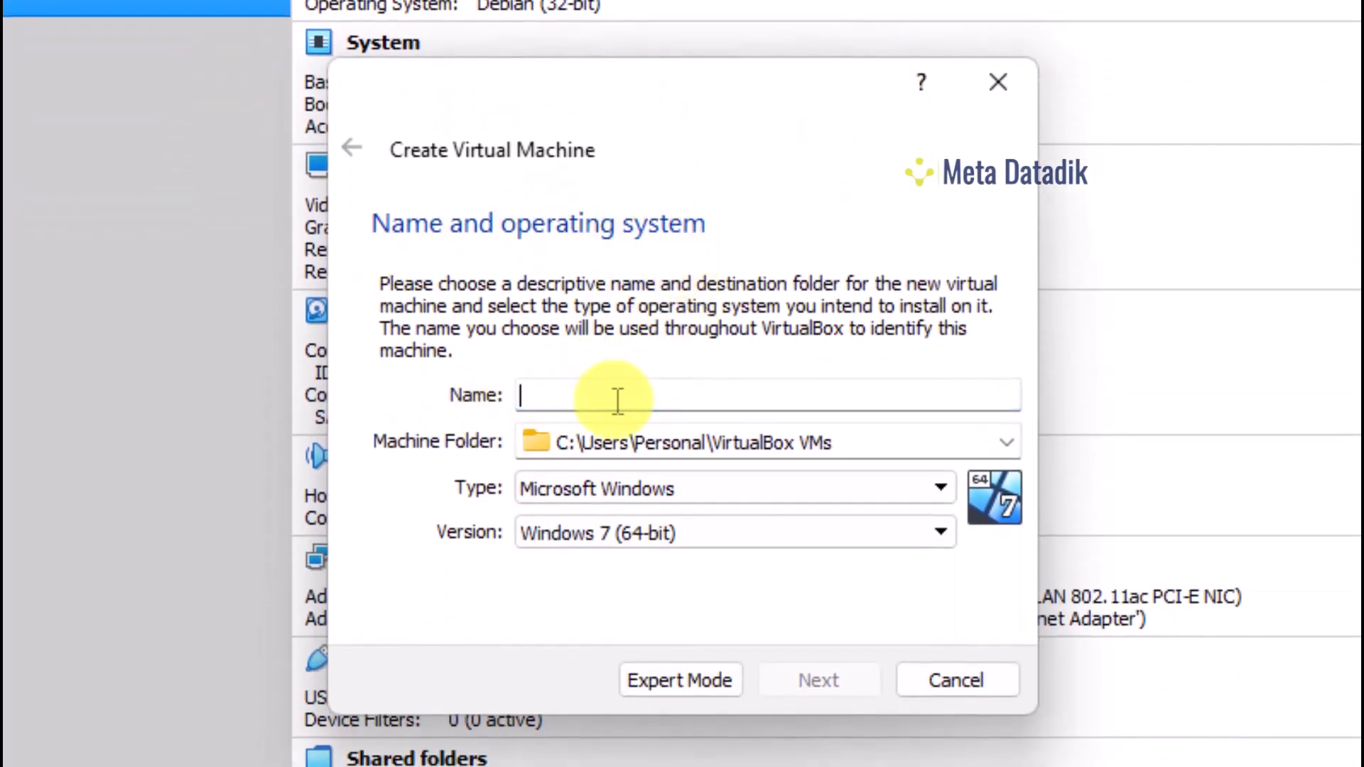
pyautogui.press('capslock')
pyautogui.write('WI')
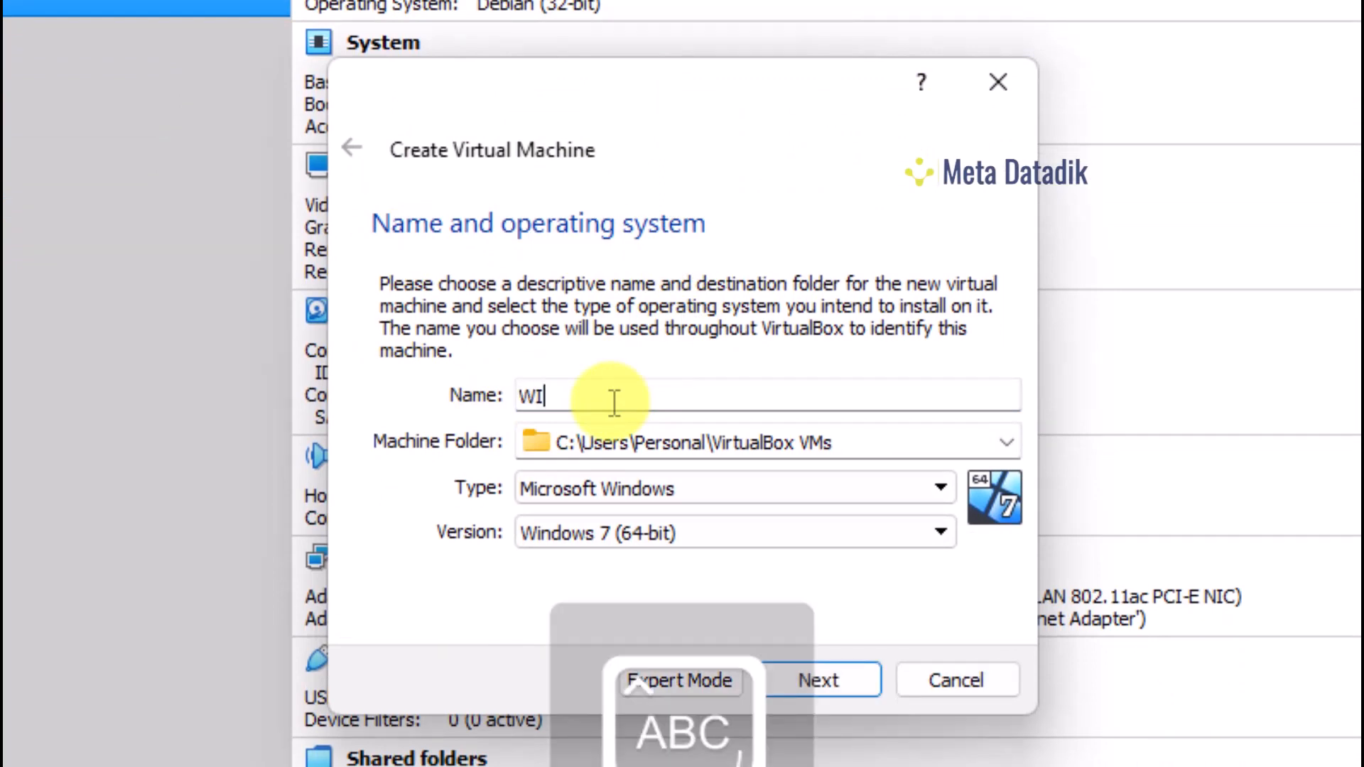
pyautogui.write('NDOWS 11')
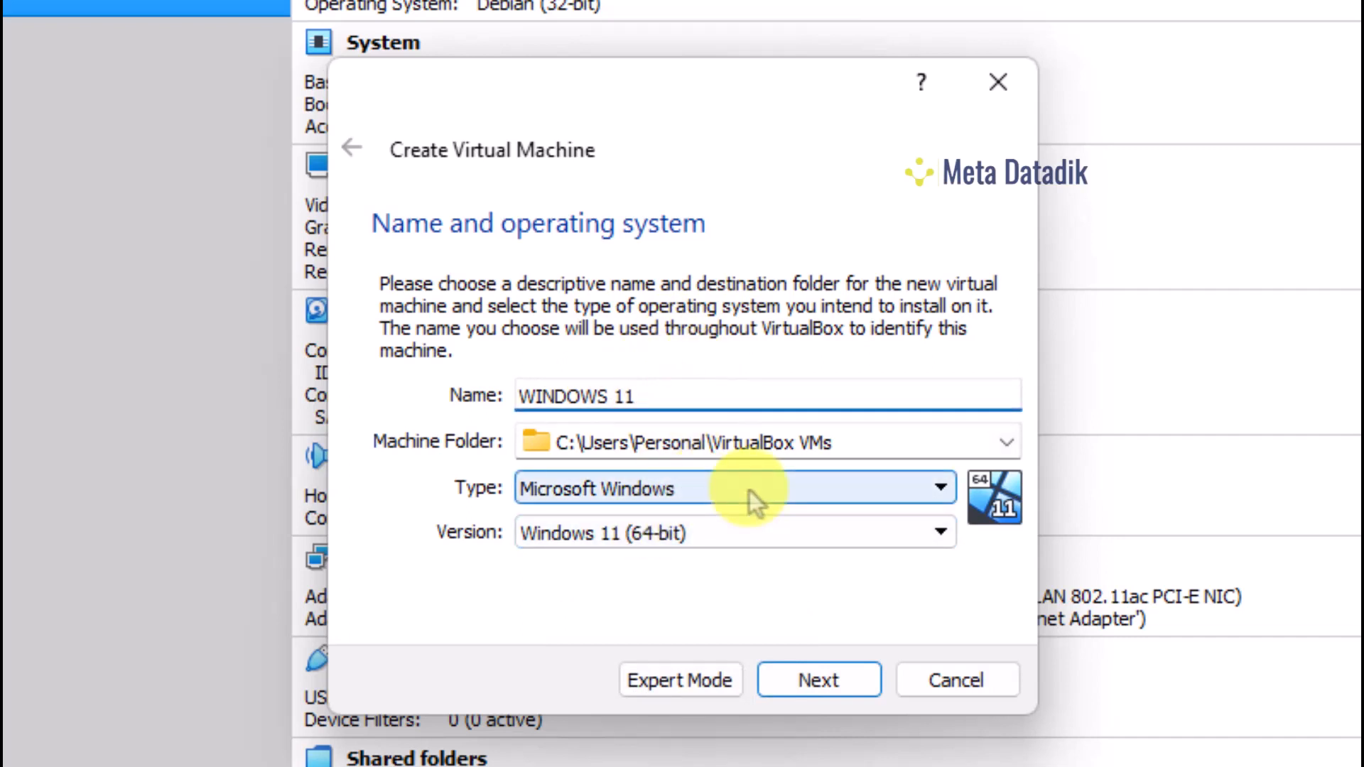
pyautogui.click(654, 536)
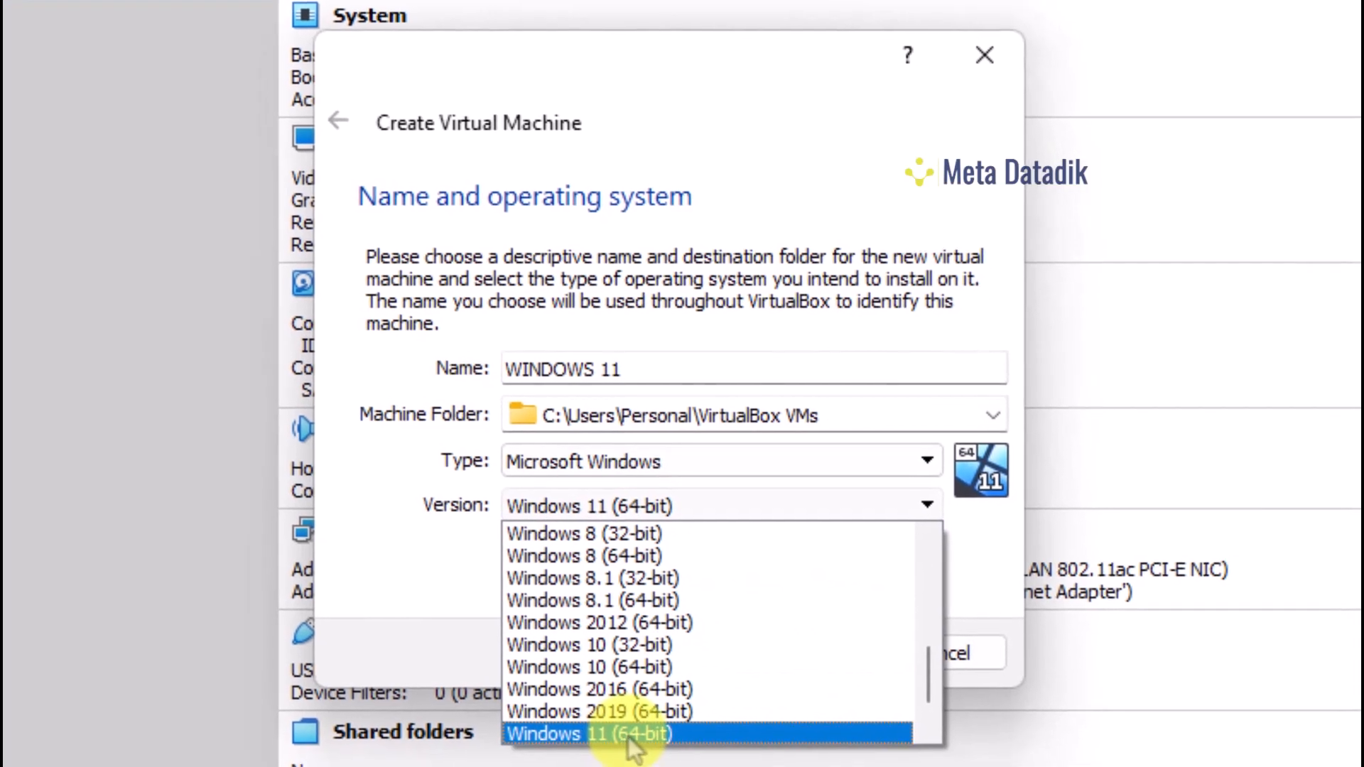
pyautogui.click(623, 730)
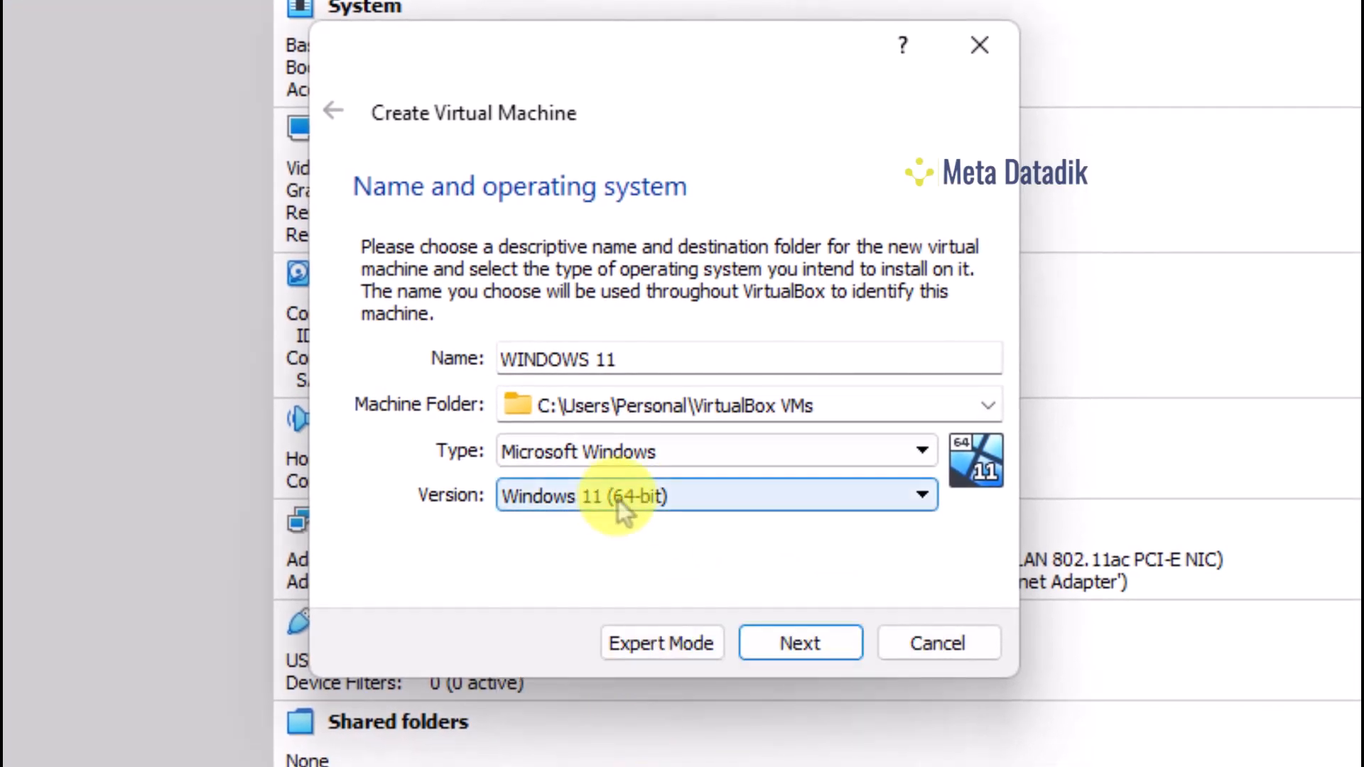
pyautogui.click(794, 646)
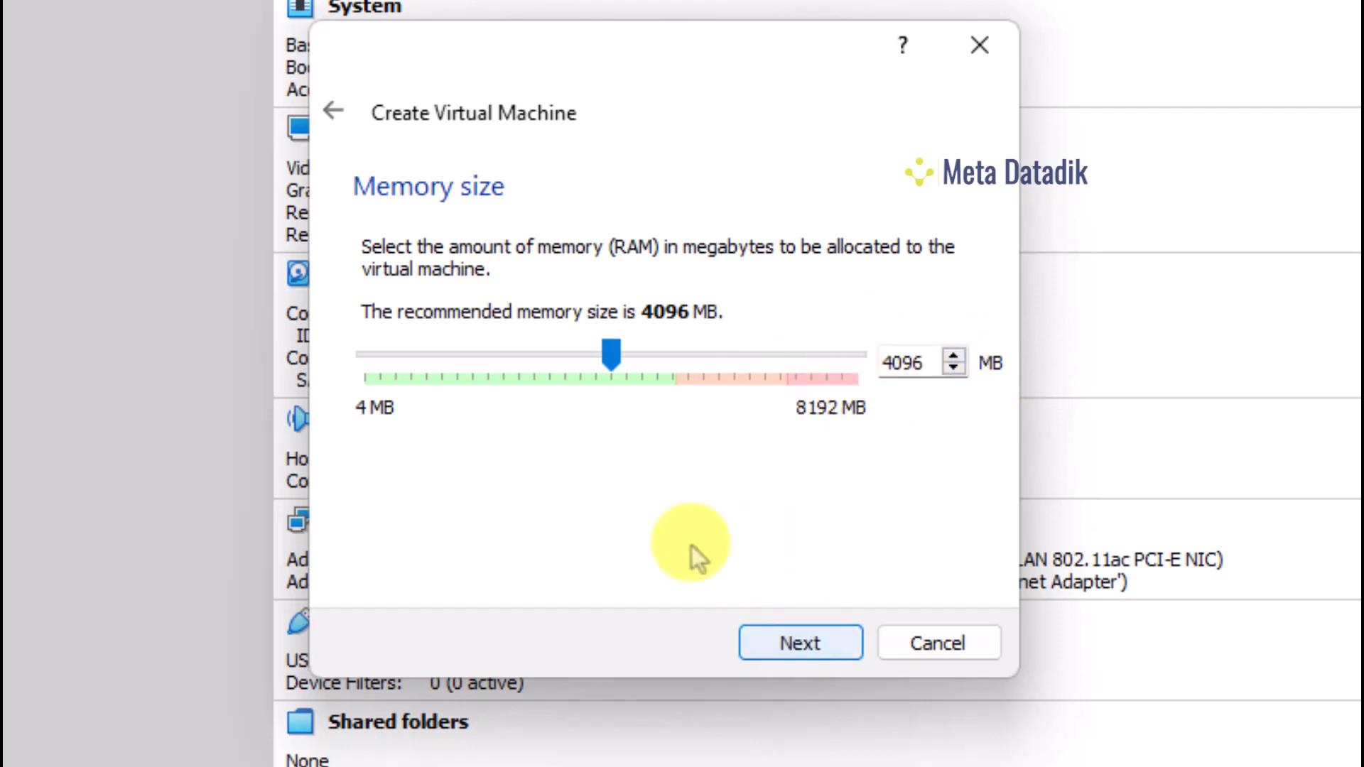
# Accept the recommended 4096 MB of memory and continue to the hard disk step
pyautogui.click(785, 650)
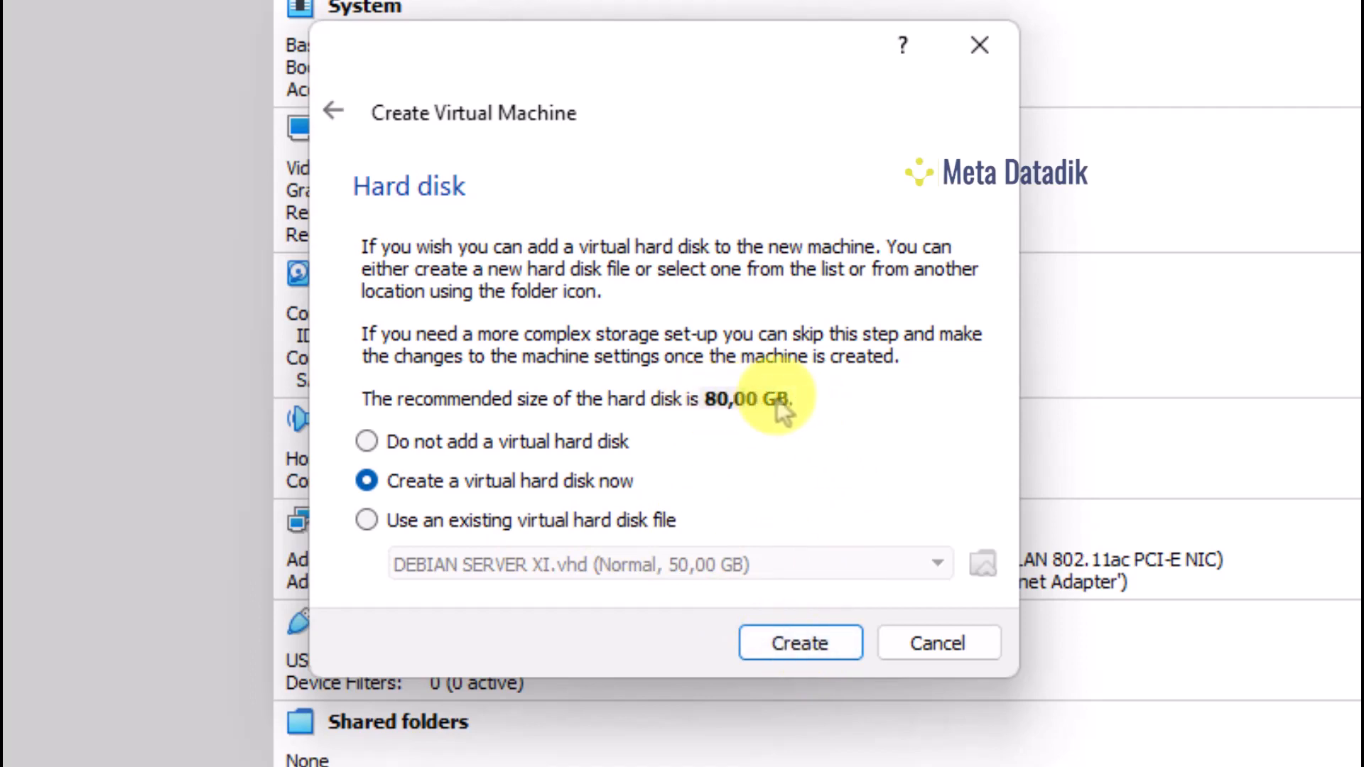
# Create a new dynamically allocated VHD virtual hard disk sized 100 GB
pyautogui.click(799, 646)
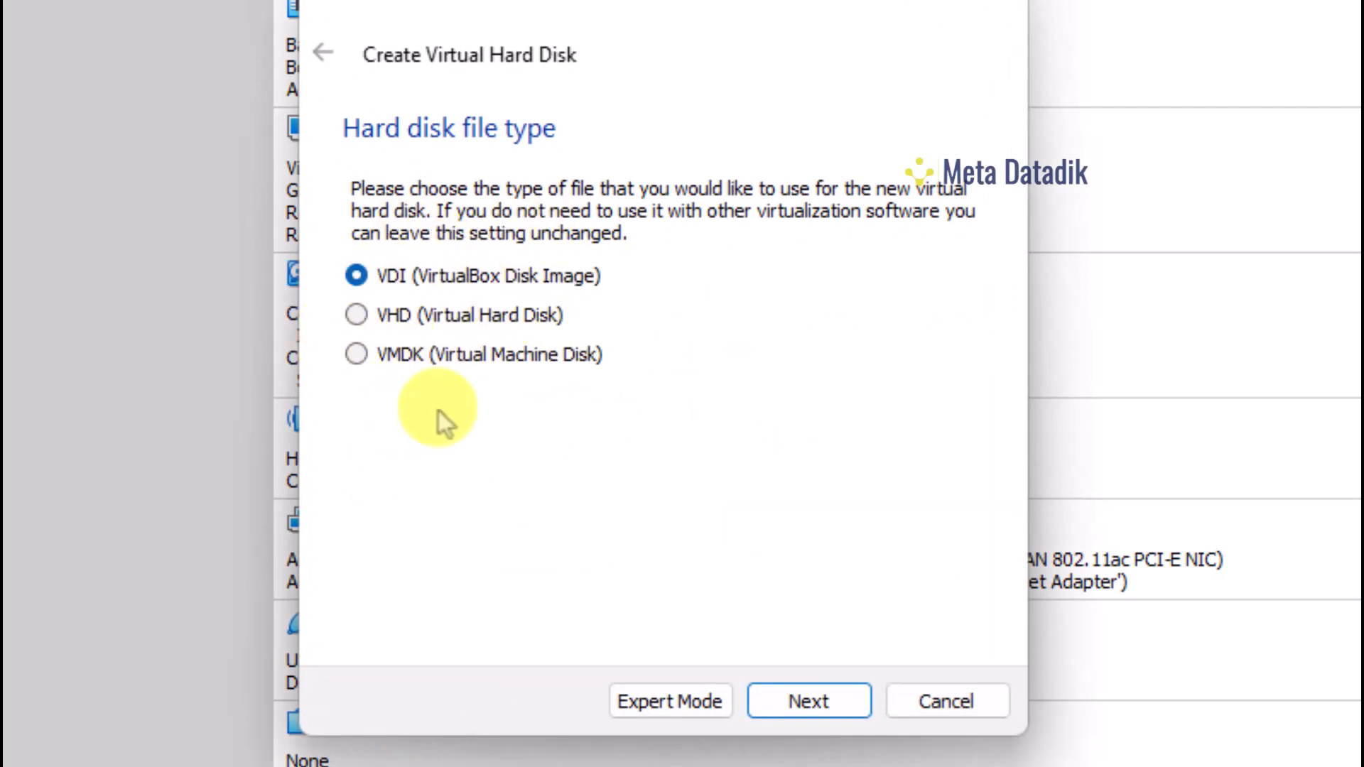
pyautogui.click(387, 319)
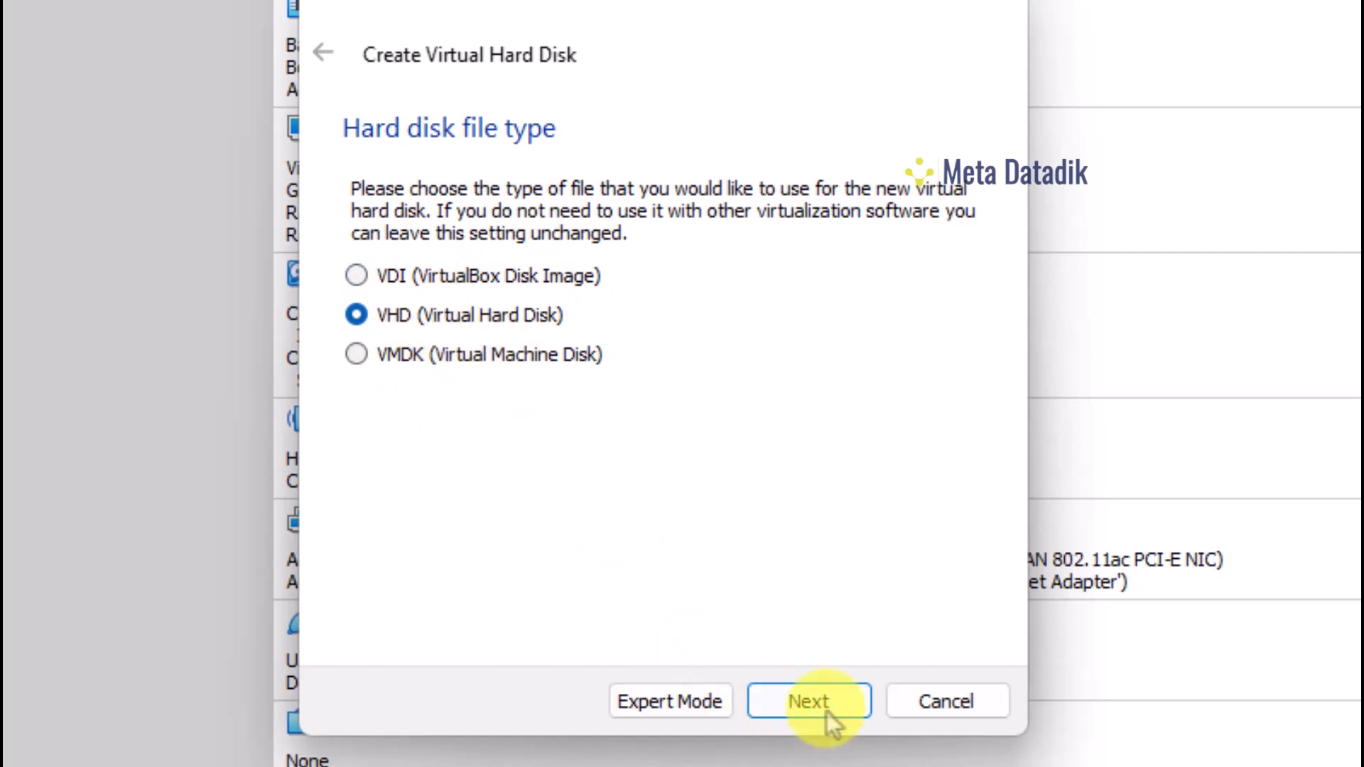
pyautogui.click(804, 703)
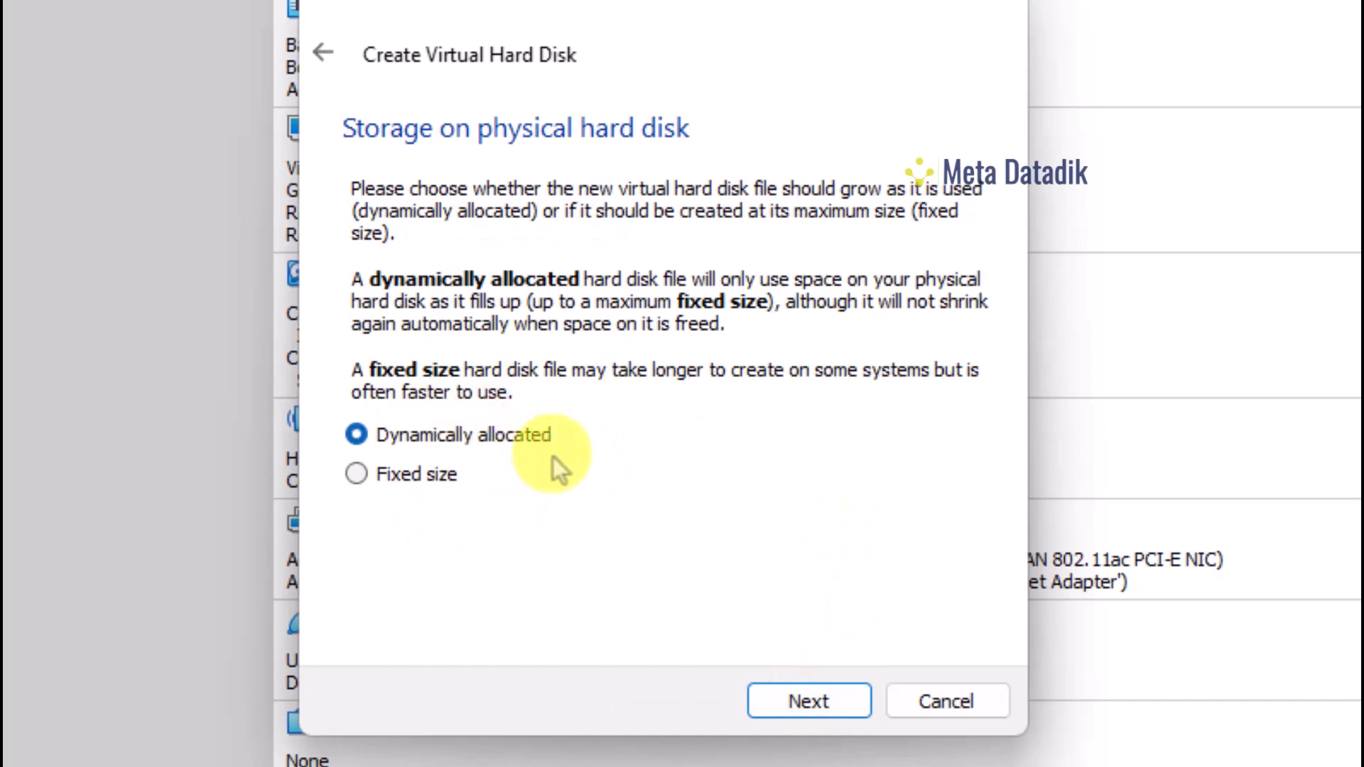
pyautogui.click(810, 703)
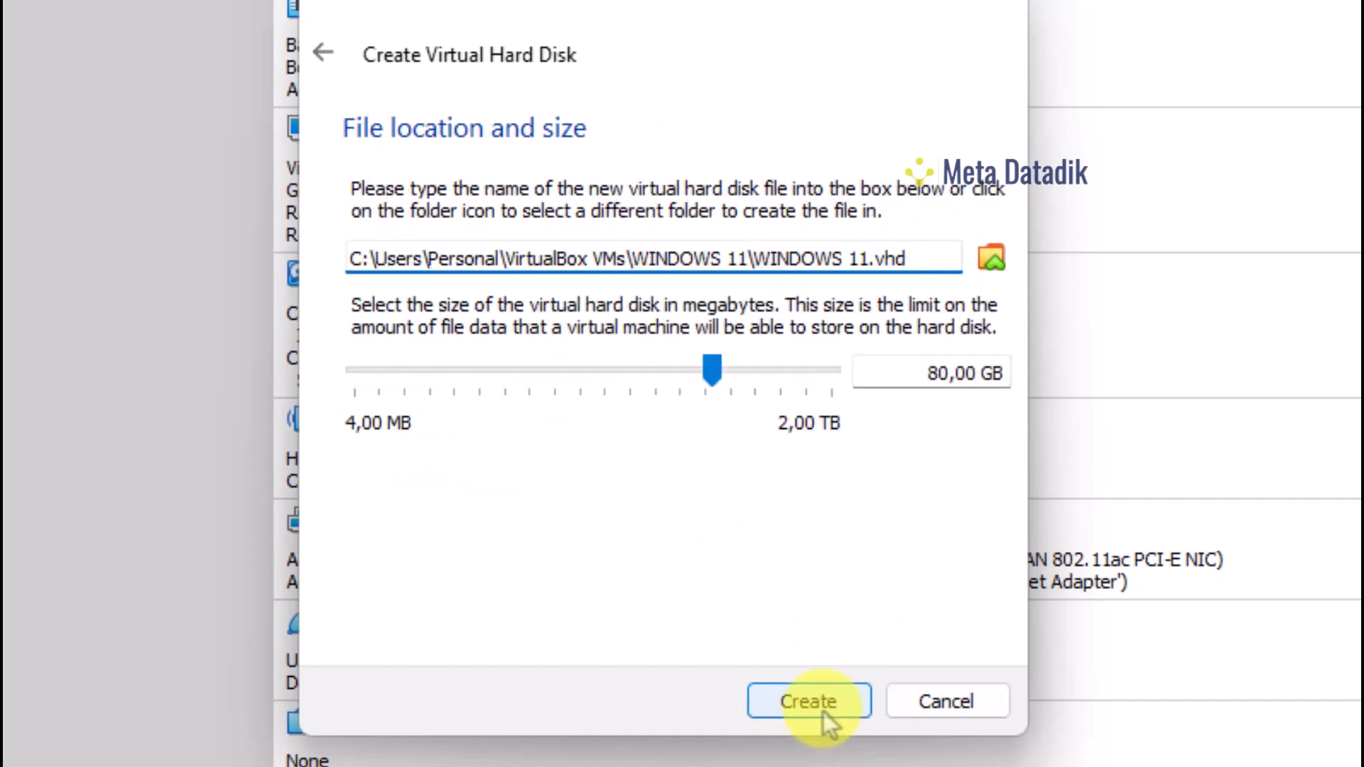
pyautogui.click(900, 374)
pyautogui.press('Delete')
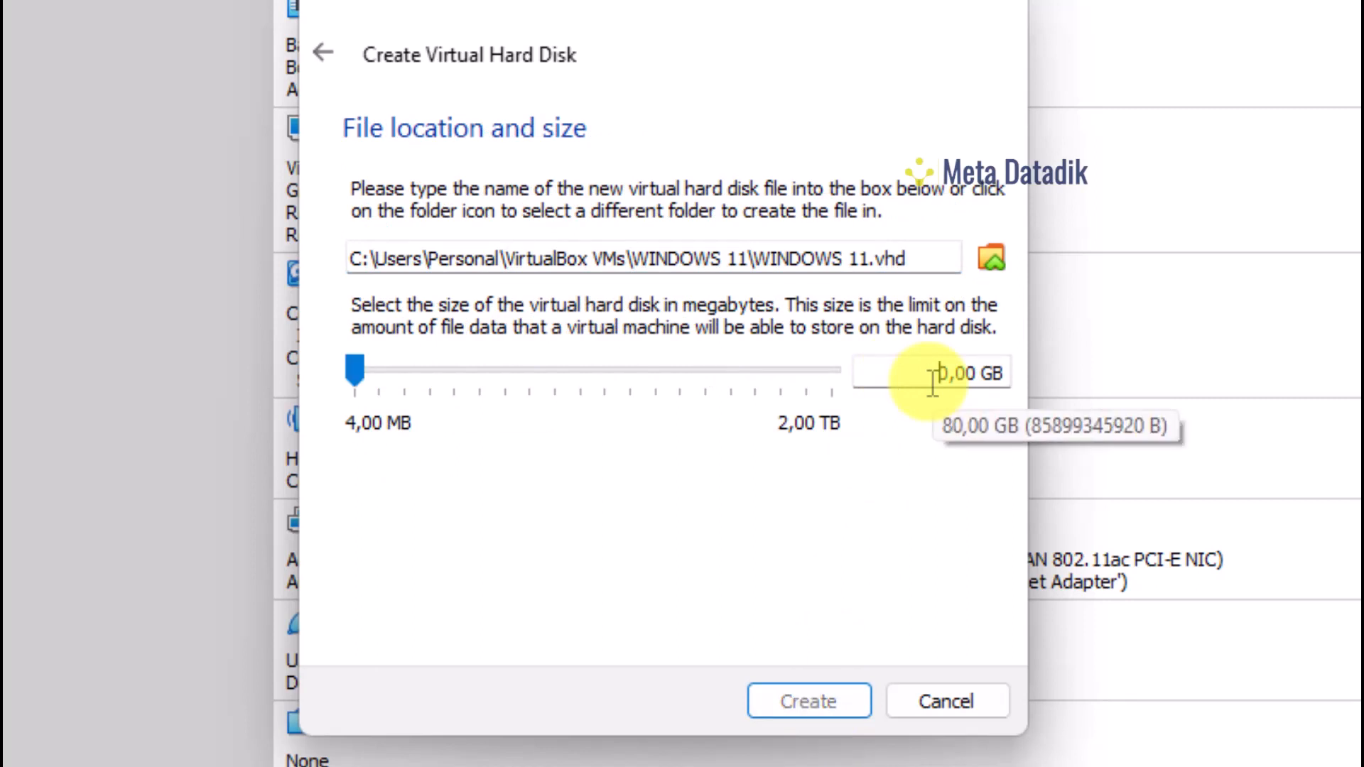
pyautogui.write('10')
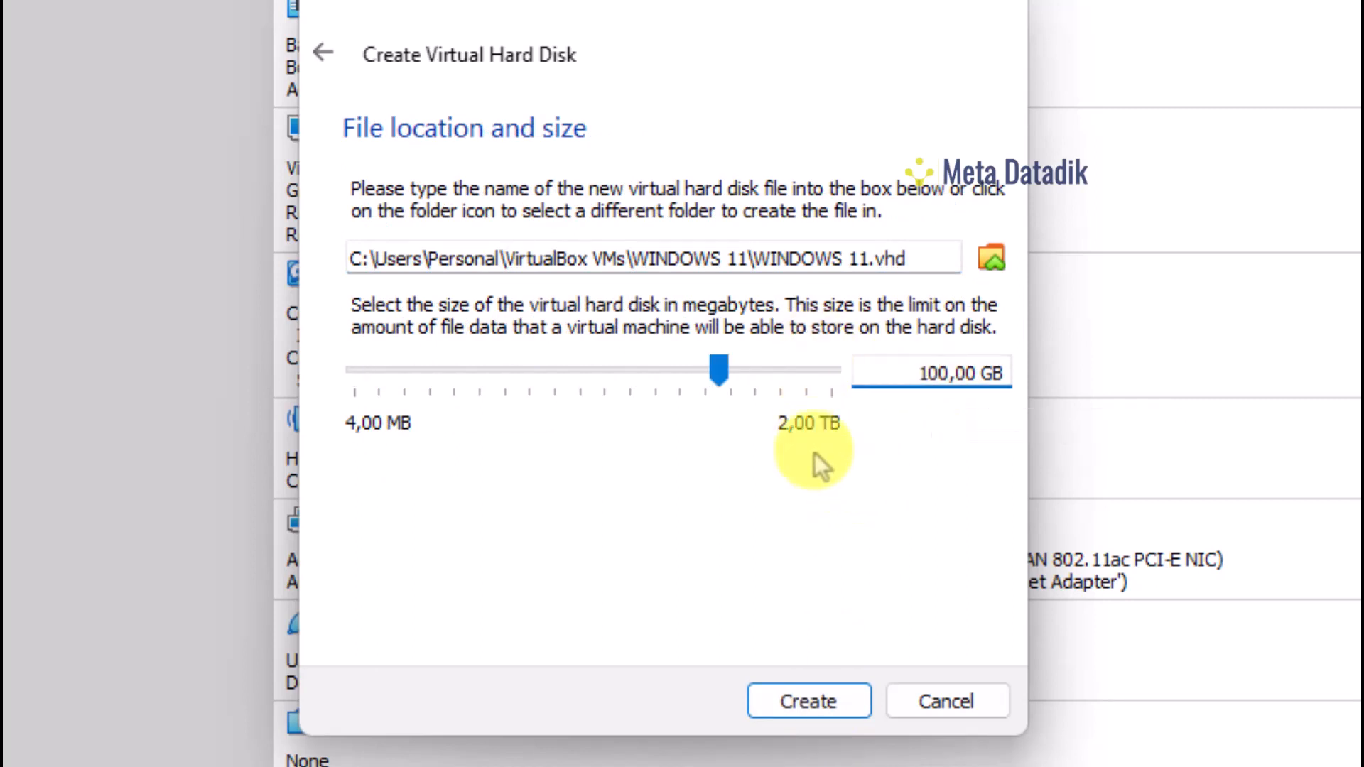
pyautogui.click(797, 698)
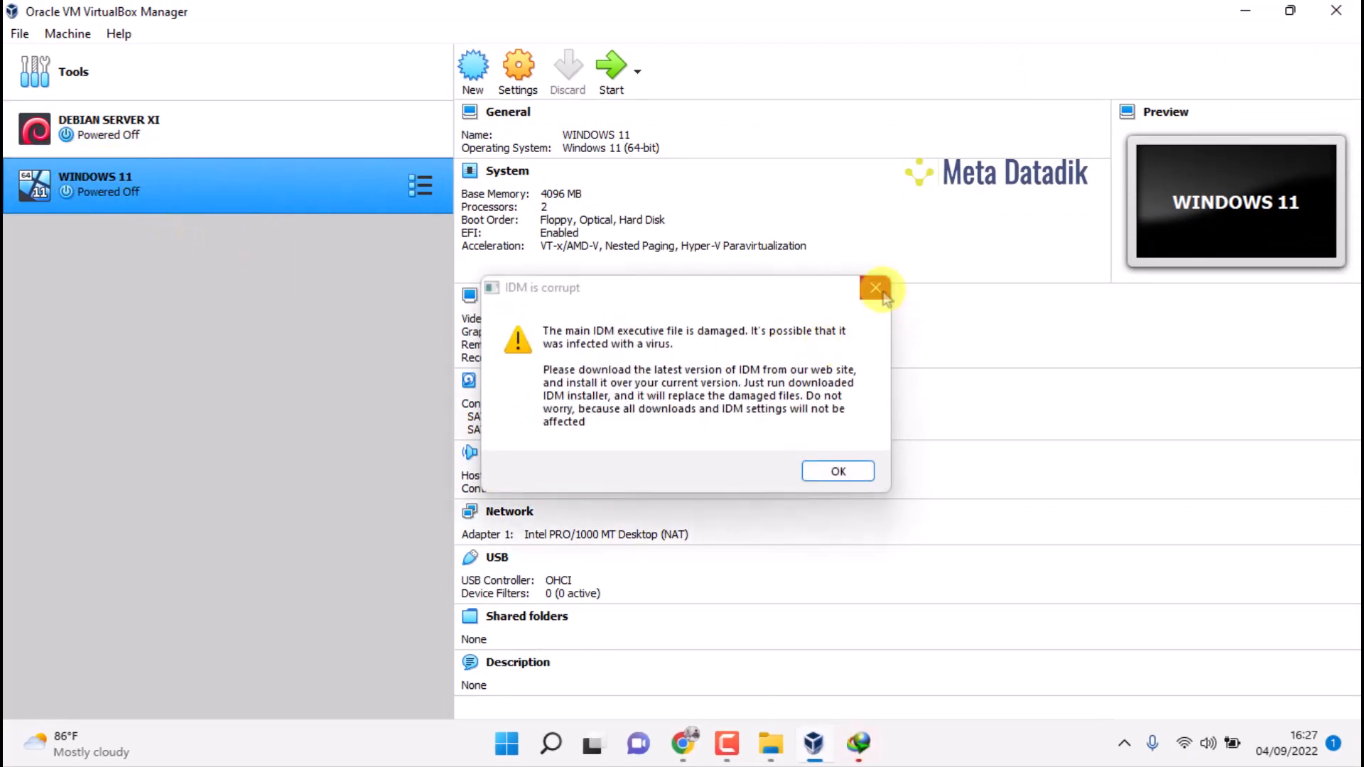
# Dismiss the IDM warning, close and minimize Chrome, and open the WINDOWS 11 machine's Settings
pyautogui.click(875, 287)
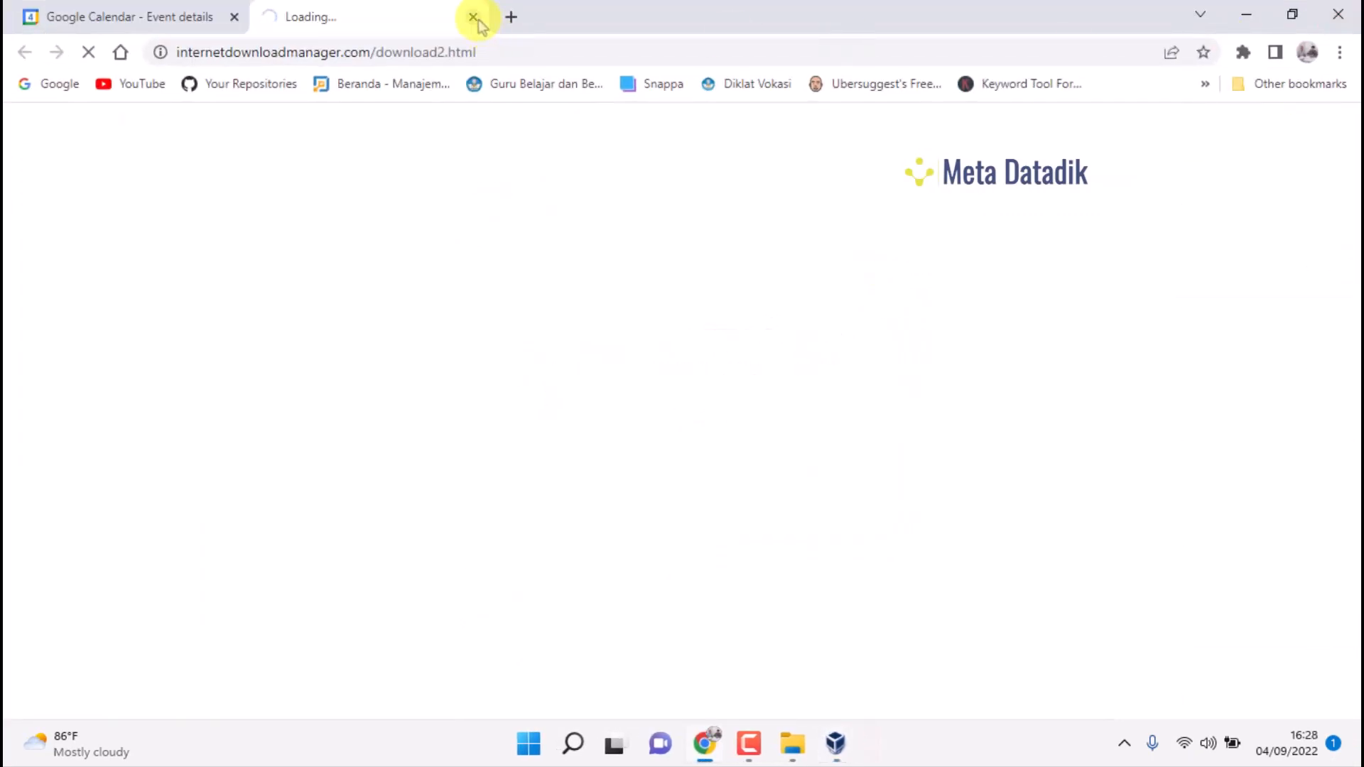
pyautogui.click(473, 16)
pyautogui.click(1246, 14)
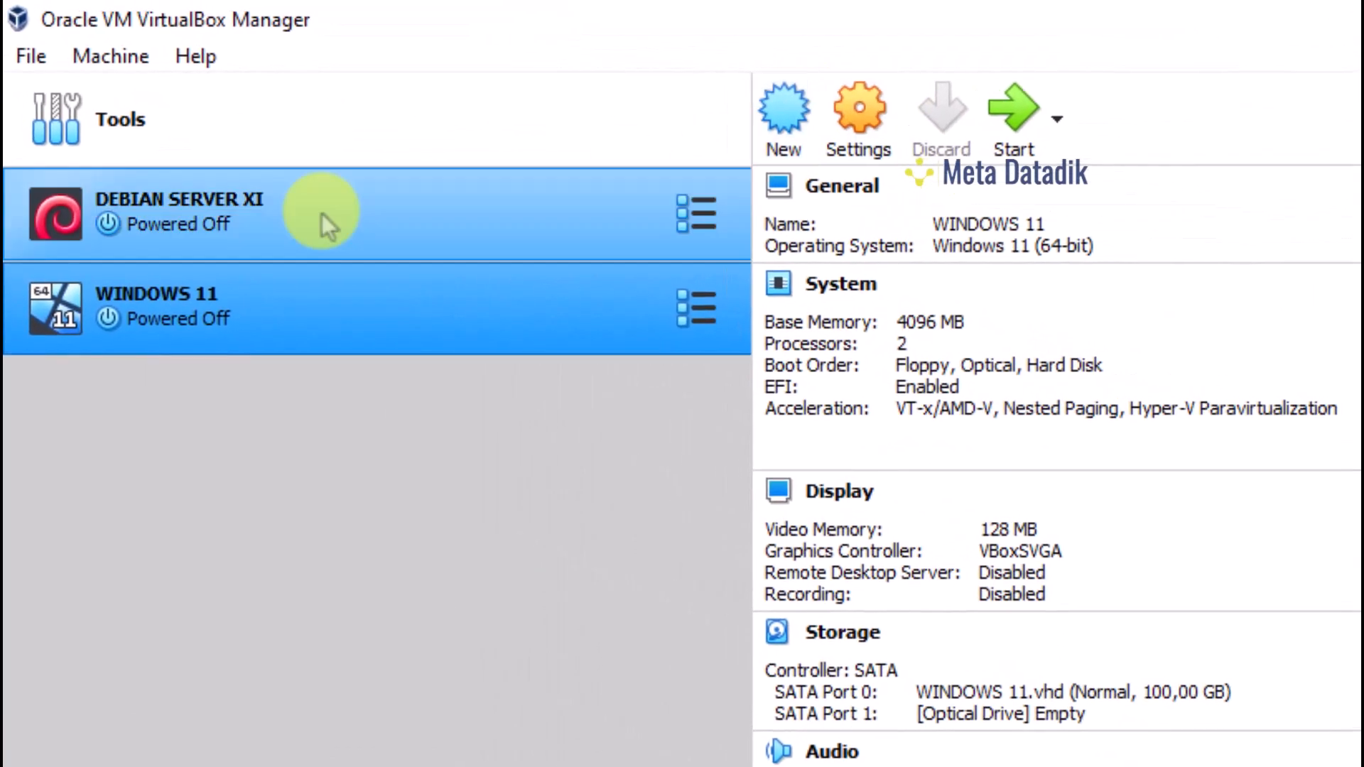
pyautogui.click(847, 152)
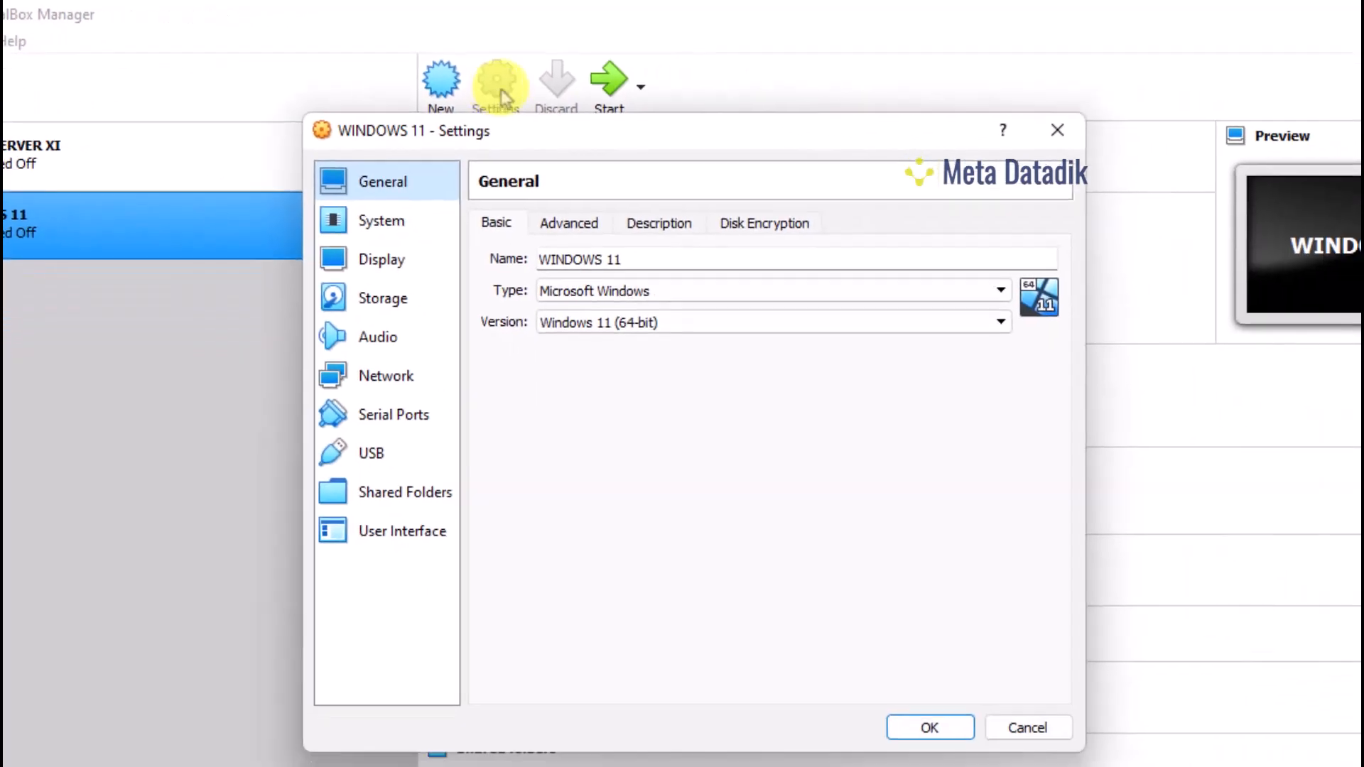
# Set the System boot order to Optical, Hard Disk, then Floppy
pyautogui.click(405, 230)
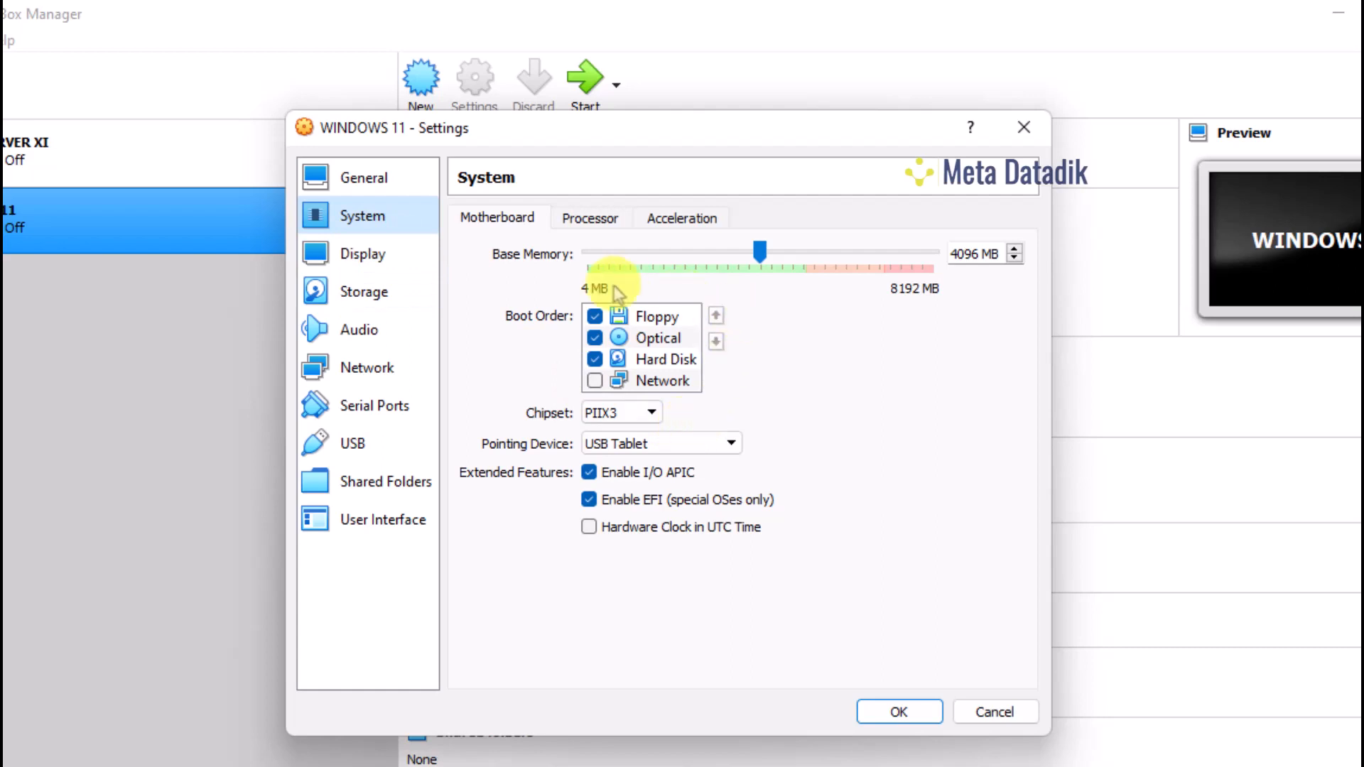
pyautogui.click(643, 337)
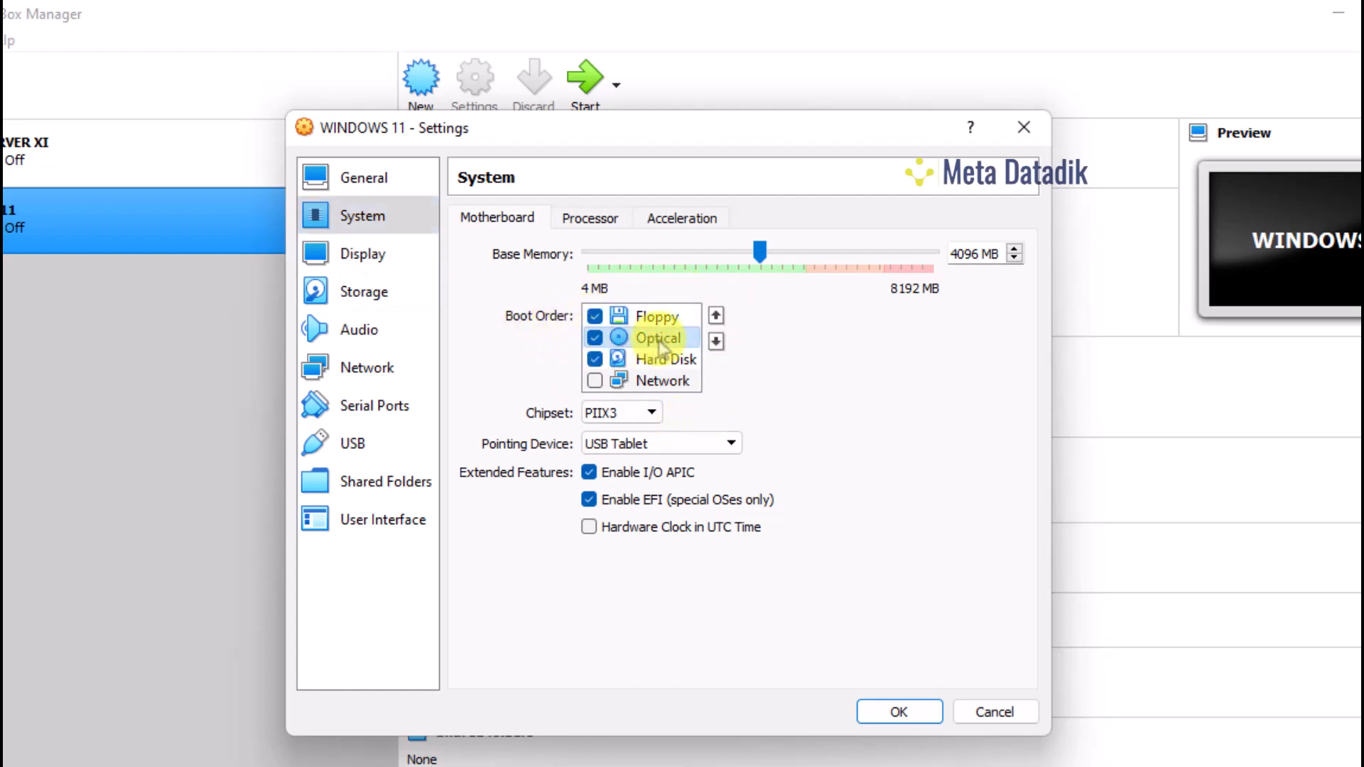
pyautogui.click(716, 316)
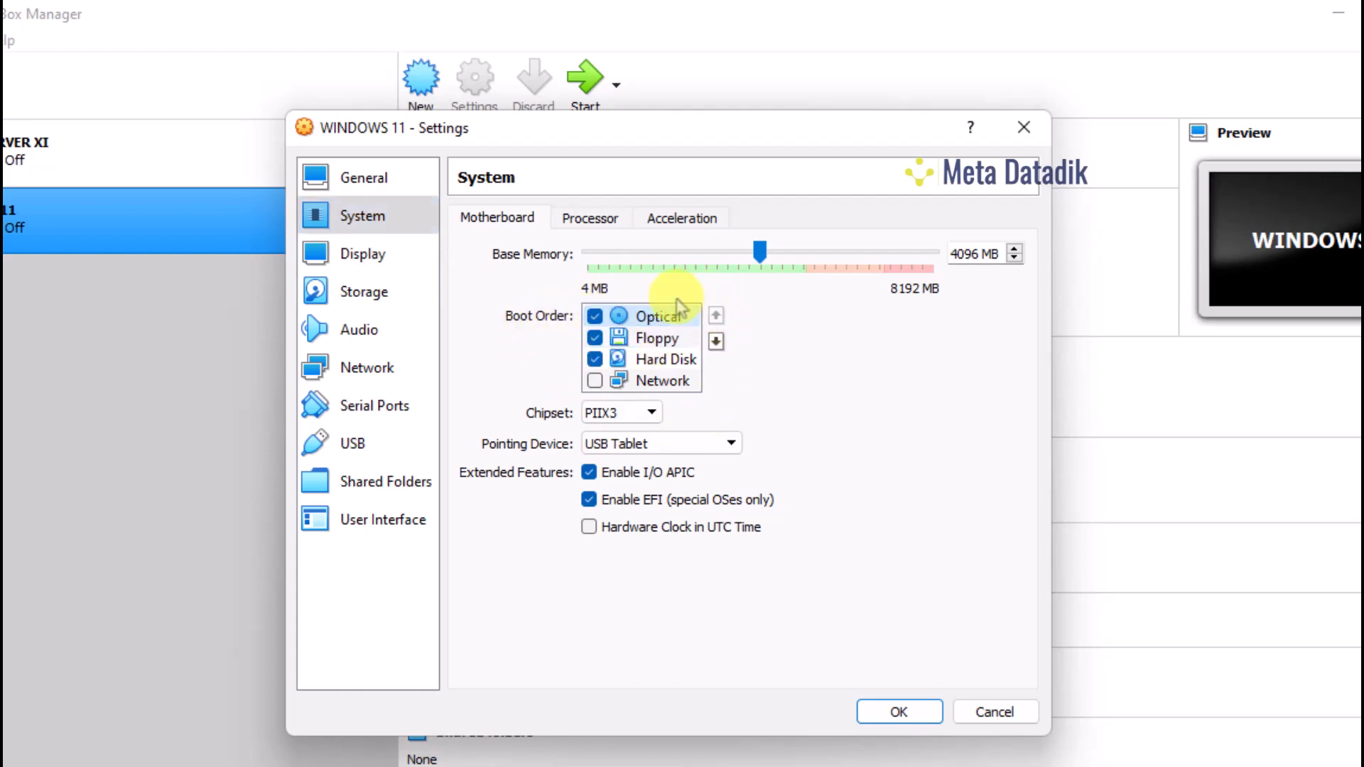
pyautogui.click(679, 358)
pyautogui.click(718, 316)
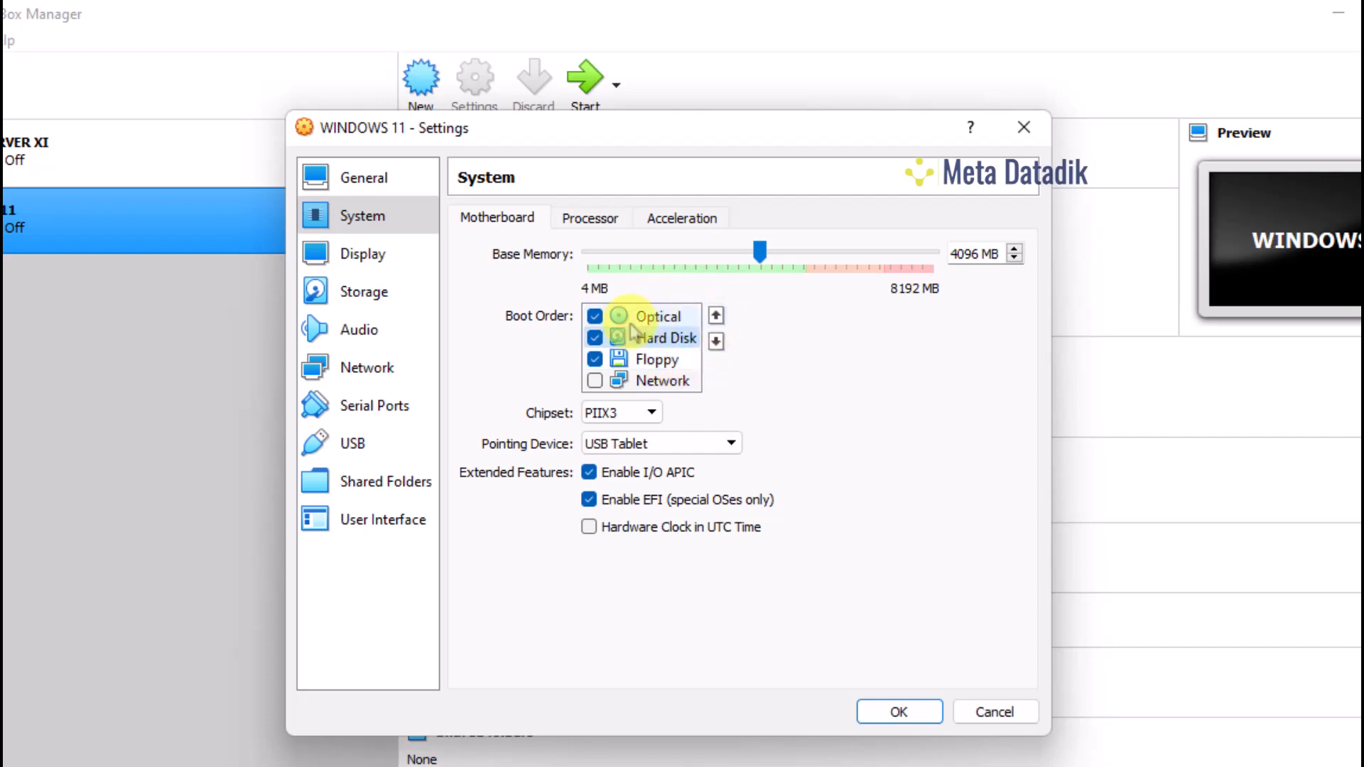
pyautogui.click(664, 319)
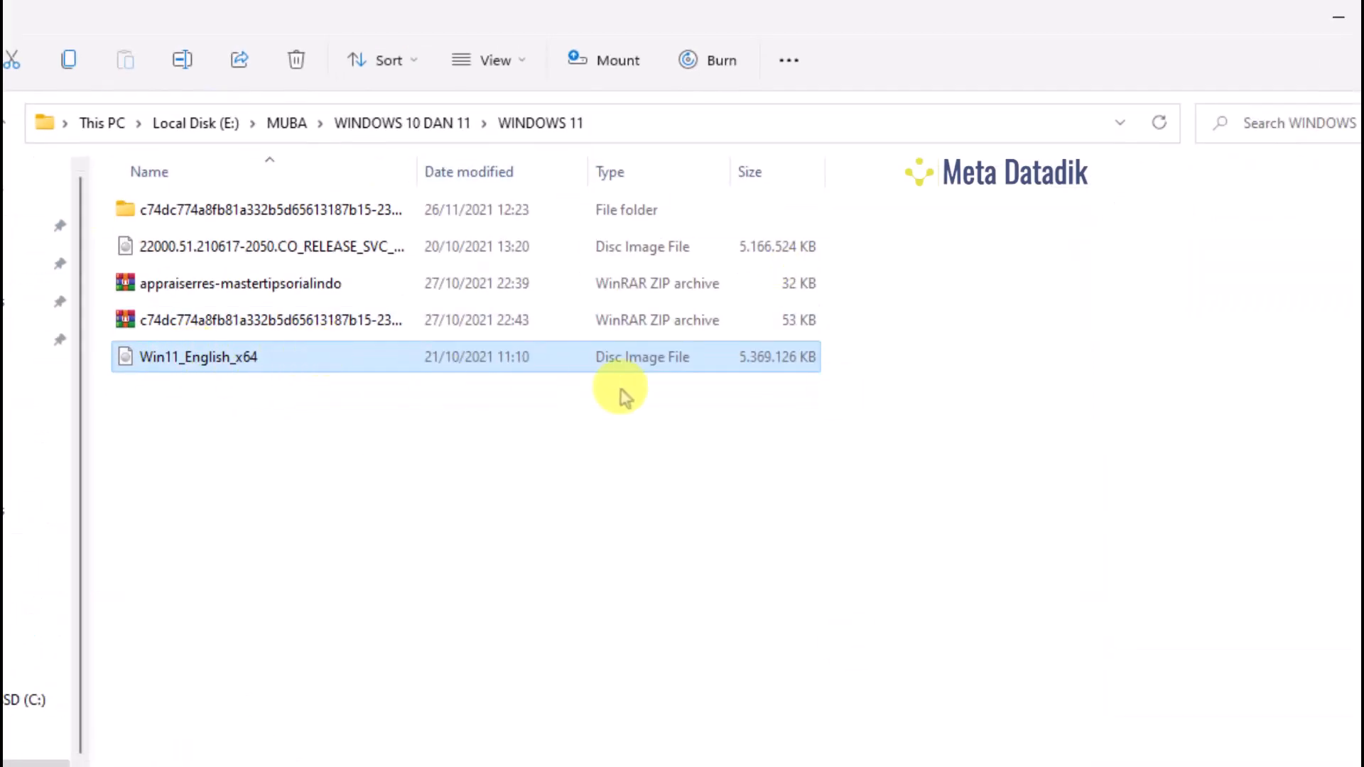
# Widen File Explorer's Type column and minimize it to return to the VM settings
pyautogui.moveTo(737, 171); pyautogui.dragTo(793, 173)
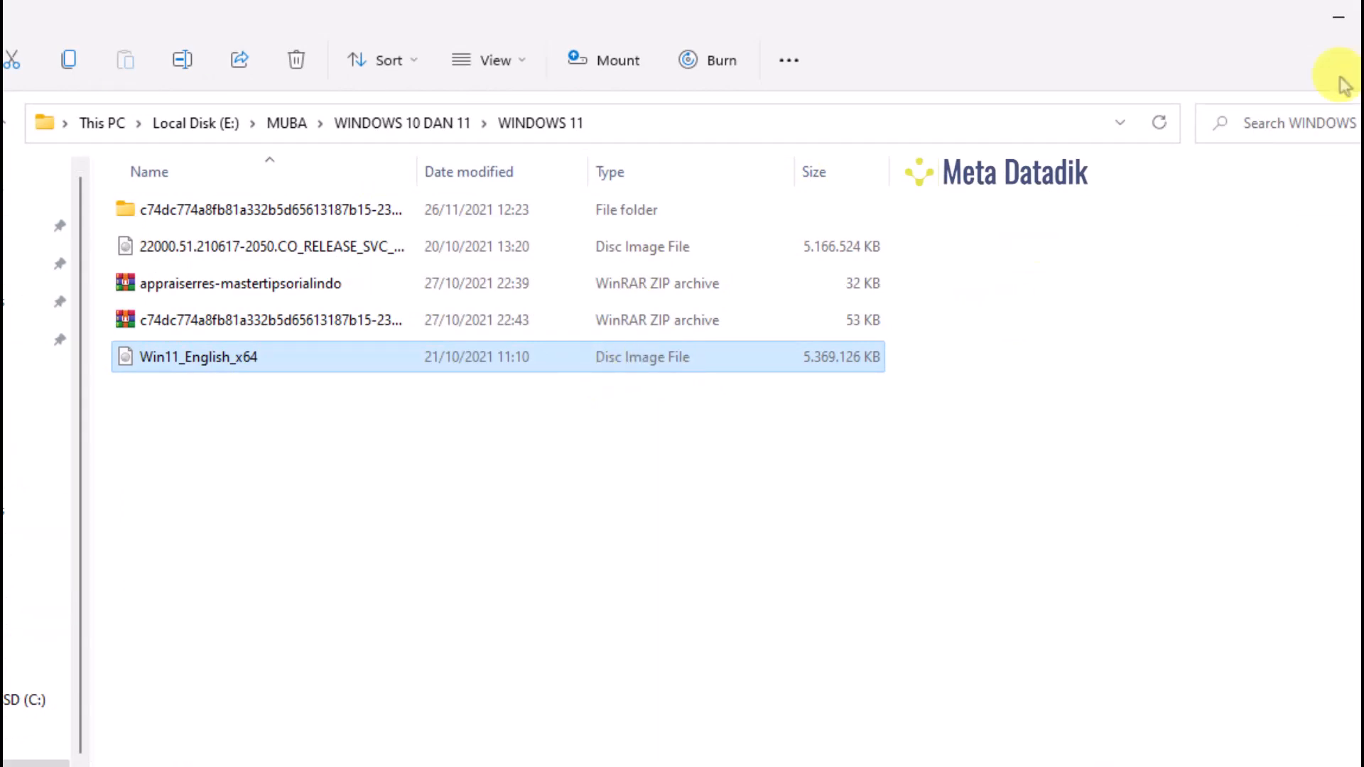
pyautogui.click(1338, 21)
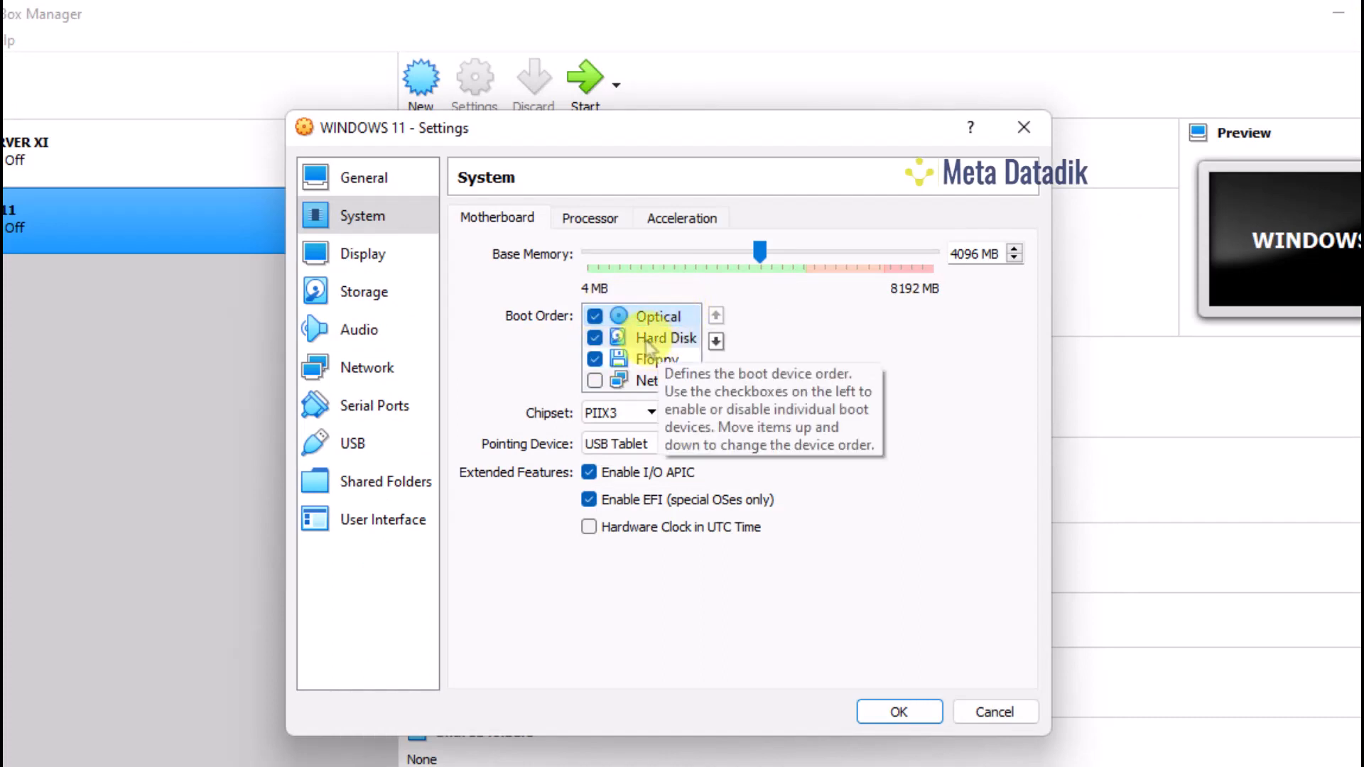
# In Storage, select the empty optical drive and choose to browse for a disk file
pyautogui.click(358, 291)
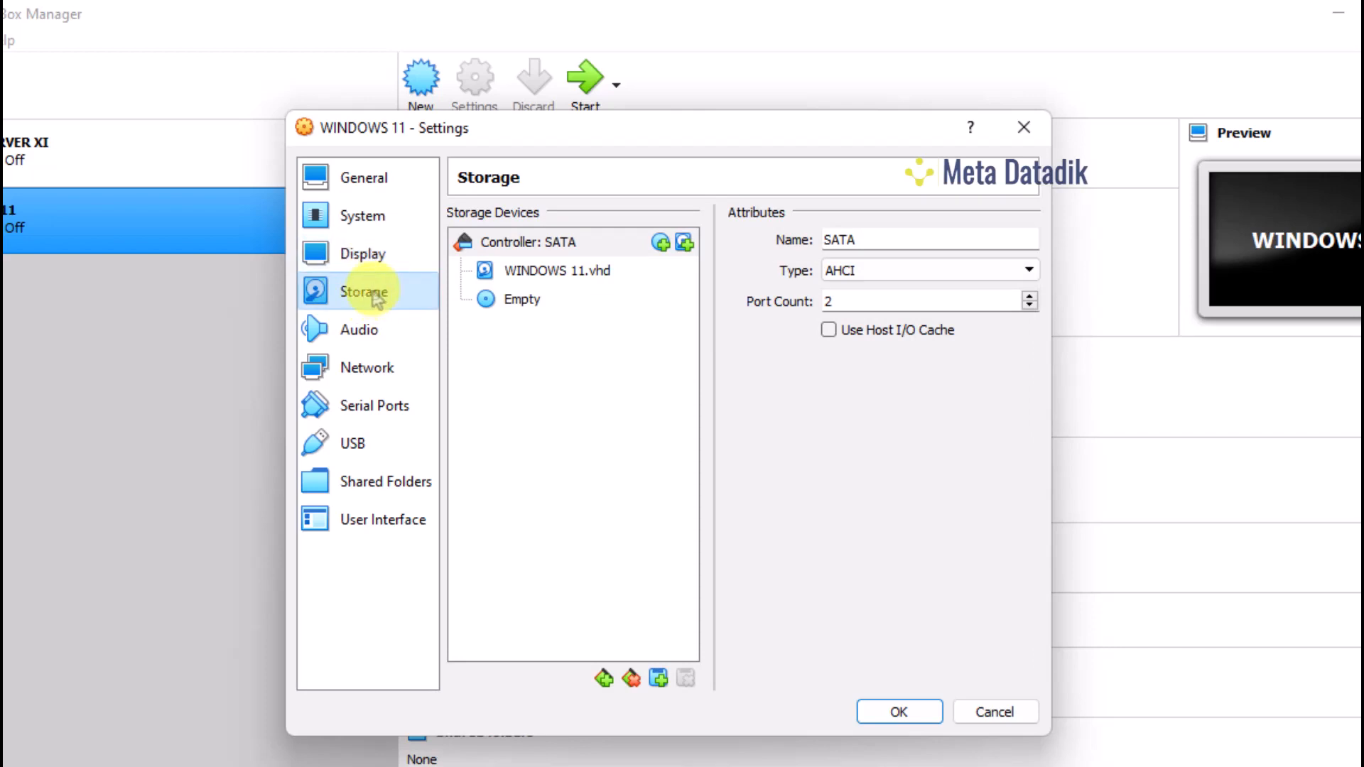
pyautogui.click(518, 306)
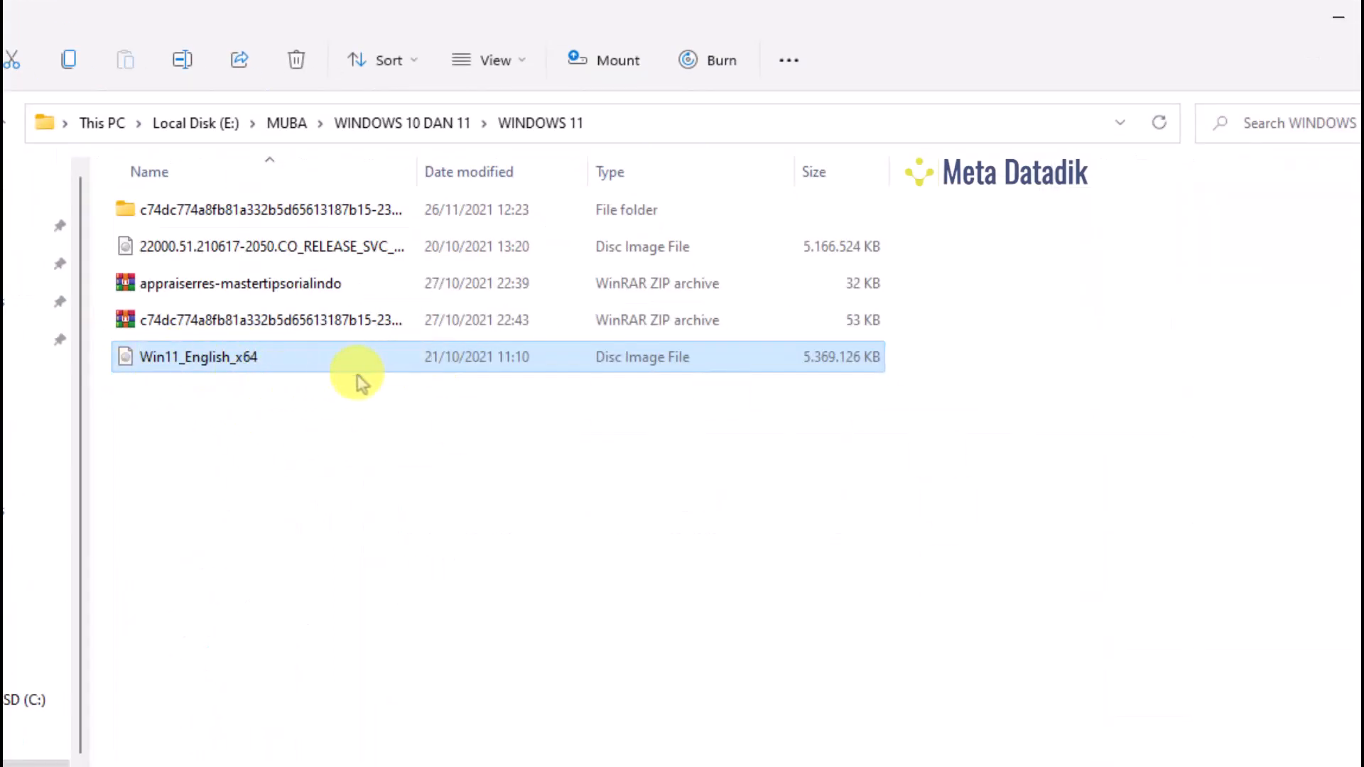
pyautogui.click(1340, 17)
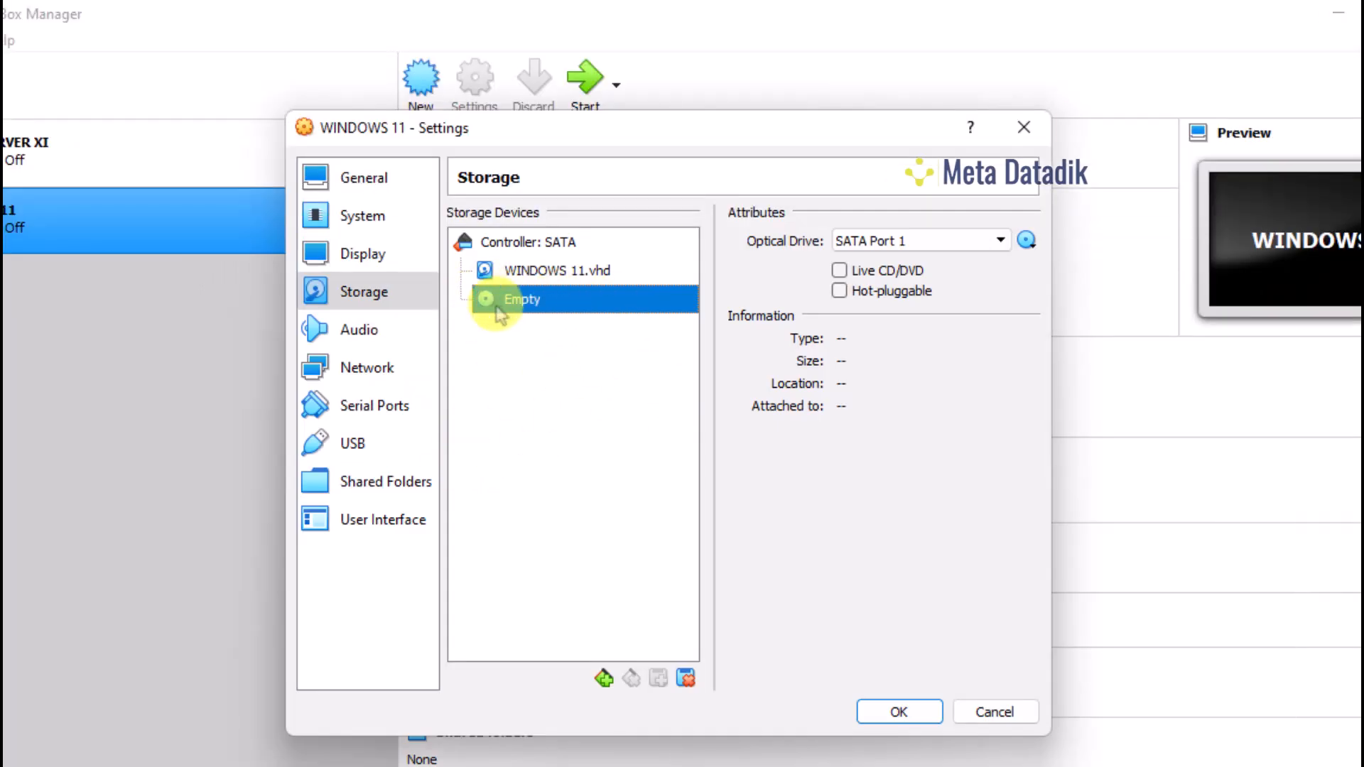
pyautogui.click(1028, 245)
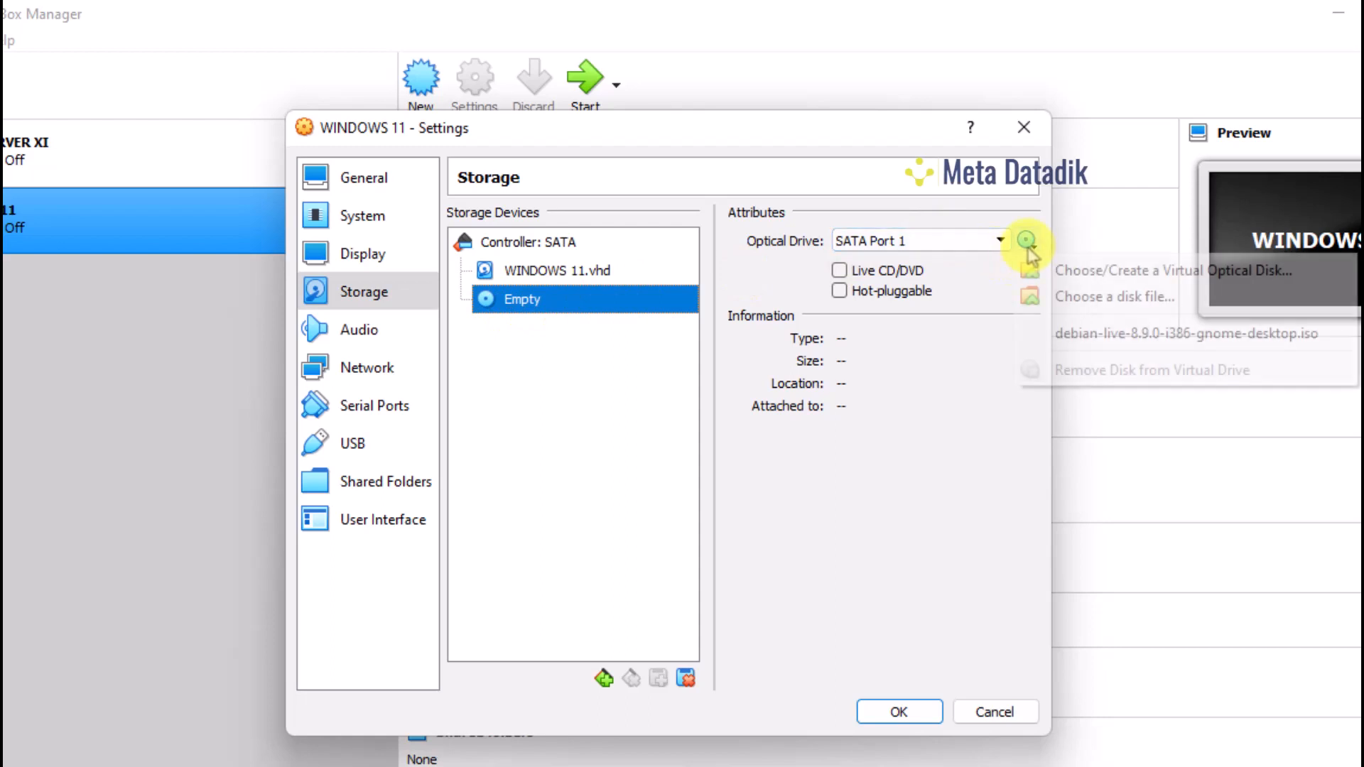
pyautogui.click(1105, 301)
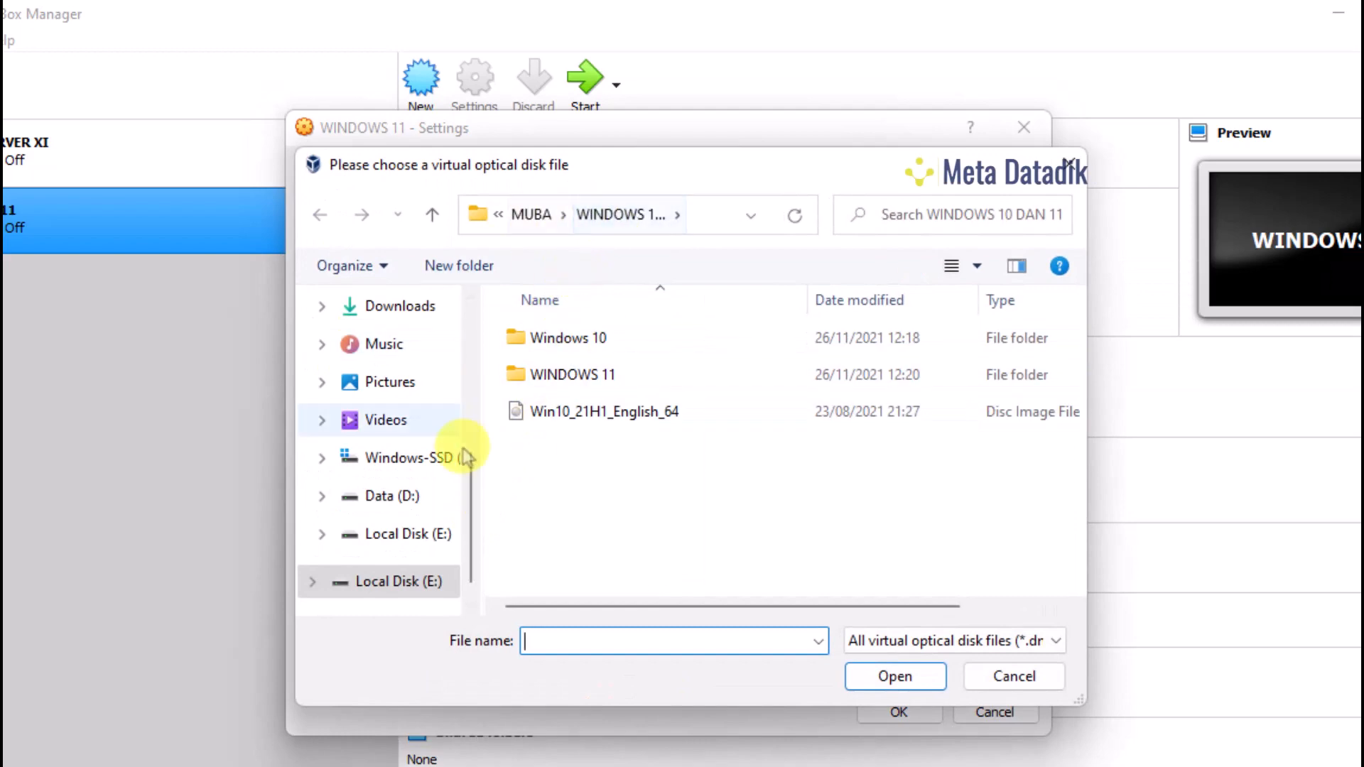
# Attach Win11_English_x64.iso from E:\MUBA\WINDOWS 10 DAN 11\WINDOWS 11 to the optical drive
pyautogui.click(404, 590)
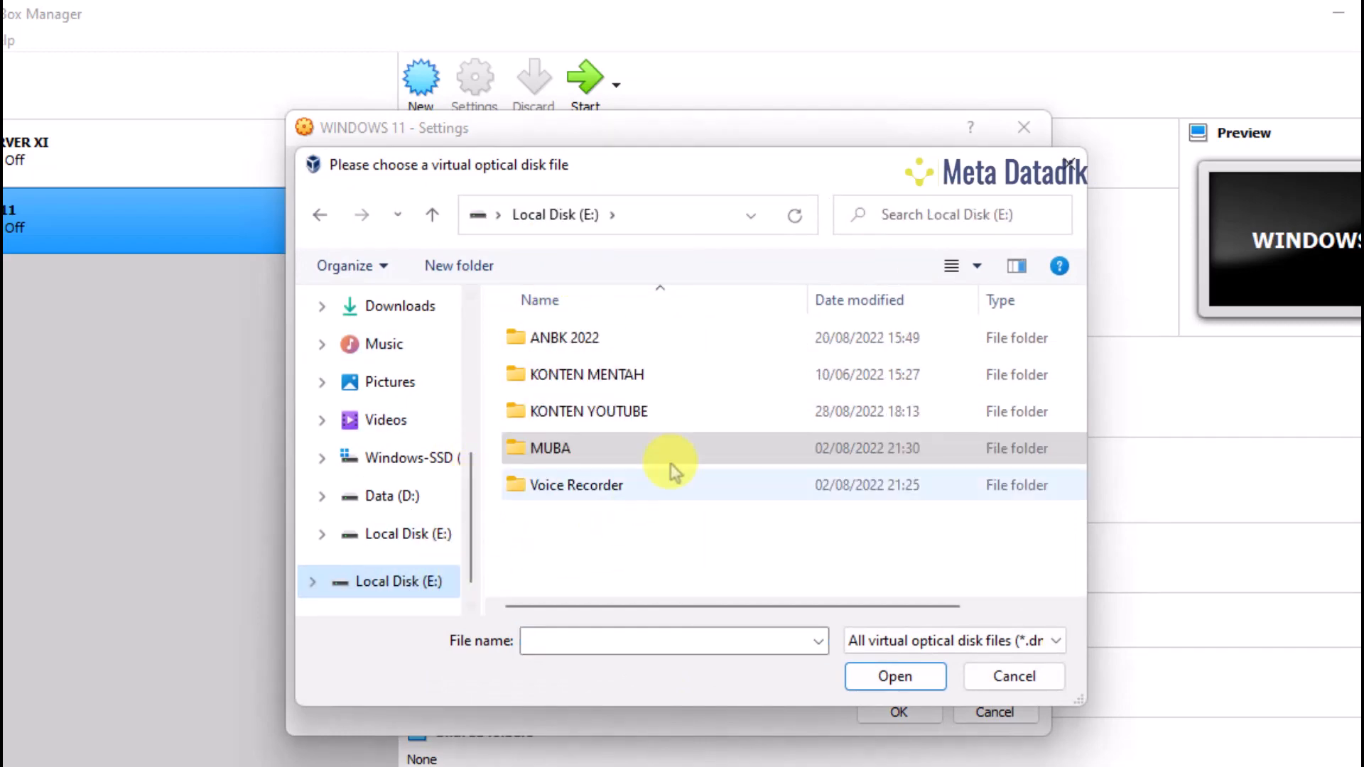
pyautogui.doubleClick(592, 454)
pyautogui.scroll(-8, 738, 423)
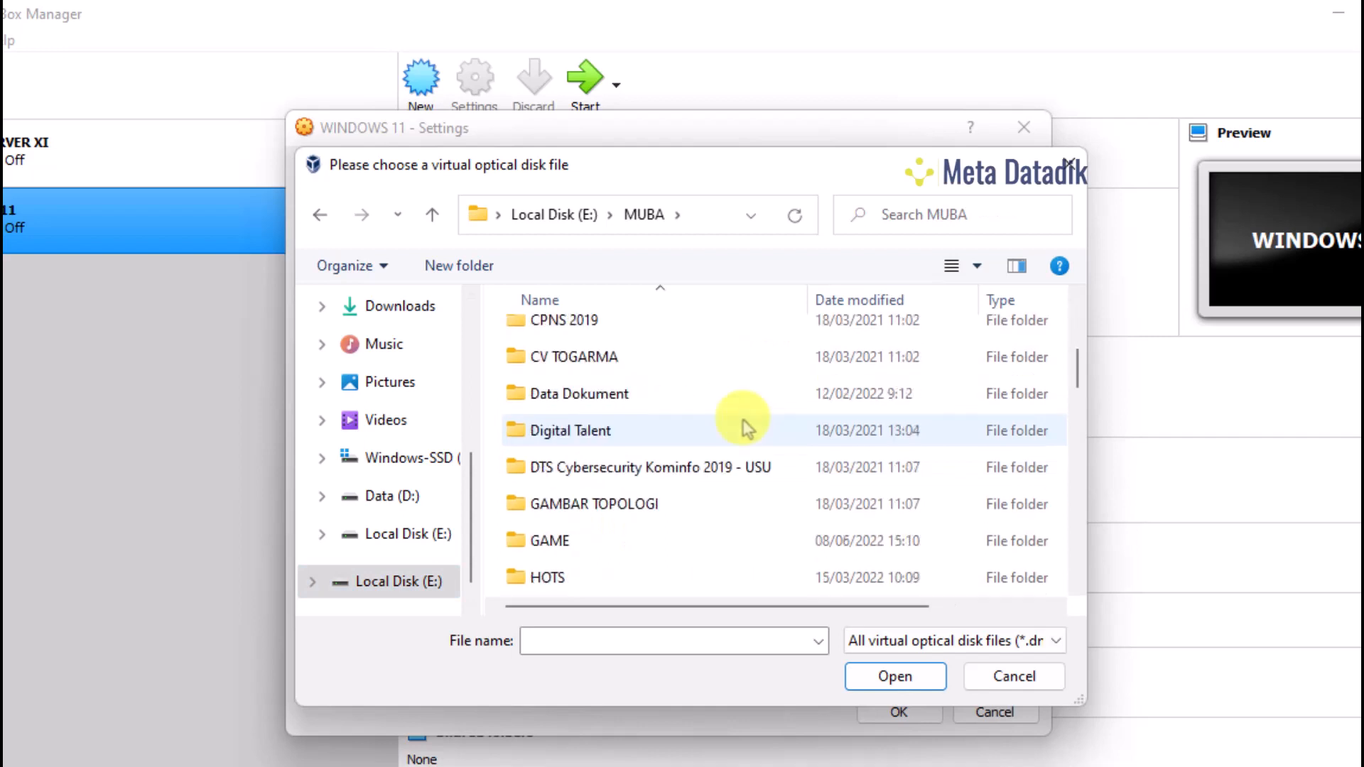
pyautogui.scroll(-10, 751, 427)
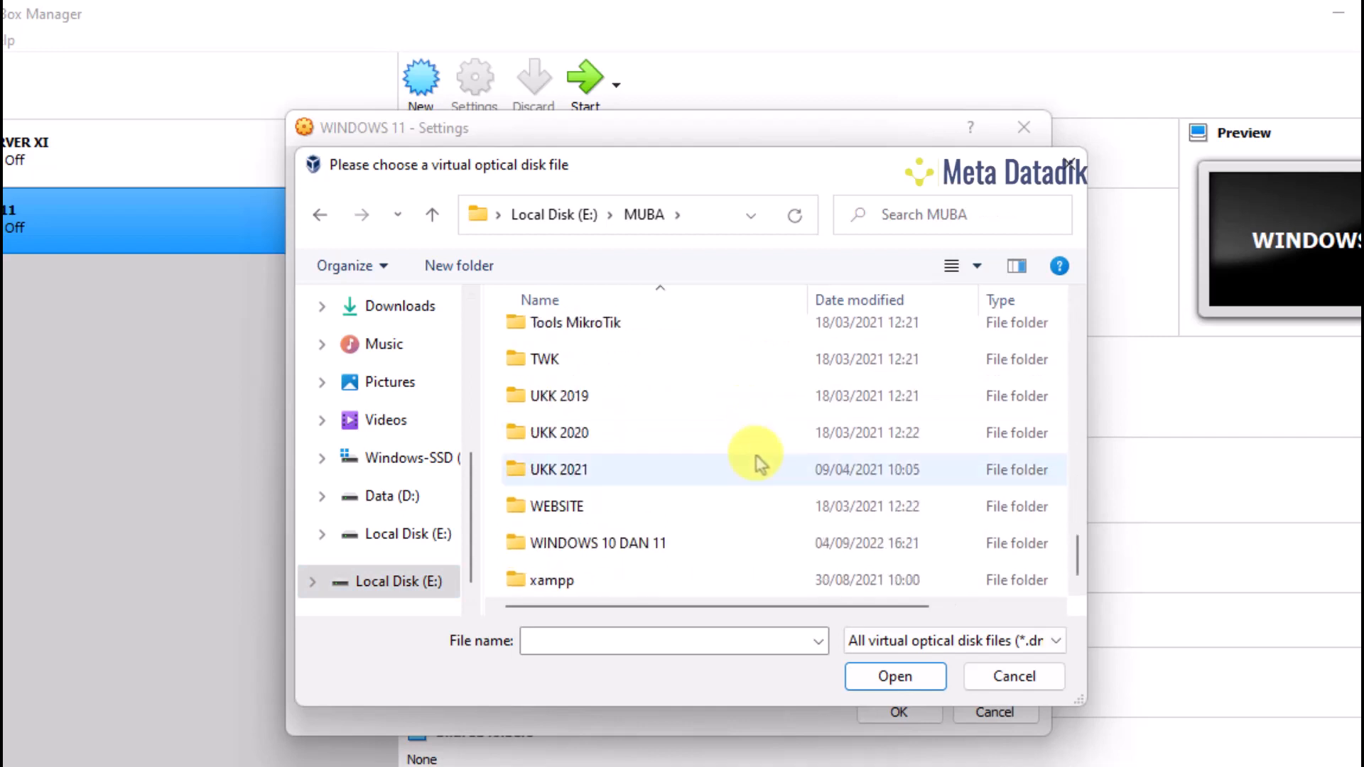
pyautogui.scroll(1, 750, 464)
pyautogui.scroll(-1, 750, 483)
pyautogui.scroll(1, 750, 504)
pyautogui.scroll(-1, 741, 512)
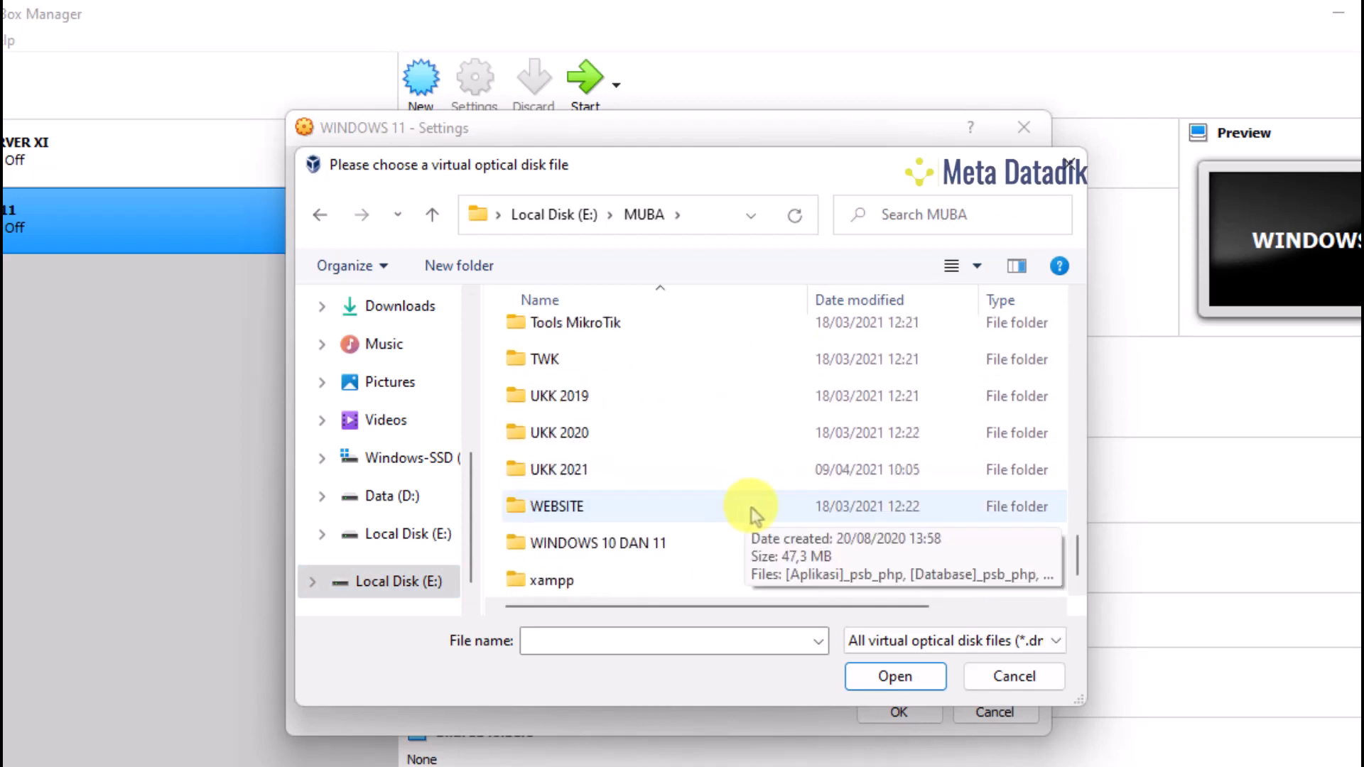
pyautogui.click(625, 544)
pyautogui.doubleClick(625, 544)
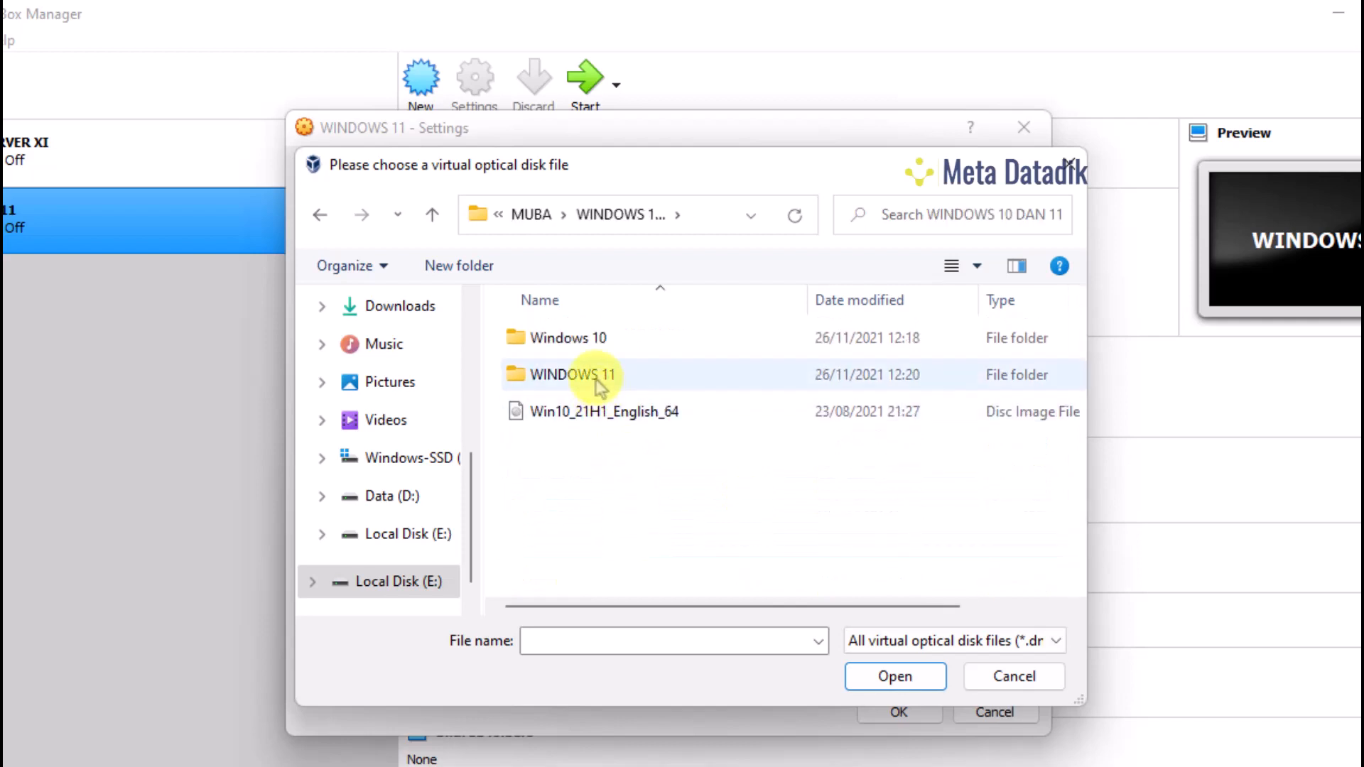
pyautogui.doubleClick(568, 371)
pyautogui.click(579, 412)
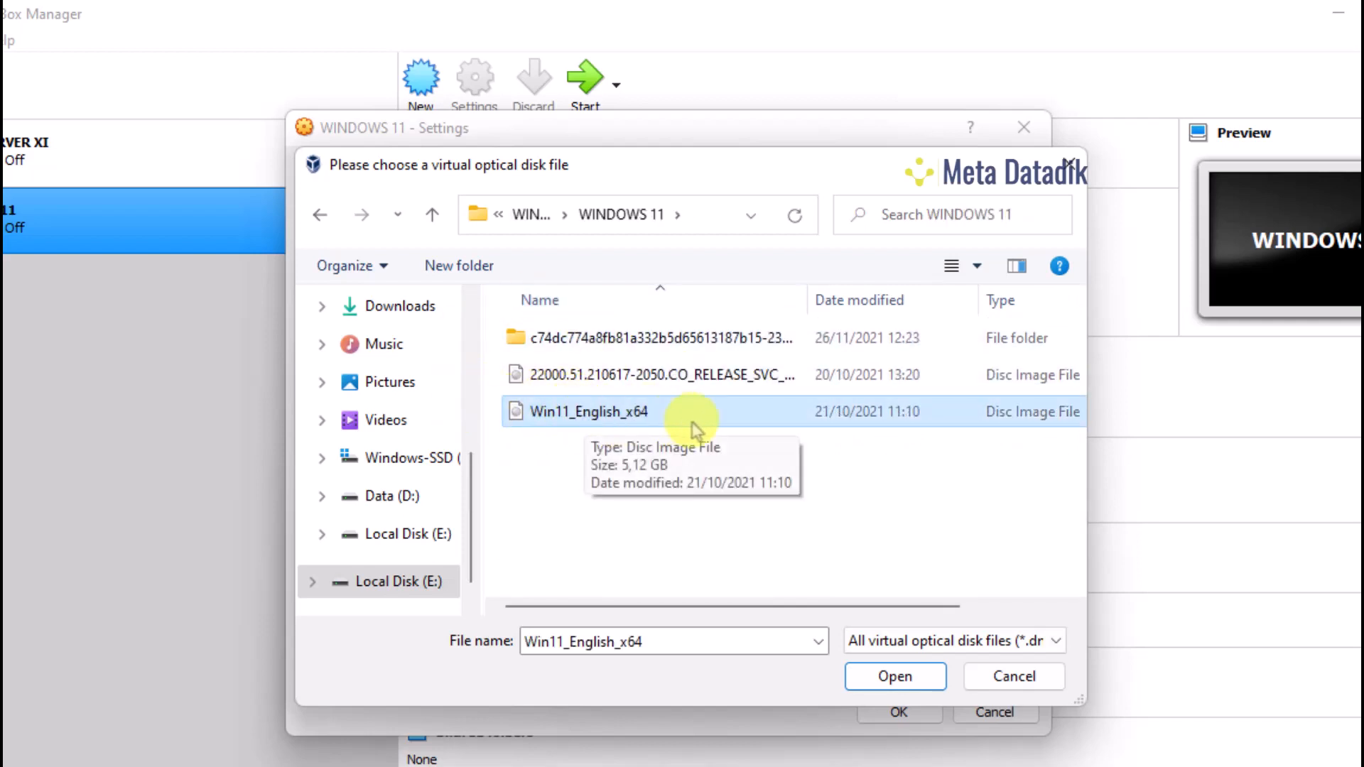
pyautogui.click(895, 676)
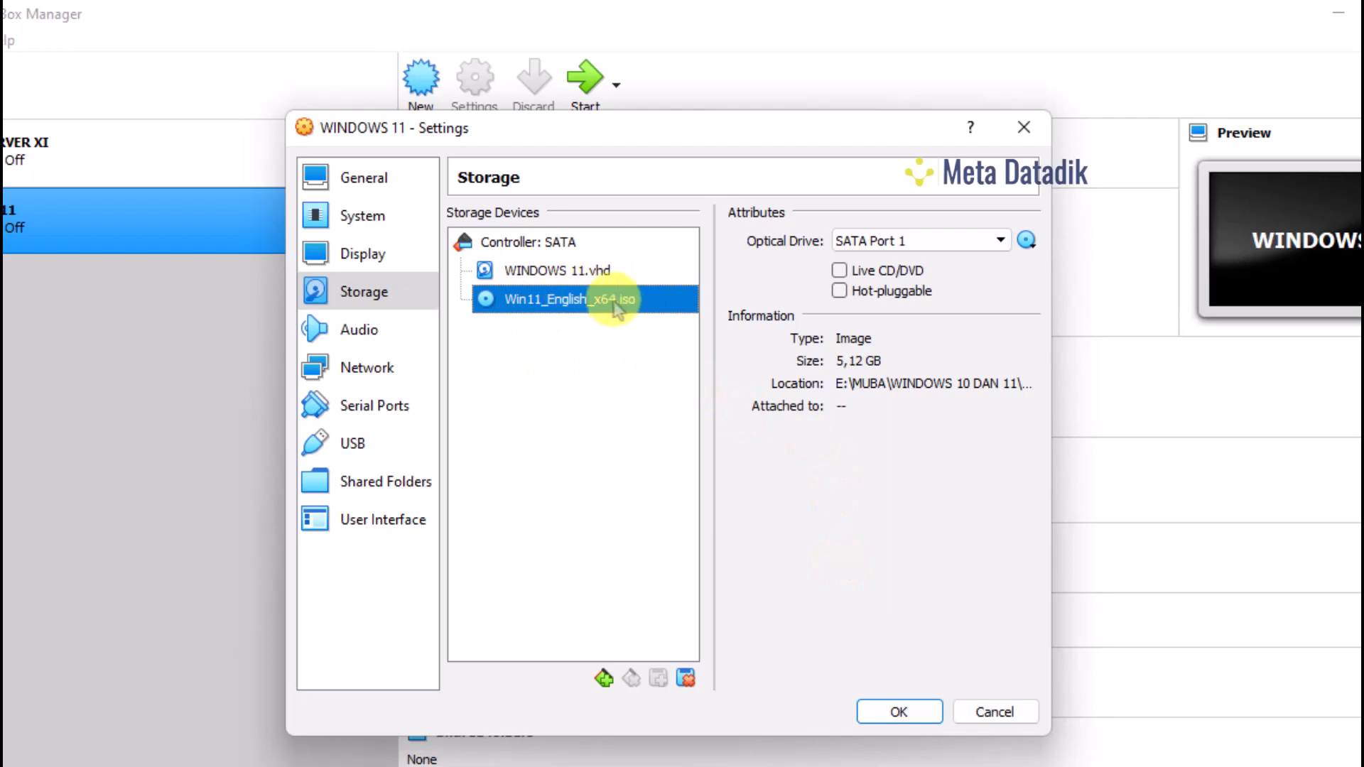
pyautogui.click(361, 331)
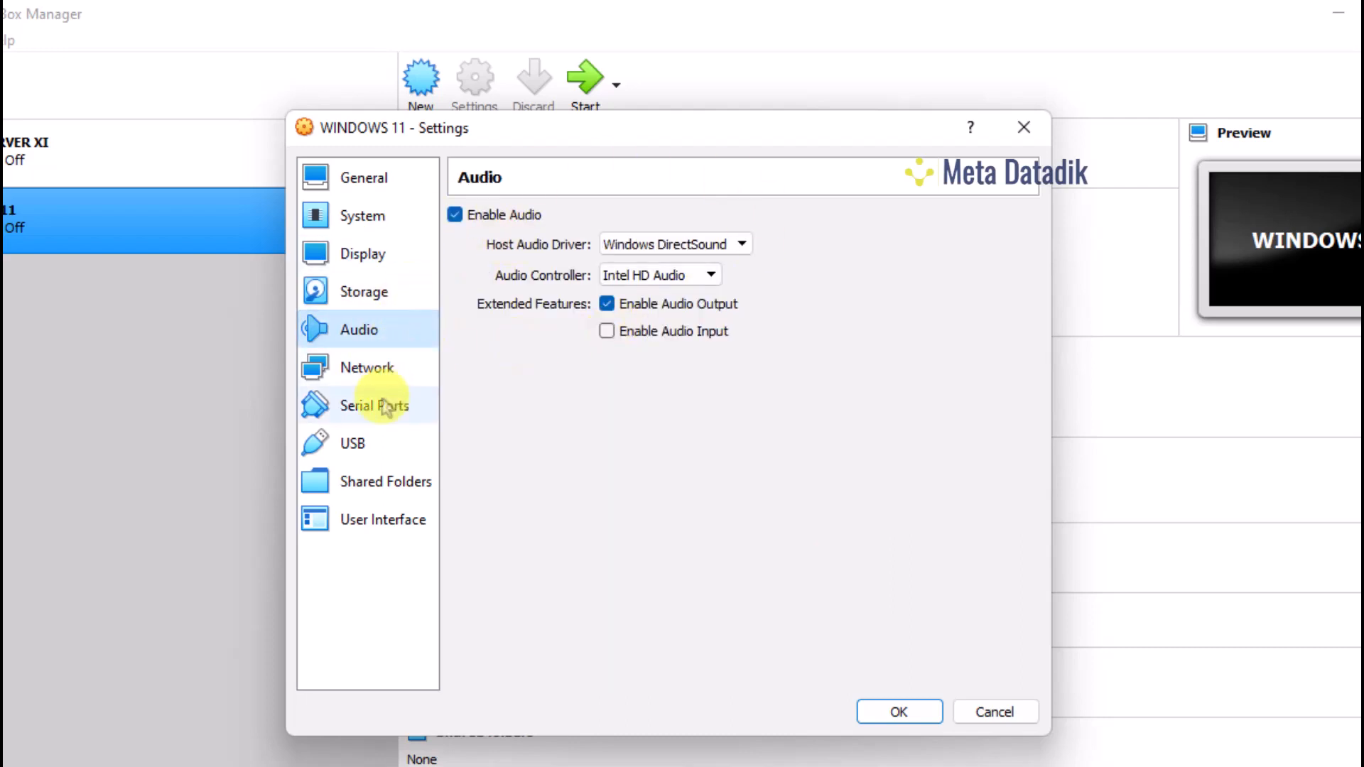
# Keep the network adapter on NAT, review the other settings pages, and save with OK
pyautogui.click(388, 373)
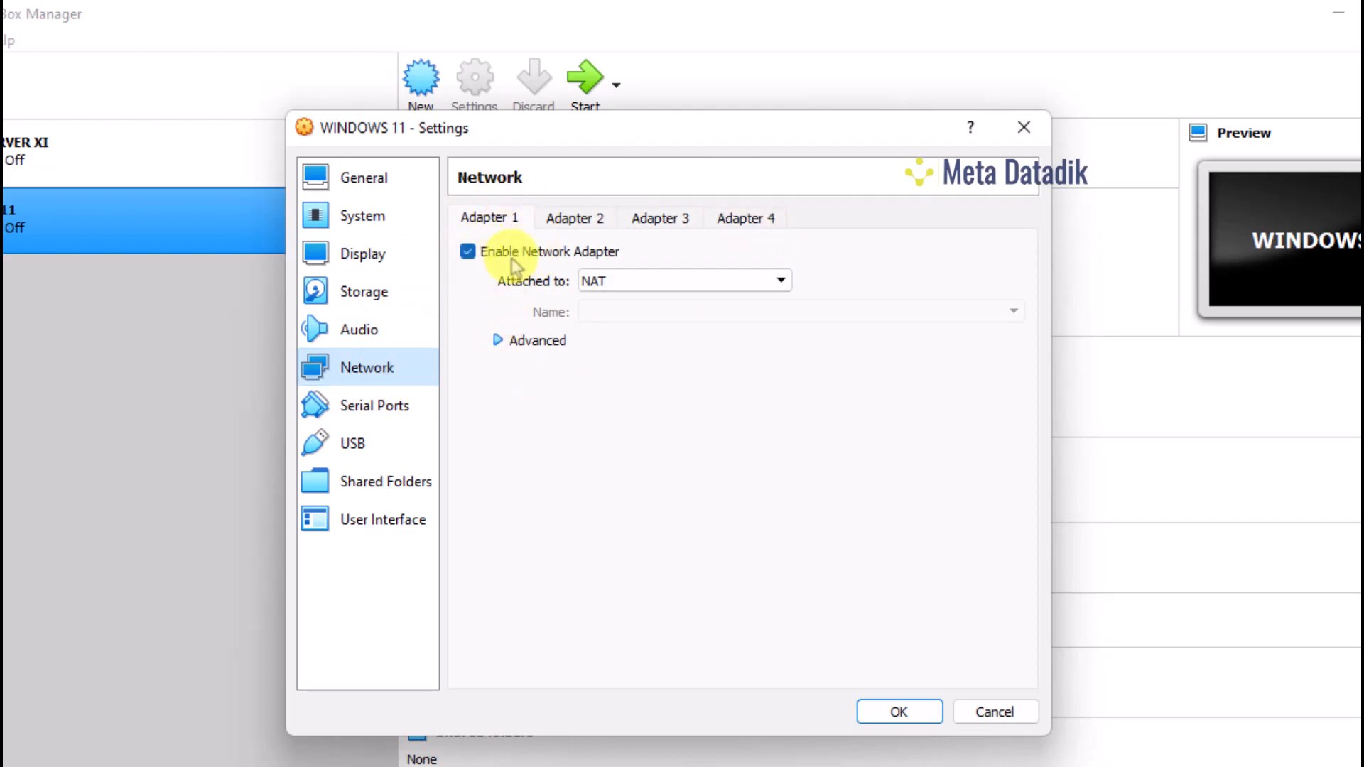
pyautogui.click(601, 287)
pyautogui.click(612, 307)
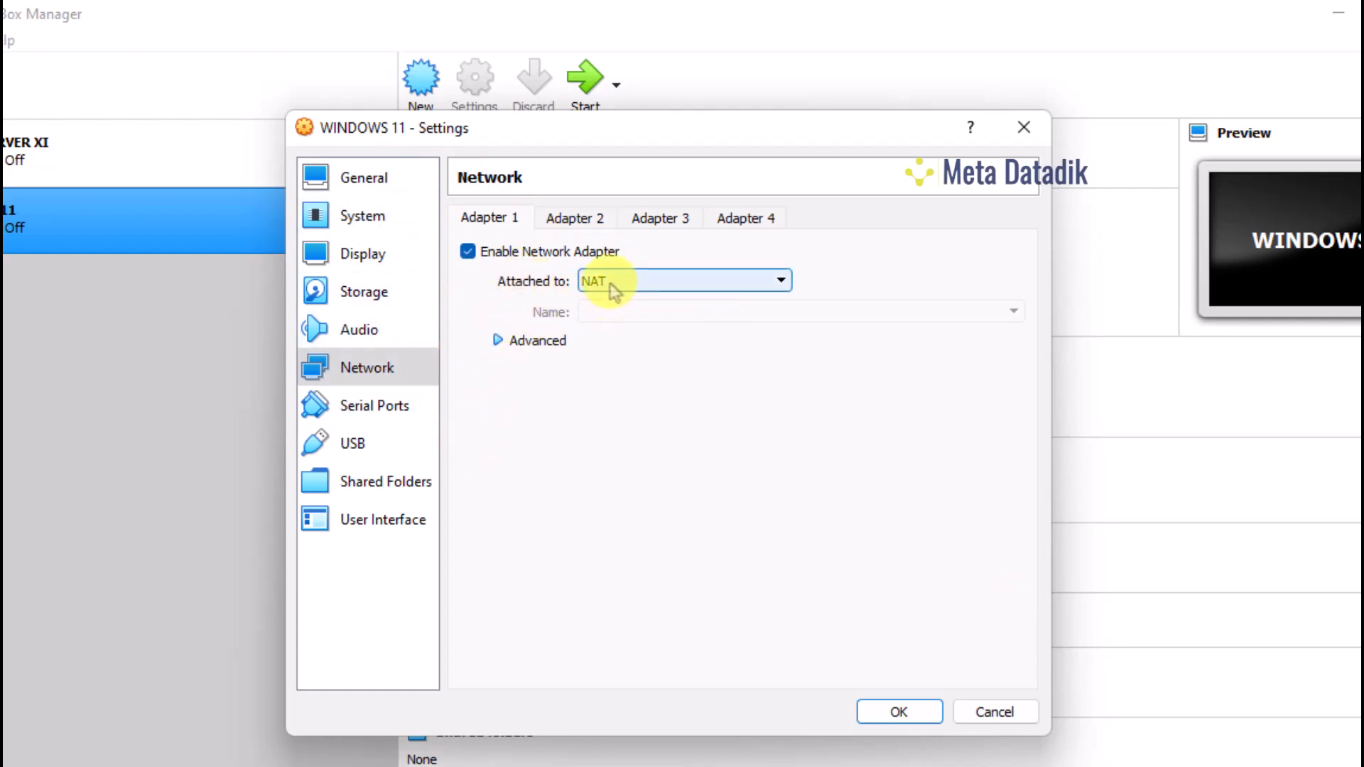
pyautogui.click(375, 406)
pyautogui.click(362, 444)
pyautogui.click(377, 257)
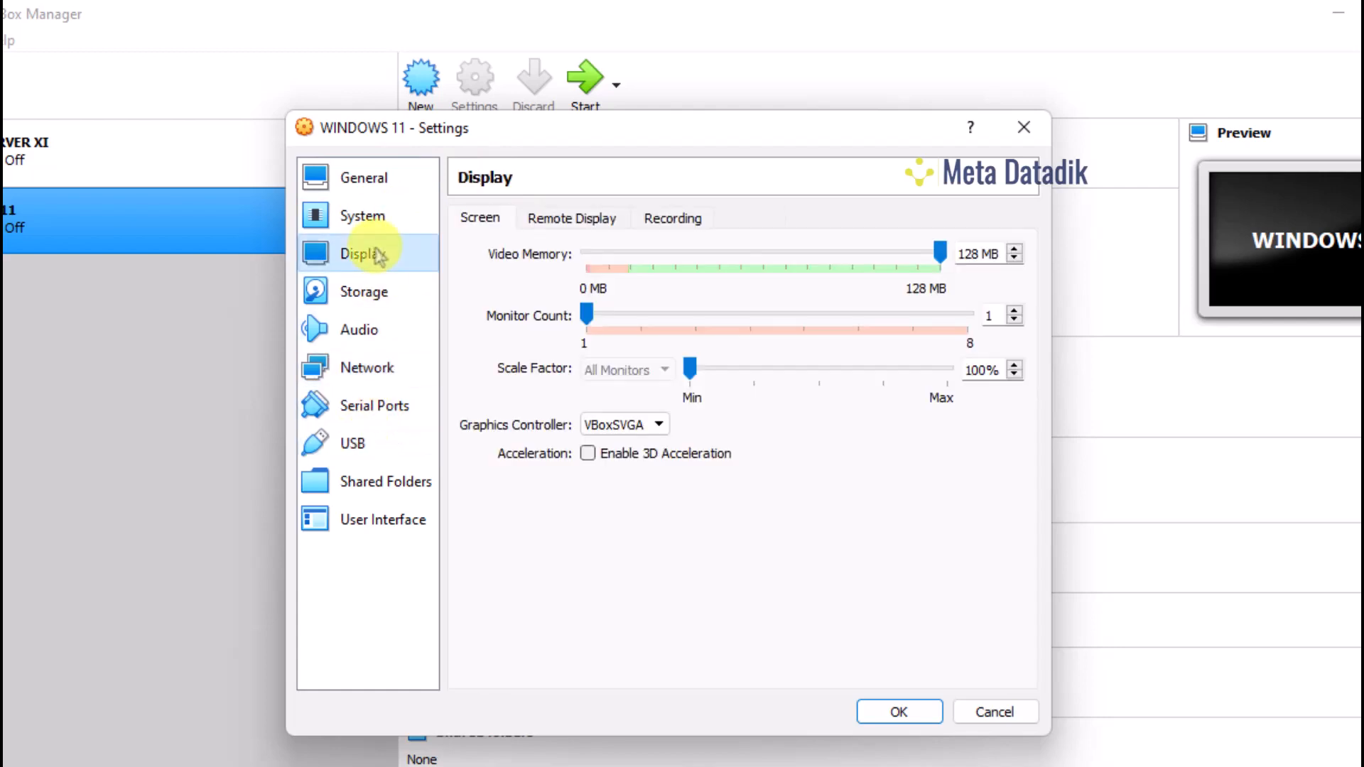
pyautogui.click(375, 333)
pyautogui.click(384, 406)
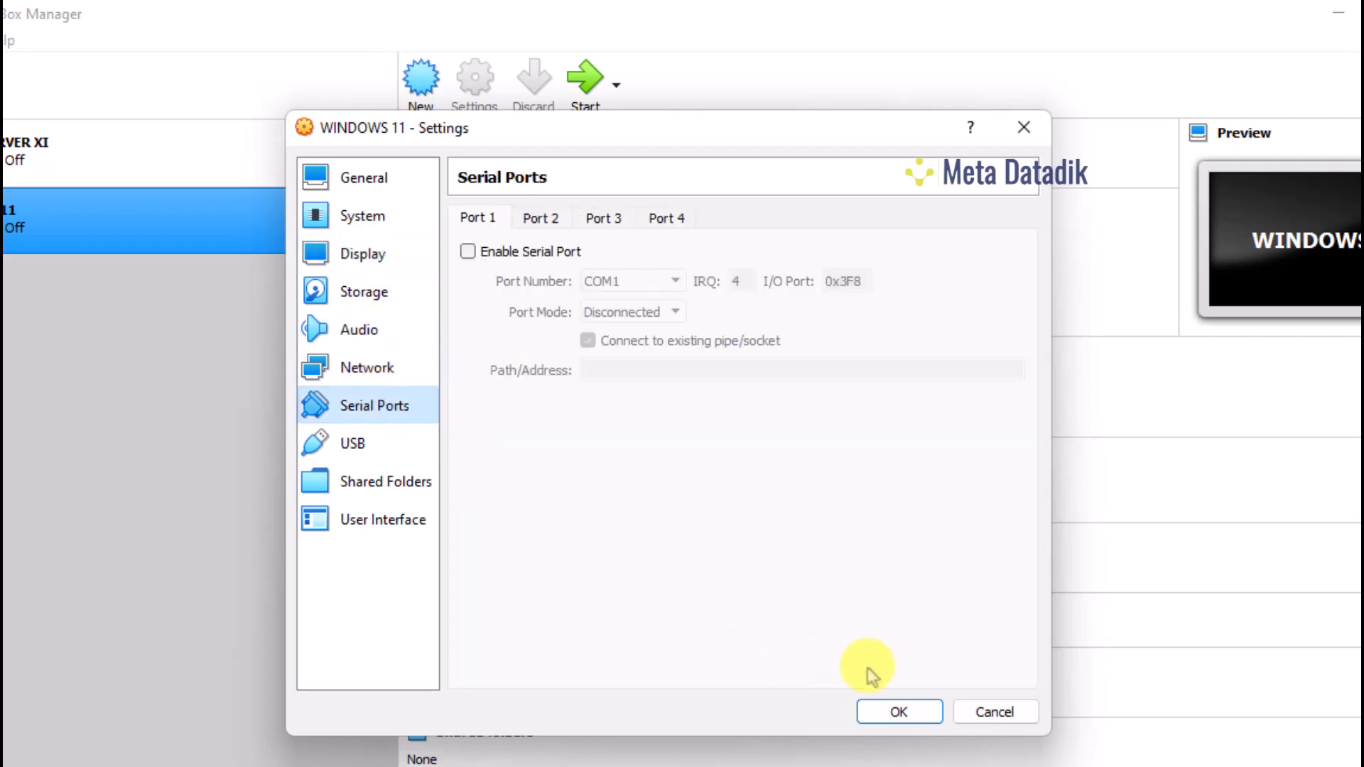
pyautogui.click(901, 713)
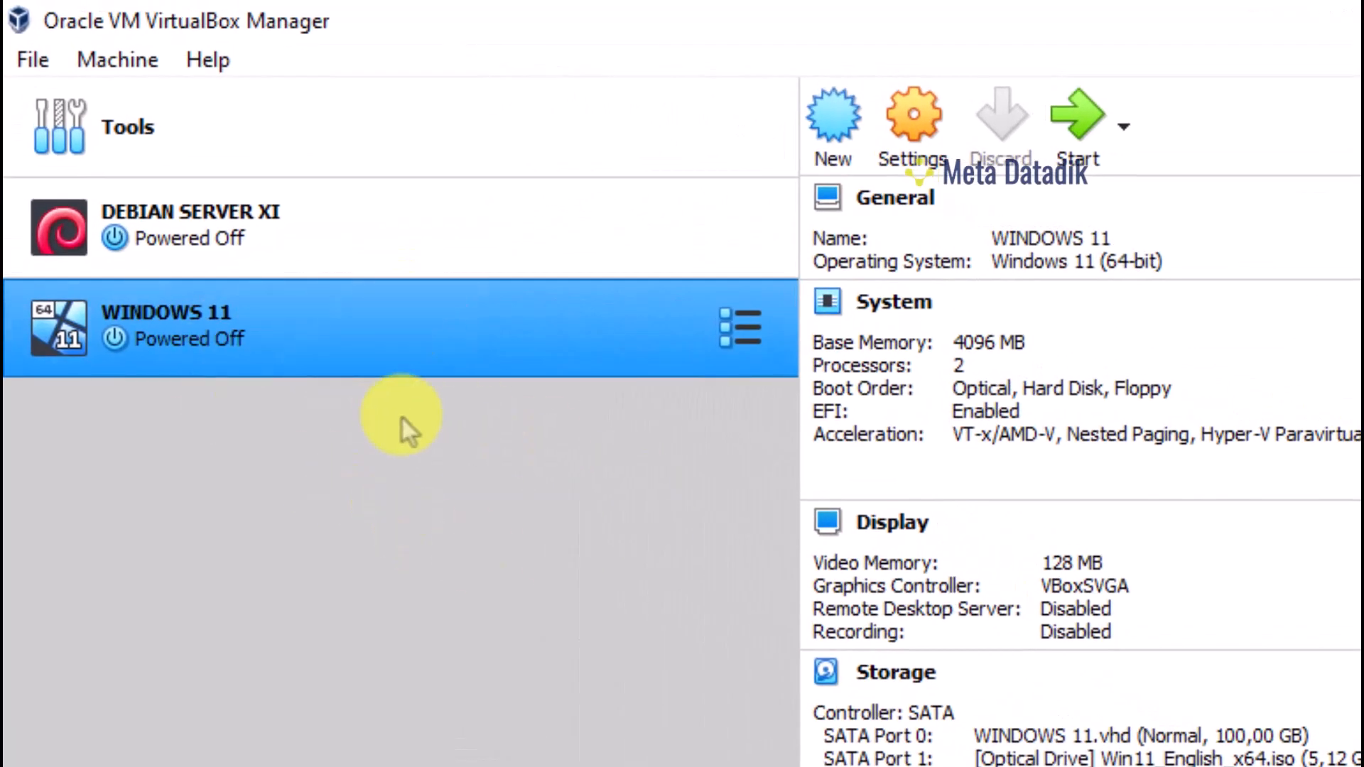
# Start the WINDOWS 11 VM full-screen, dismiss its notifications, and boot it from the Windows 11 DVD
pyautogui.click(1091, 131)
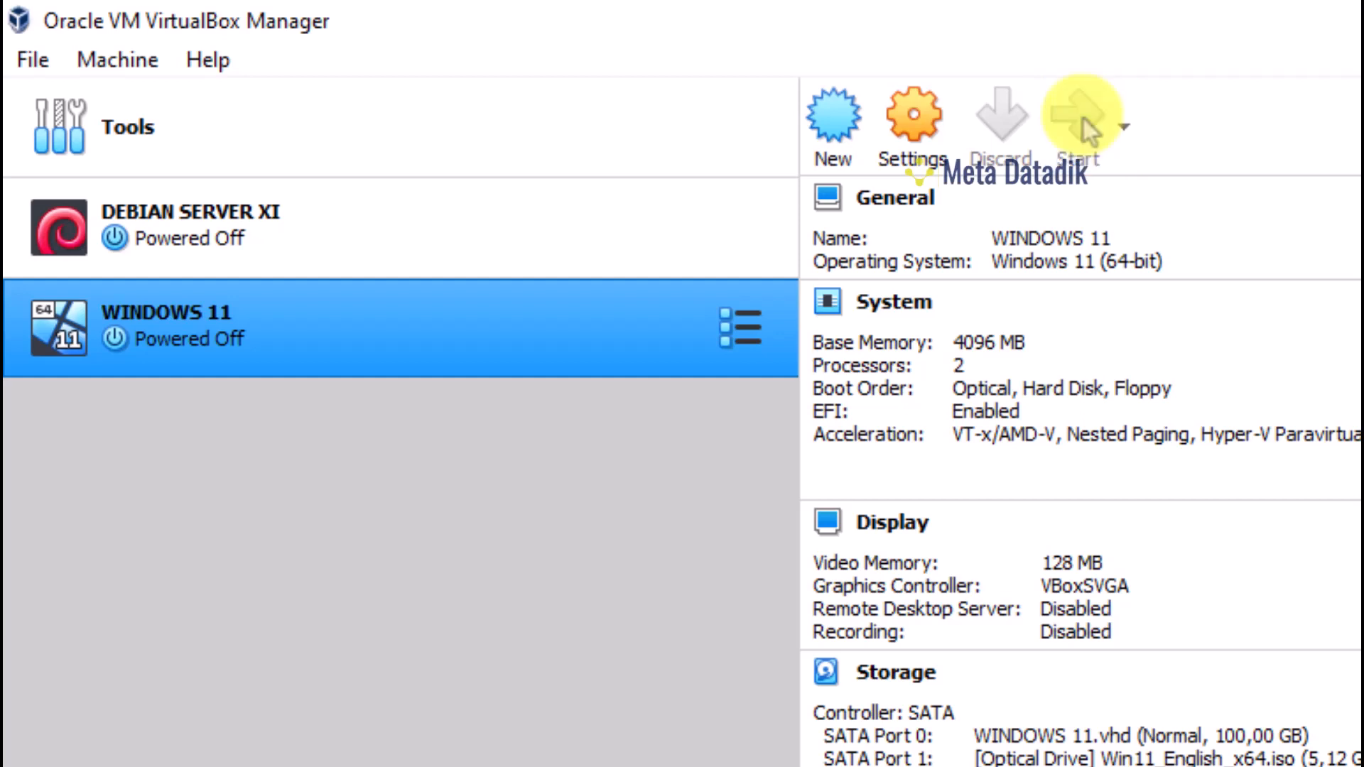
pyautogui.click(1231, 384)
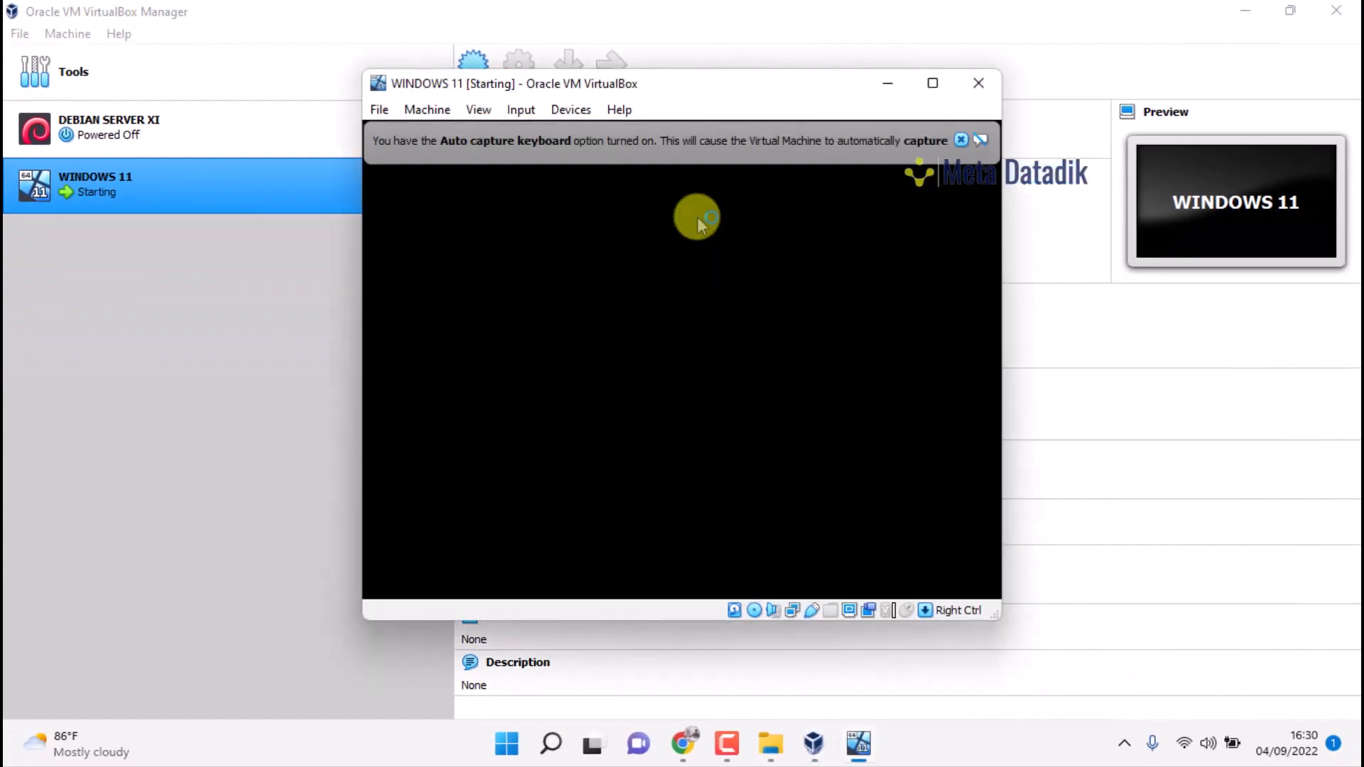
pyautogui.click(934, 84)
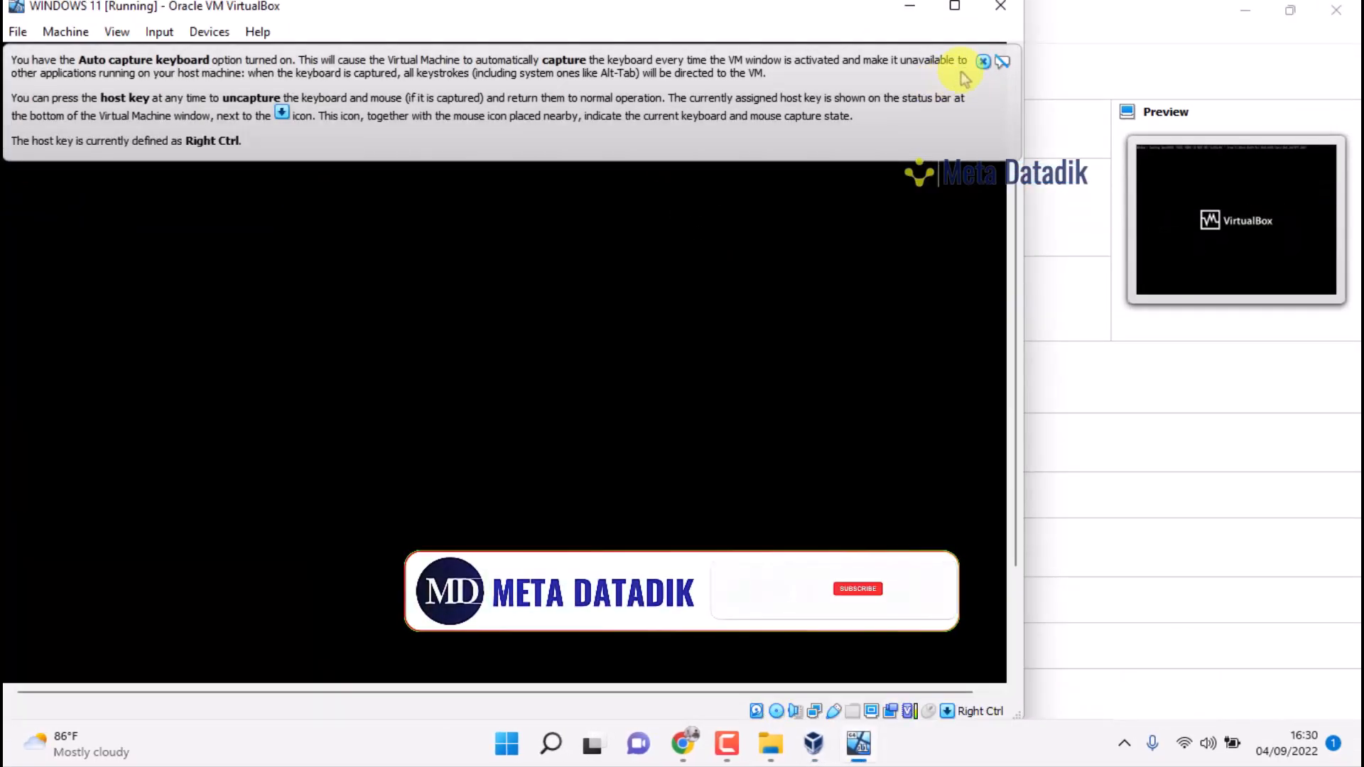
pyautogui.click(983, 61)
pyautogui.click(954, 7)
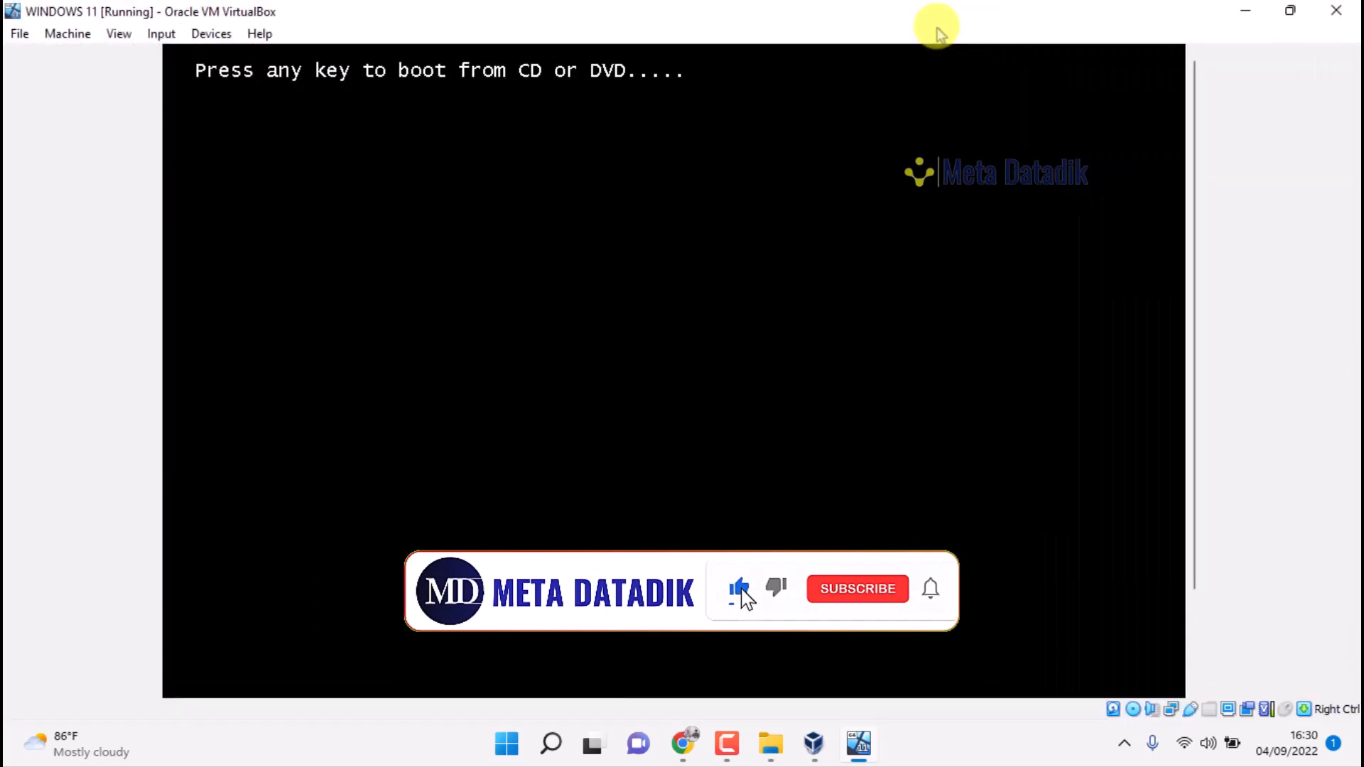
pyautogui.press('Return')
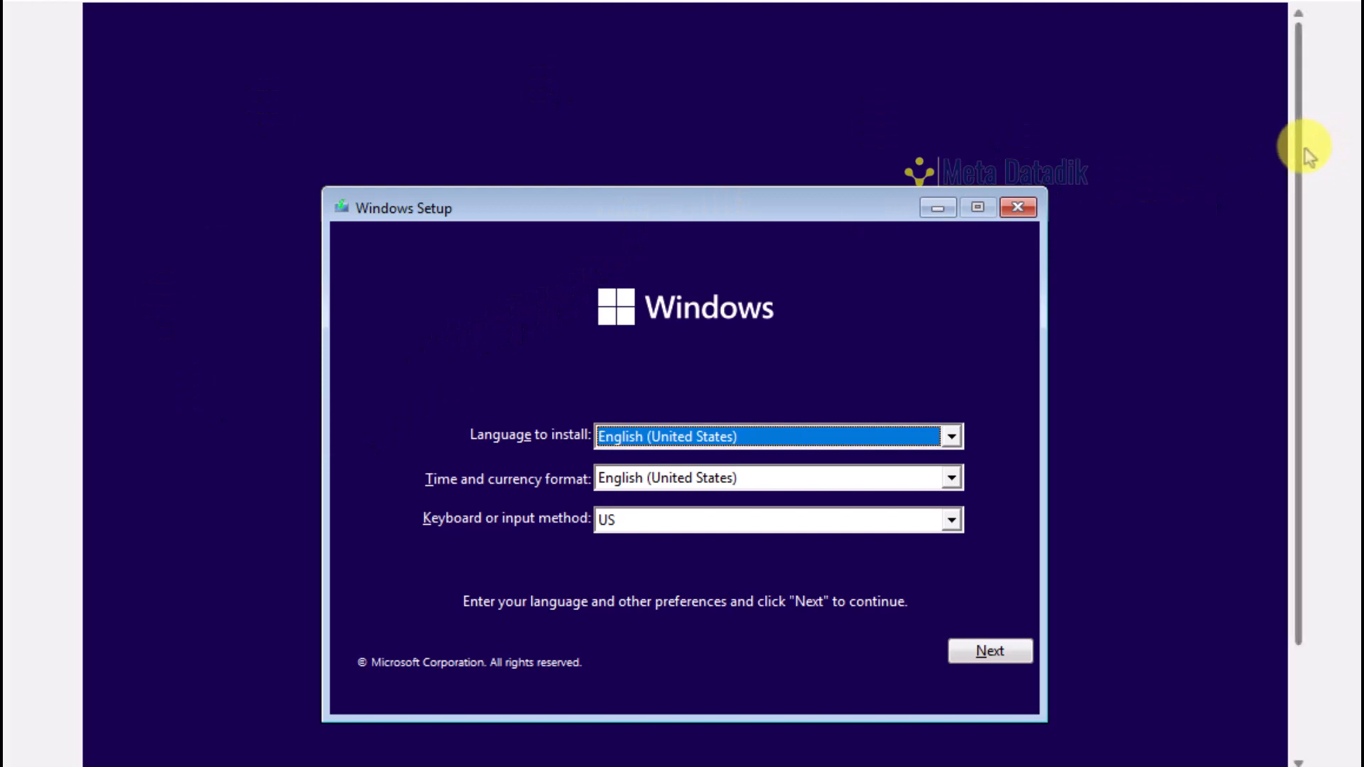
# Set the time and currency format to Indonesian (Indonesia), keeping English (United States) and US keyboard
pyautogui.moveTo(1300, 144); pyautogui.dragTo(1291, 203)
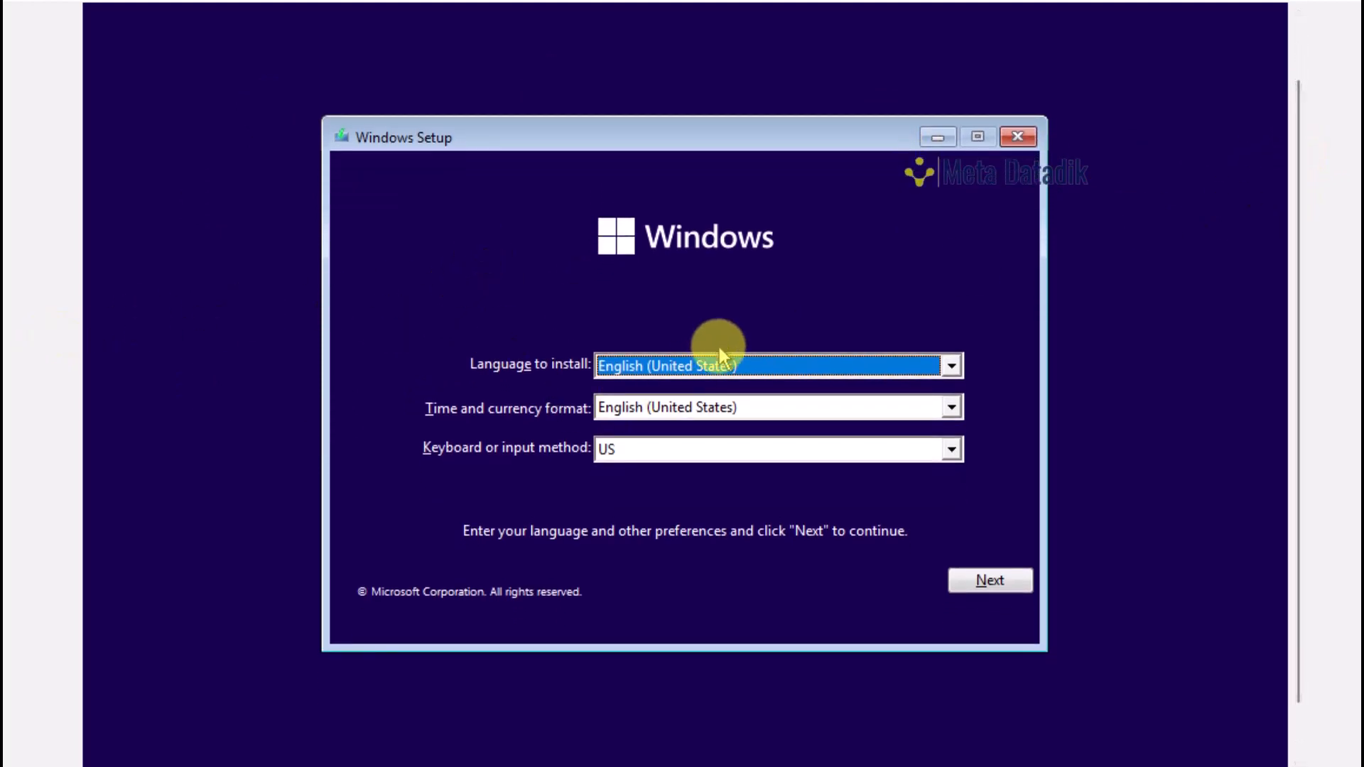
pyautogui.click(666, 365)
pyautogui.click(665, 363)
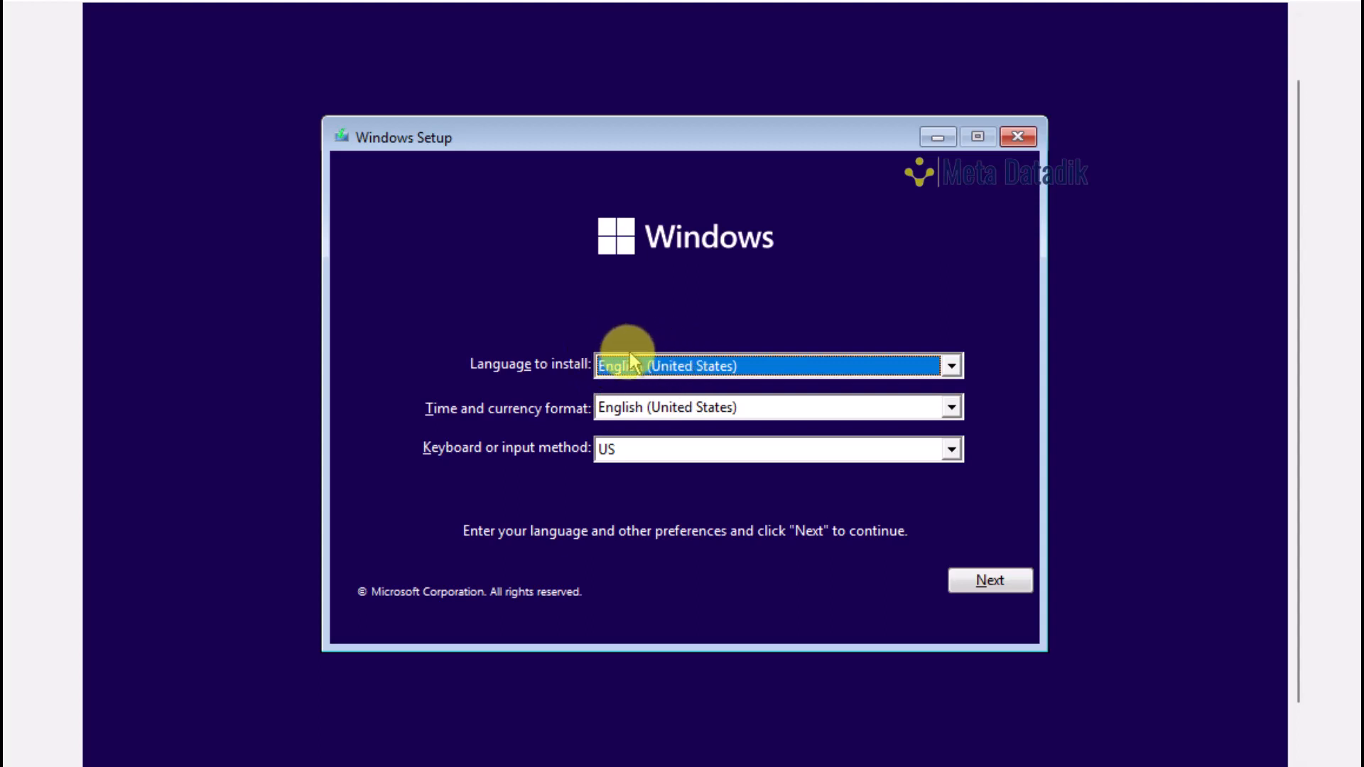
pyautogui.click(693, 416)
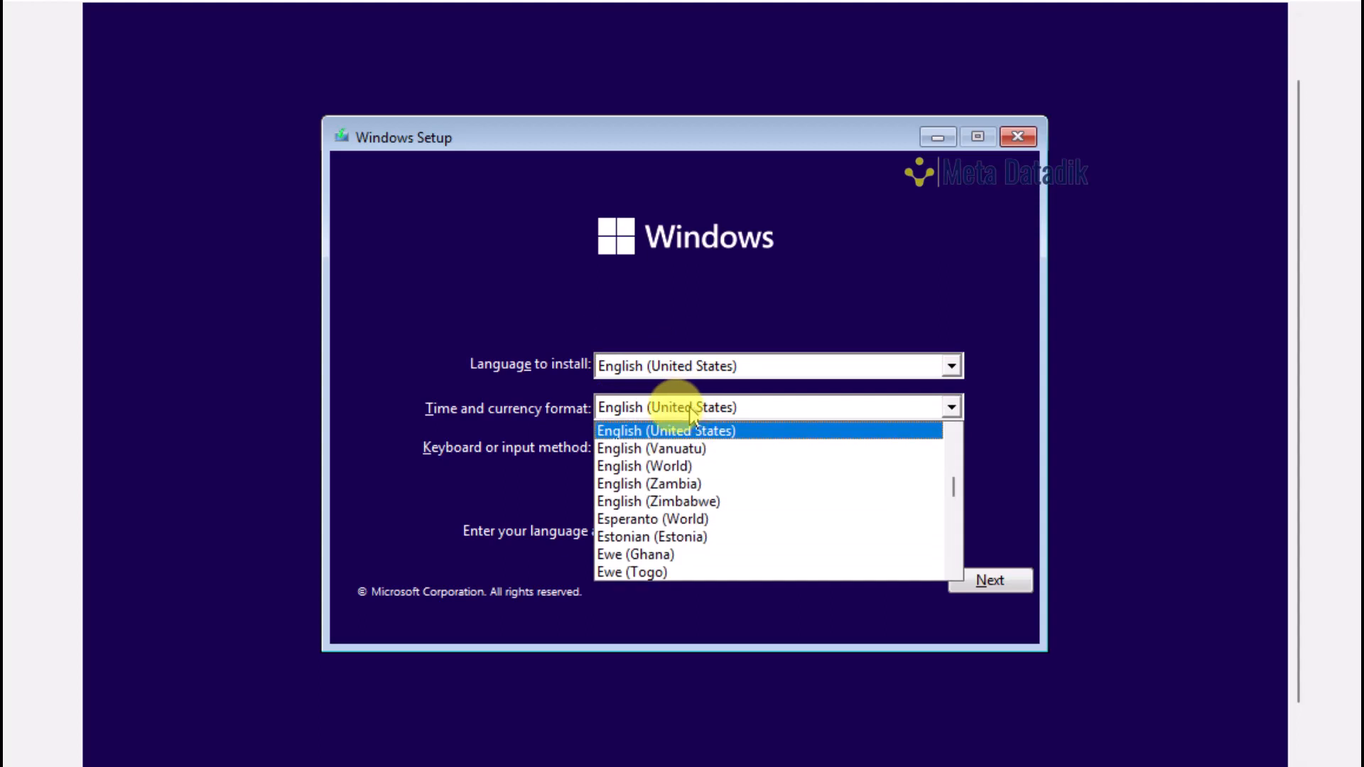
pyautogui.write('in')
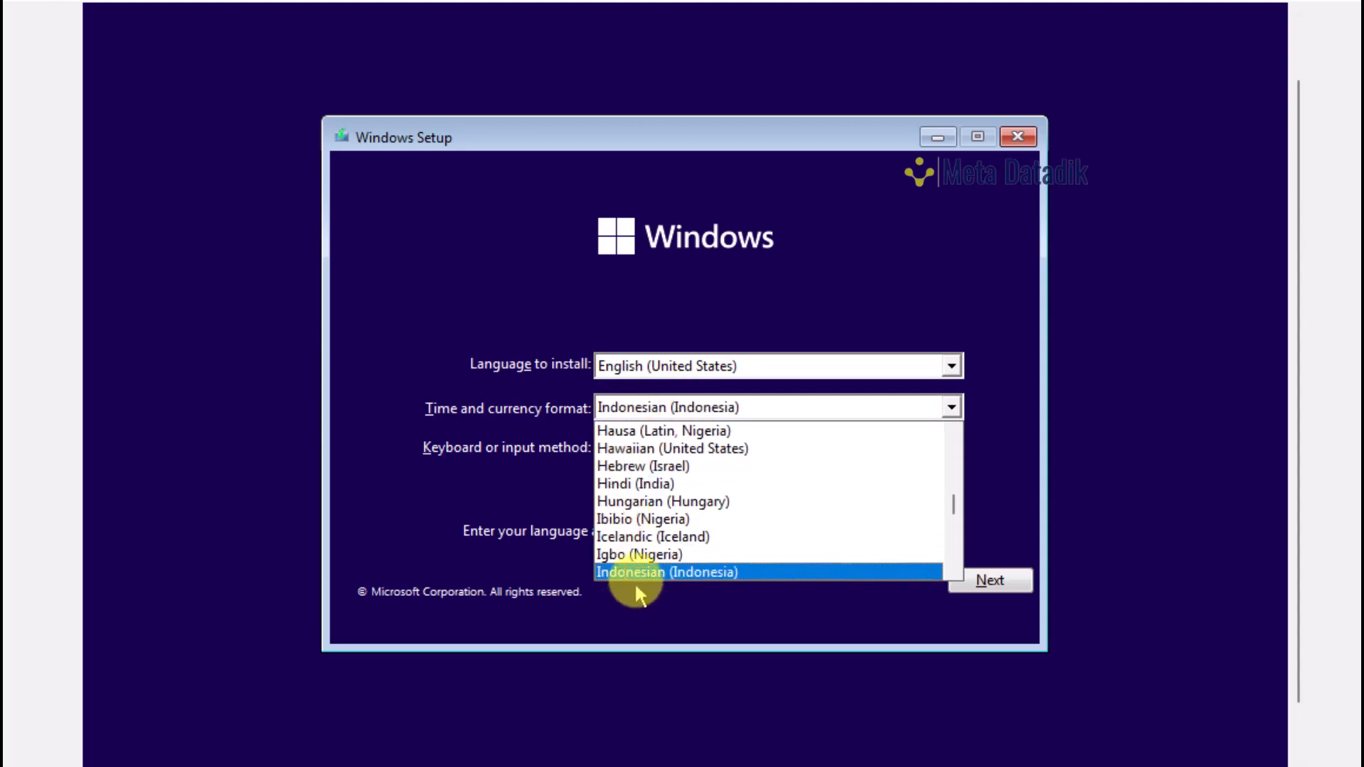
pyautogui.click(638, 572)
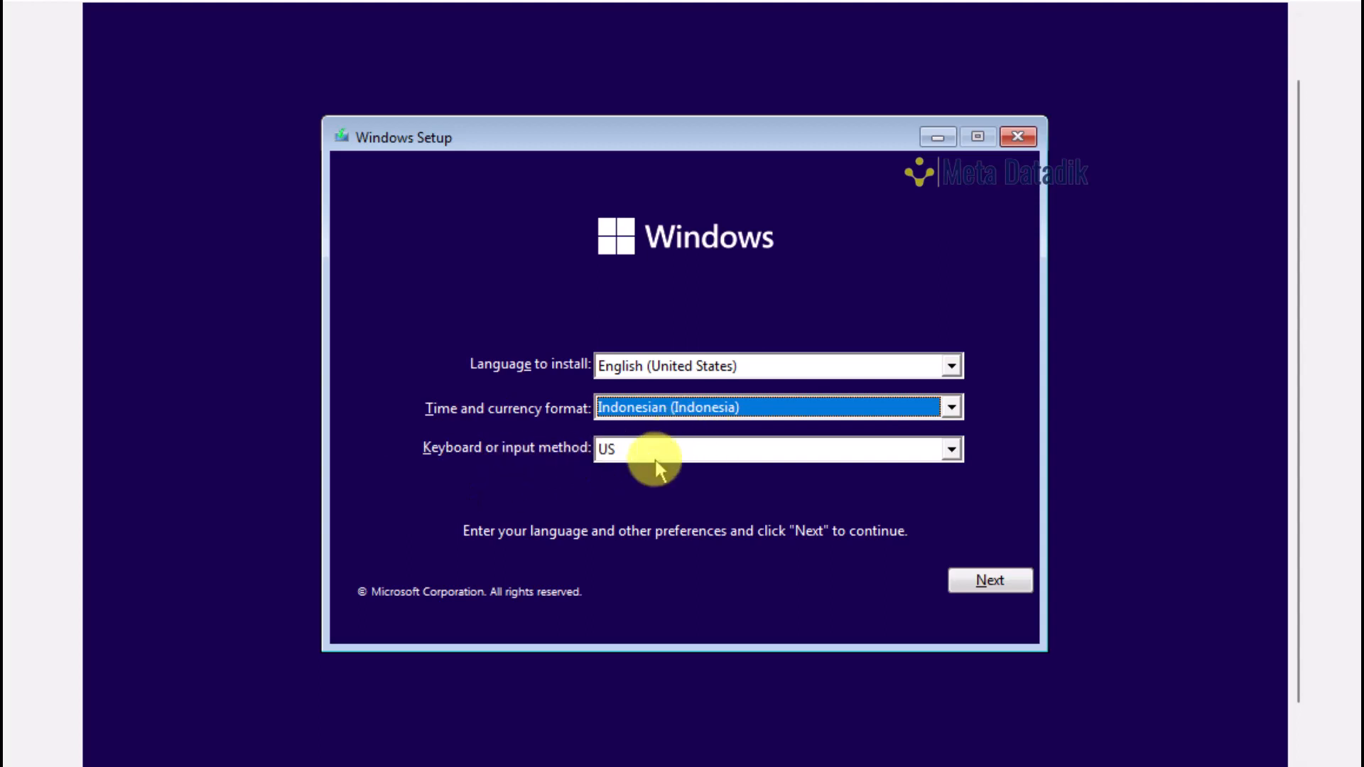
# Start Install now and skip the product key to reach the Windows 11 edition list
pyautogui.click(980, 581)
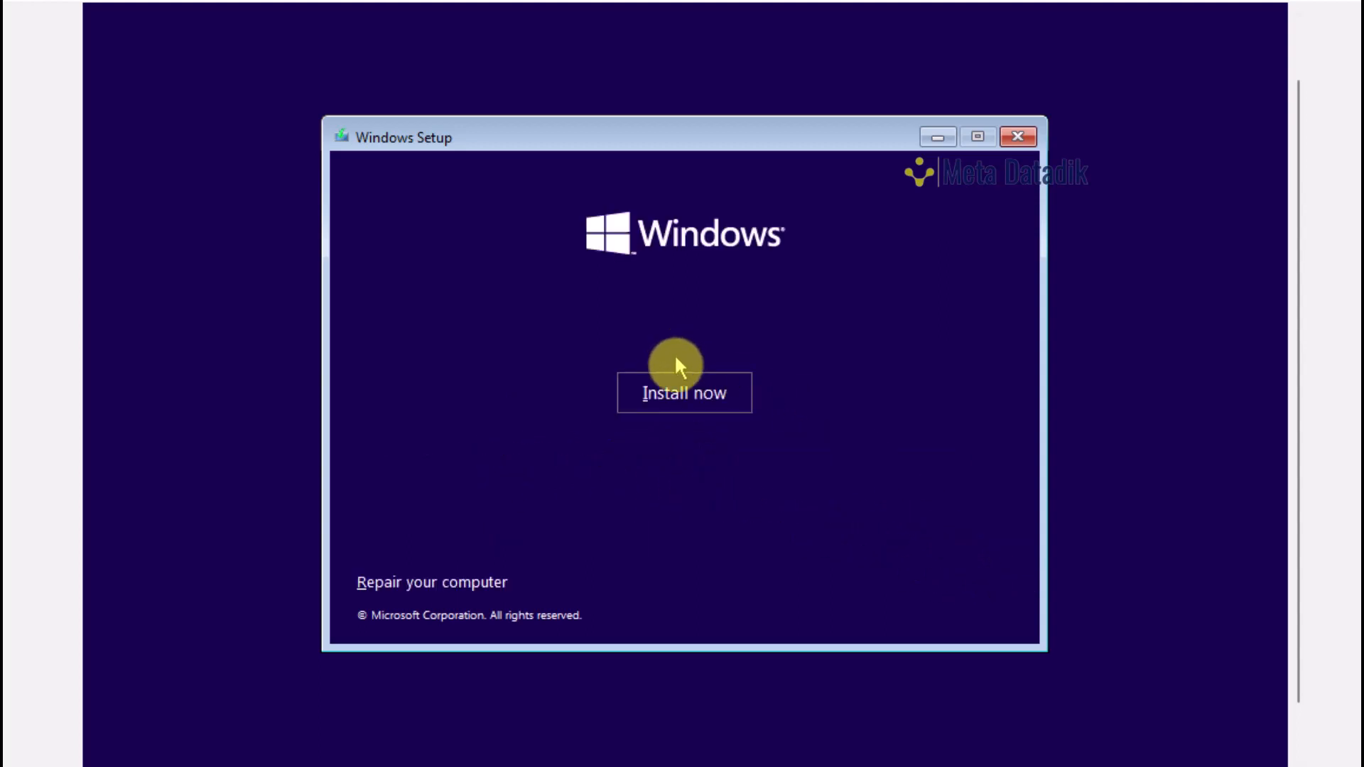
pyautogui.click(676, 402)
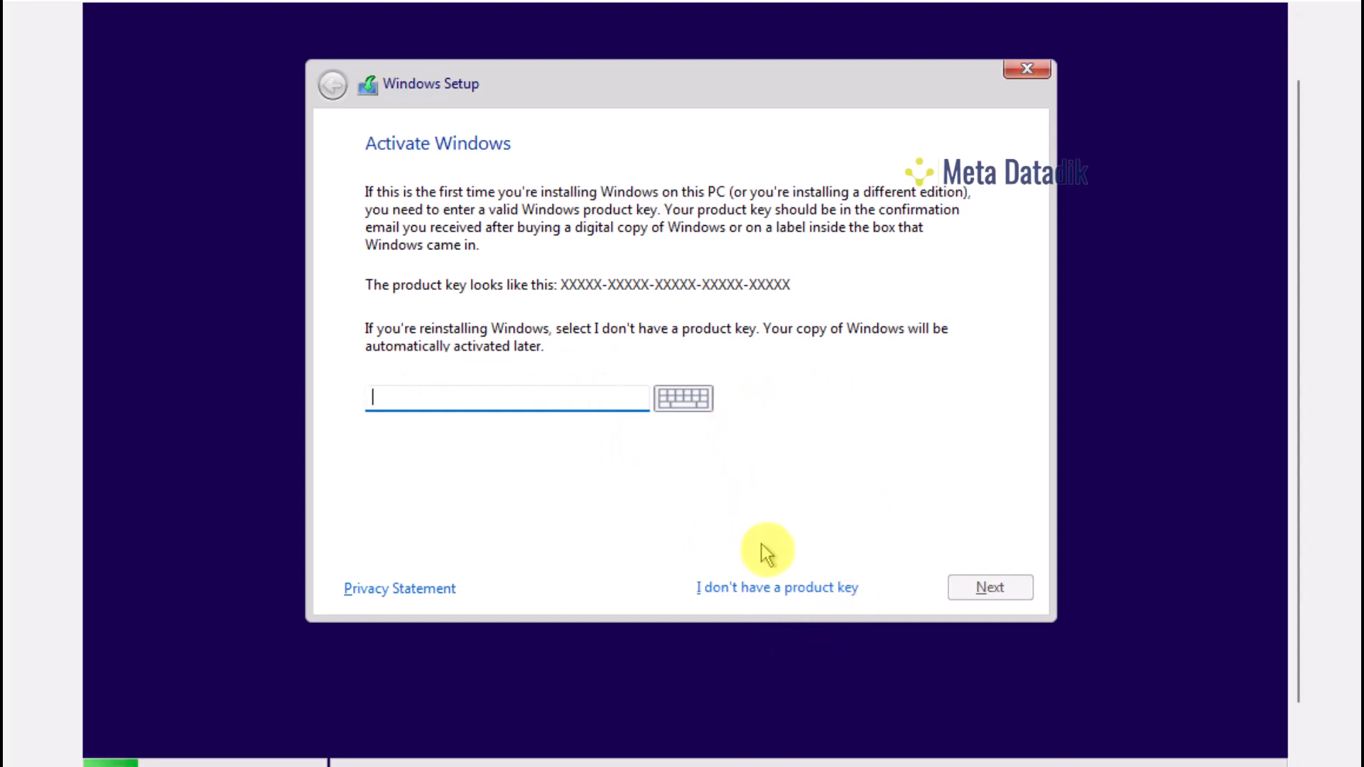
pyautogui.click(795, 589)
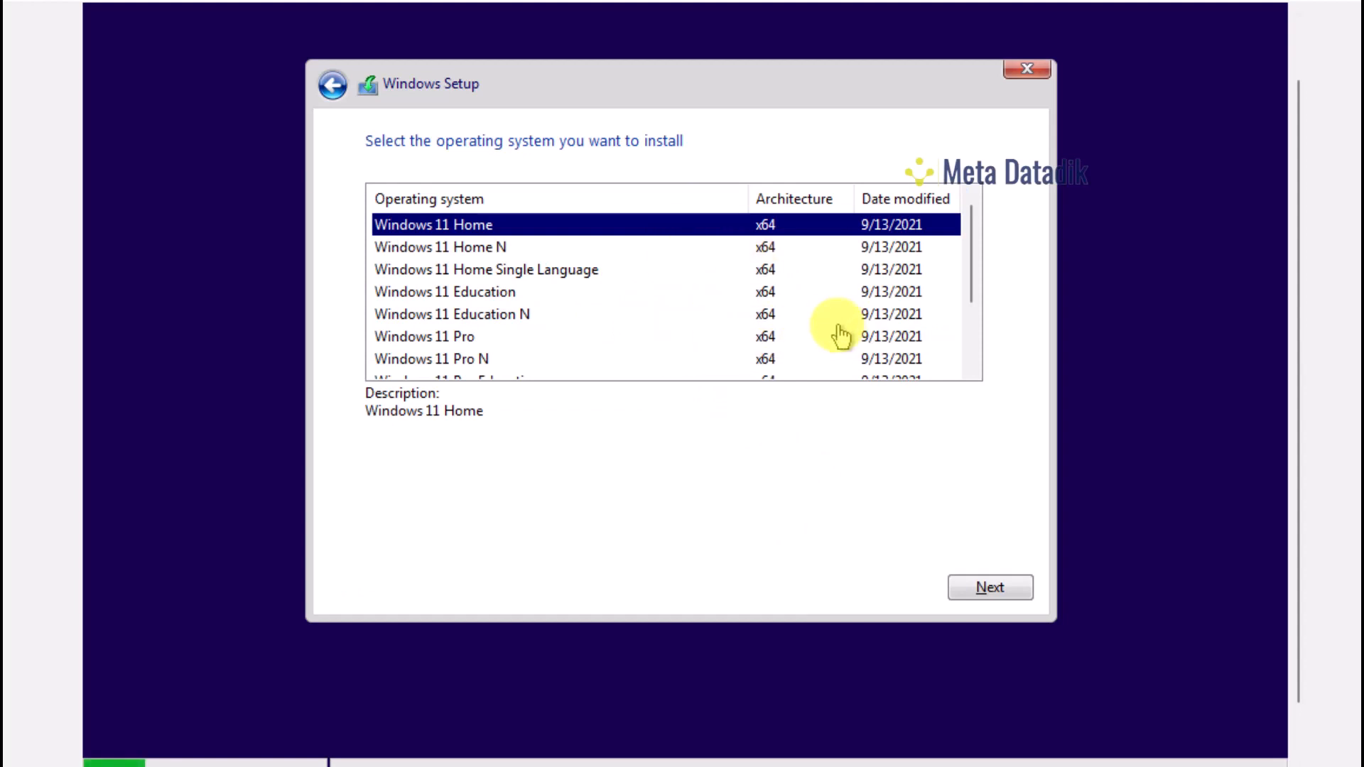
# Browse the Windows 11 editions with the arrow keys, from Home through Pro for Workstations, to choose Windows 11 Pro
pyautogui.press('Down')
pyautogui.press('Down')
pyautogui.press('Down')
pyautogui.press('Down')
pyautogui.press('Down')
pyautogui.press('Down')
pyautogui.press('Down')
pyautogui.press('Down')
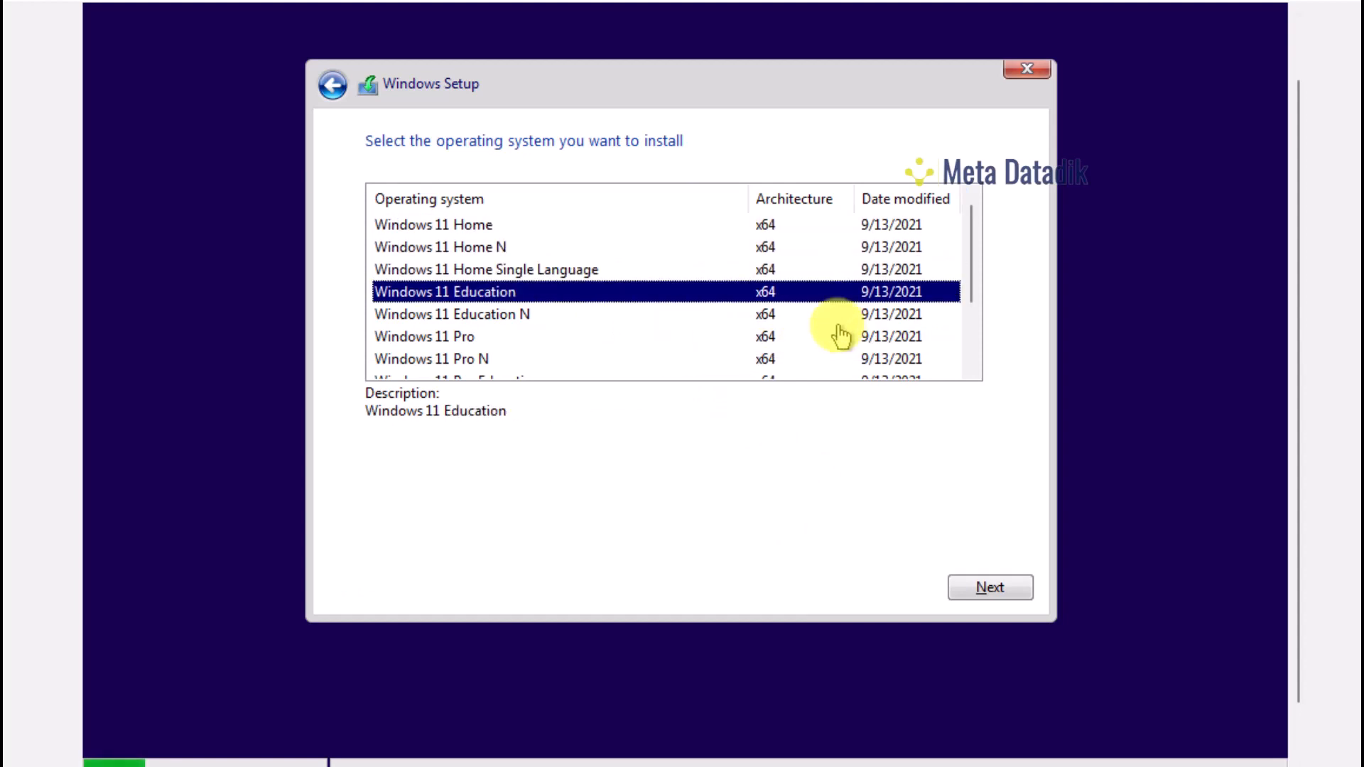
pyautogui.press('Up')
pyautogui.press('Up')
pyautogui.press('Up')
pyautogui.press('Up')
pyautogui.press('Up')
pyautogui.press('Up')
pyautogui.press('Up')
pyautogui.press('Up')
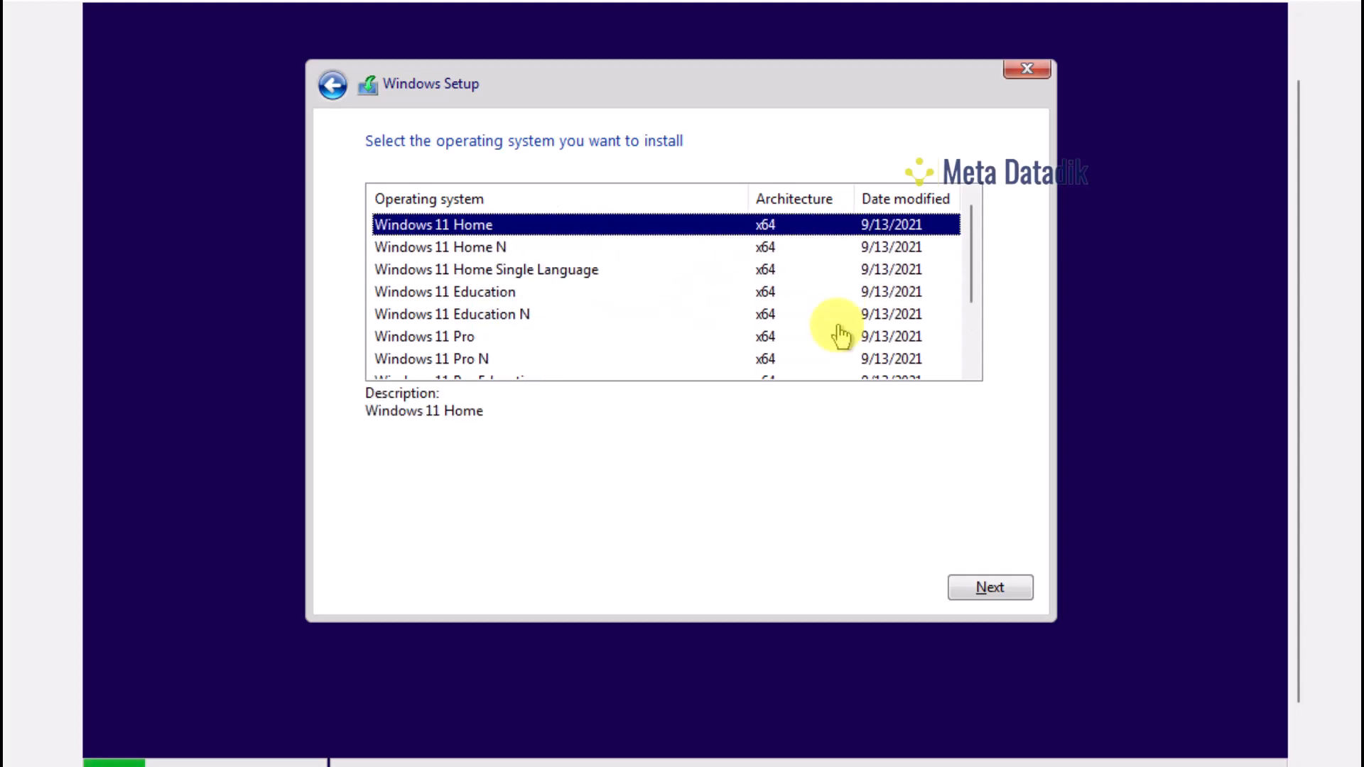
pyautogui.press('Down')
pyautogui.press('Down')
pyautogui.press('Down')
pyautogui.press('Down')
pyautogui.press('Down')
pyautogui.press('Down')
pyautogui.press('Down')
pyautogui.press('Down')
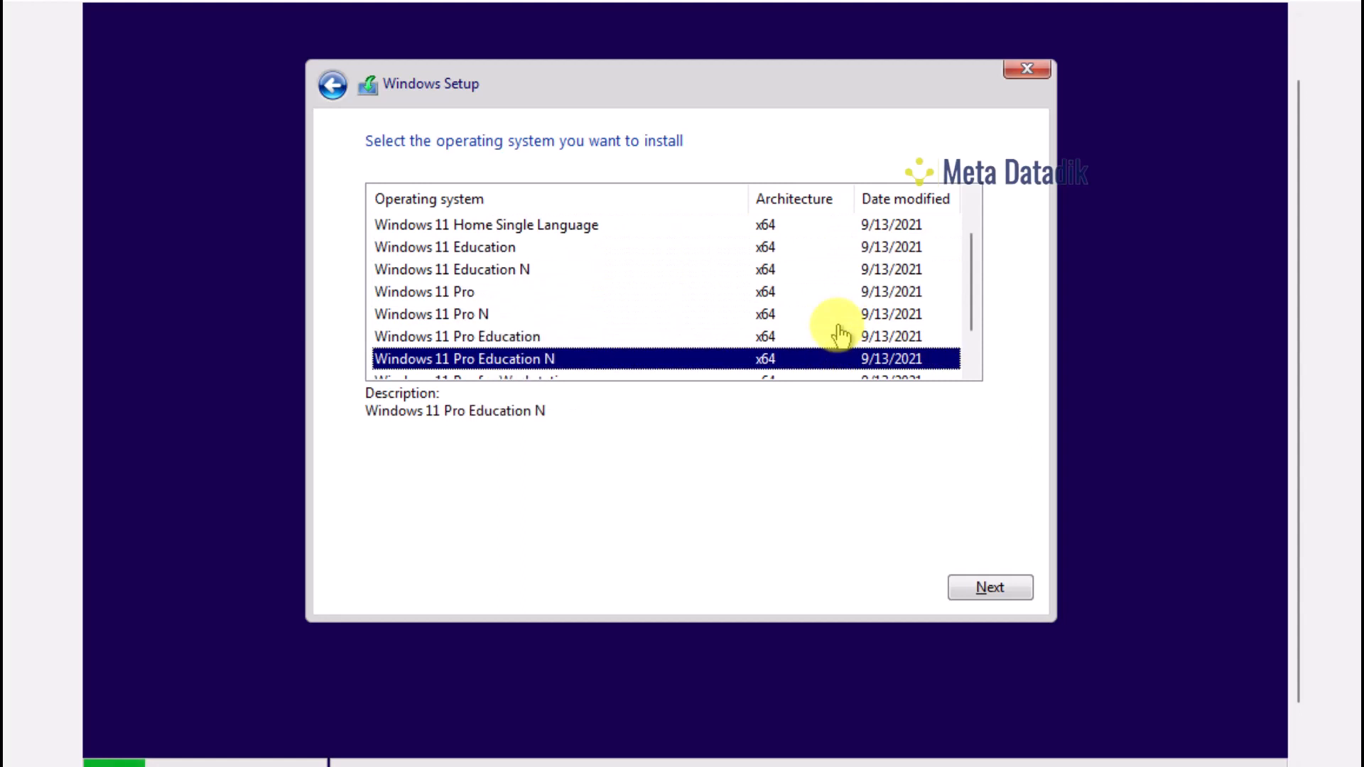
pyautogui.press('Down')
pyautogui.press('Down')
pyautogui.press('Up')
pyautogui.press('Up')
pyautogui.press('Up')
pyautogui.press('Up')
pyautogui.press('Up')
pyautogui.press('Up')
pyautogui.press('Up')
pyautogui.press('Up')
pyautogui.press('Up')
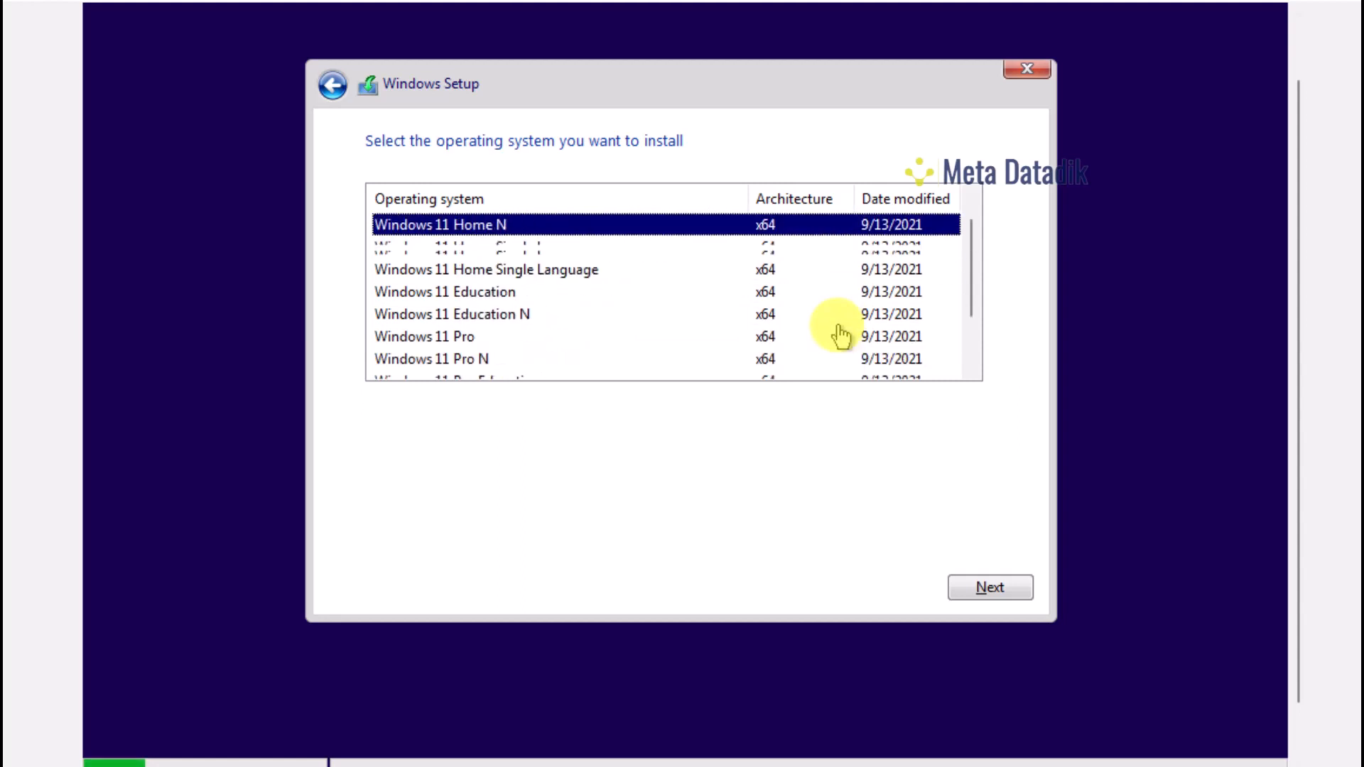
pyautogui.press('Up')
pyautogui.press('Down')
pyautogui.press('Down')
pyautogui.press('Down')
pyautogui.press('Down')
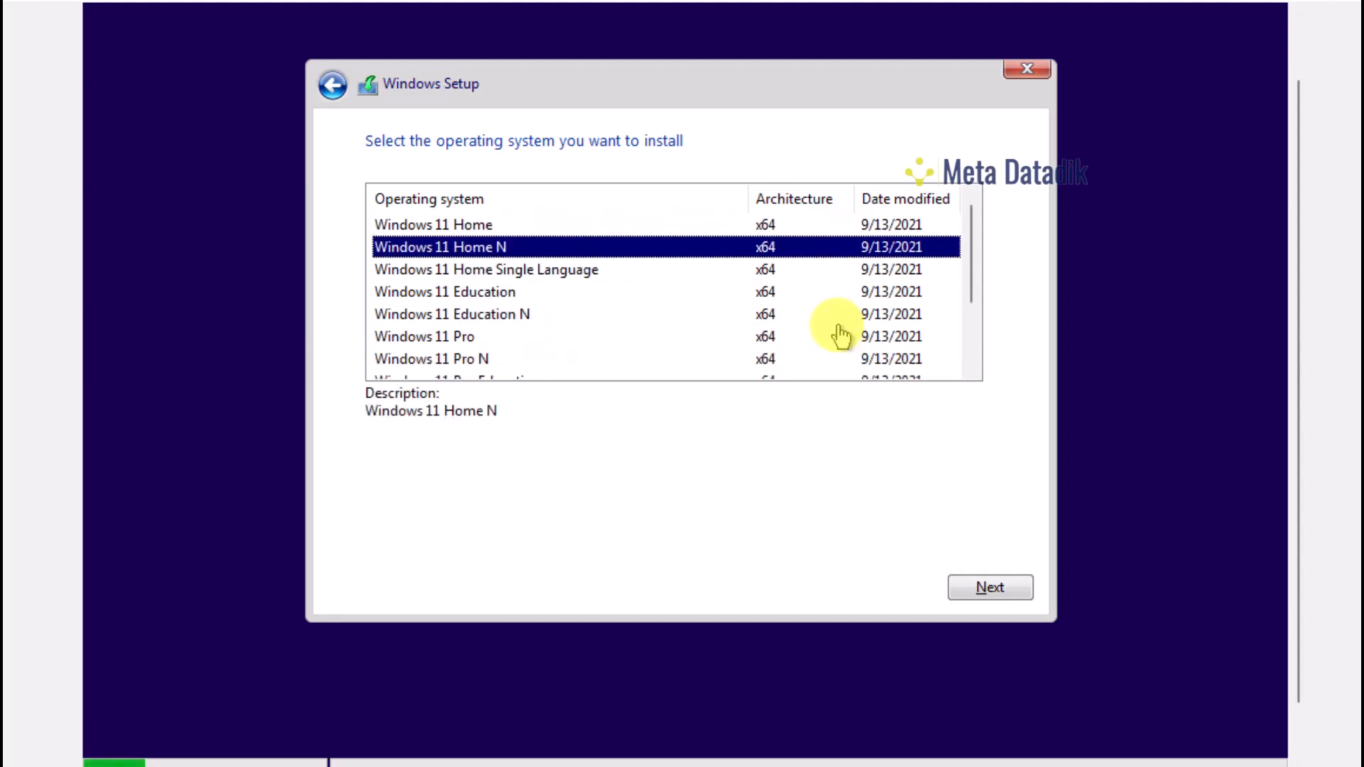
pyautogui.press('Down')
pyautogui.press('Down')
pyautogui.press('Down')
pyautogui.press('Down')
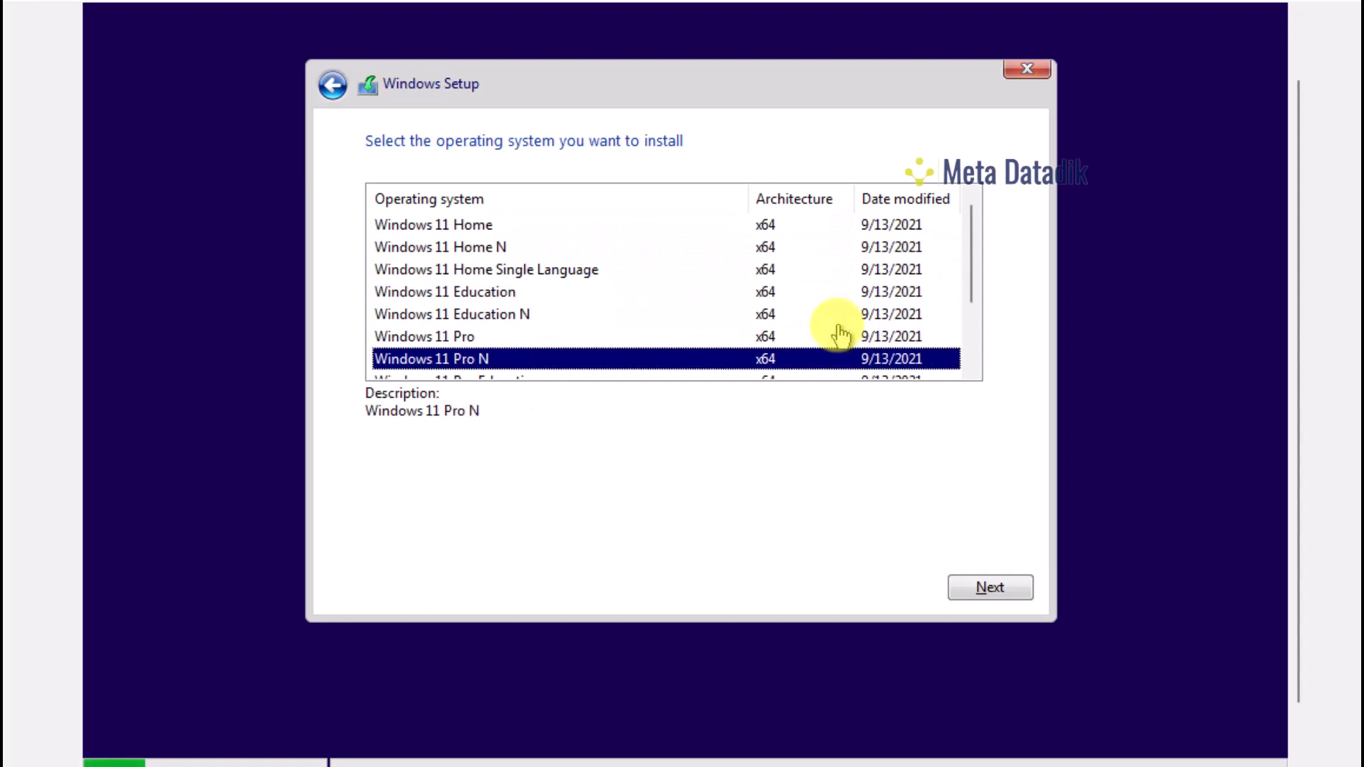
pyautogui.press('Up')
pyautogui.press('Up')
pyautogui.press('Down')
pyautogui.press('Down')
pyautogui.press('Down')
pyautogui.press('Down')
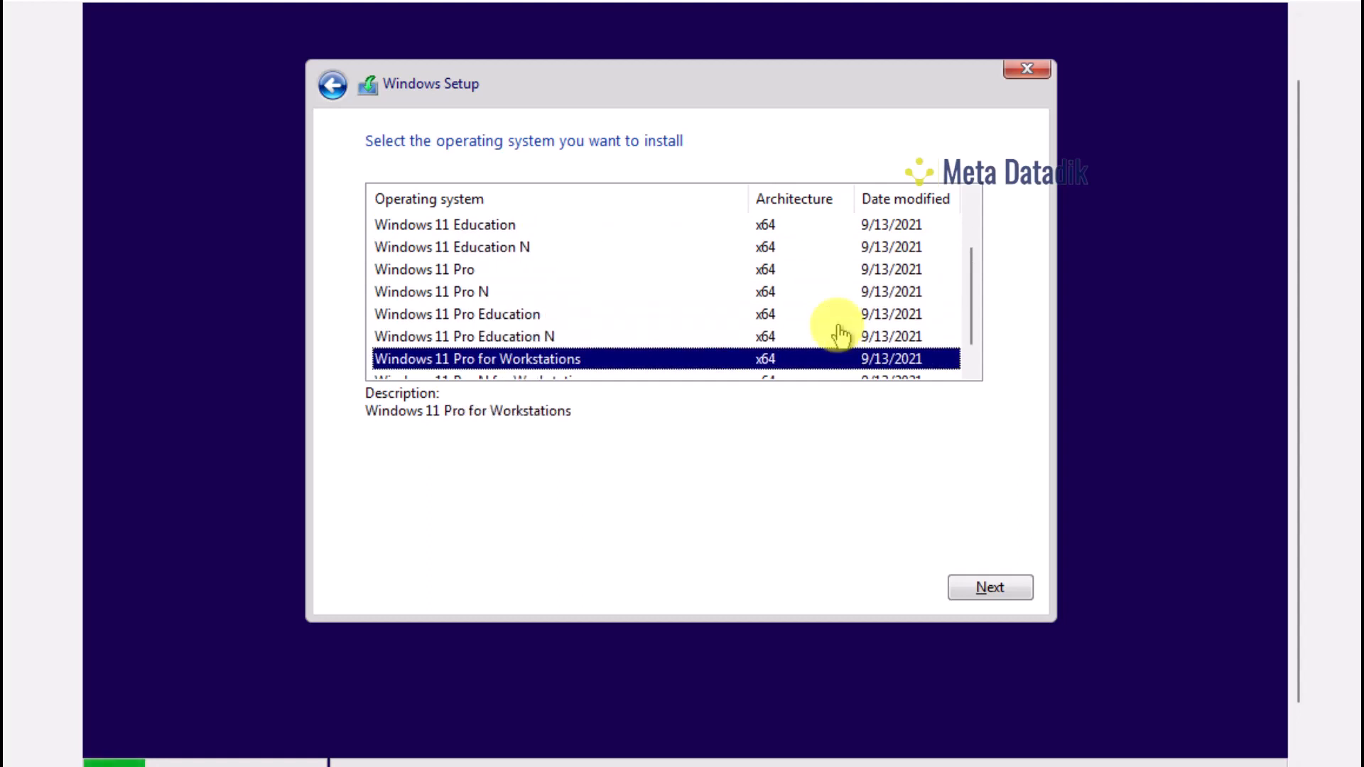
pyautogui.press('Up')
pyautogui.press('Up')
pyautogui.press('Down')
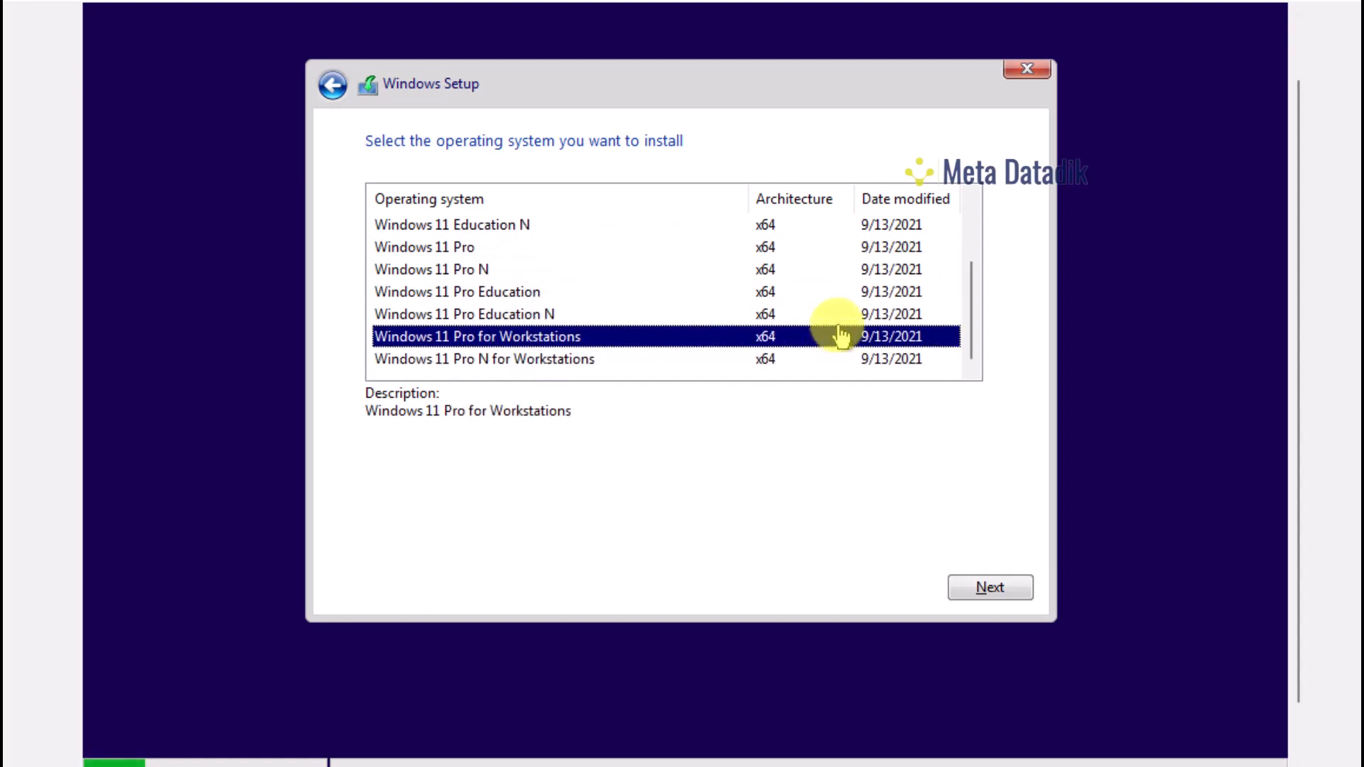
pyautogui.press('Down')
pyautogui.press('Up')
pyautogui.press('Up')
pyautogui.press('Up')
pyautogui.press('Up')
pyautogui.press('Up')
pyautogui.press('Up')
pyautogui.press('Up')
pyautogui.press('Up')
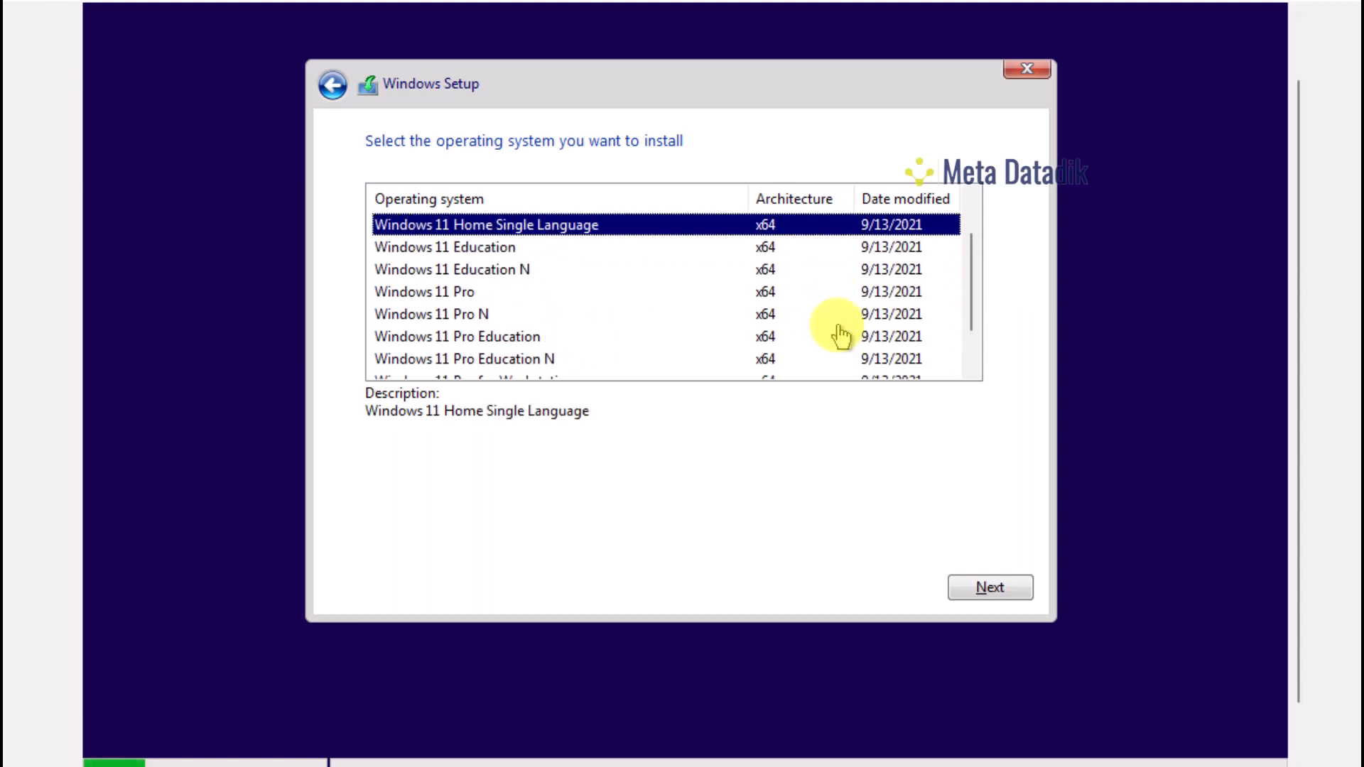
pyautogui.press('Up')
pyautogui.press('Up')
pyautogui.press('Down')
pyautogui.press('Down')
pyautogui.press('Down')
pyautogui.press('Down')
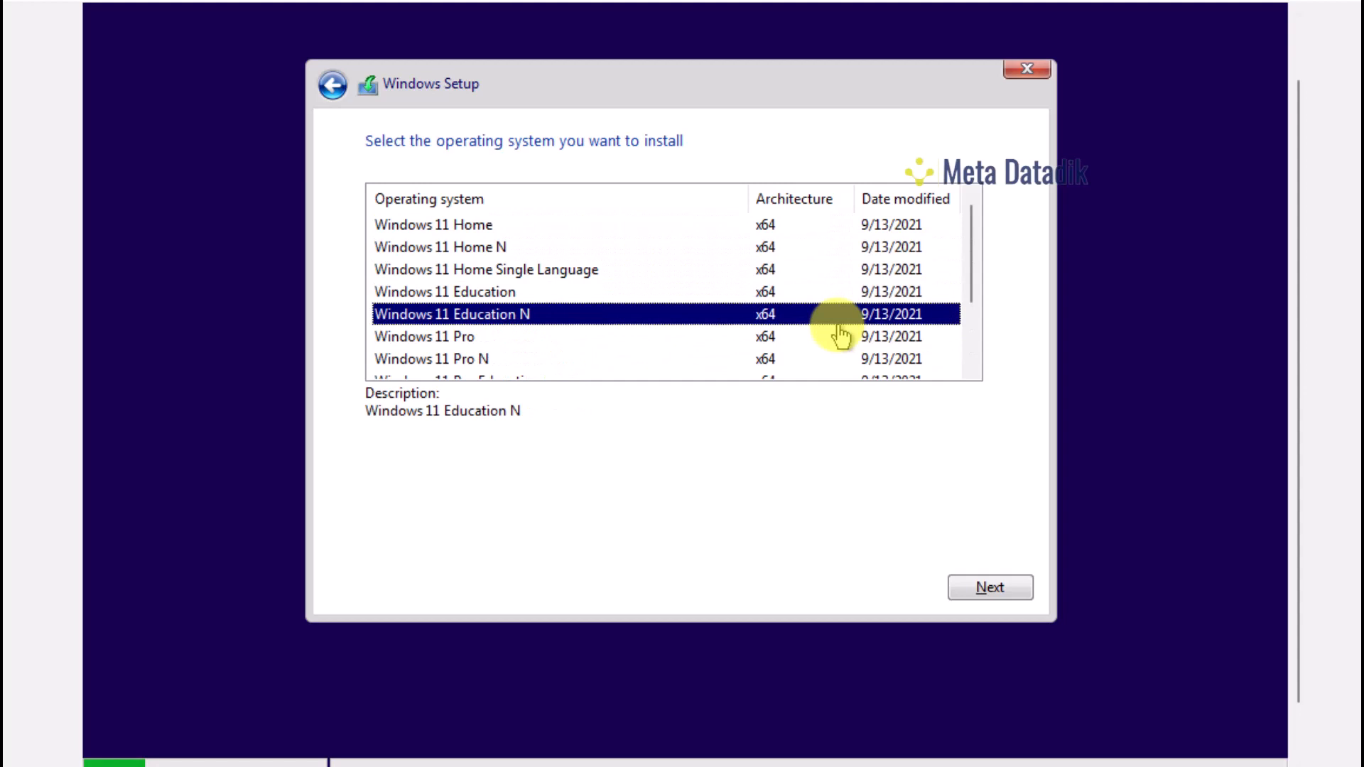
pyautogui.press('Down')
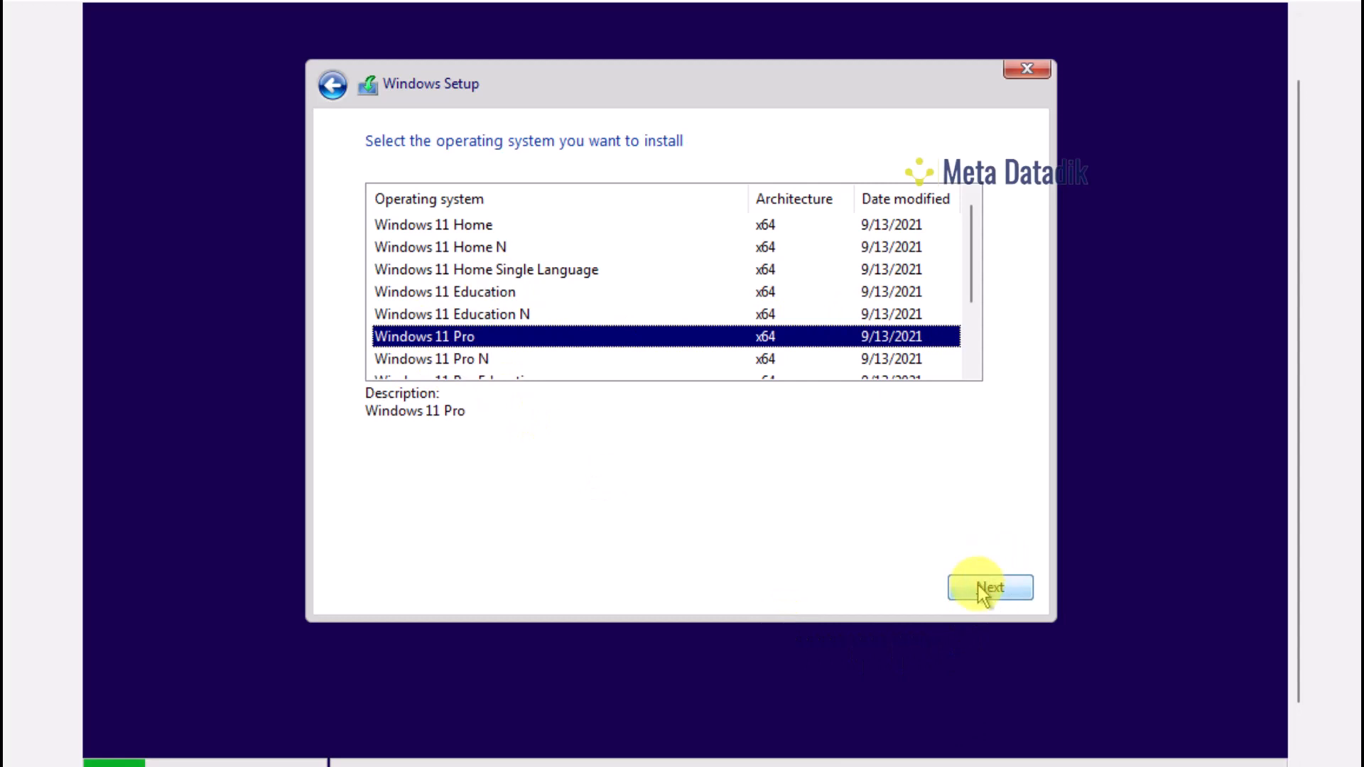
# Proceed with Windows 11 Pro and accept the Microsoft Software License Terms
pyautogui.click(983, 592)
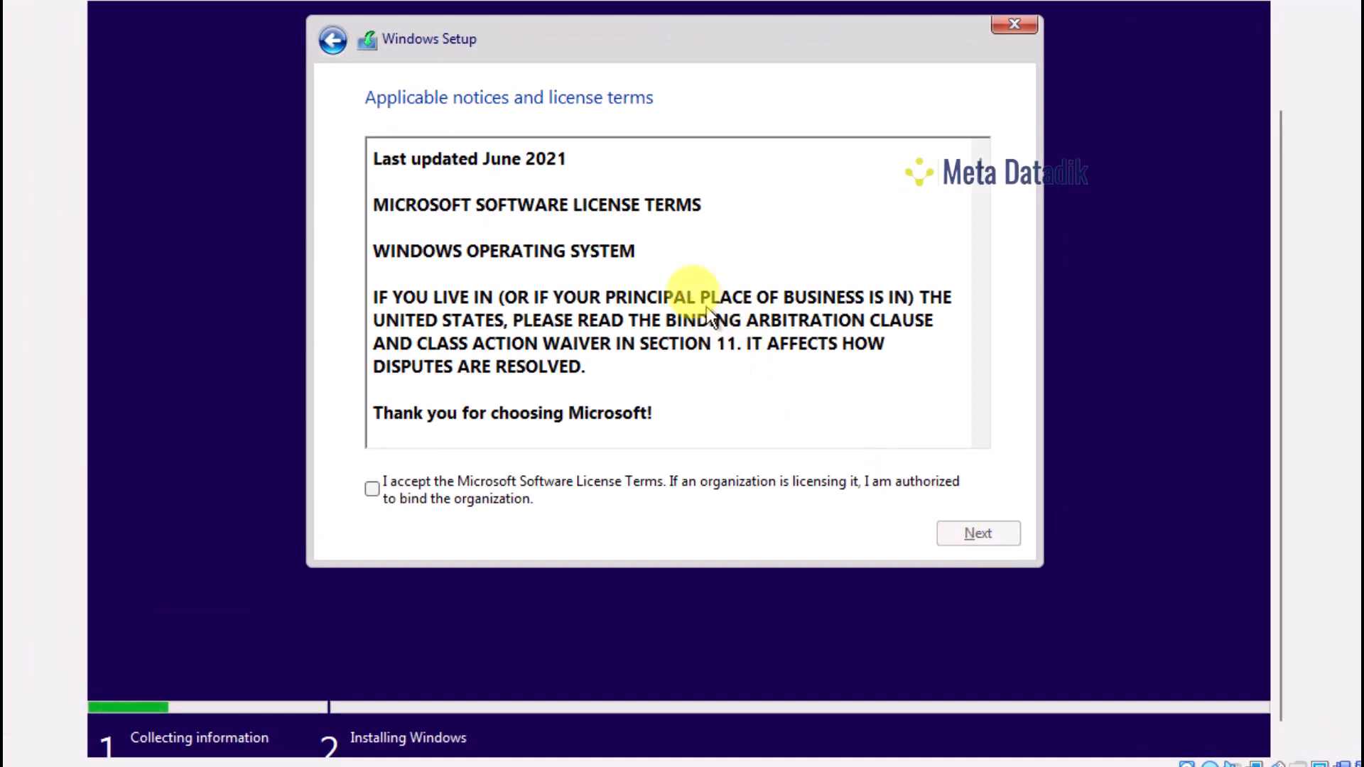
pyautogui.scroll(-5, 643, 250)
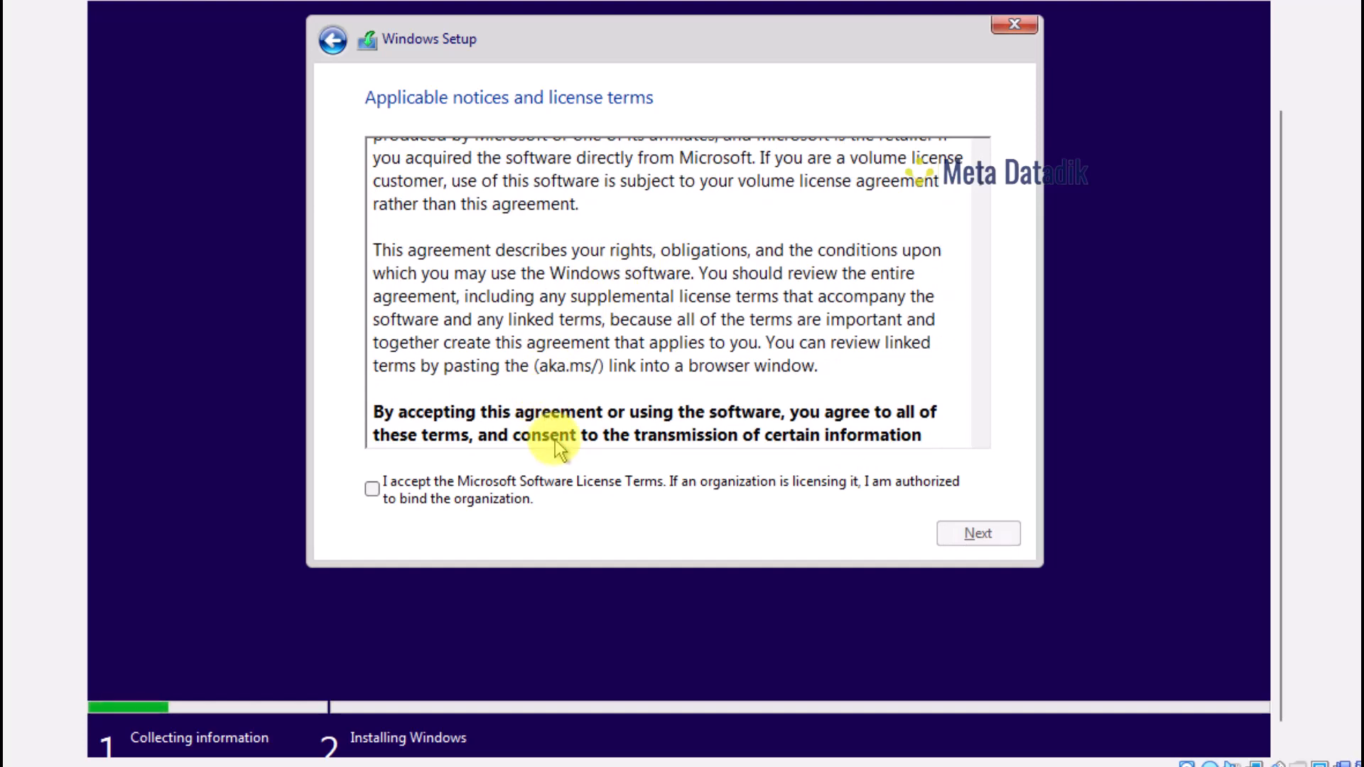
pyautogui.scroll(4, 558, 383)
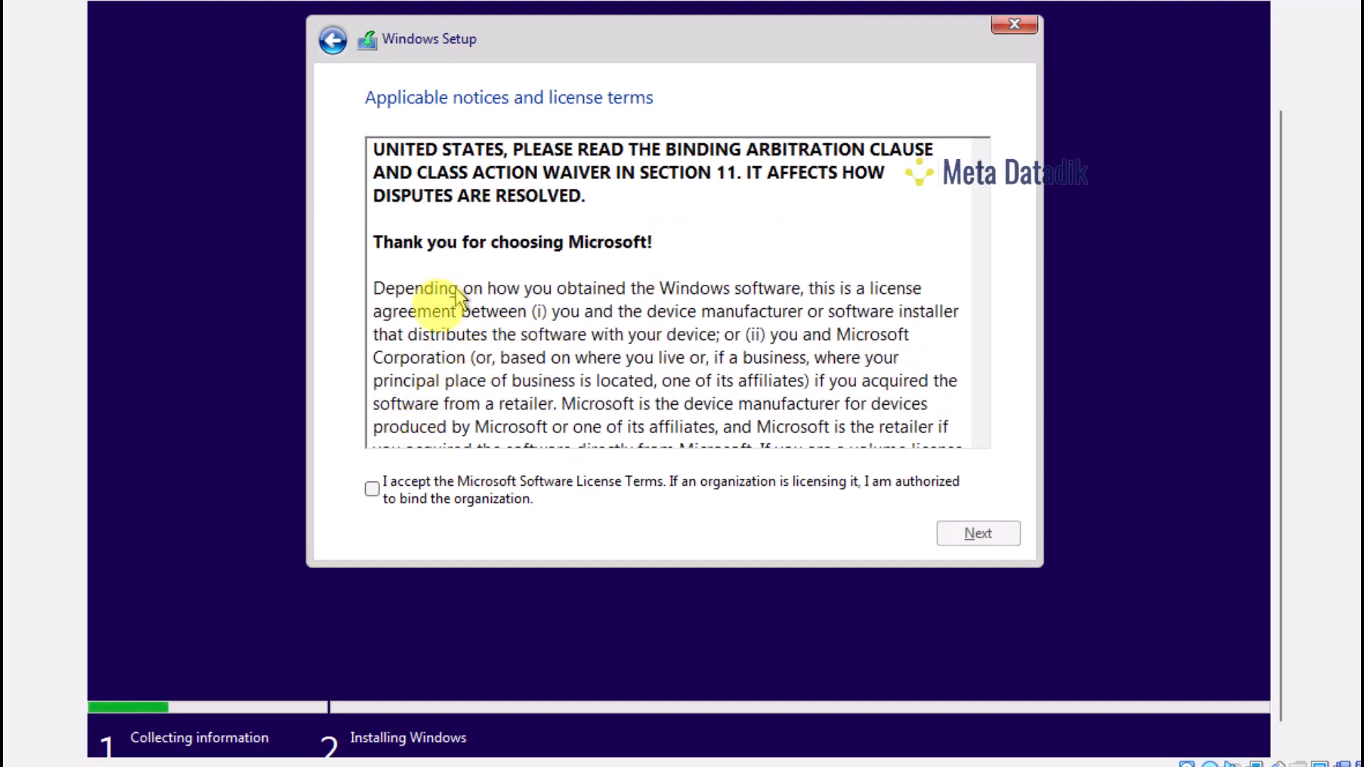
pyautogui.scroll(-4, 888, 256)
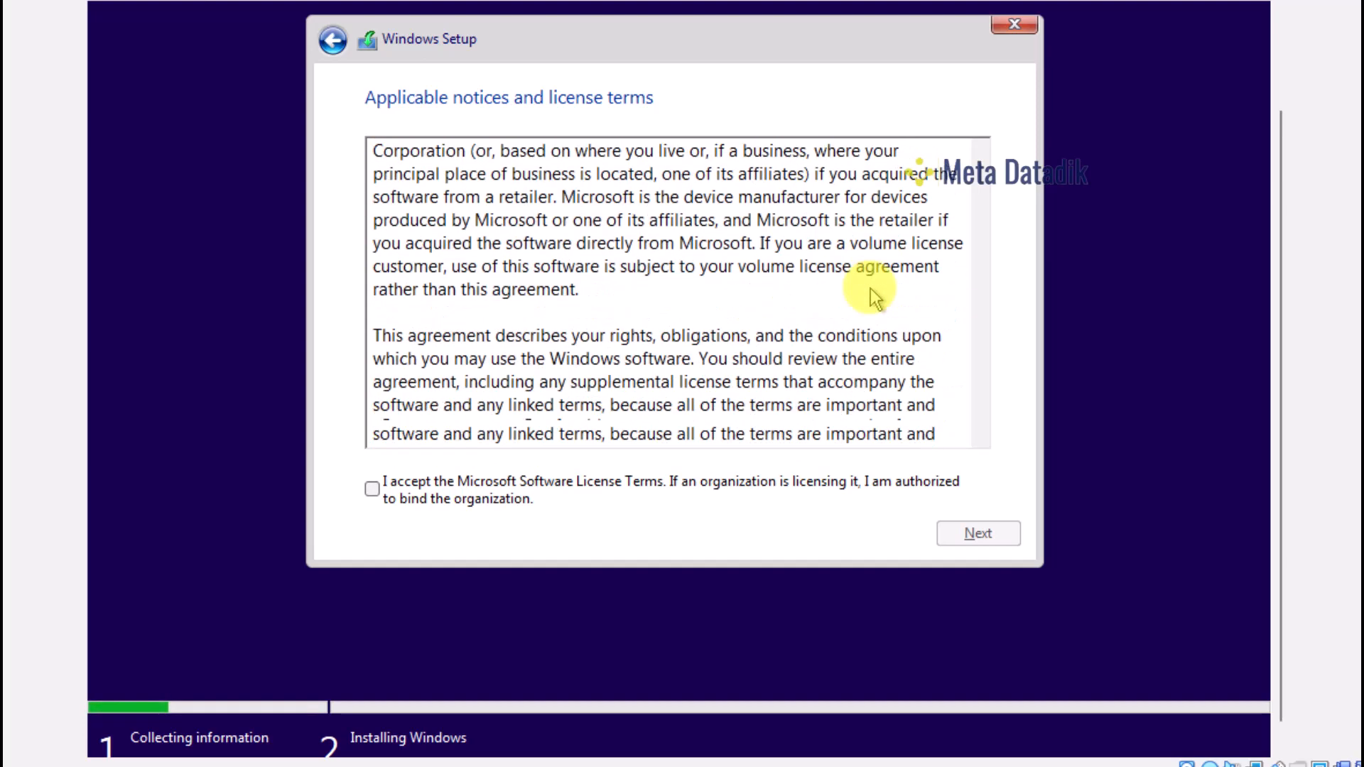
pyautogui.click(370, 490)
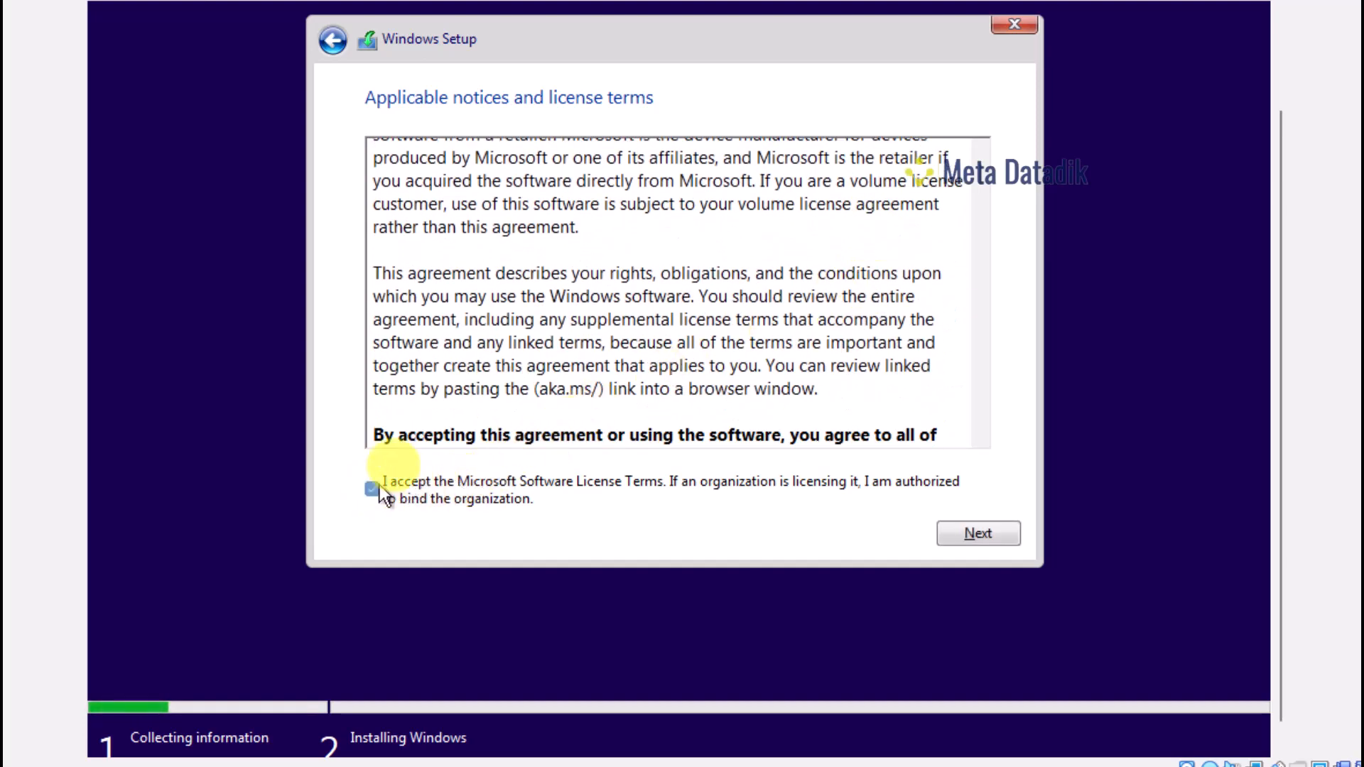
pyautogui.click(978, 534)
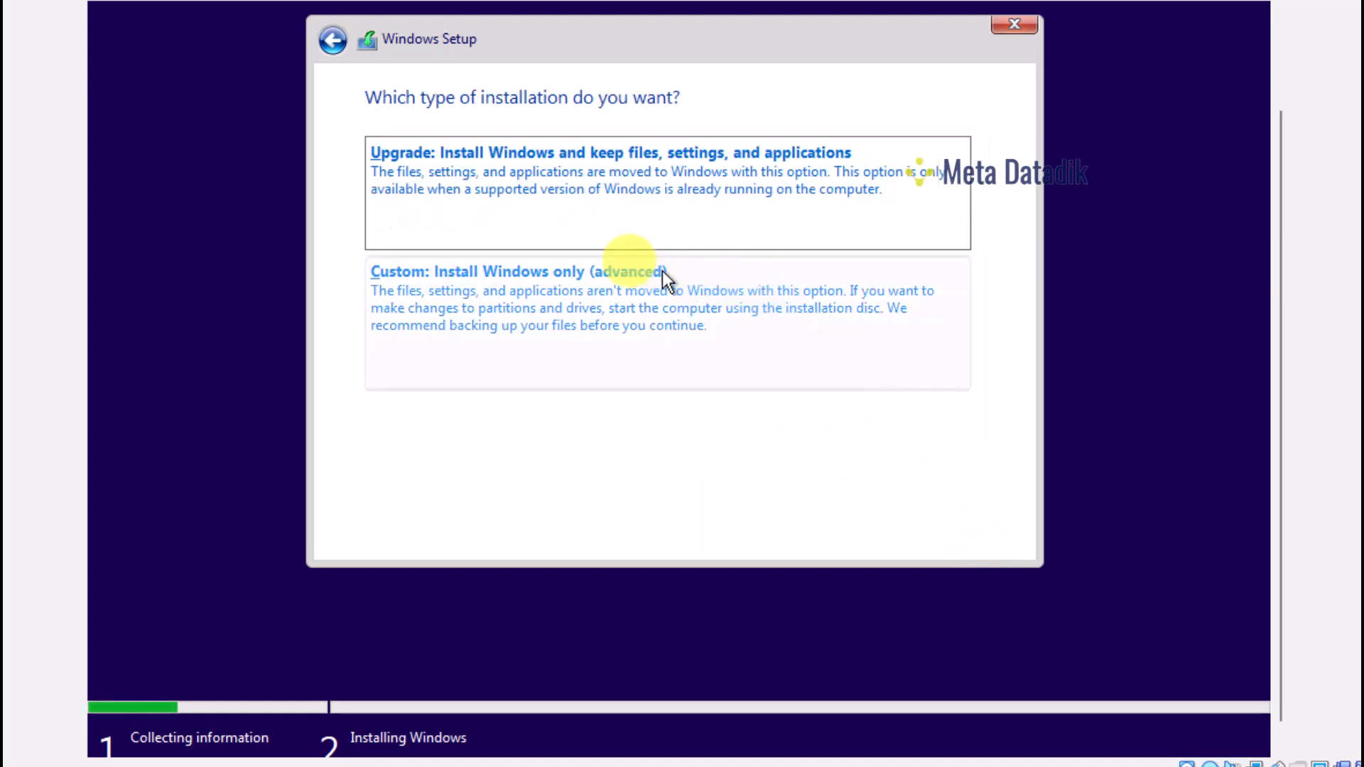
# Choose Custom install and create a 110000 MB partition on Drive 0, accepting the extra system partitions
pyautogui.click(522, 299)
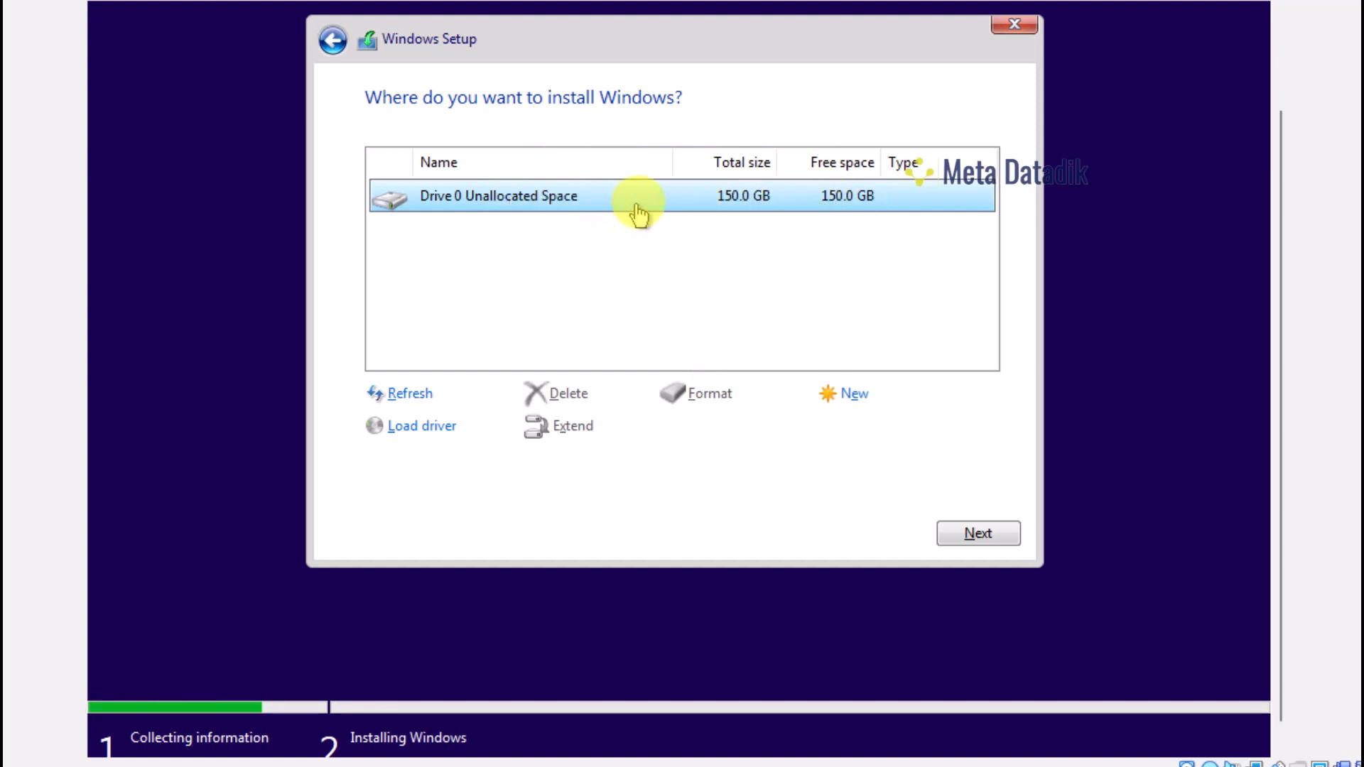
pyautogui.click(862, 400)
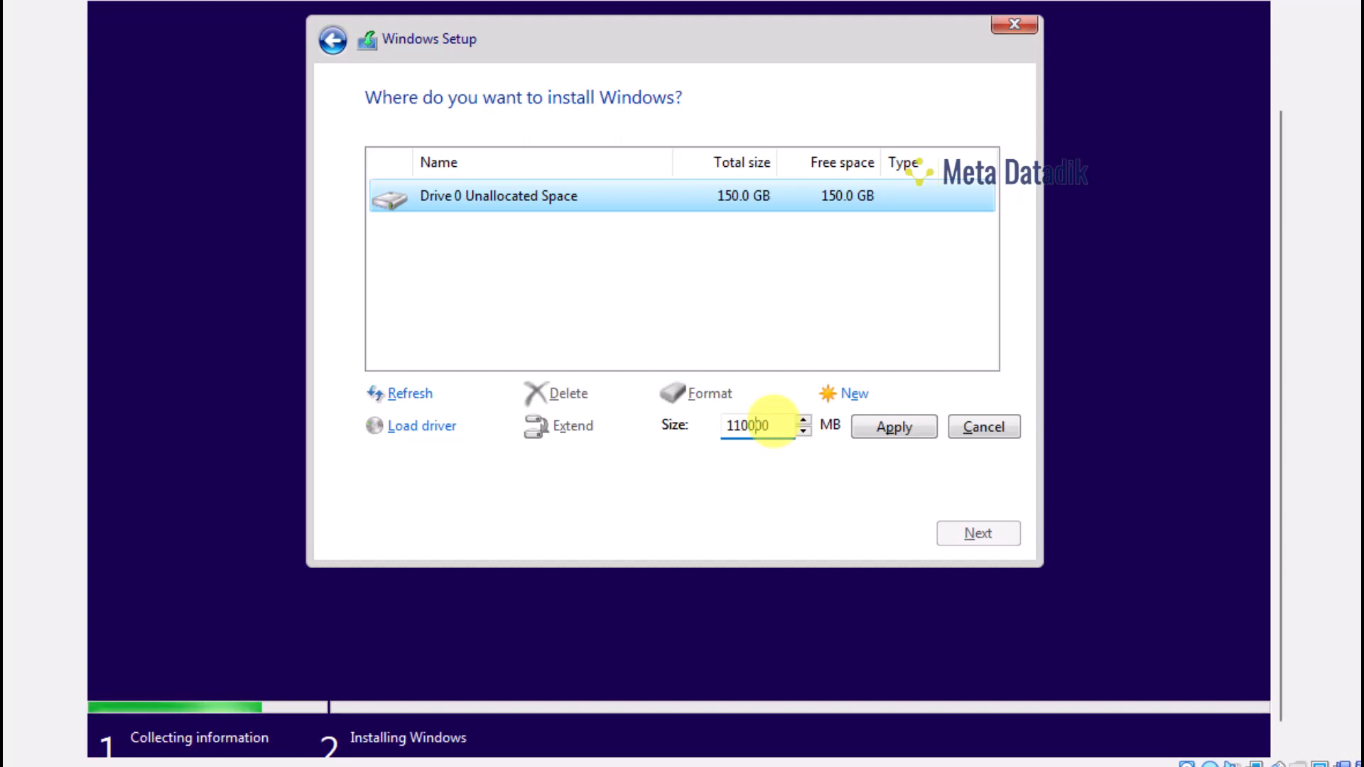
pyautogui.click(895, 428)
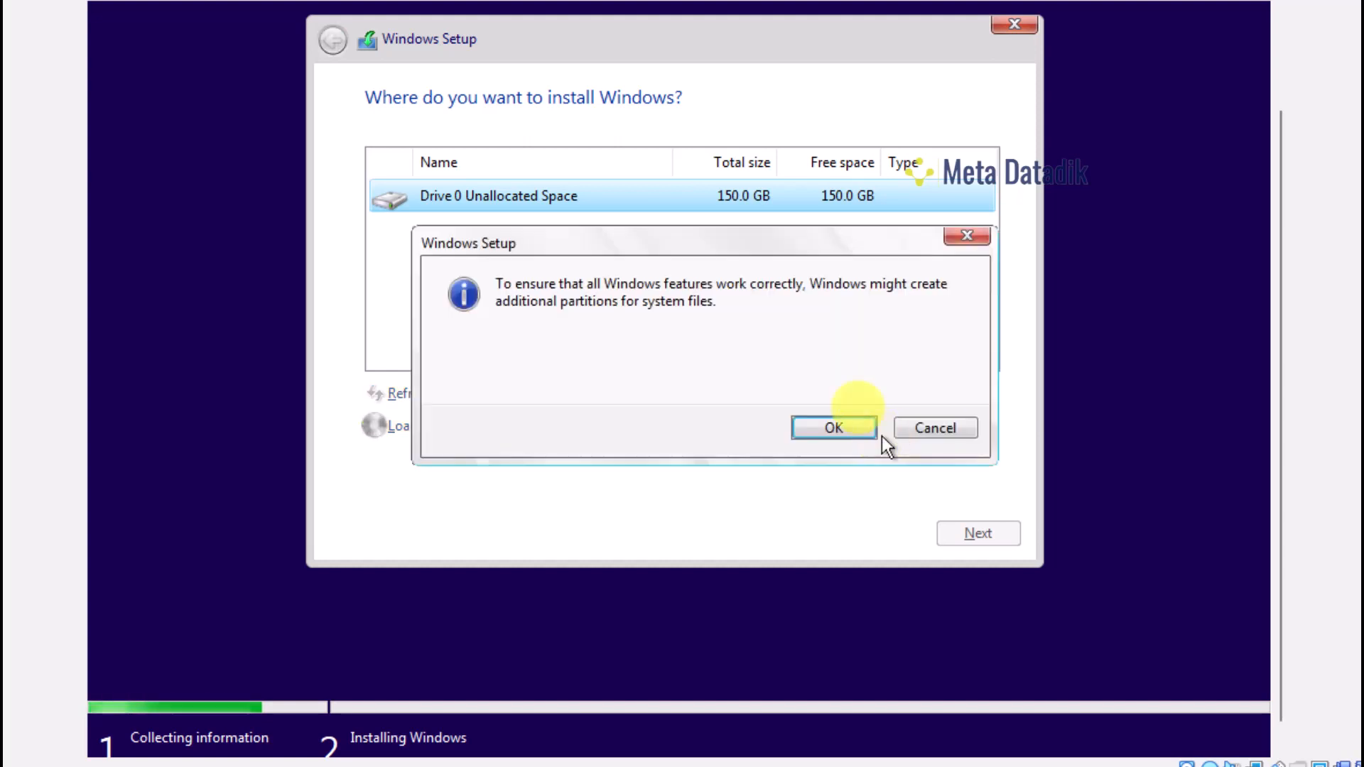
pyautogui.click(824, 428)
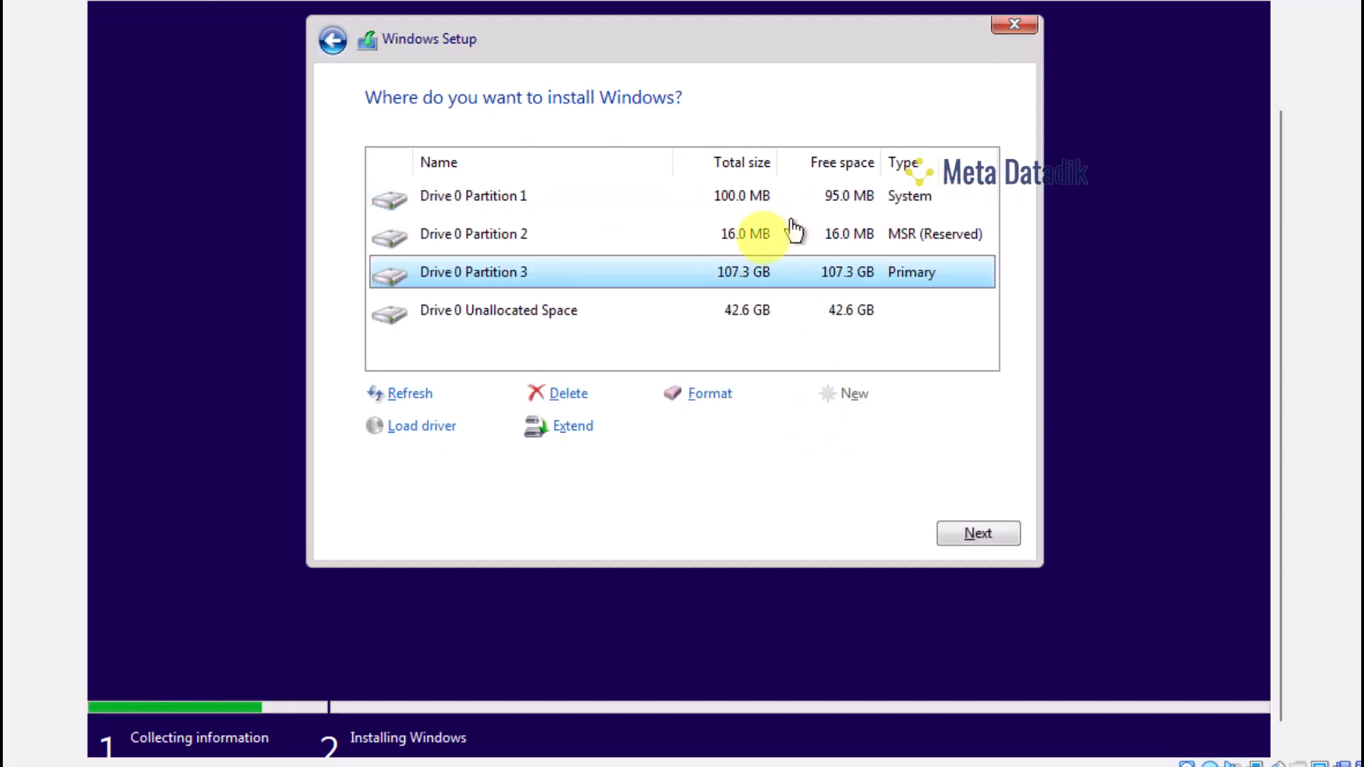
# Create Partition 4 from the remaining 42.6 GB of unallocated space
pyautogui.click(776, 314)
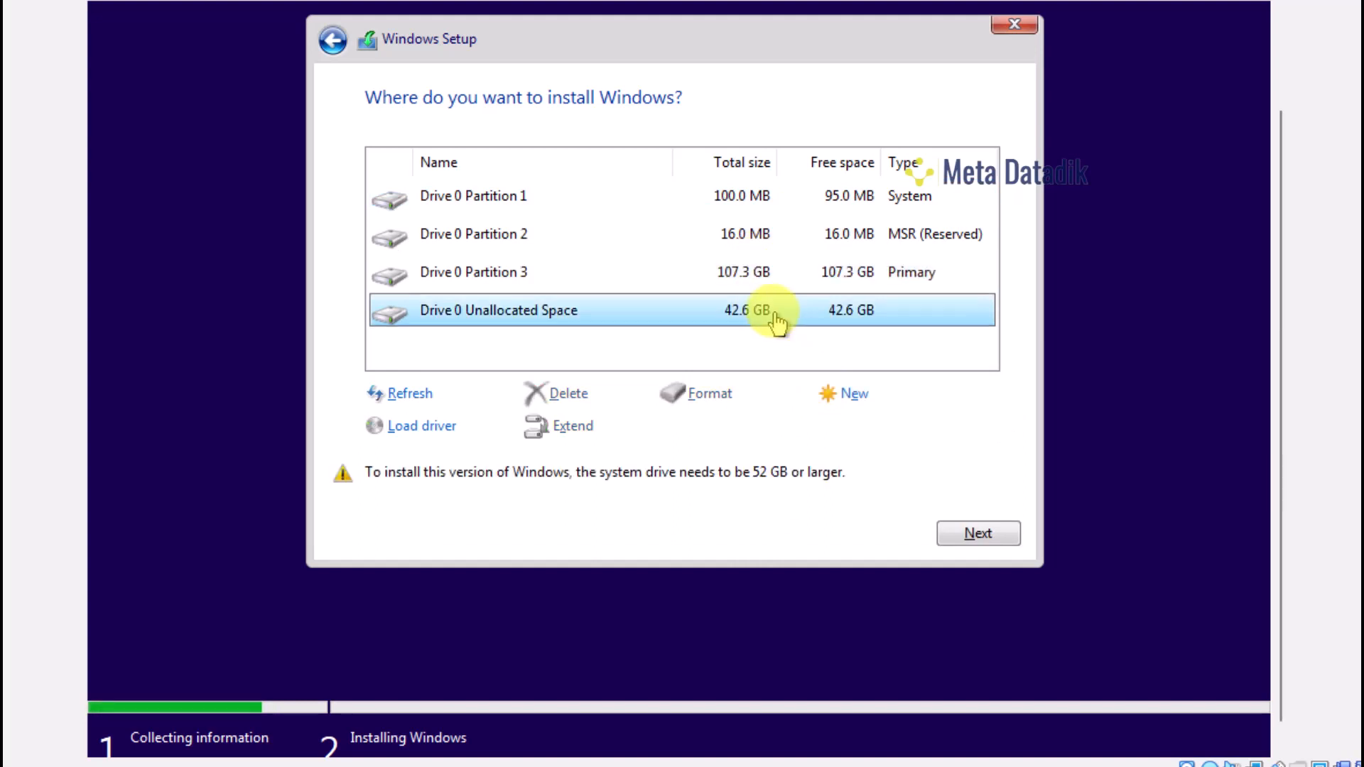
pyautogui.click(854, 395)
pyautogui.click(892, 429)
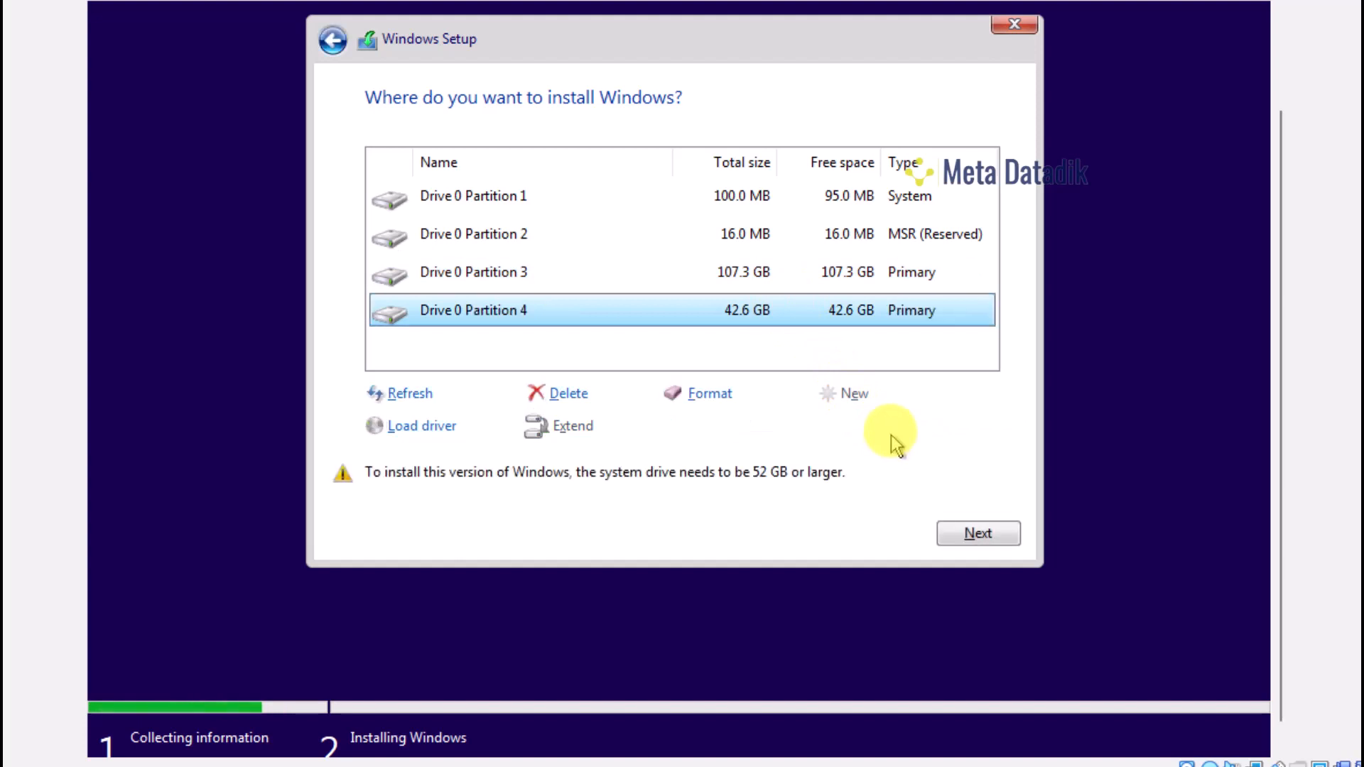
# Select Partition 3 and Partition 4 in turn, ending with Partition 3 selected
pyautogui.click(867, 276)
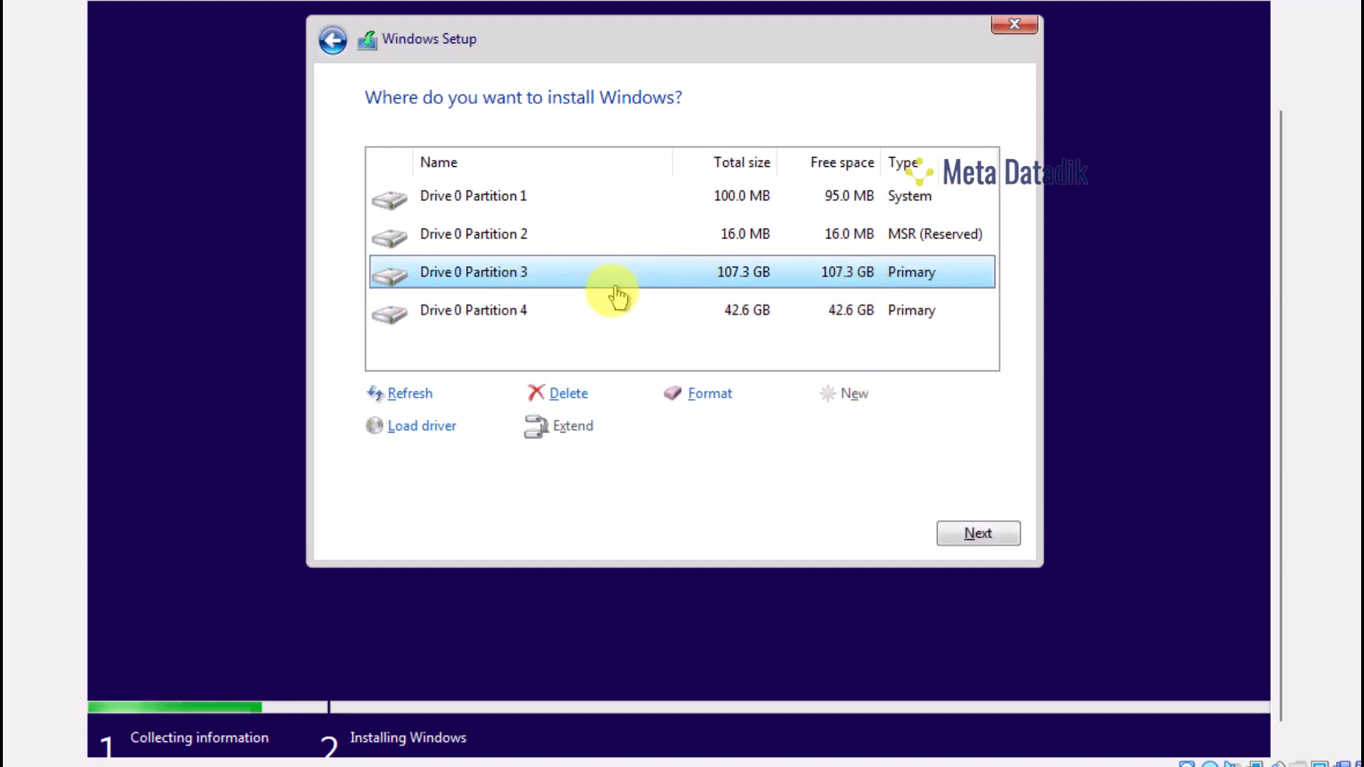
pyautogui.click(651, 311)
pyautogui.click(669, 281)
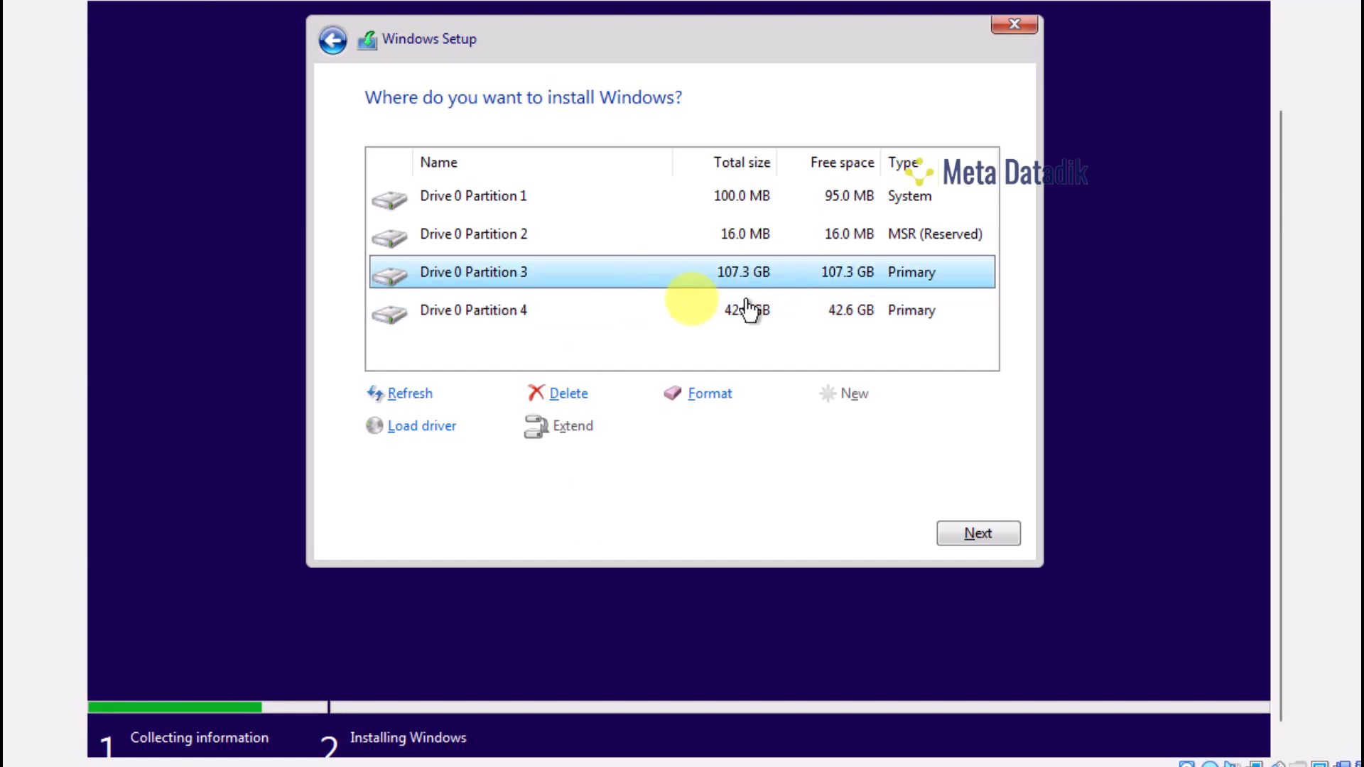
pyautogui.click(746, 314)
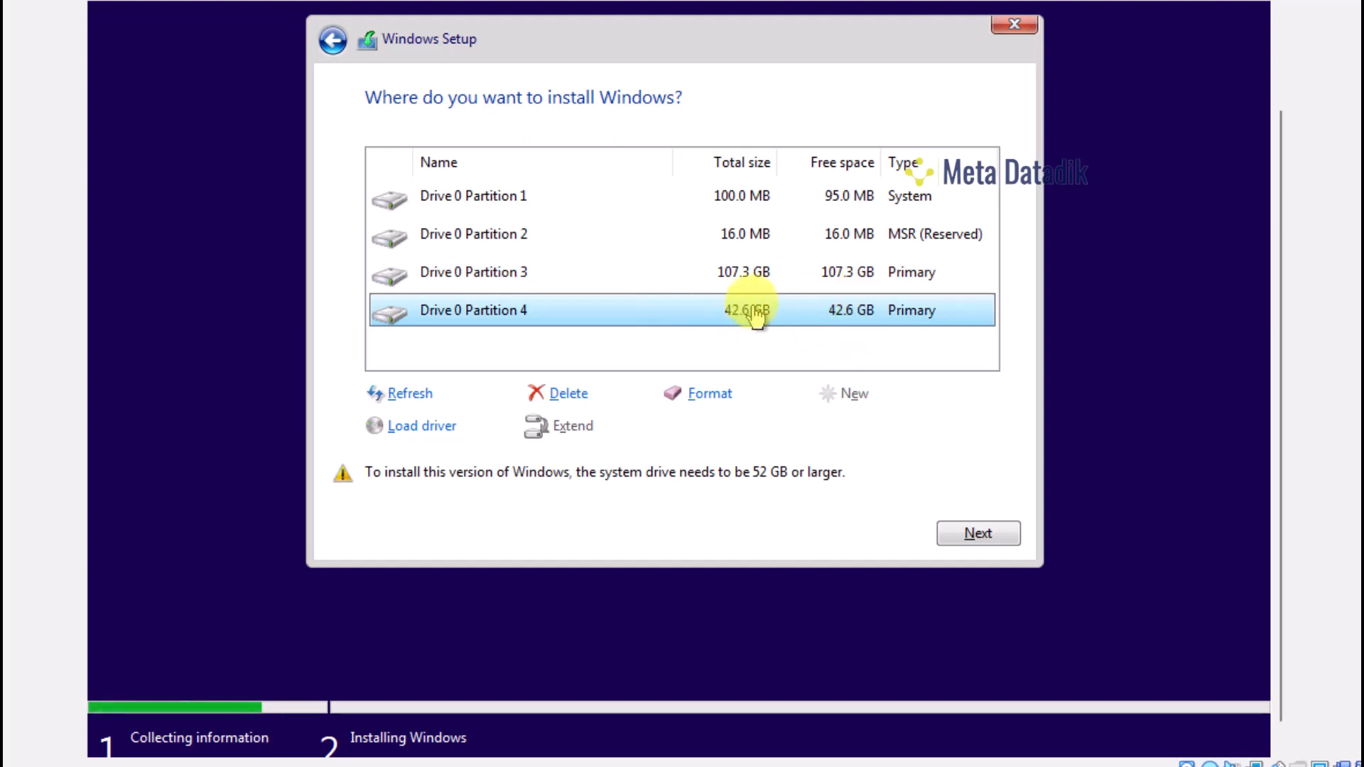
pyautogui.click(761, 286)
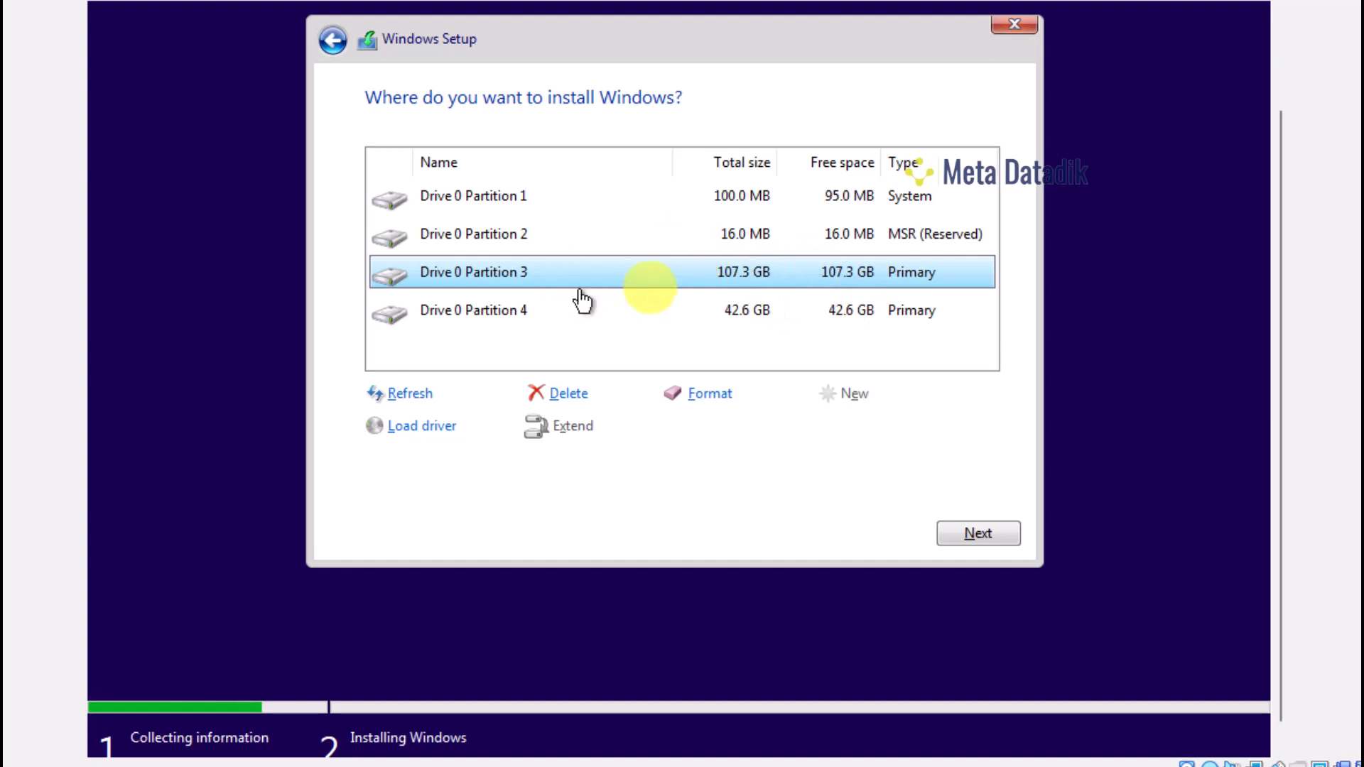
pyautogui.click(739, 318)
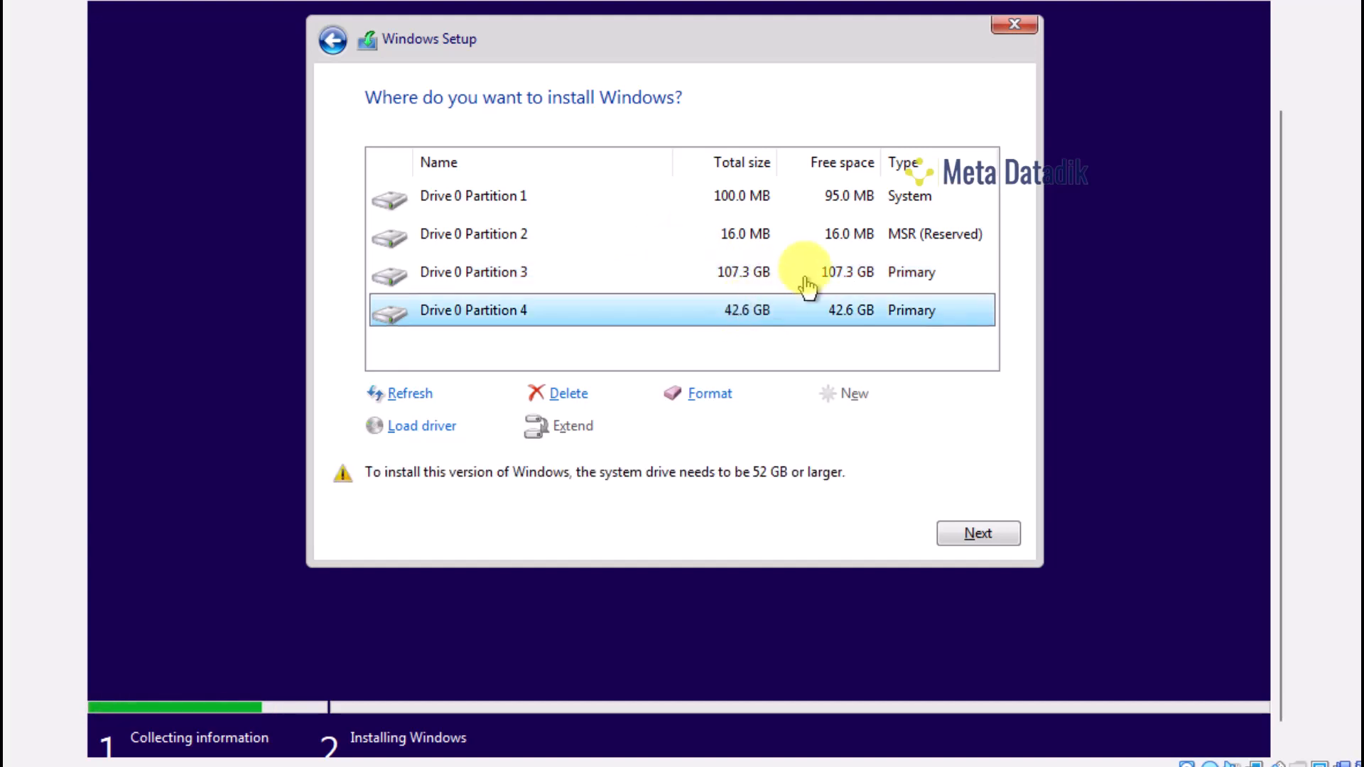
pyautogui.click(778, 279)
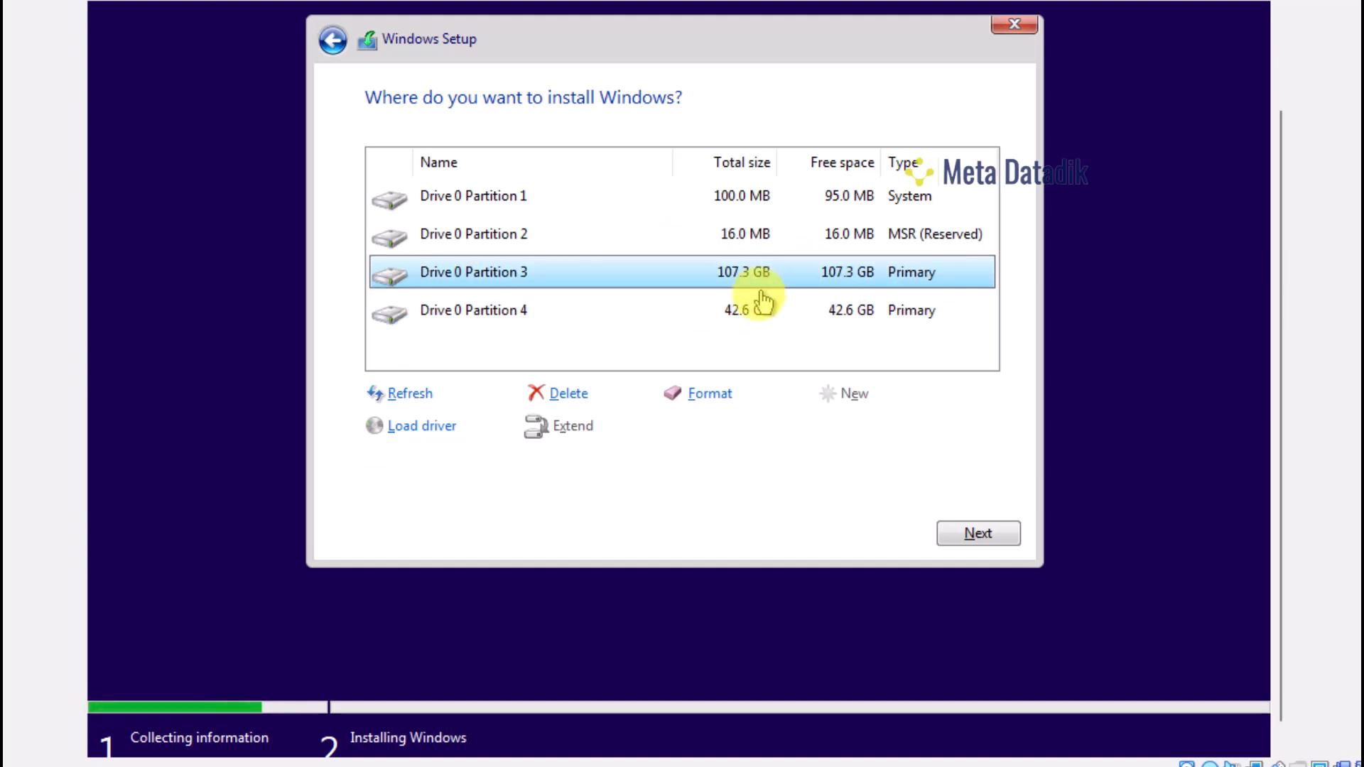
pyautogui.click(762, 312)
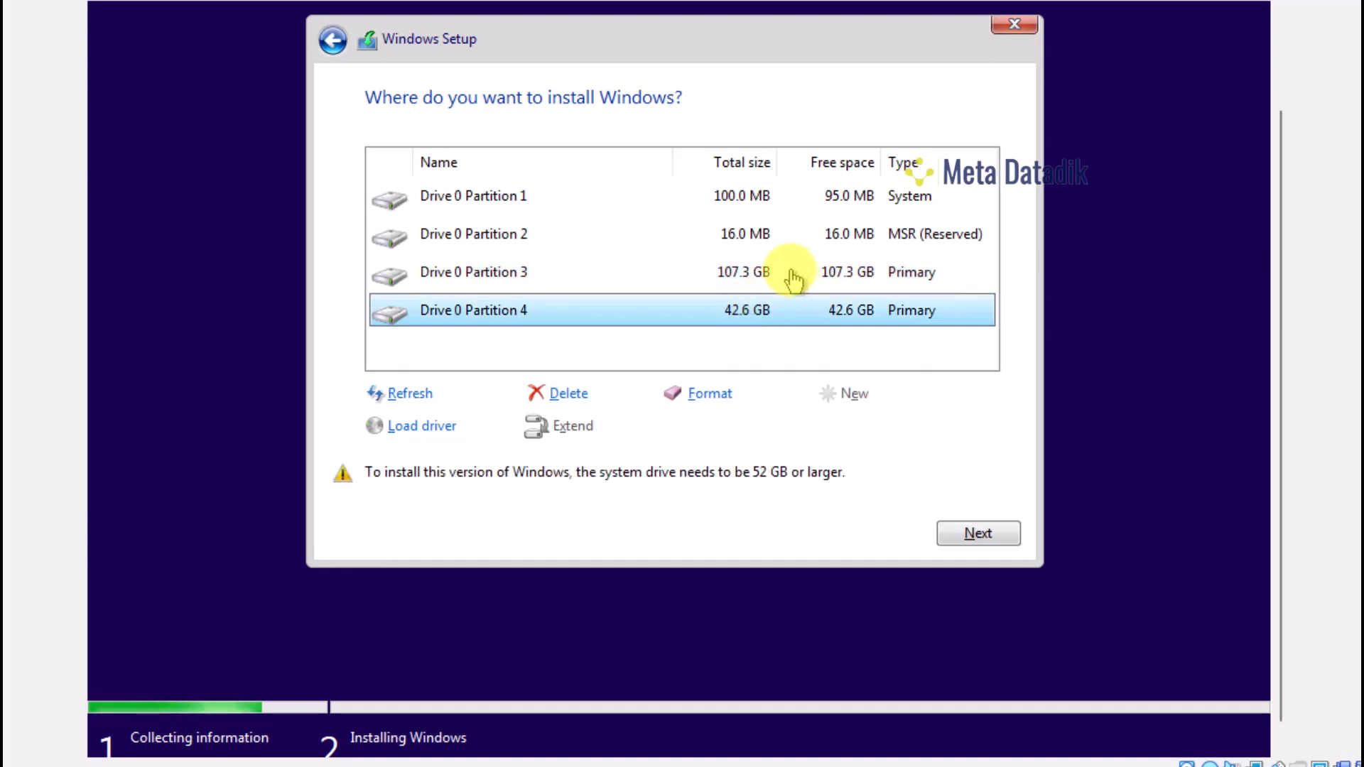
pyautogui.click(723, 267)
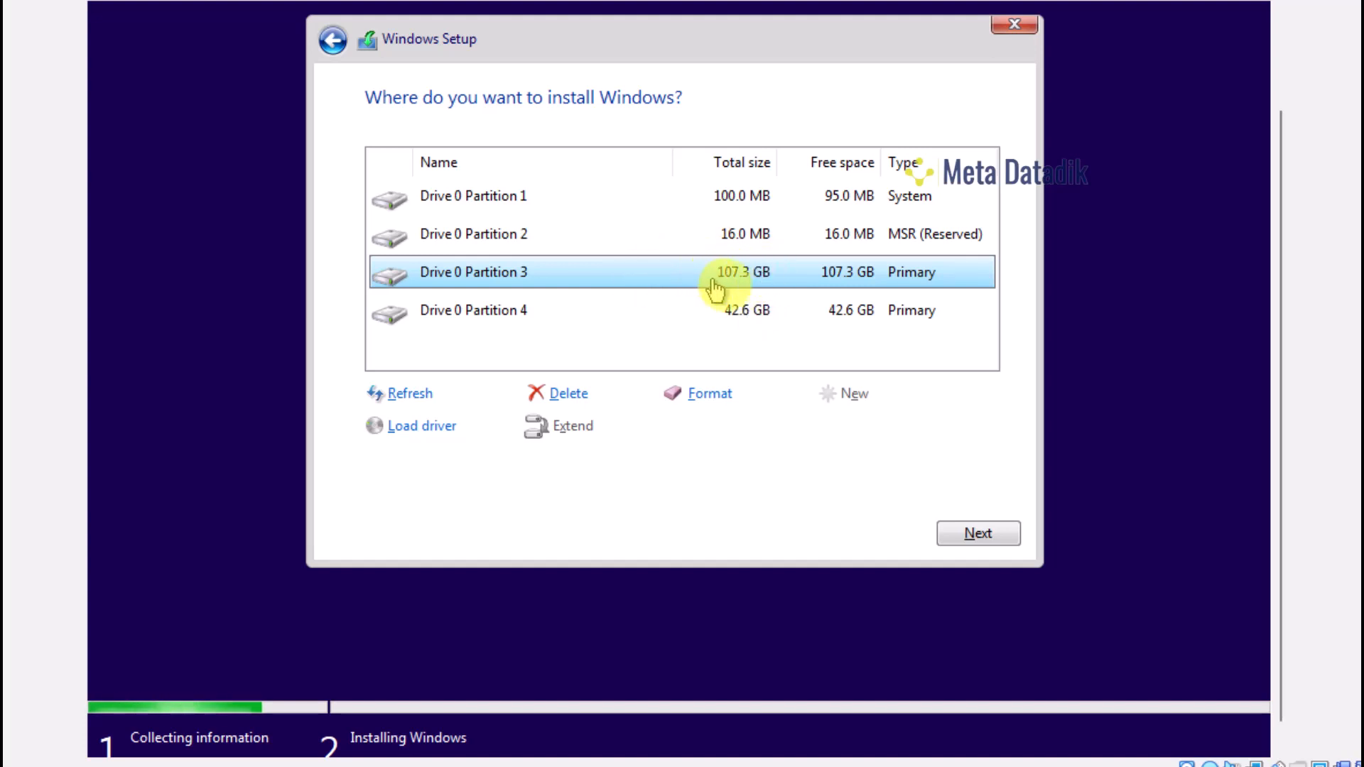
pyautogui.click(746, 329)
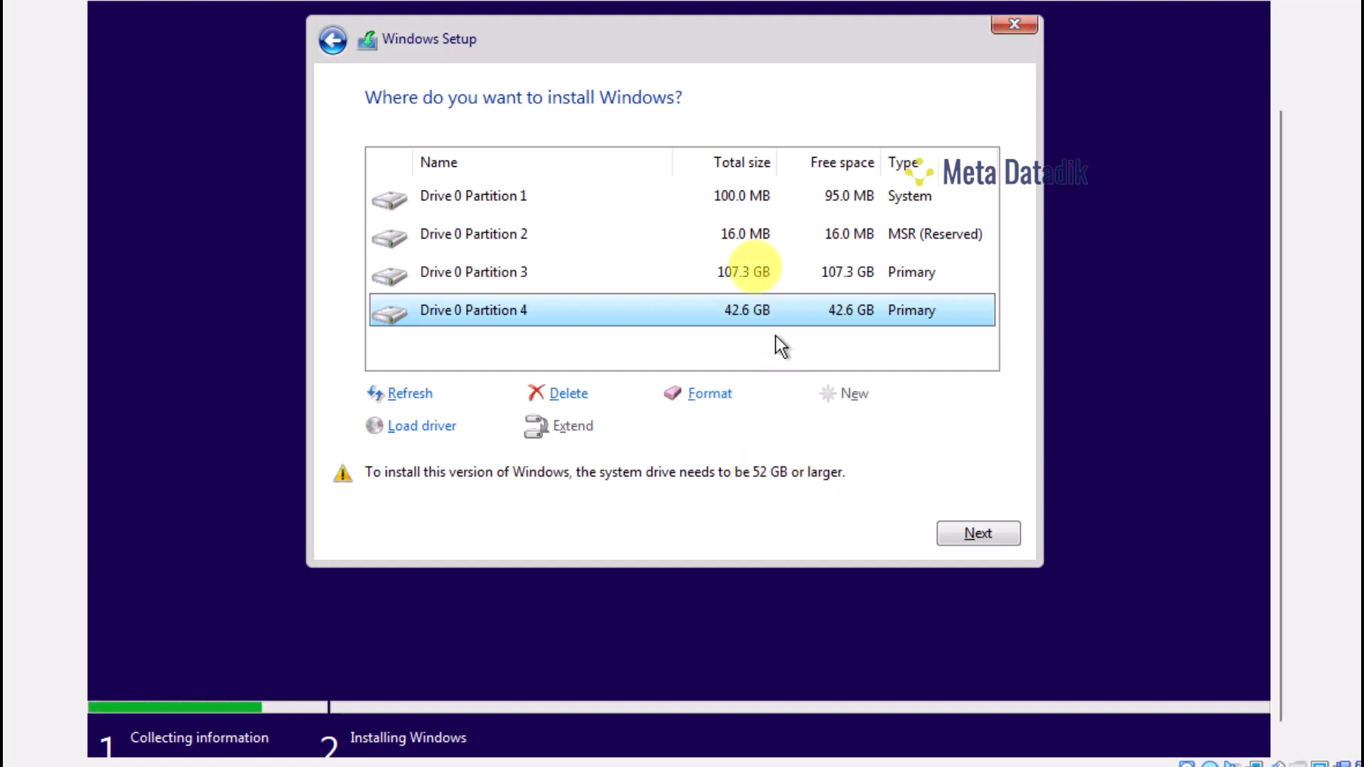
pyautogui.click(738, 276)
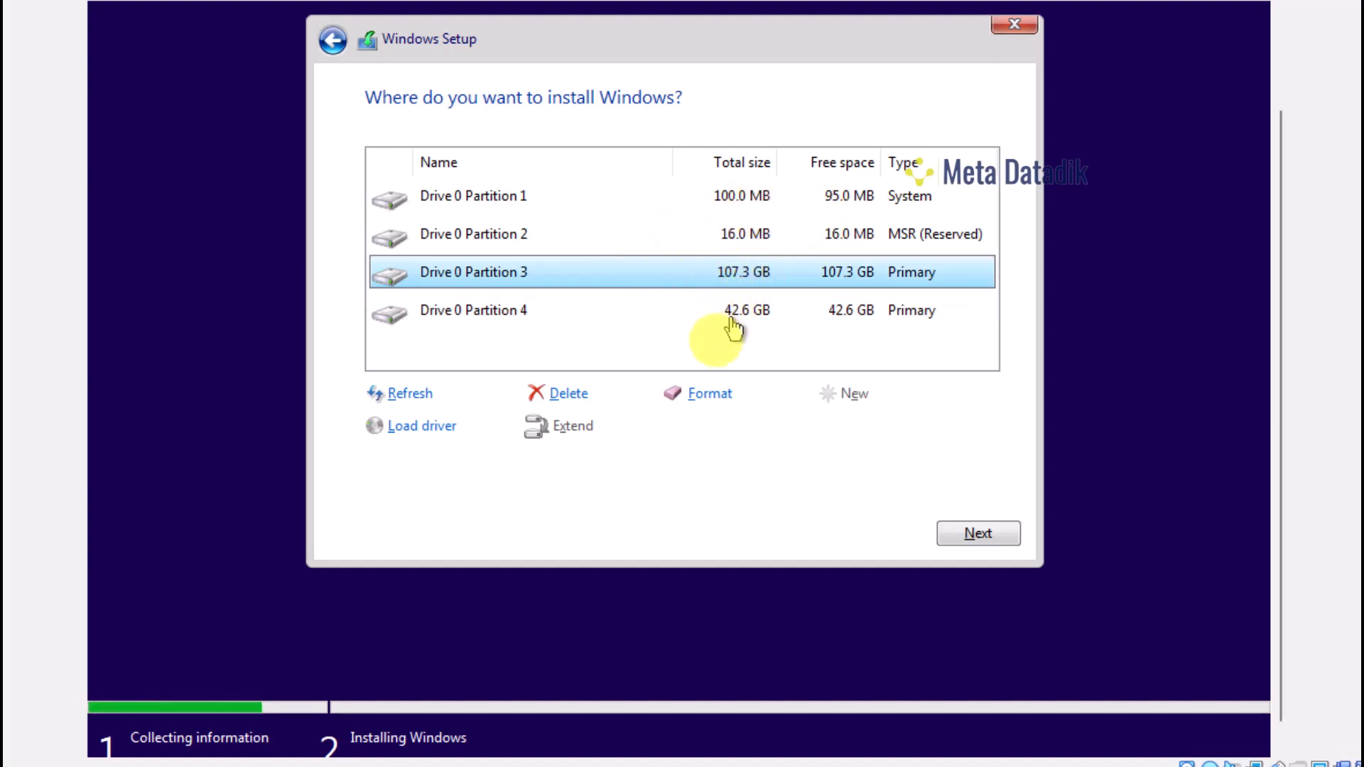
# Format Drive 0 Partition 3 and Partition 4, confirming each warning
pyautogui.click(708, 394)
pyautogui.click(803, 427)
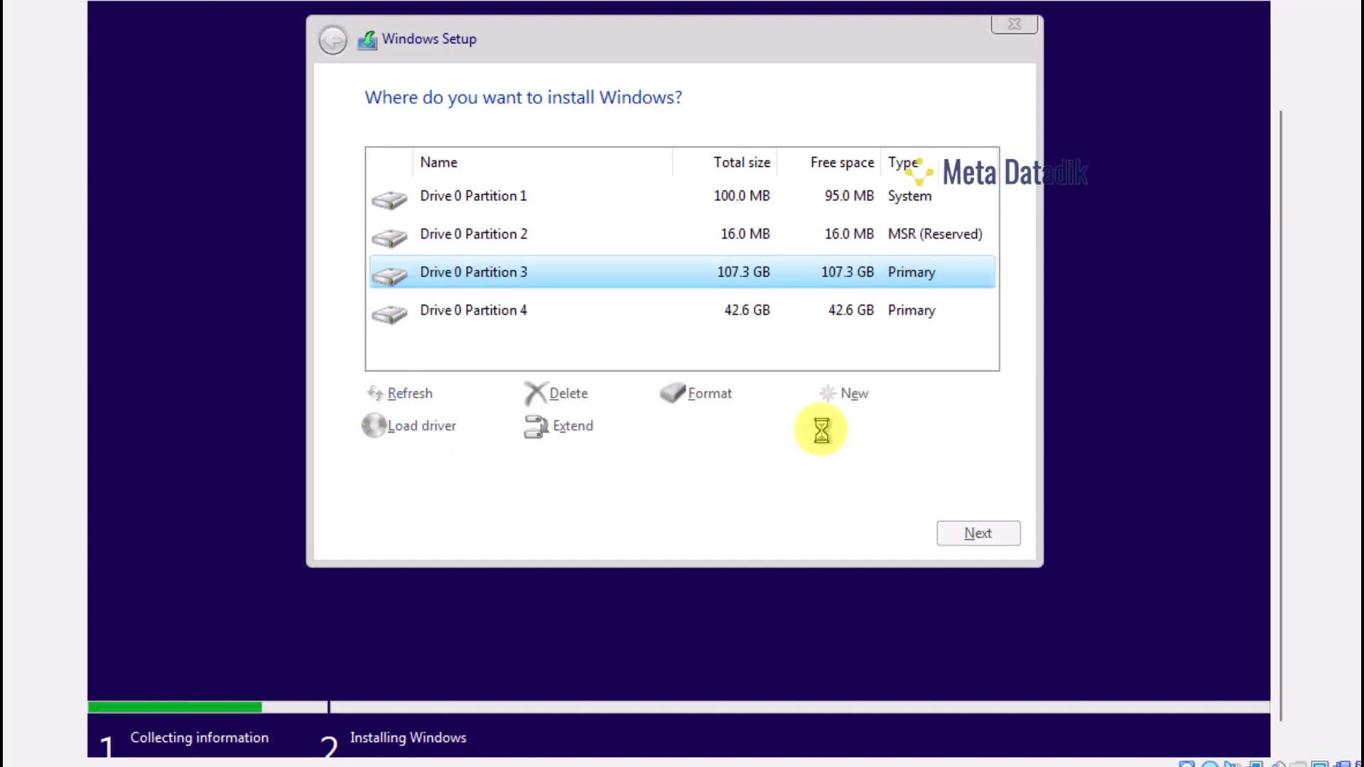
pyautogui.click(774, 318)
pyautogui.click(730, 395)
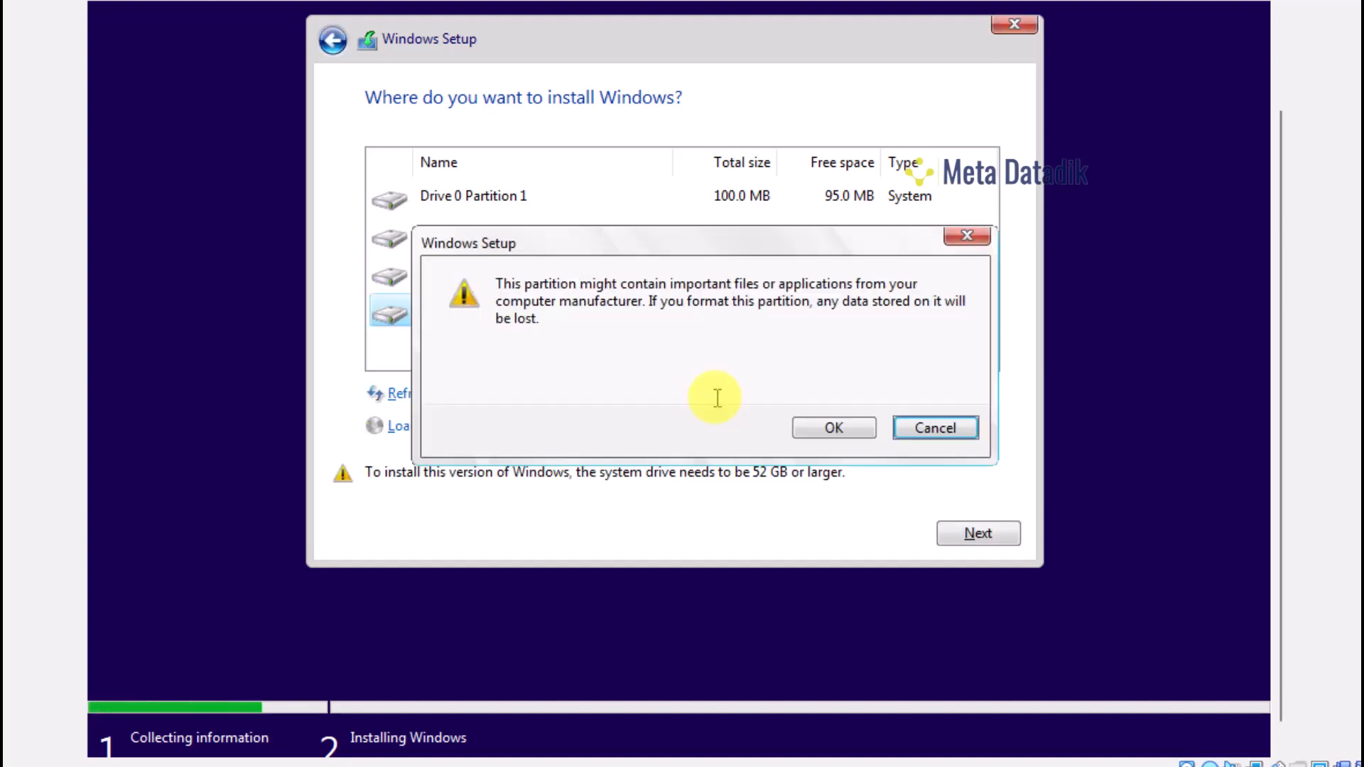
pyautogui.click(835, 426)
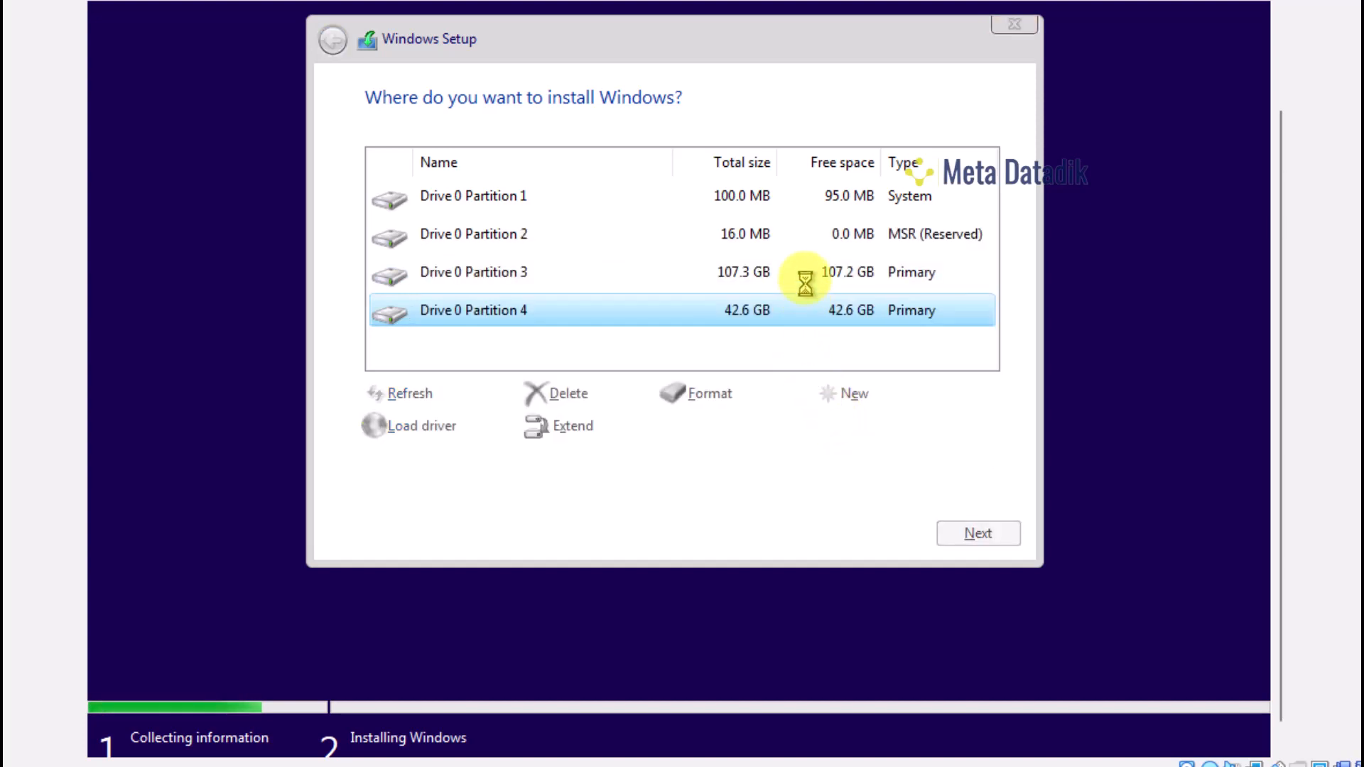
# Select Partition 3 and start installing Windows onto it
pyautogui.click(742, 277)
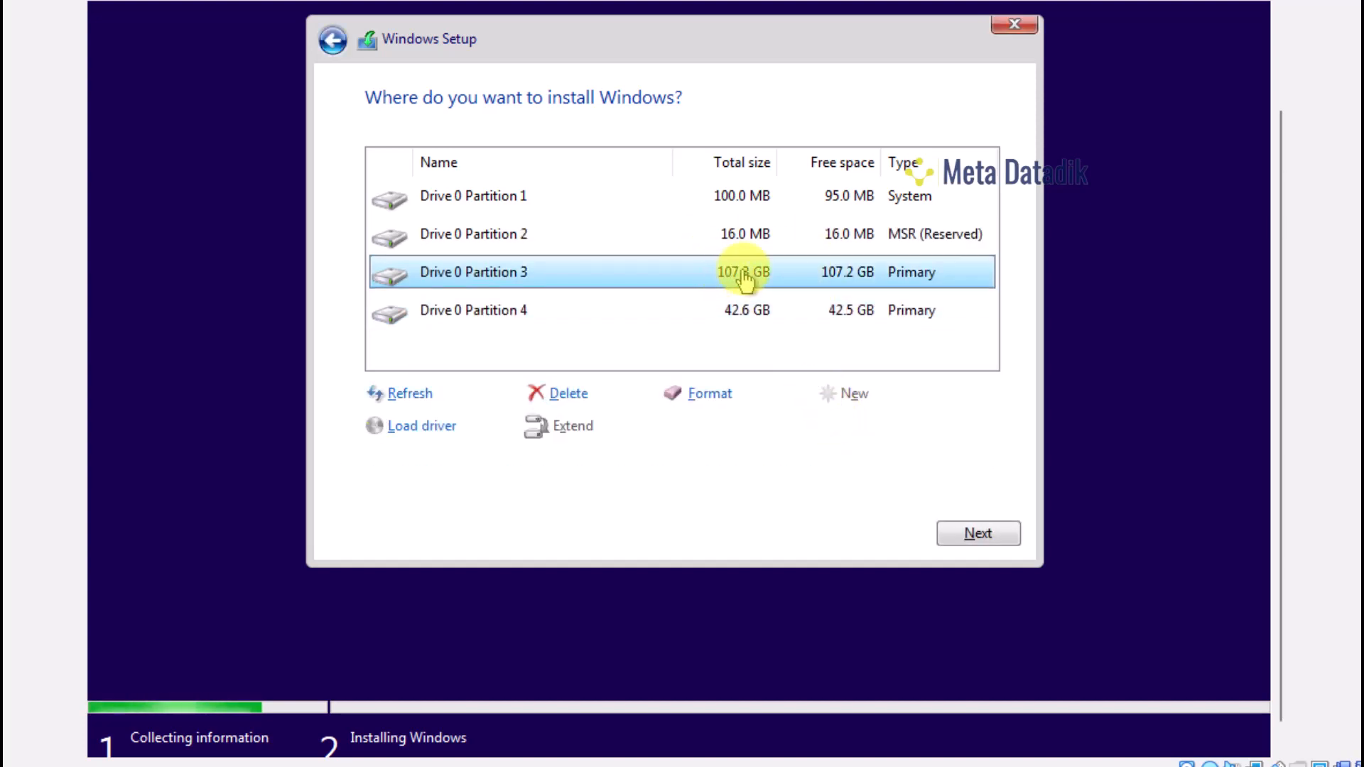
pyautogui.click(746, 311)
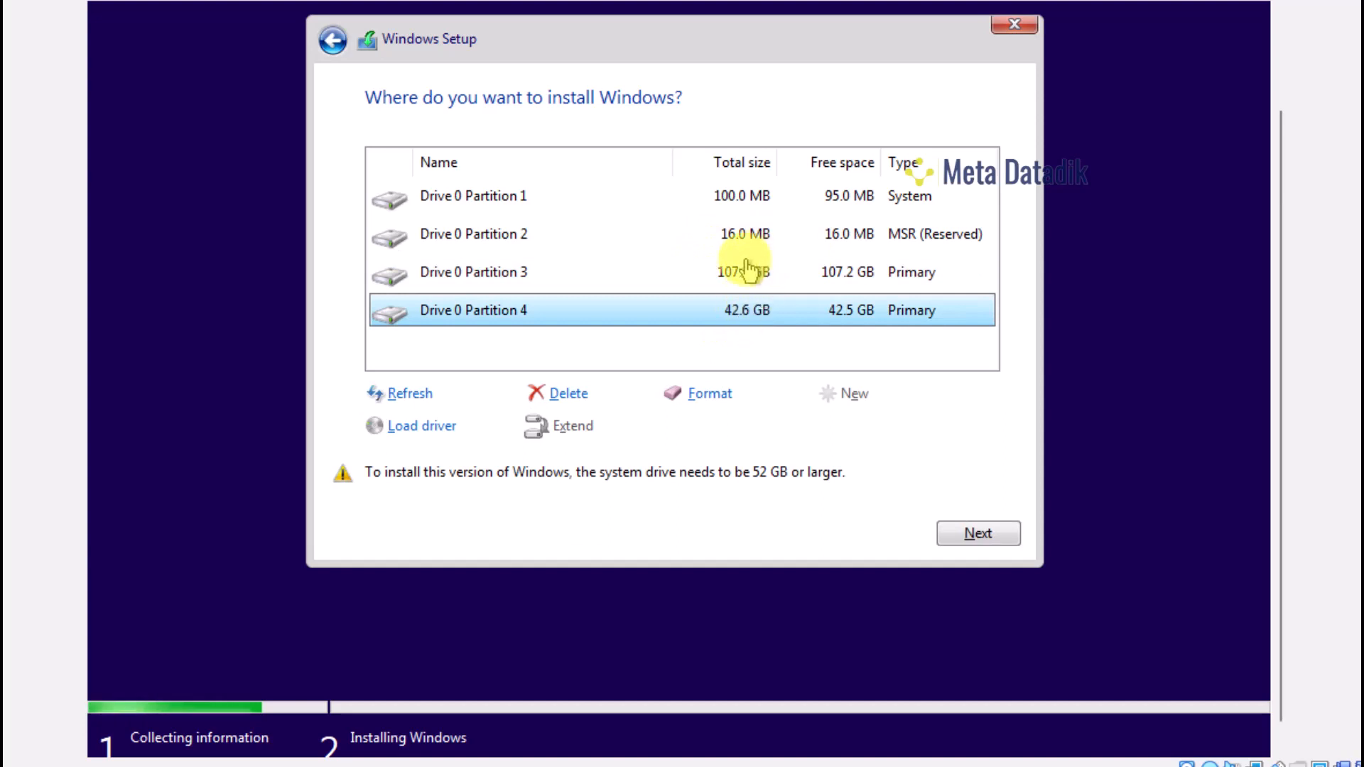
pyautogui.click(712, 283)
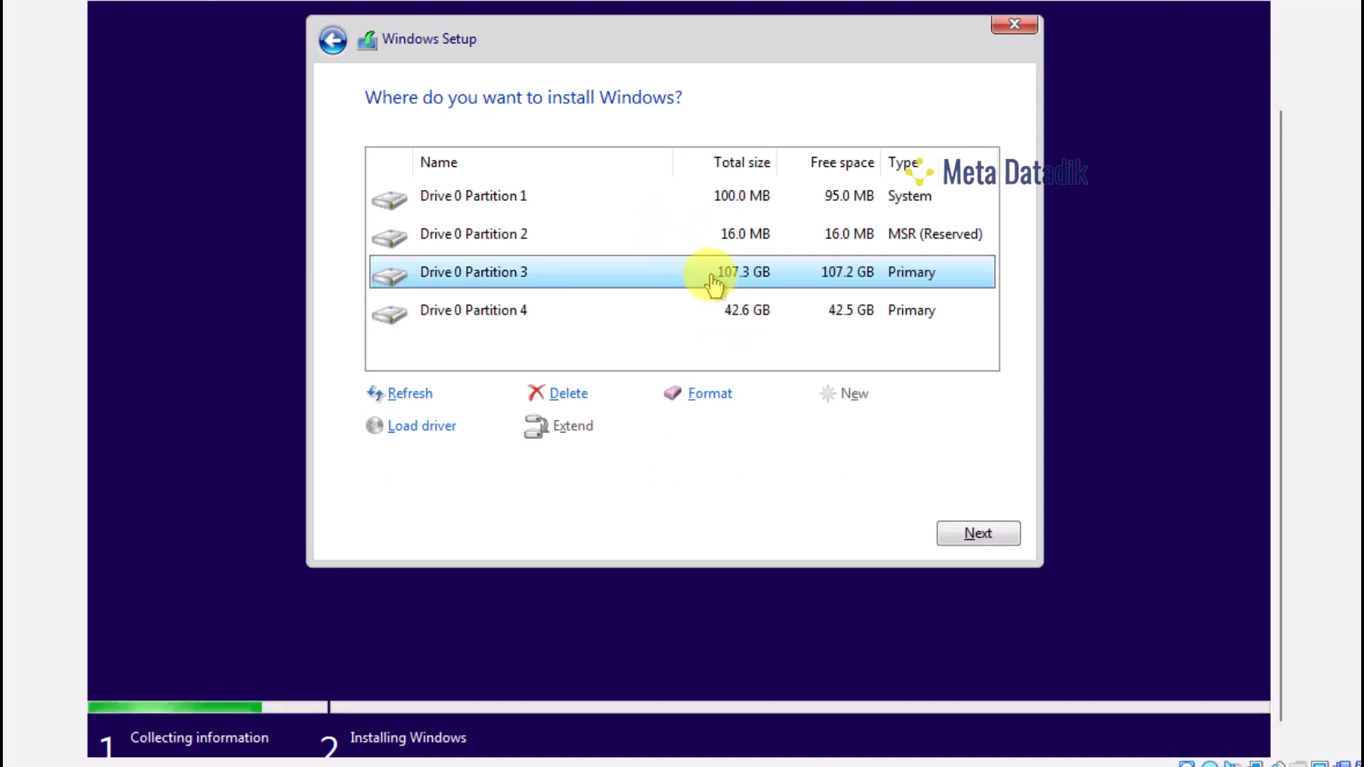
pyautogui.click(755, 313)
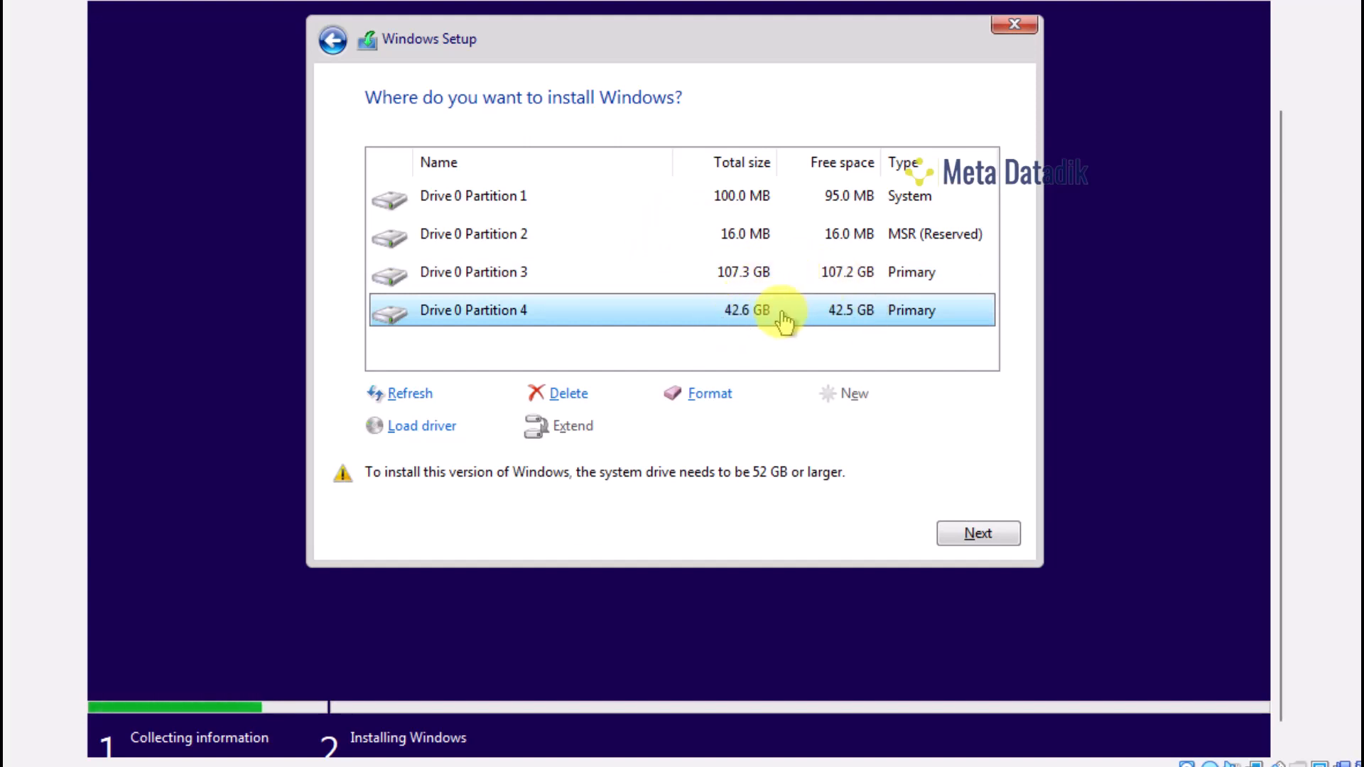
pyautogui.click(780, 278)
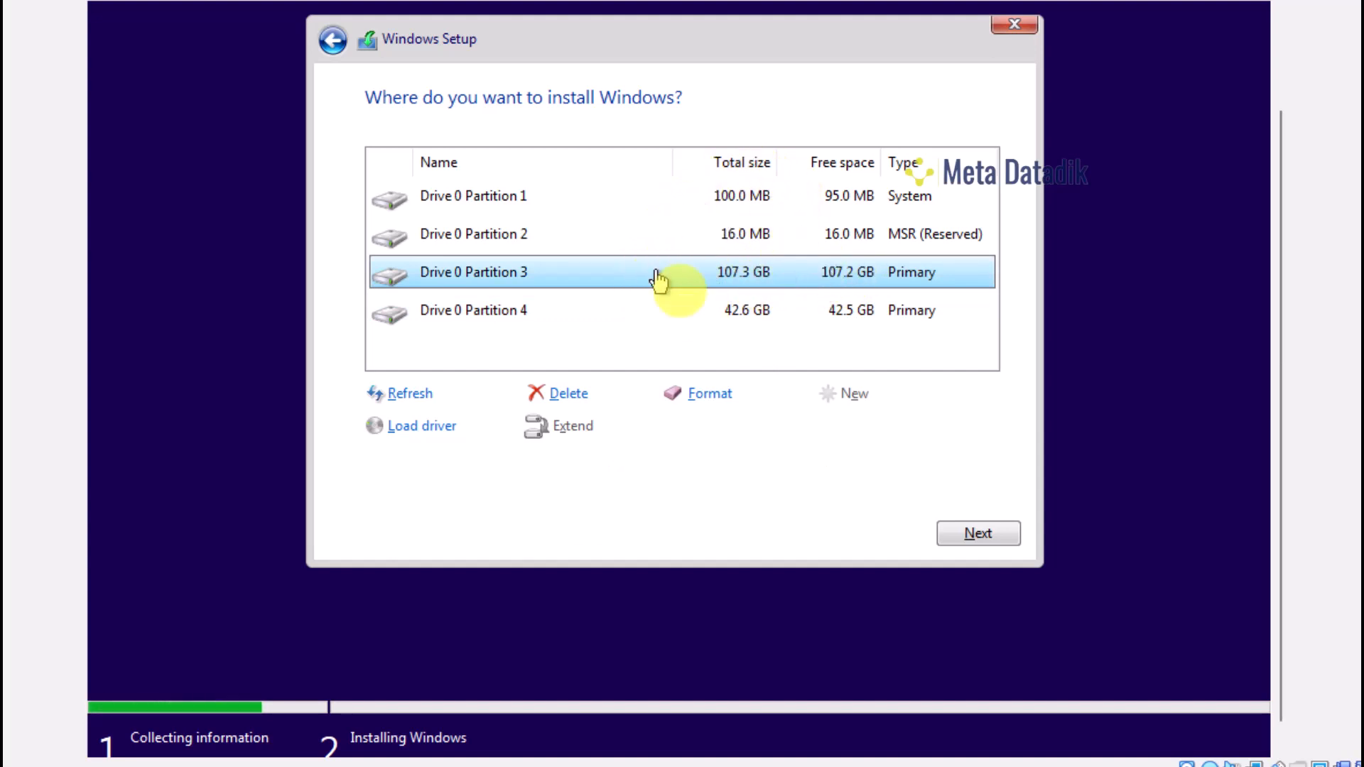
pyautogui.click(724, 319)
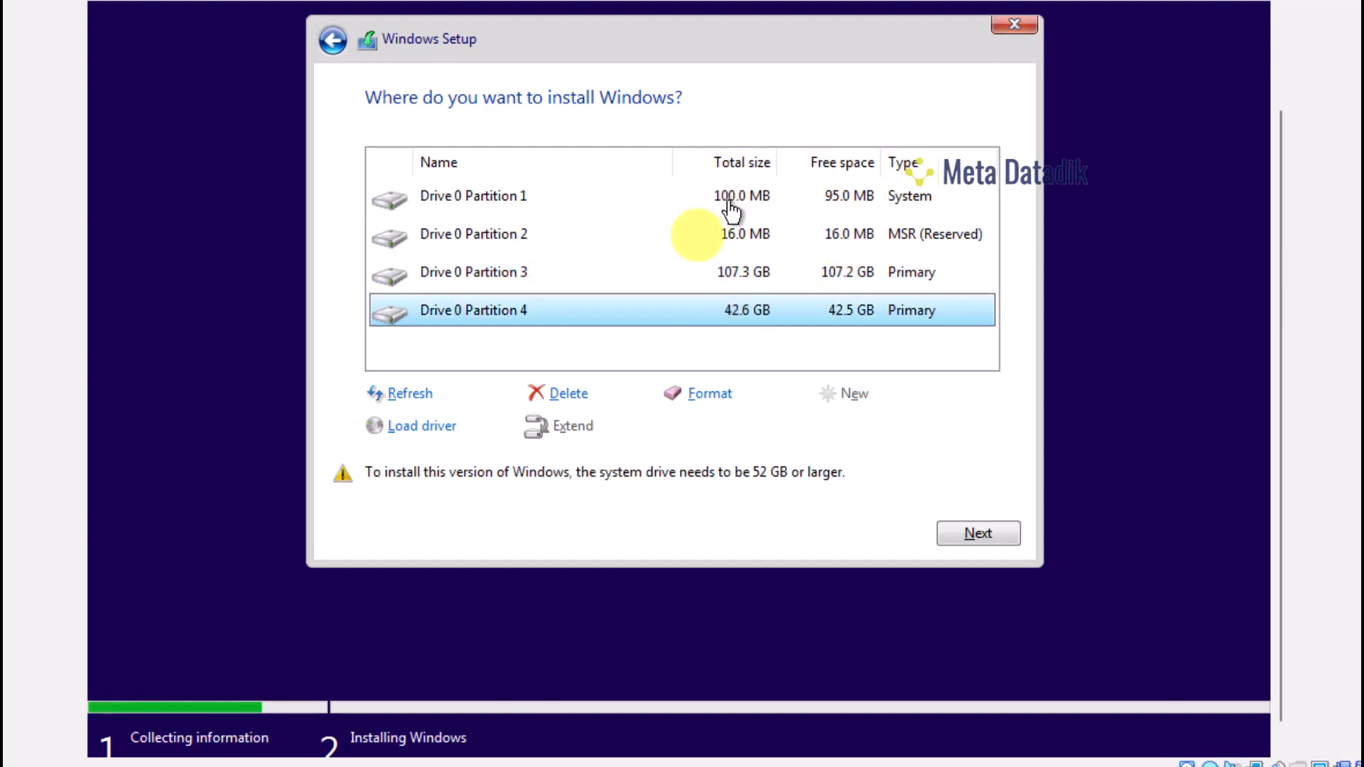
pyautogui.click(739, 275)
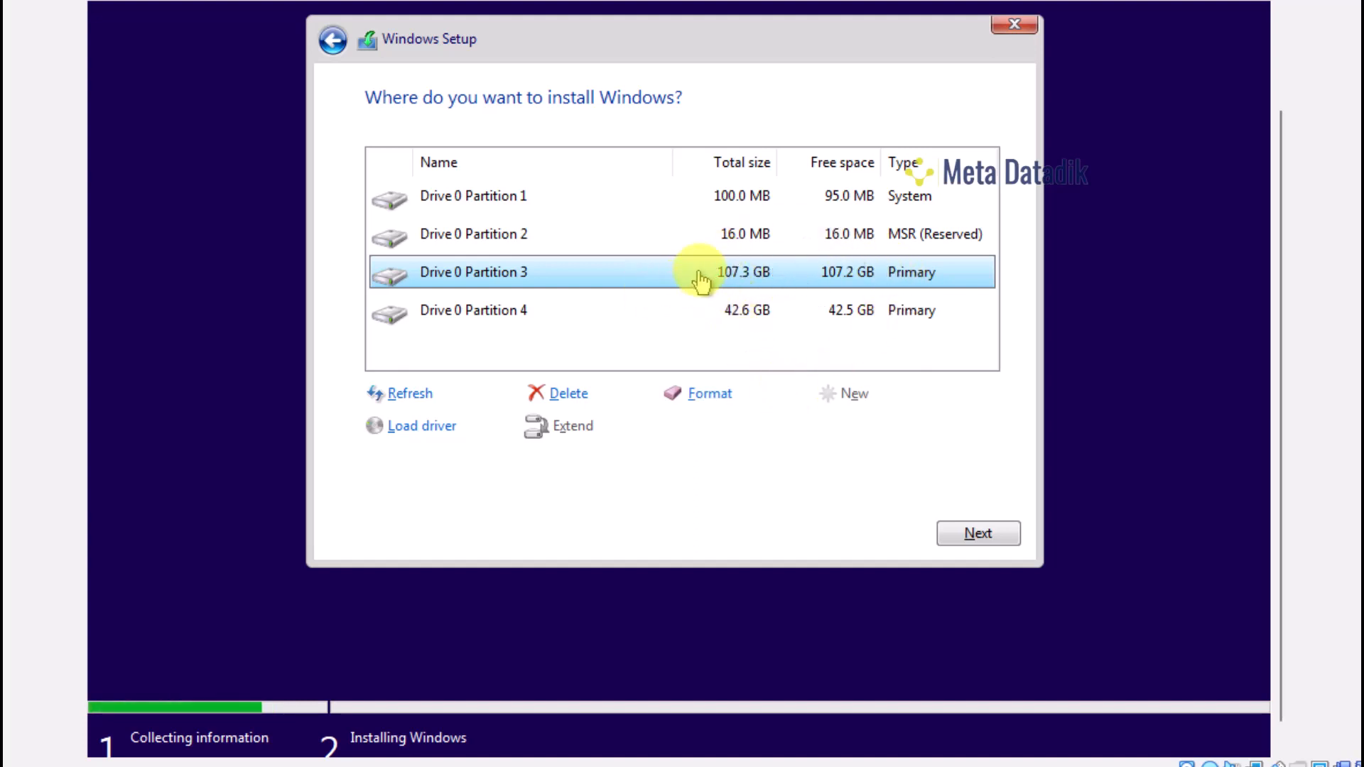
pyautogui.click(978, 548)
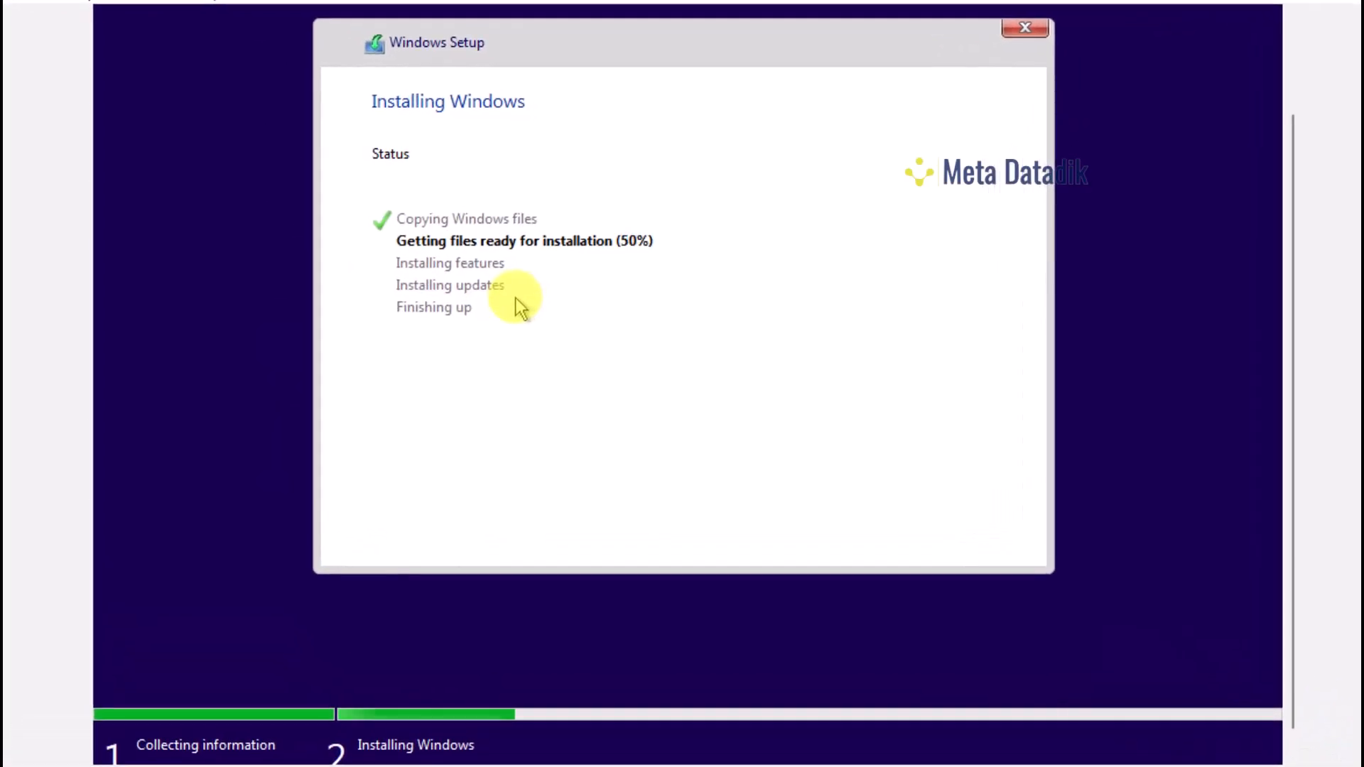
# Wait while Windows Setup installs and restarts to the 'Just a moment...' screen
pyautogui.scroll(-1, 1294, 189)
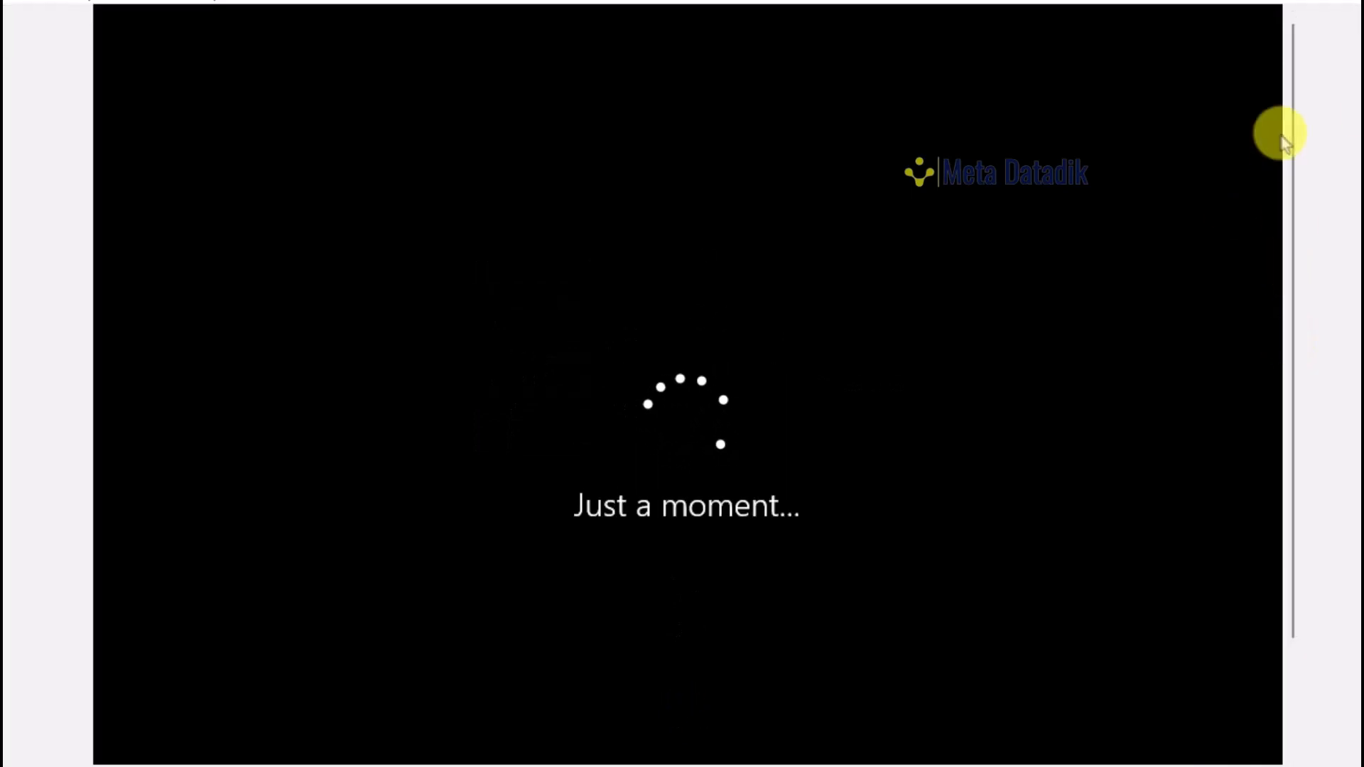
# Scroll the VM window to show the country or region page, with Indonesia highlighted
pyautogui.moveTo(1299, 151); pyautogui.dragTo(1297, 191)
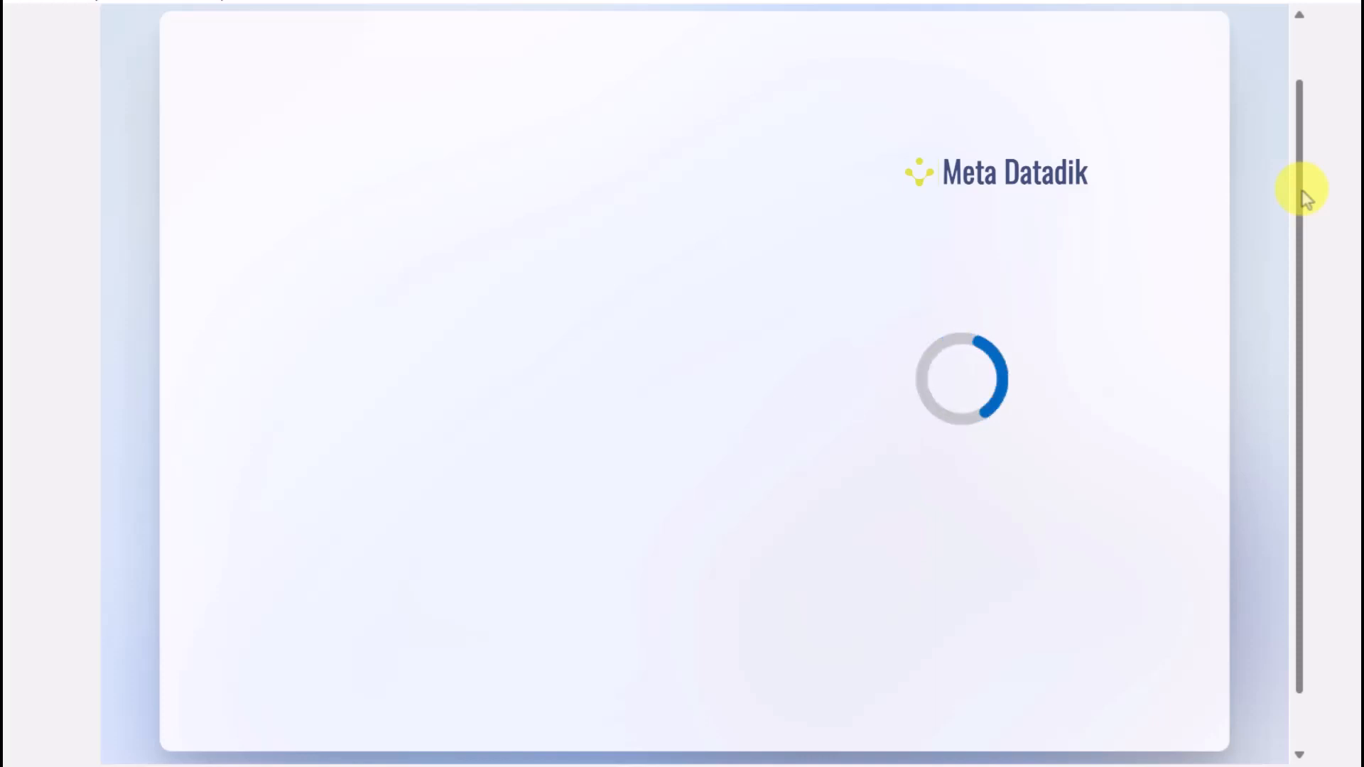
pyautogui.scroll(-1, 1306, 196)
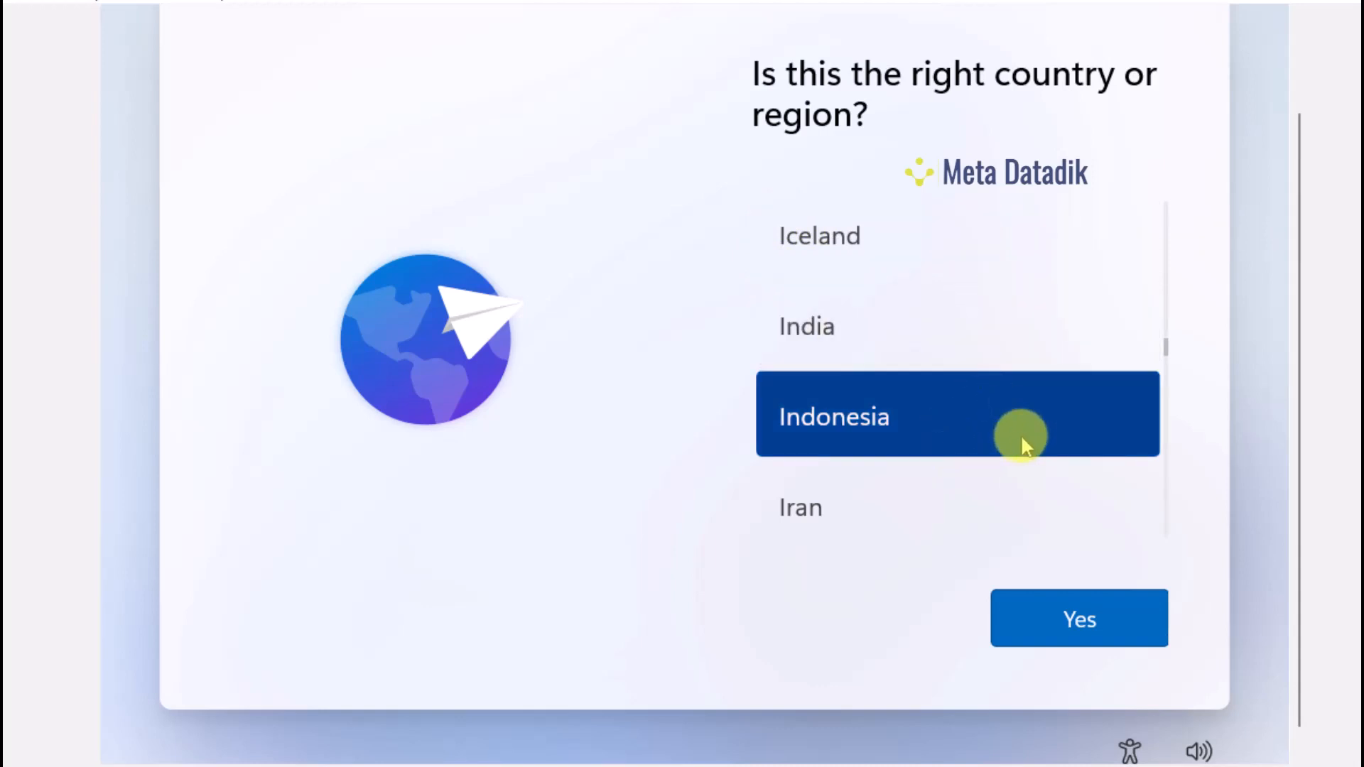
# Confirm Indonesia as the country or region and US as the keyboard layout
pyautogui.click(1101, 637)
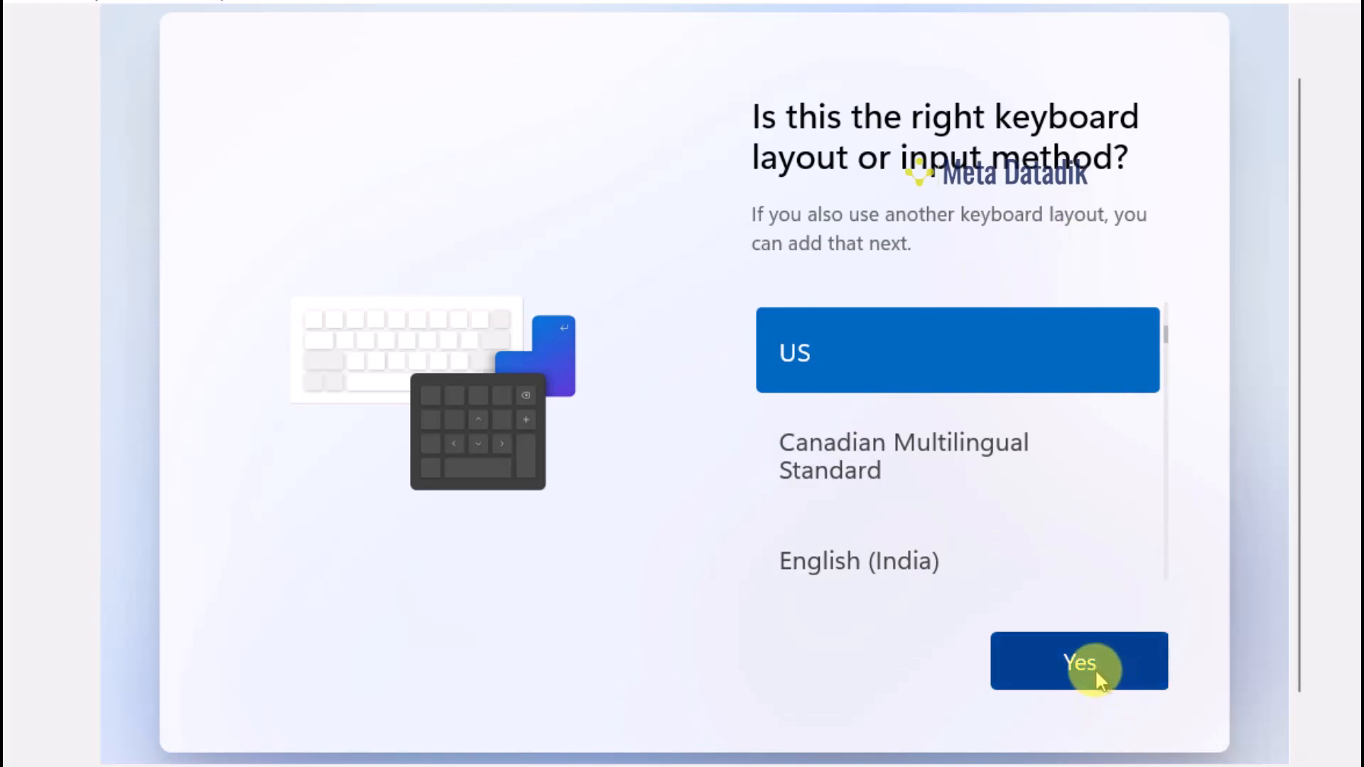
pyautogui.click(1094, 667)
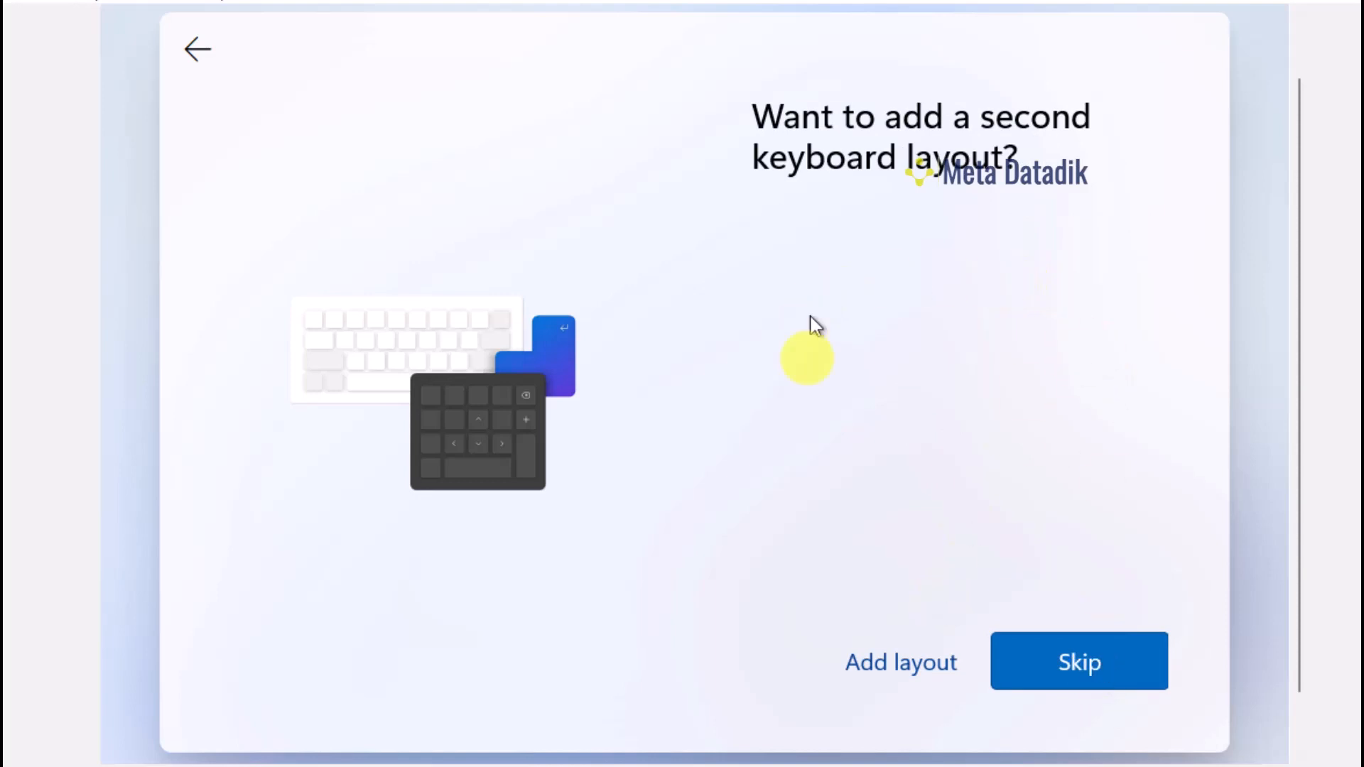
# Skip adding a second keyboard layout and check the VM's network adapter options during the update check
pyautogui.click(1021, 662)
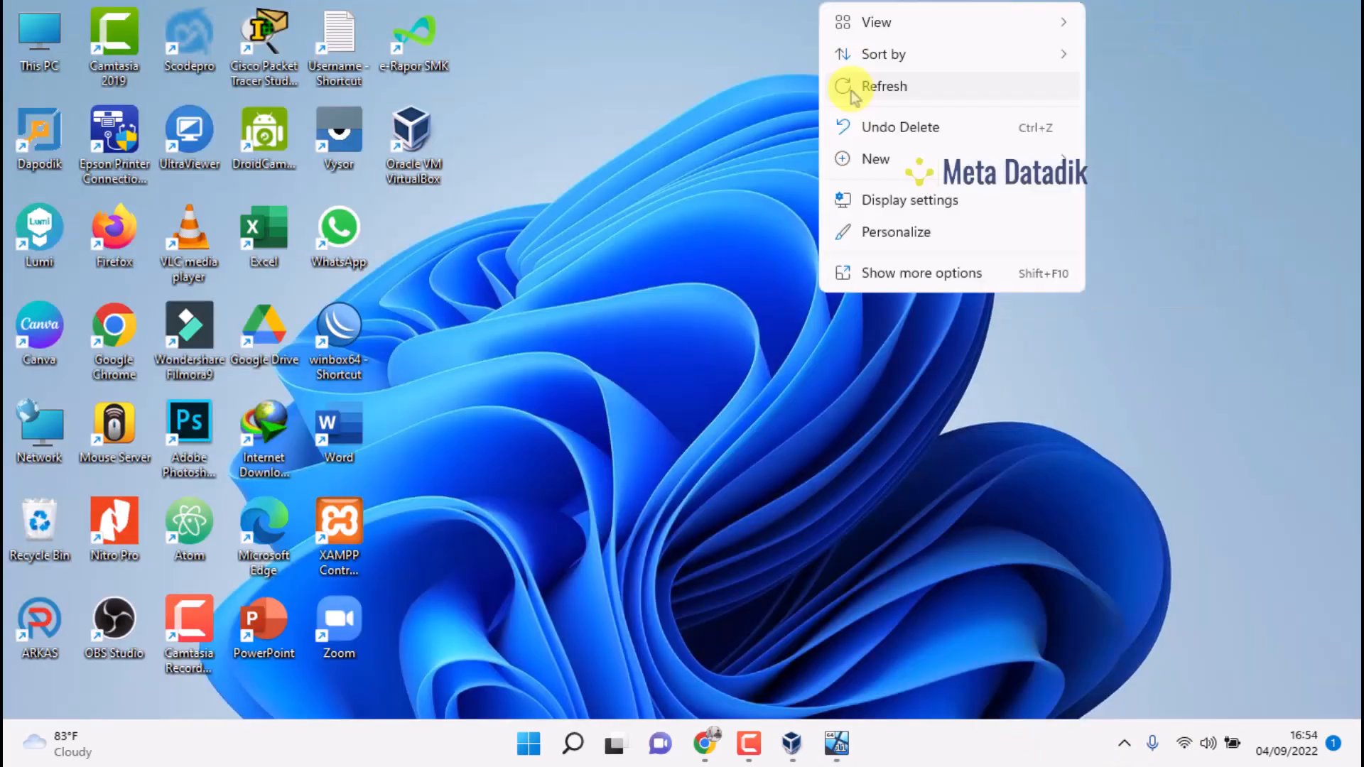
pyautogui.click(836, 743)
pyautogui.rightClick(1172, 708)
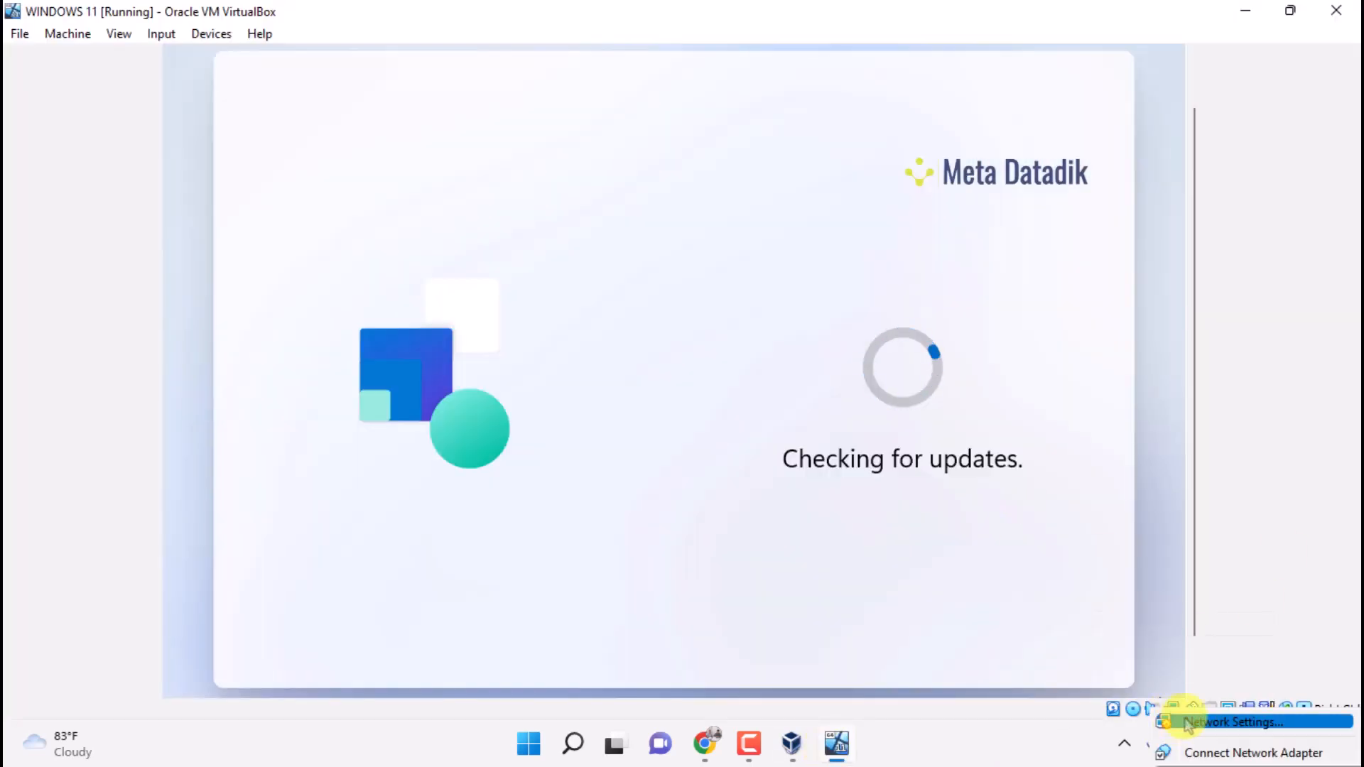
pyautogui.click(1186, 723)
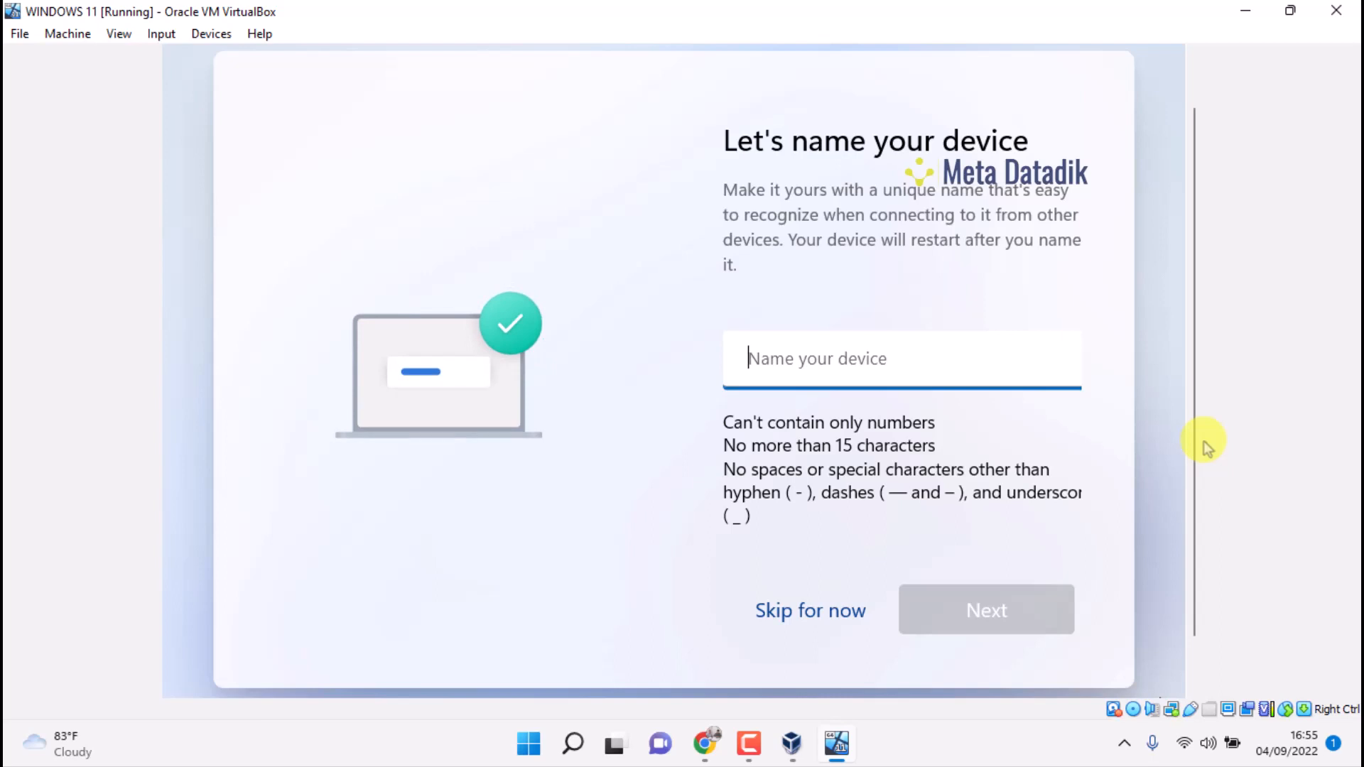
# Enter a device name, delete the space between its two parts, and submit it
pyautogui.write('Muba Sidauruk')
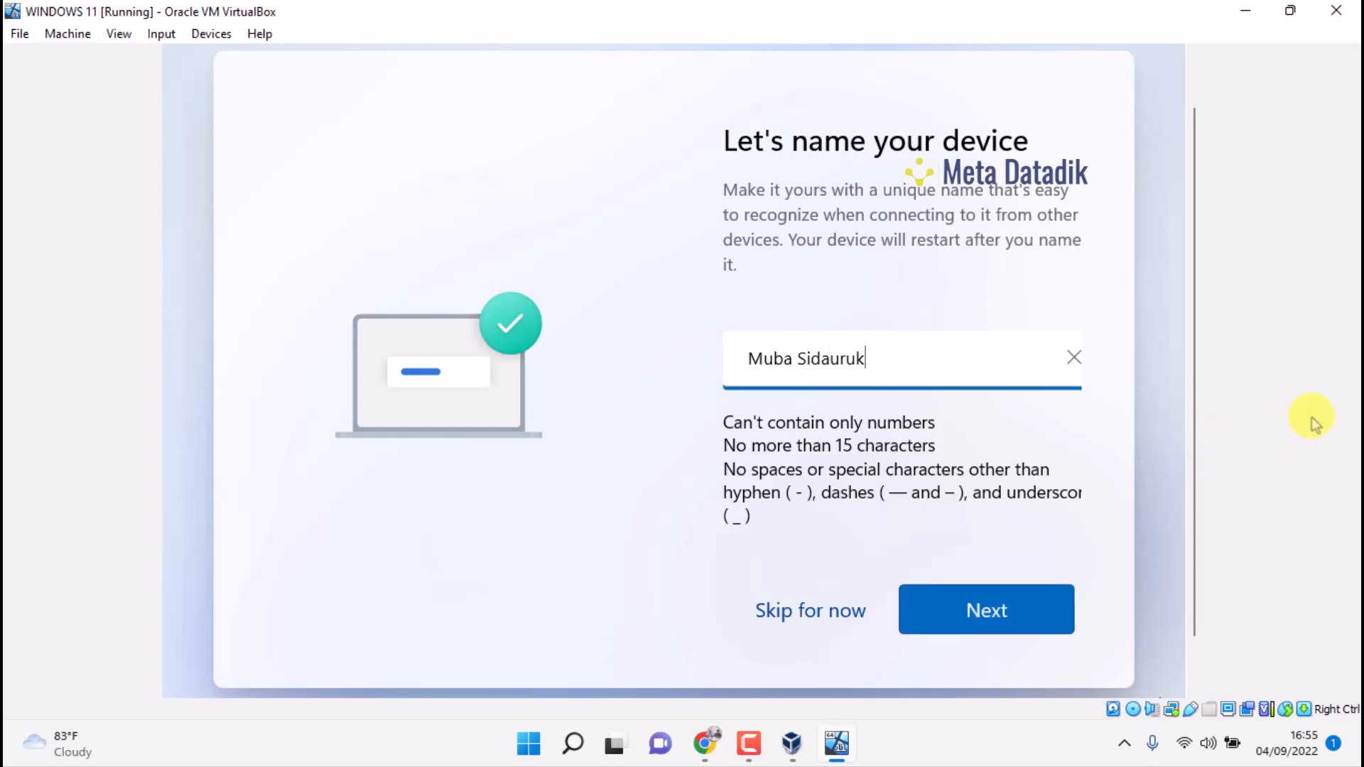
pyautogui.click(985, 612)
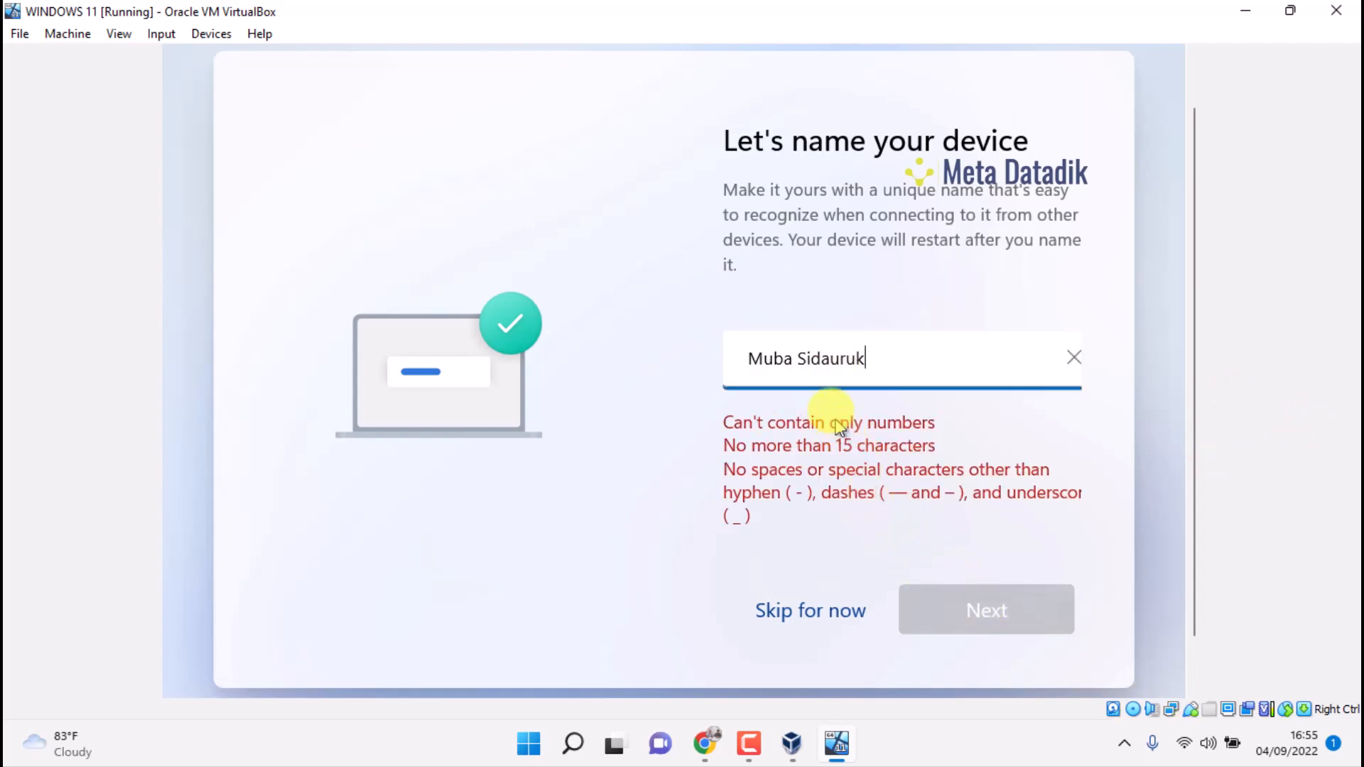
pyautogui.click(793, 357)
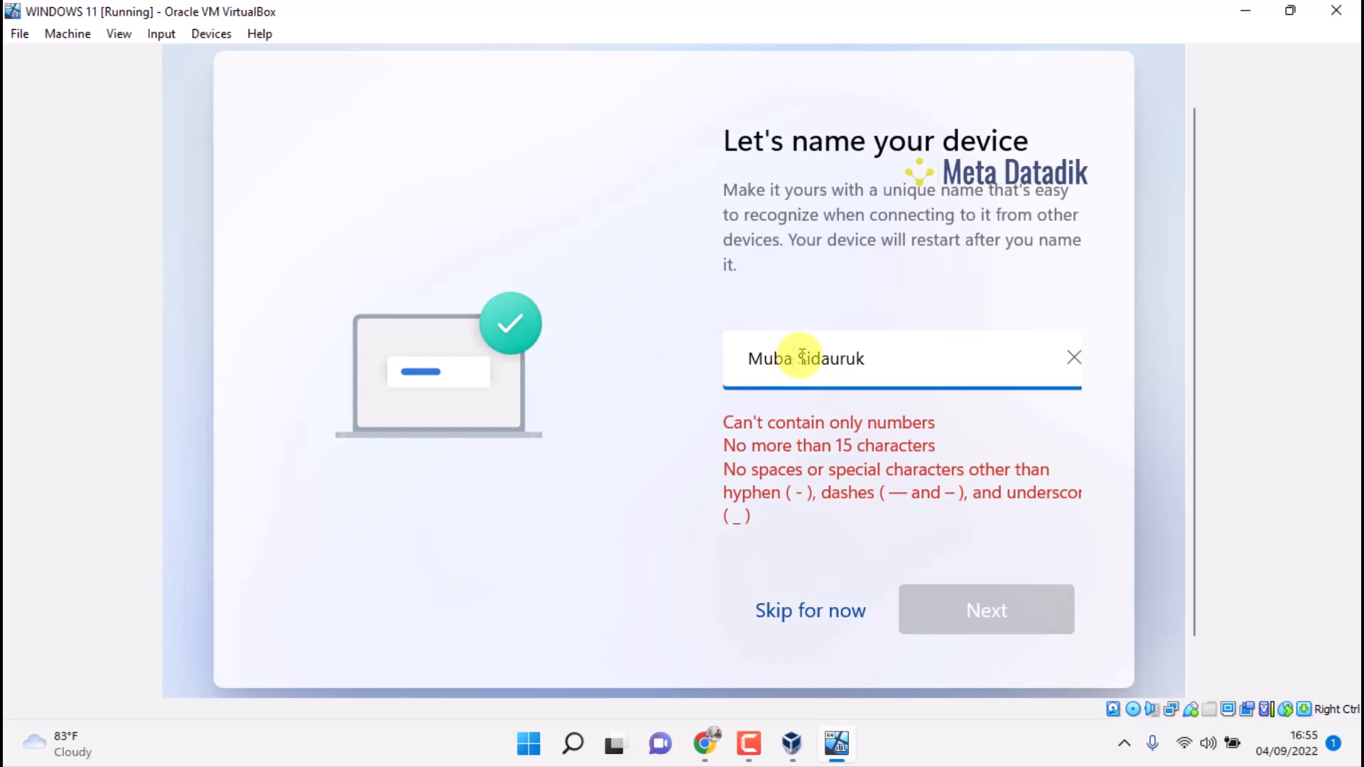
pyautogui.press('BackSpace')
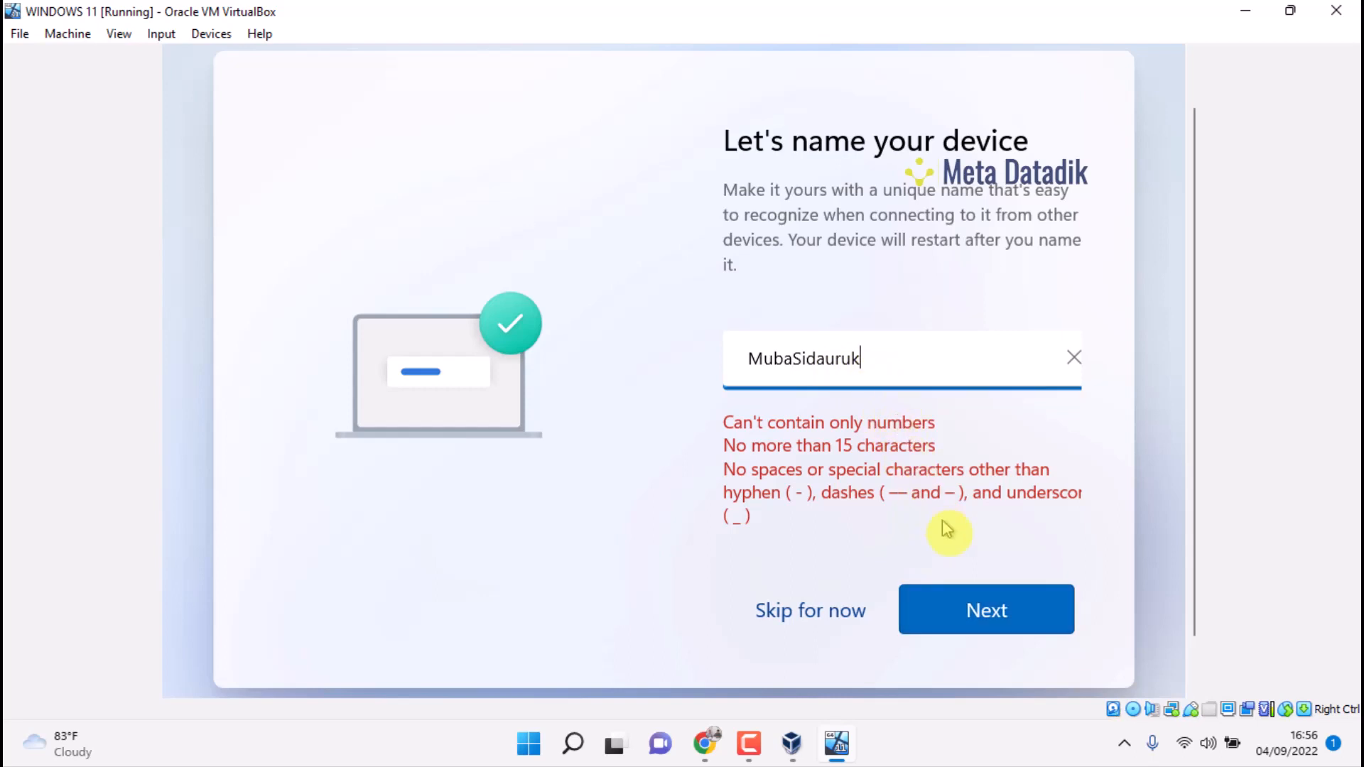
pyautogui.click(957, 609)
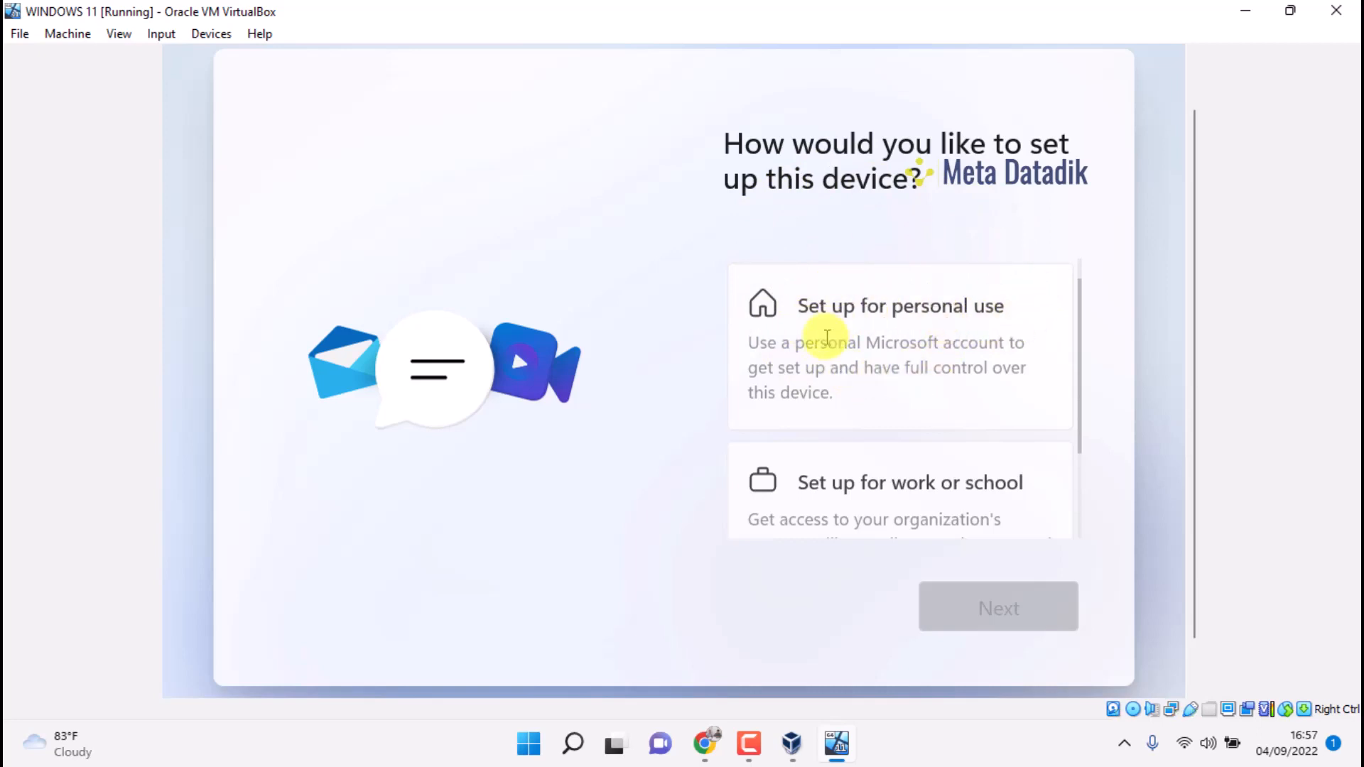
# Select 'Set up for personal use' and continue to the sign-in page
pyautogui.click(925, 325)
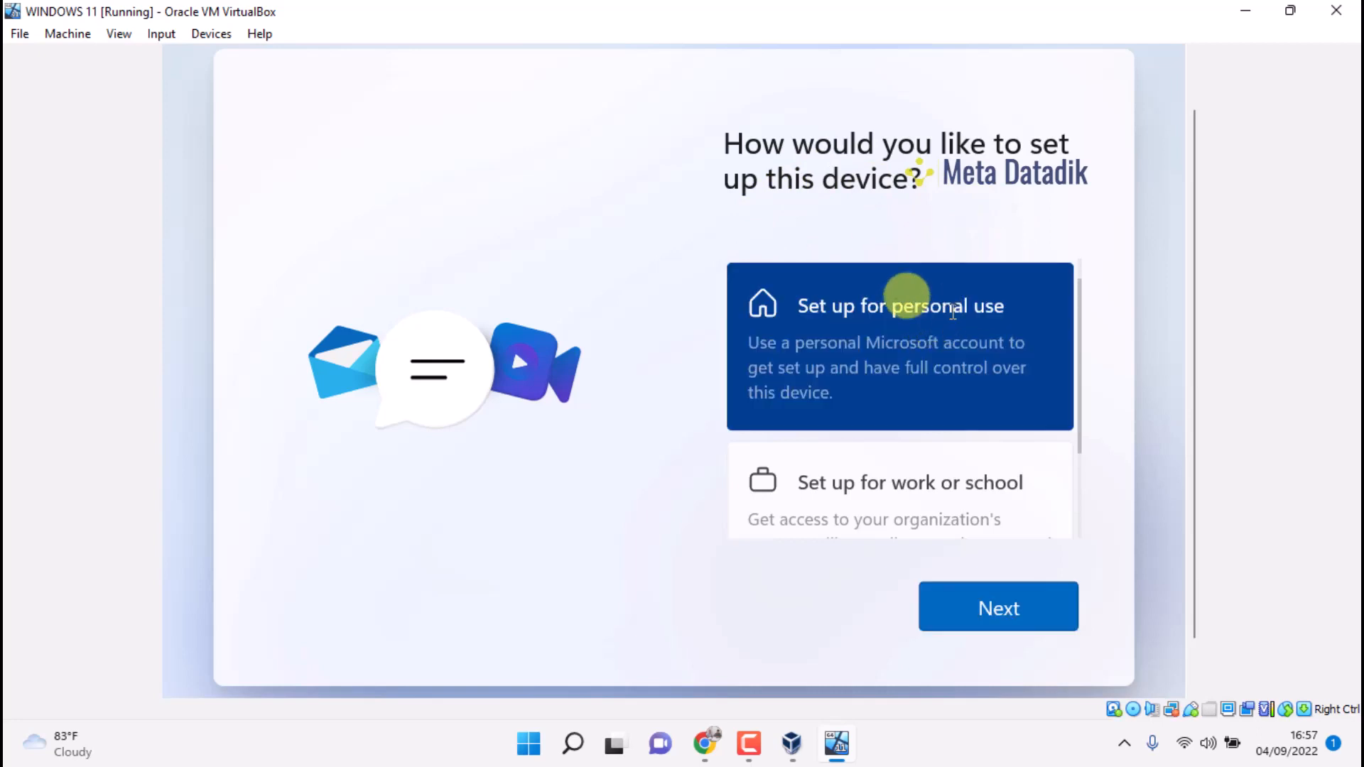
pyautogui.click(1006, 613)
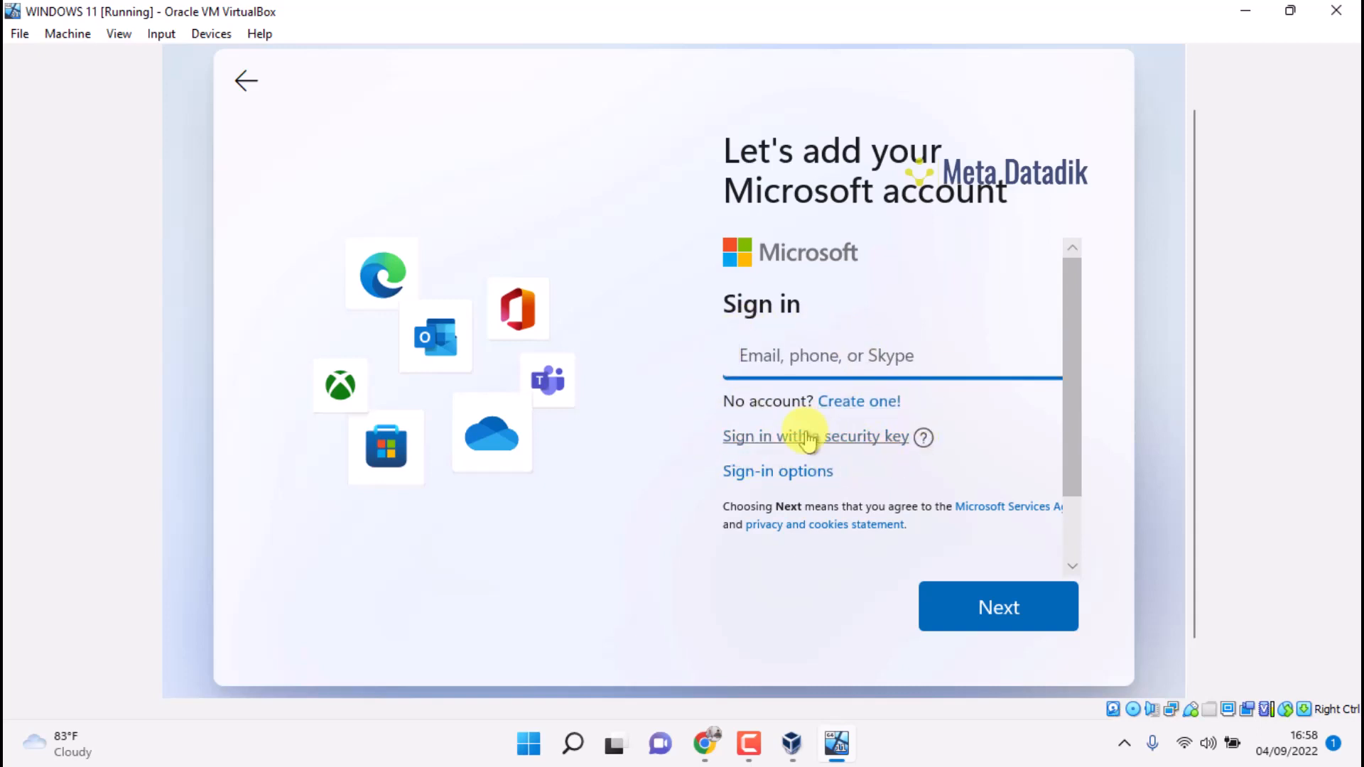
# Choose Offline account under Sign-in options and skip the Microsoft account
pyautogui.click(767, 475)
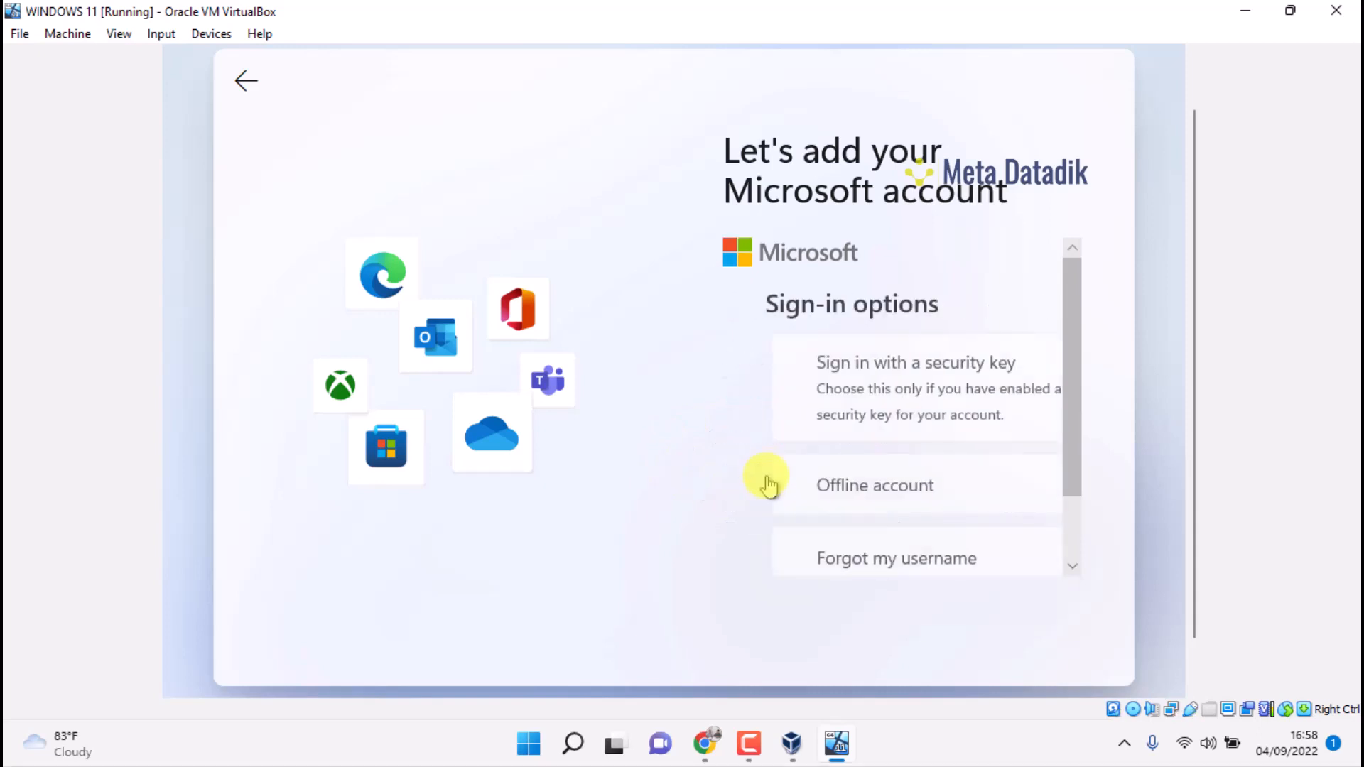
pyautogui.click(861, 405)
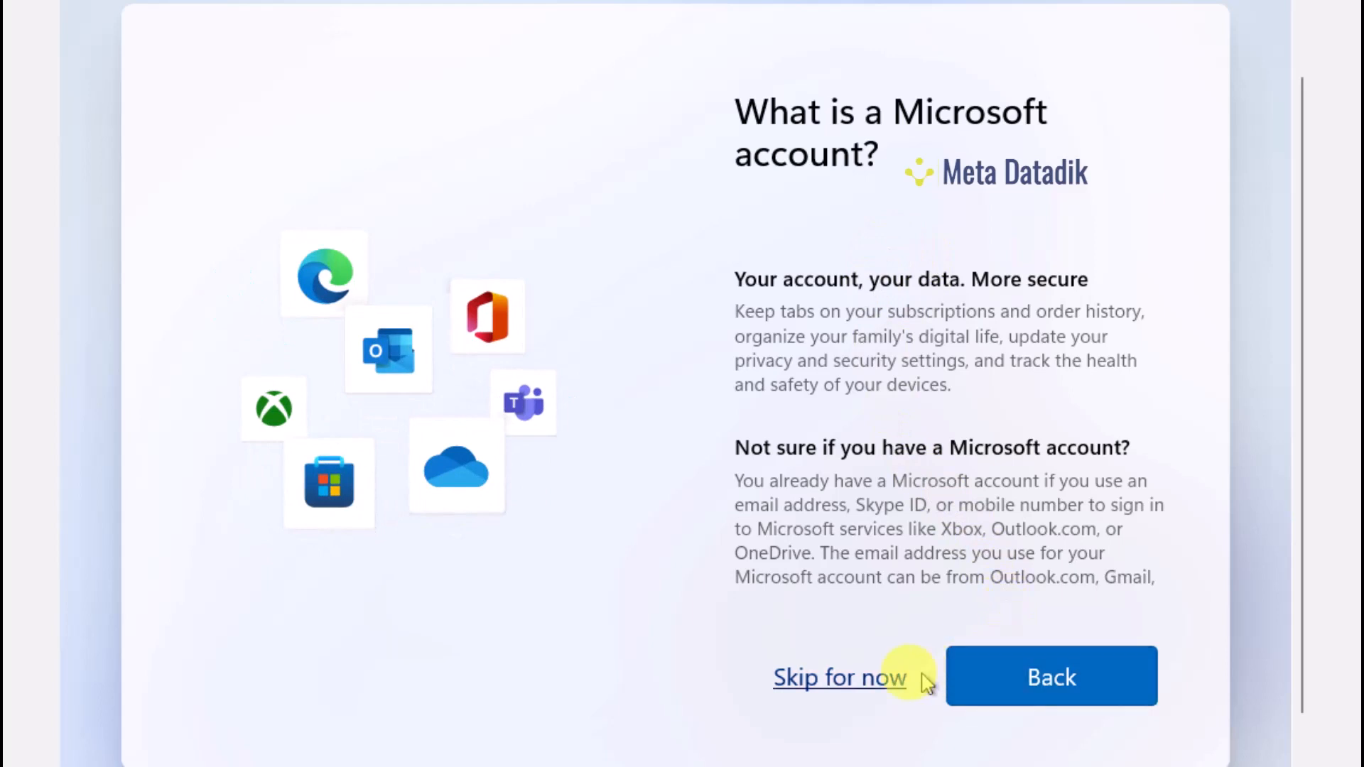
pyautogui.click(824, 686)
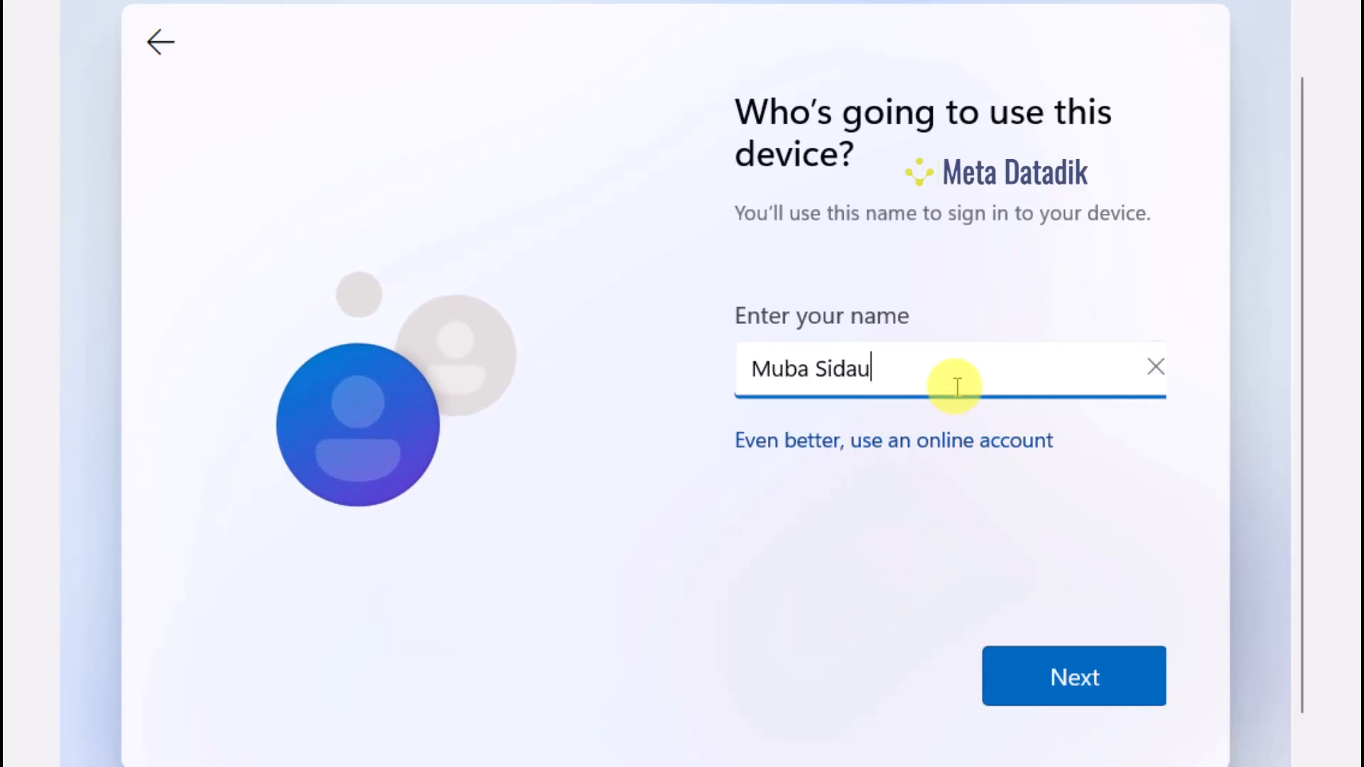
# Confirm the local user name, then enter the account password and re-enter it to confirm
pyautogui.click(1074, 680)
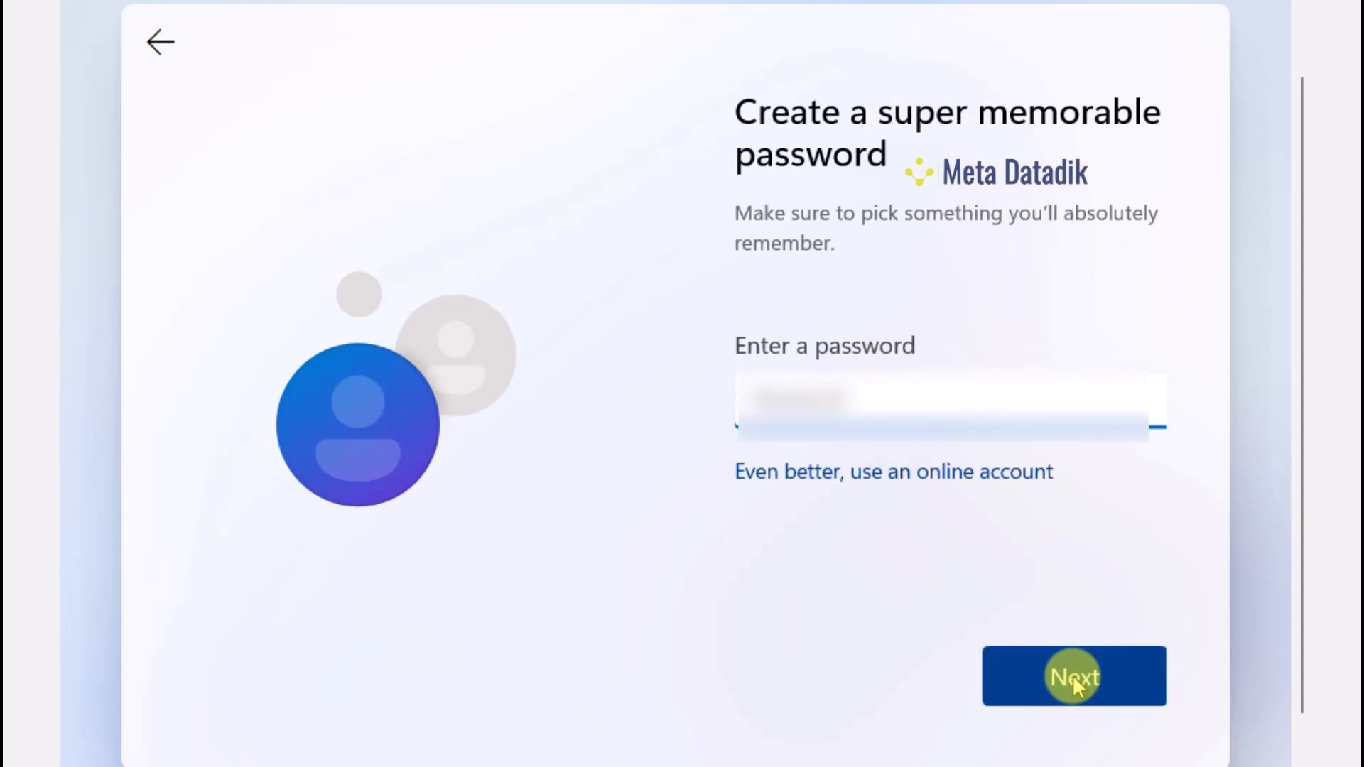
pyautogui.write('••••')
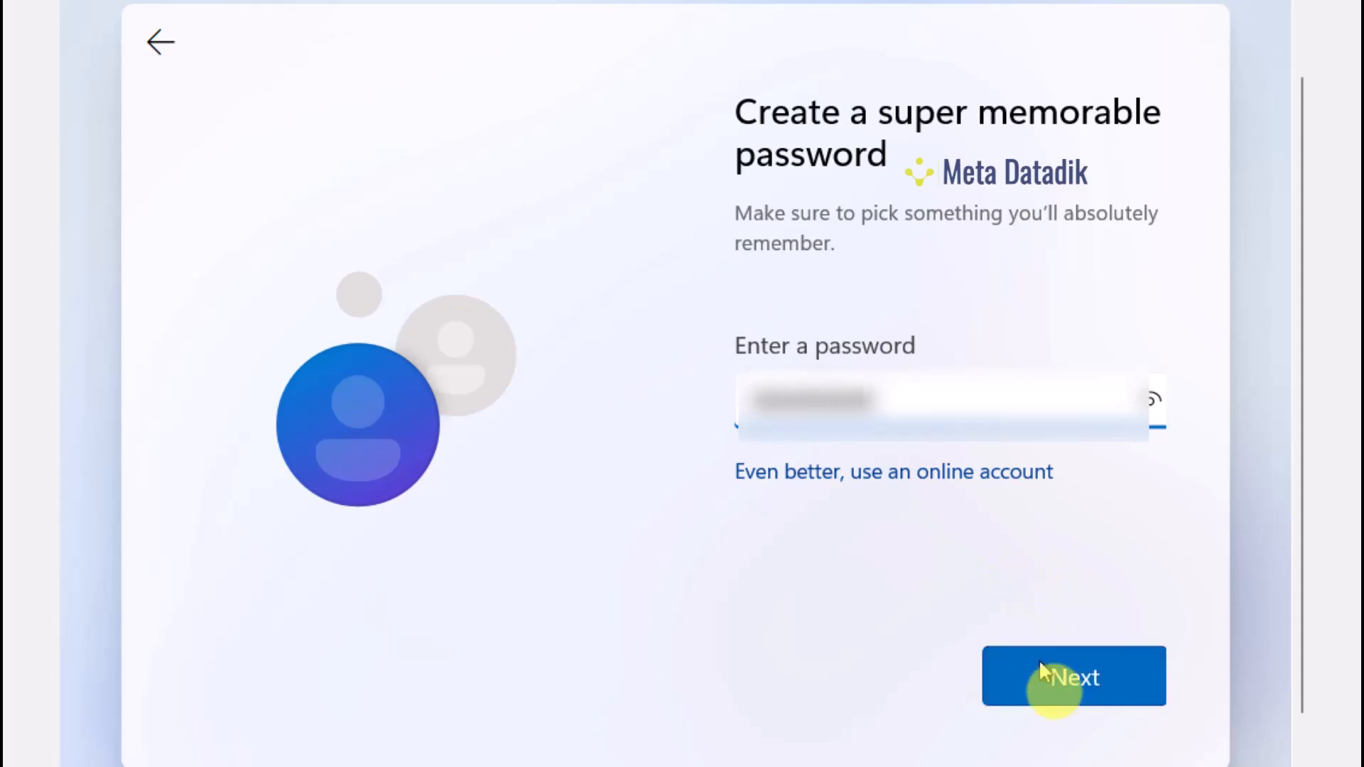
pyautogui.click(1073, 682)
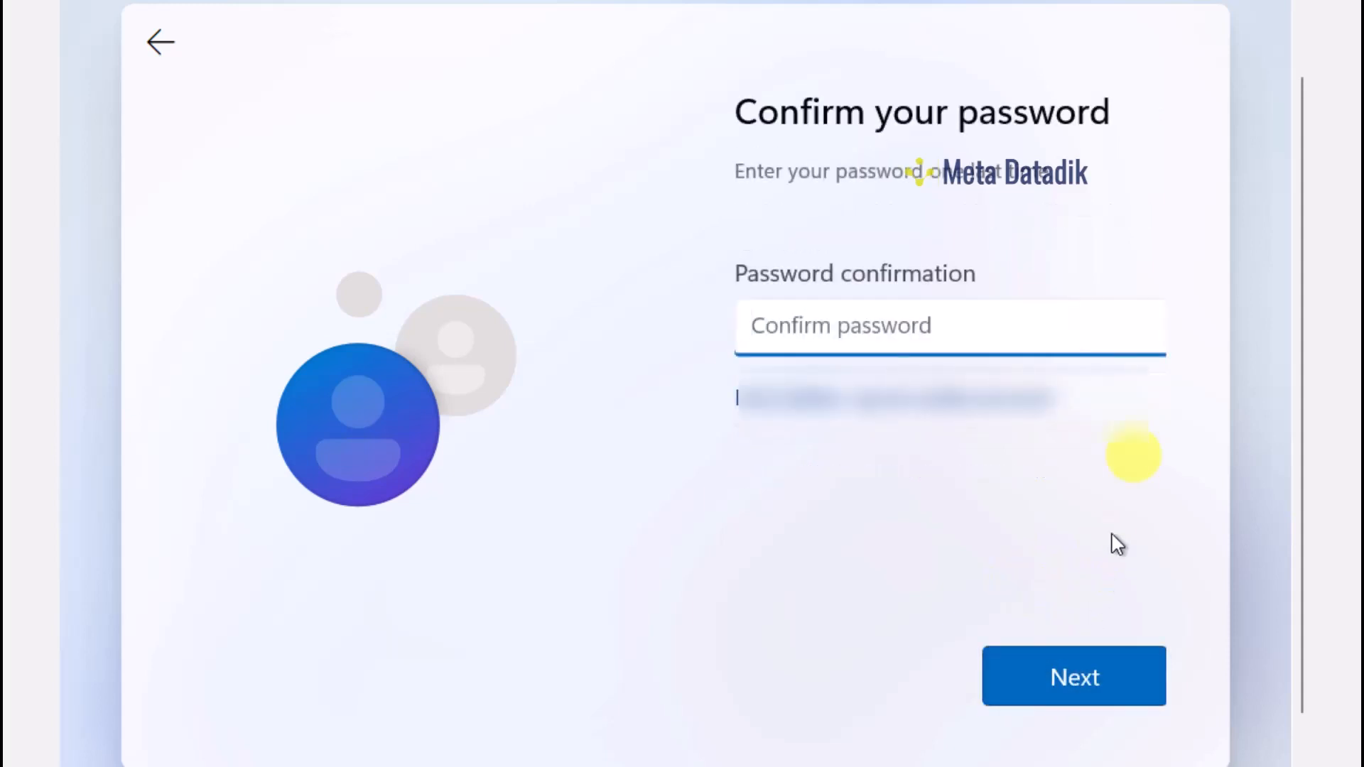
pyautogui.write('••••')
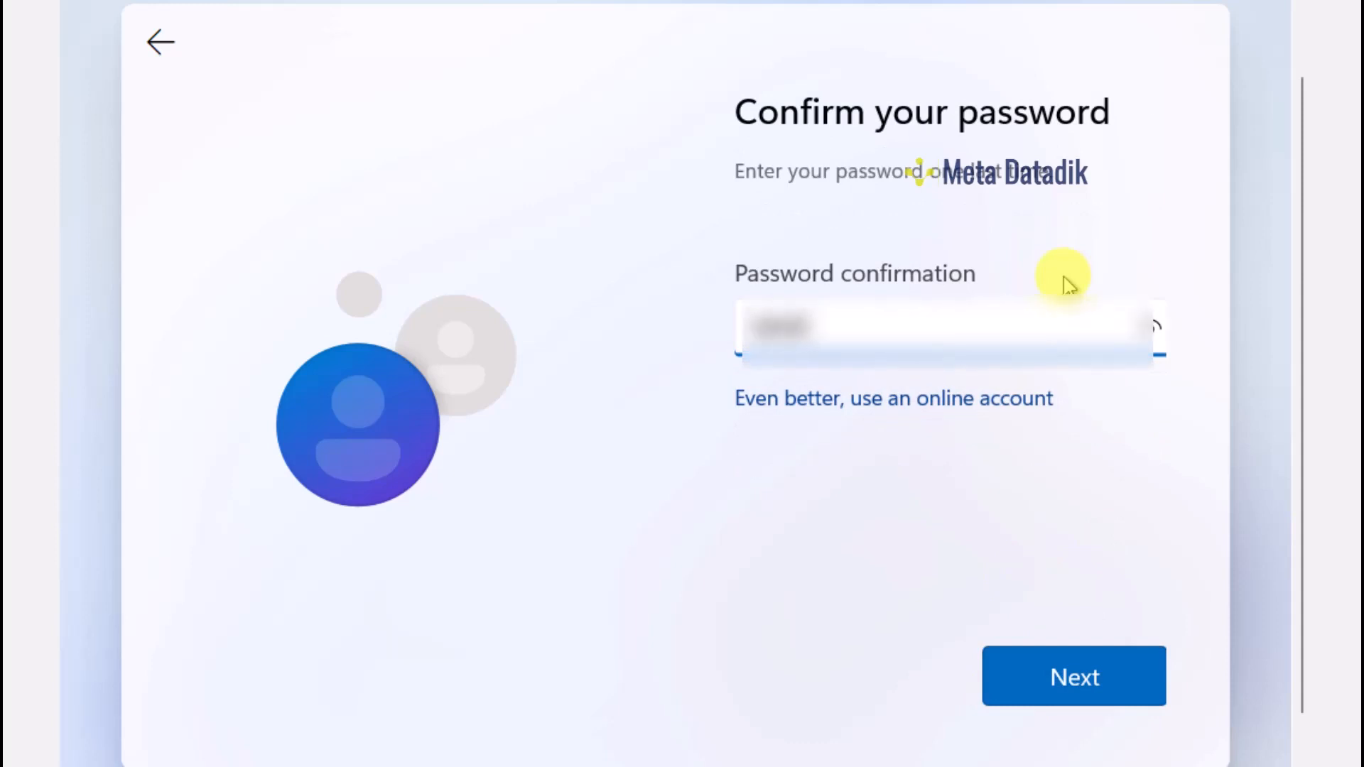
pyautogui.write('••••')
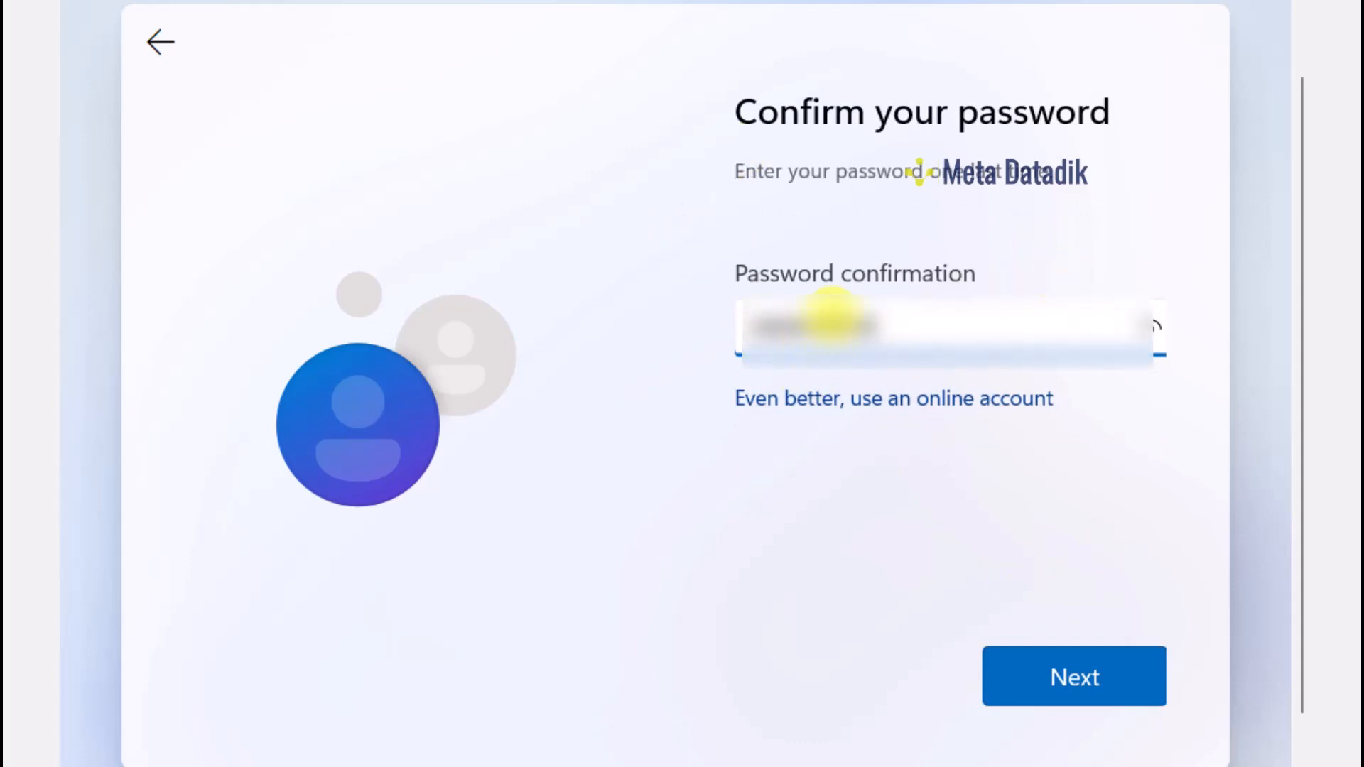
pyautogui.click(1088, 676)
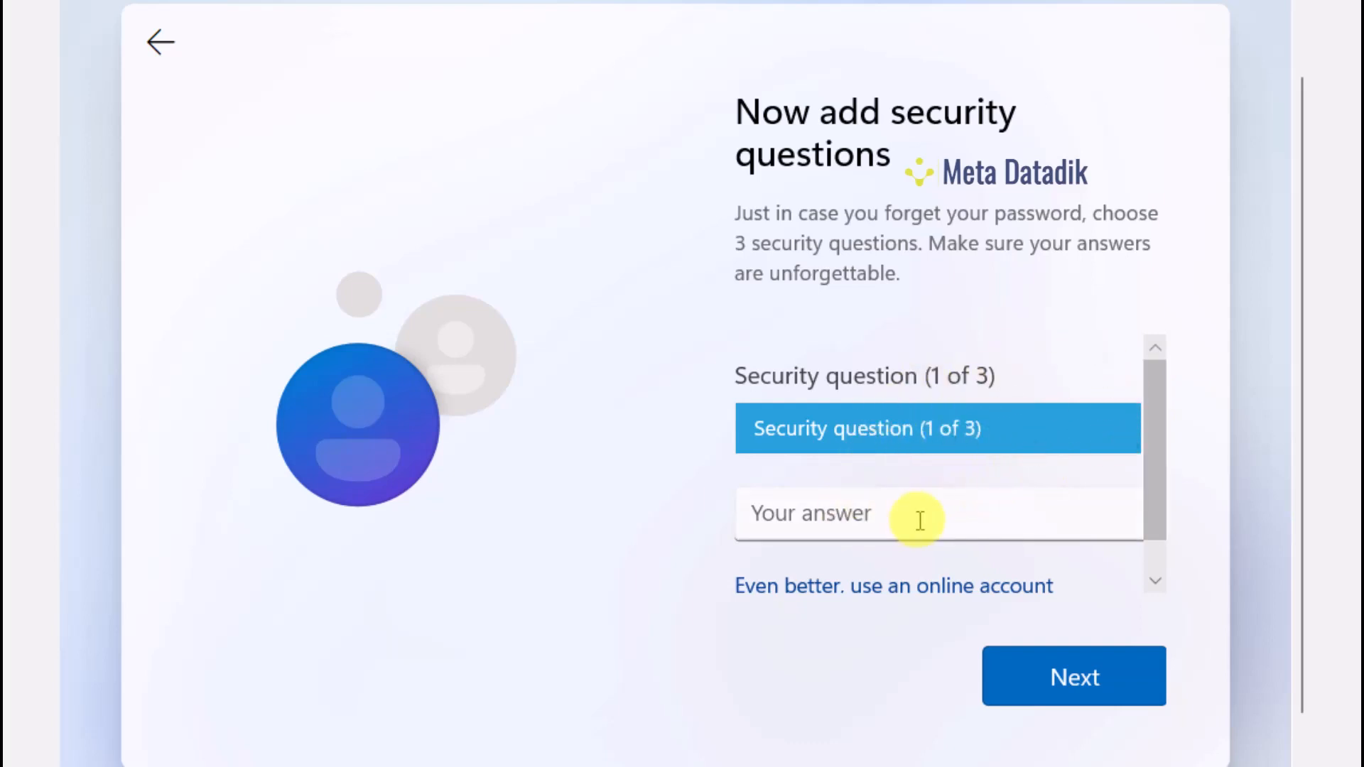
# Pick the first security question from the dropdown, type its answer, and submit
pyautogui.moveTo(1165, 421); pyautogui.dragTo(1178, 365)
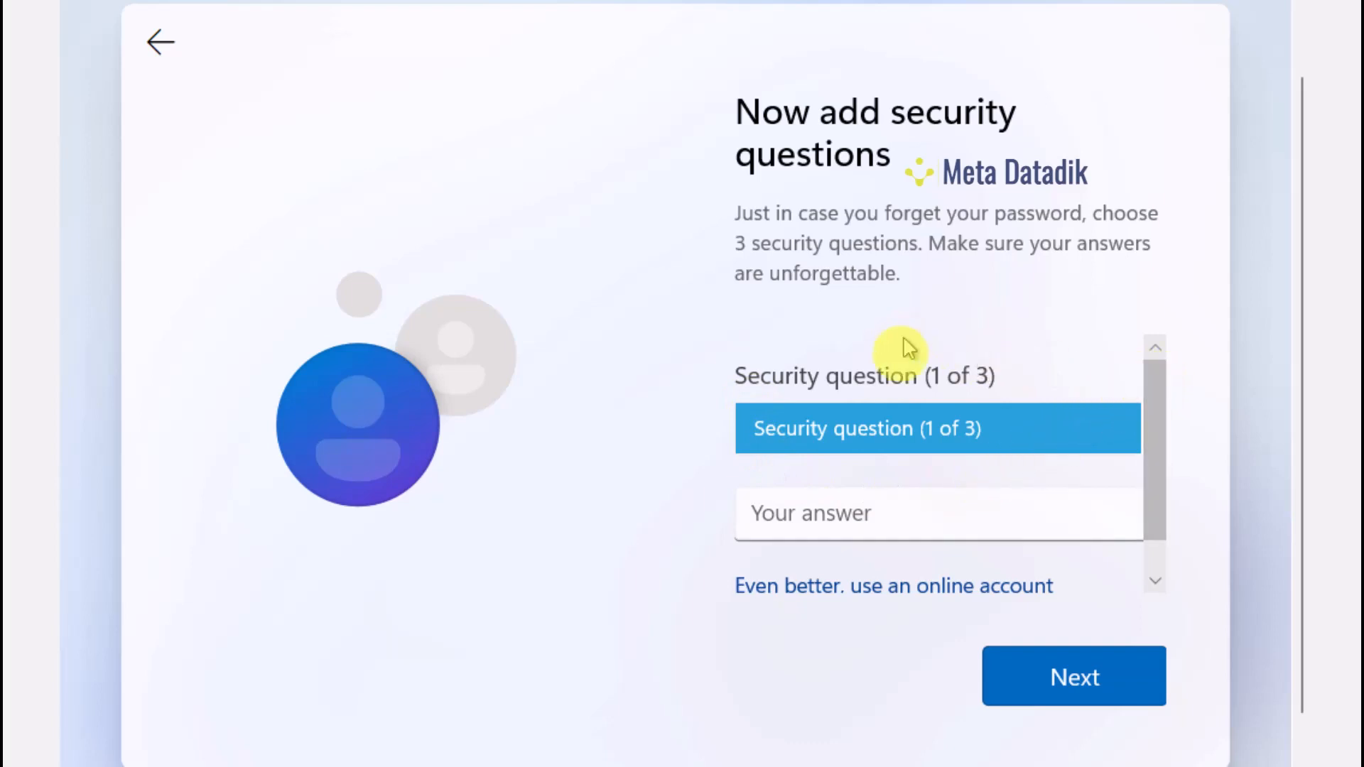
pyautogui.click(947, 365)
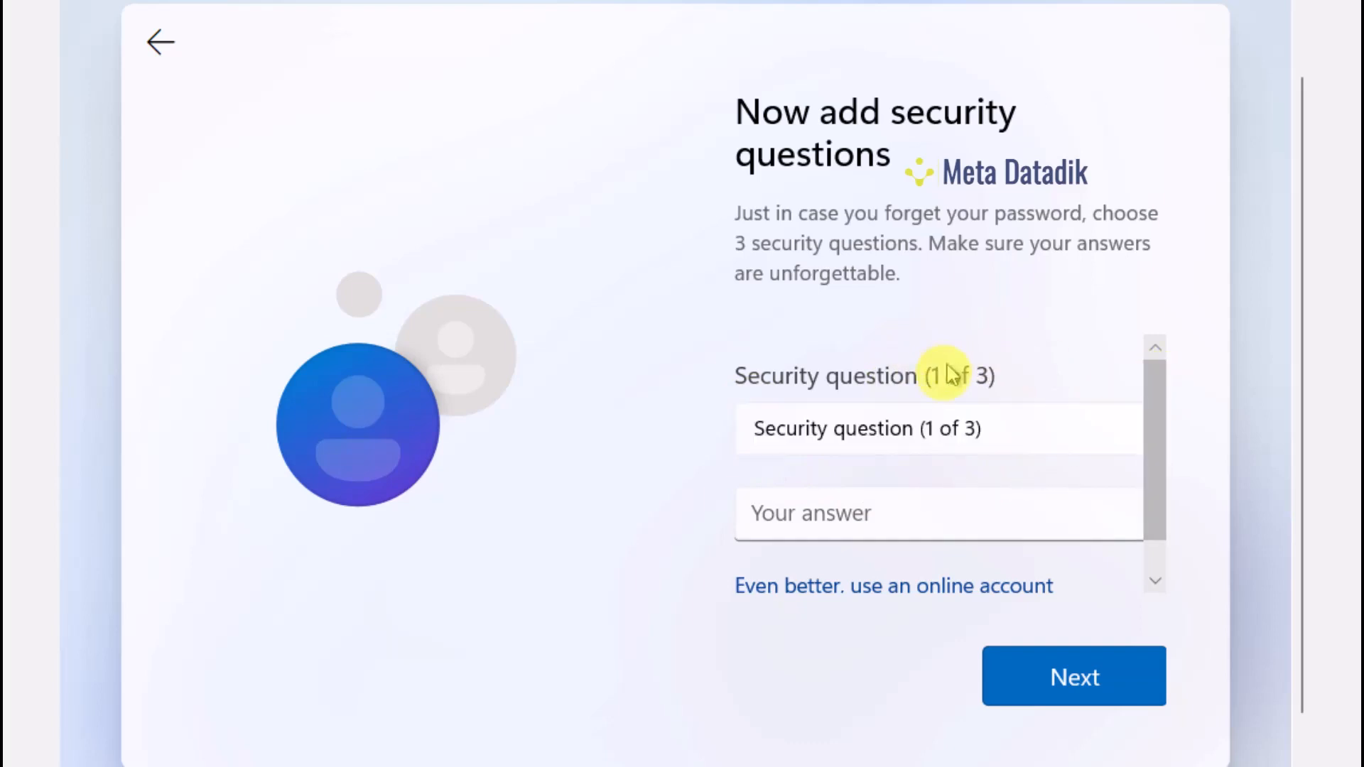
pyautogui.click(905, 430)
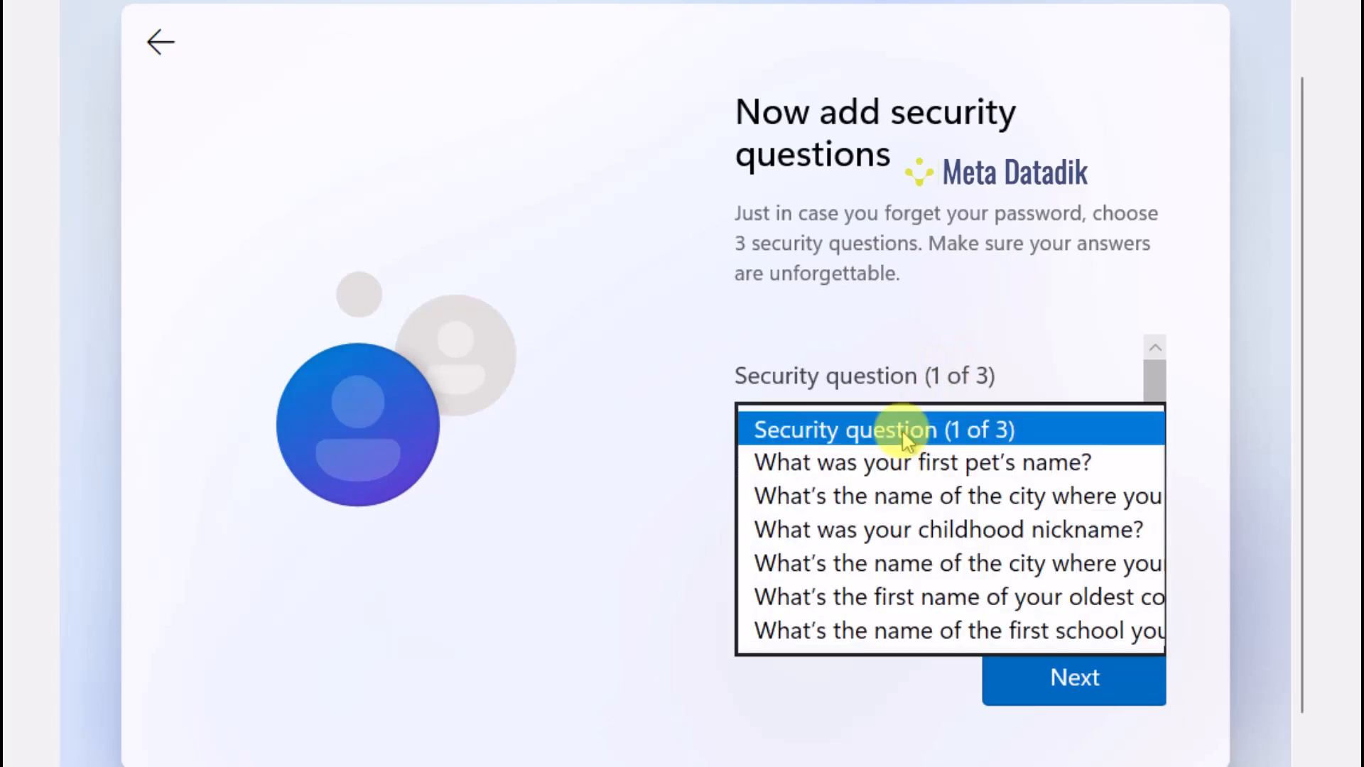
pyautogui.click(905, 431)
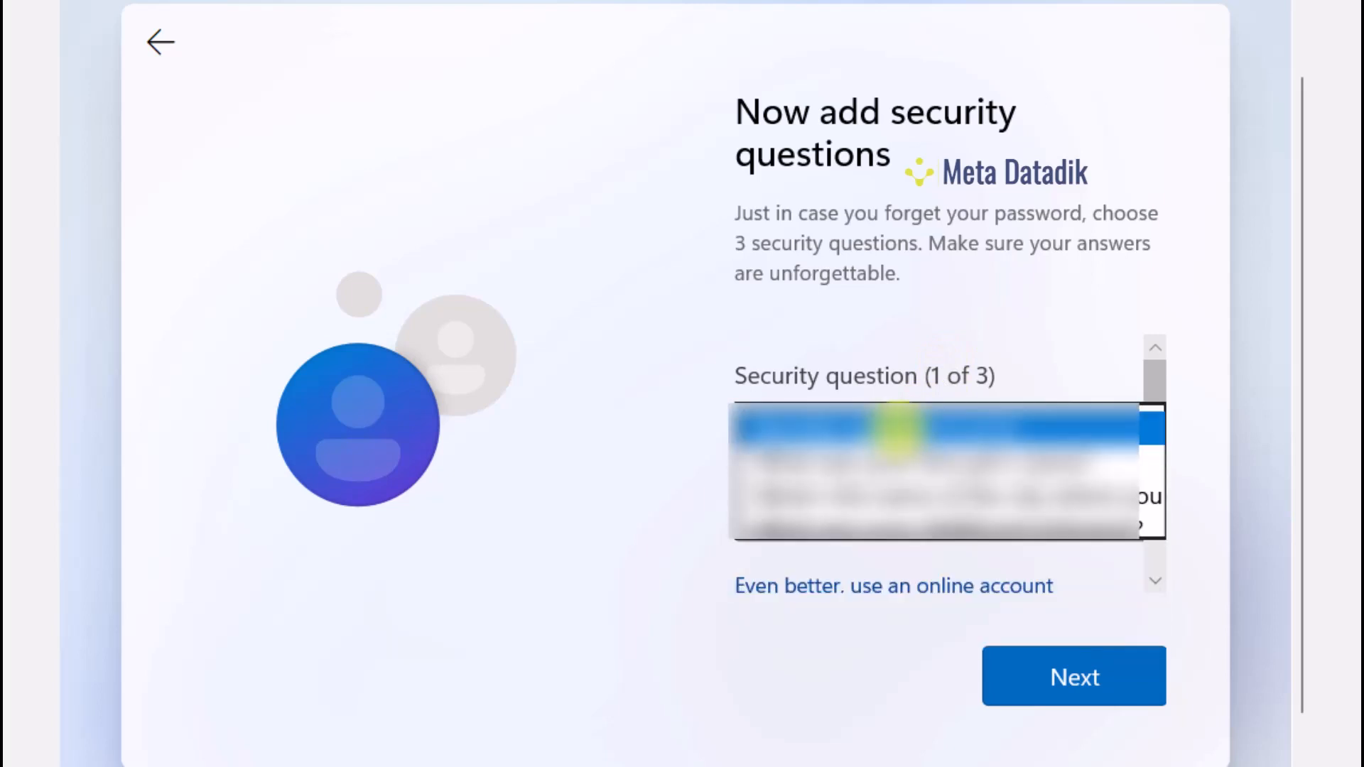
pyautogui.click(898, 431)
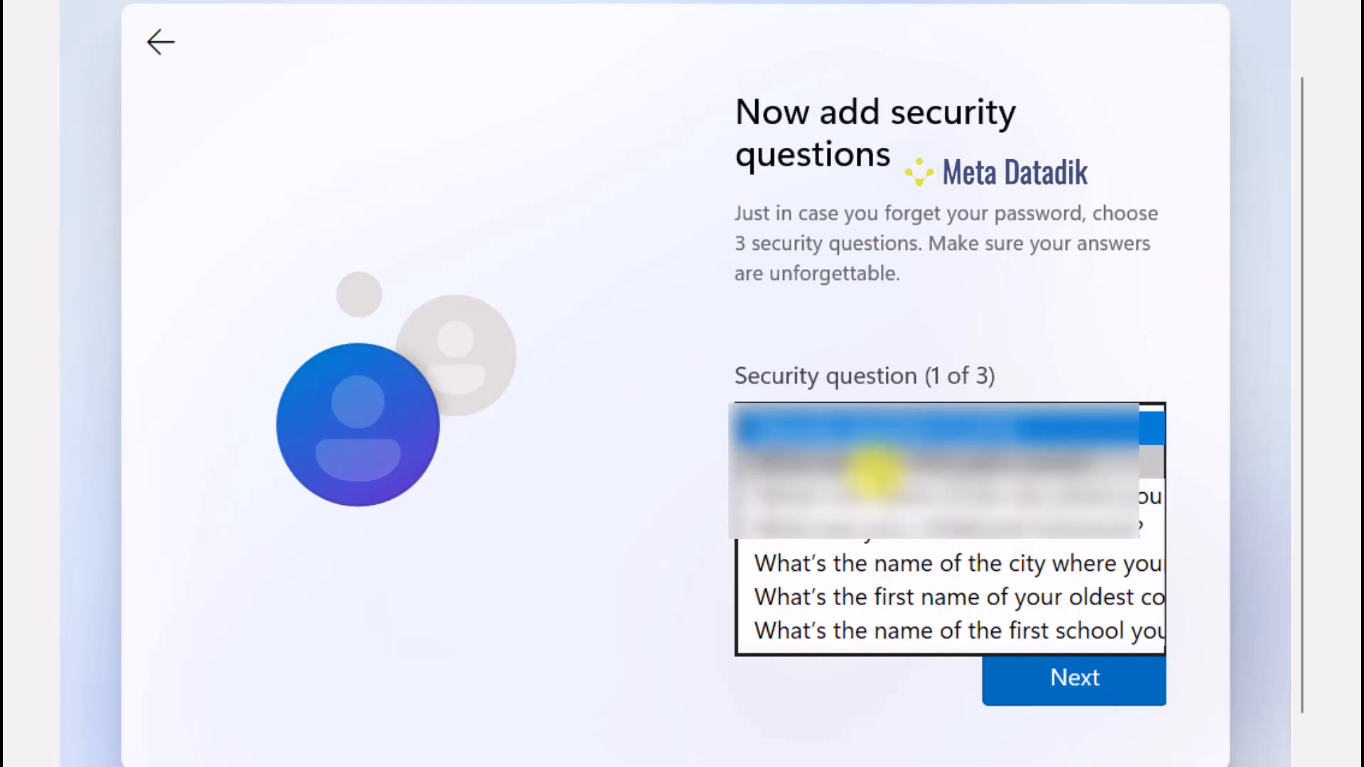
pyautogui.click(871, 466)
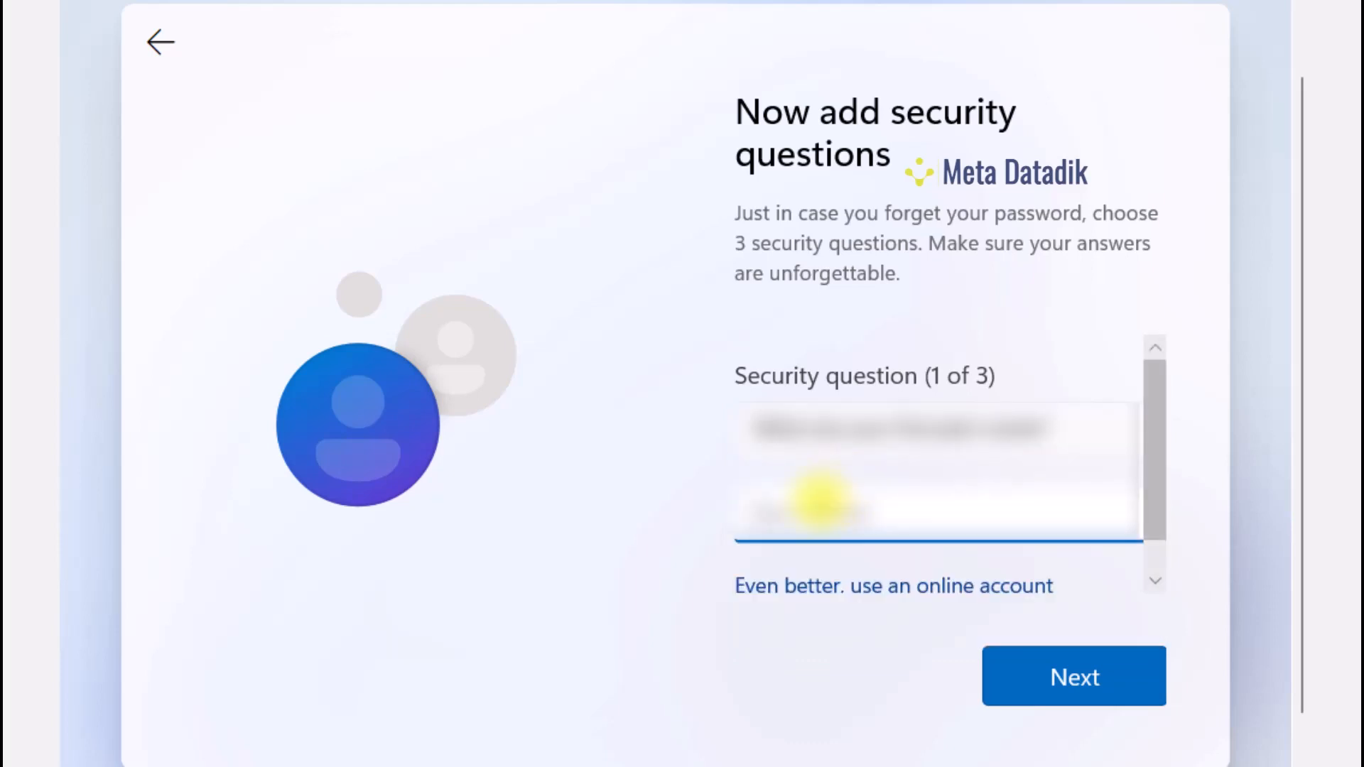
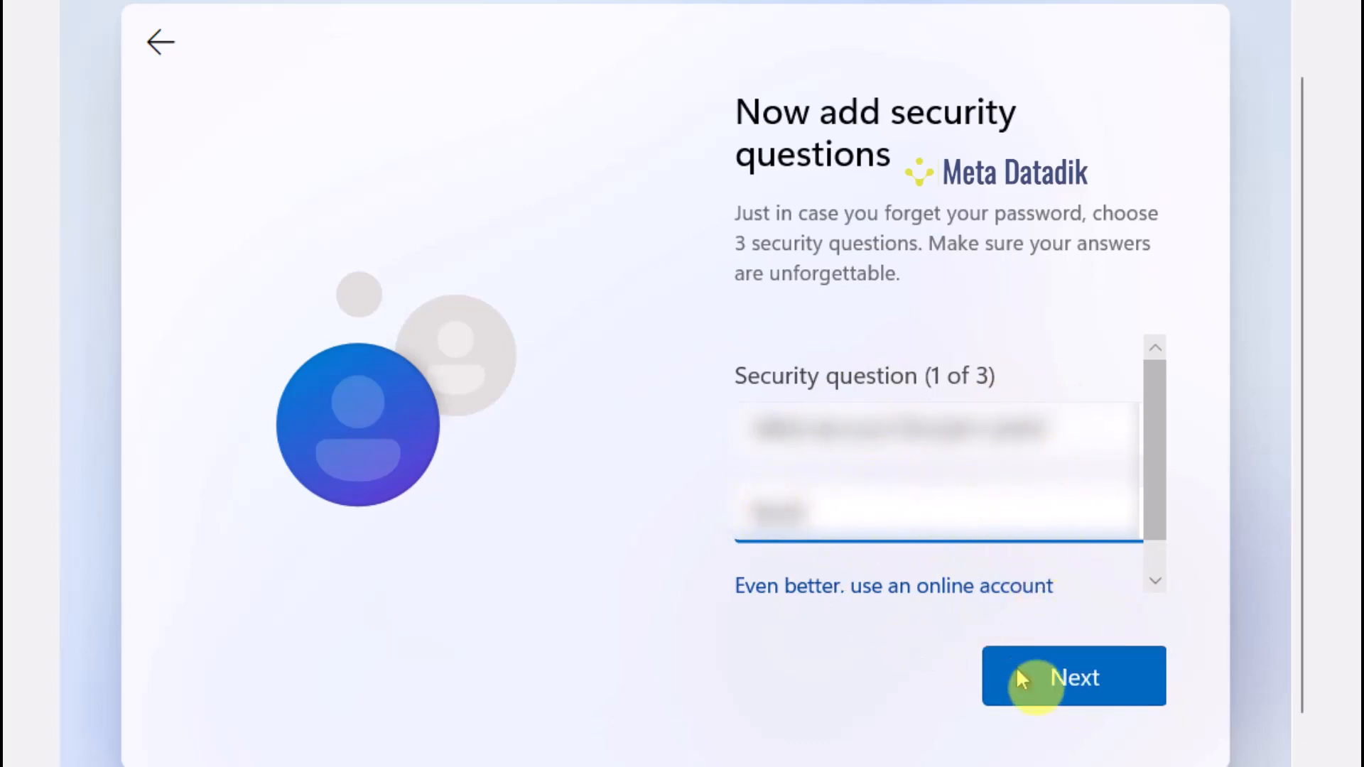
pyautogui.click(1068, 681)
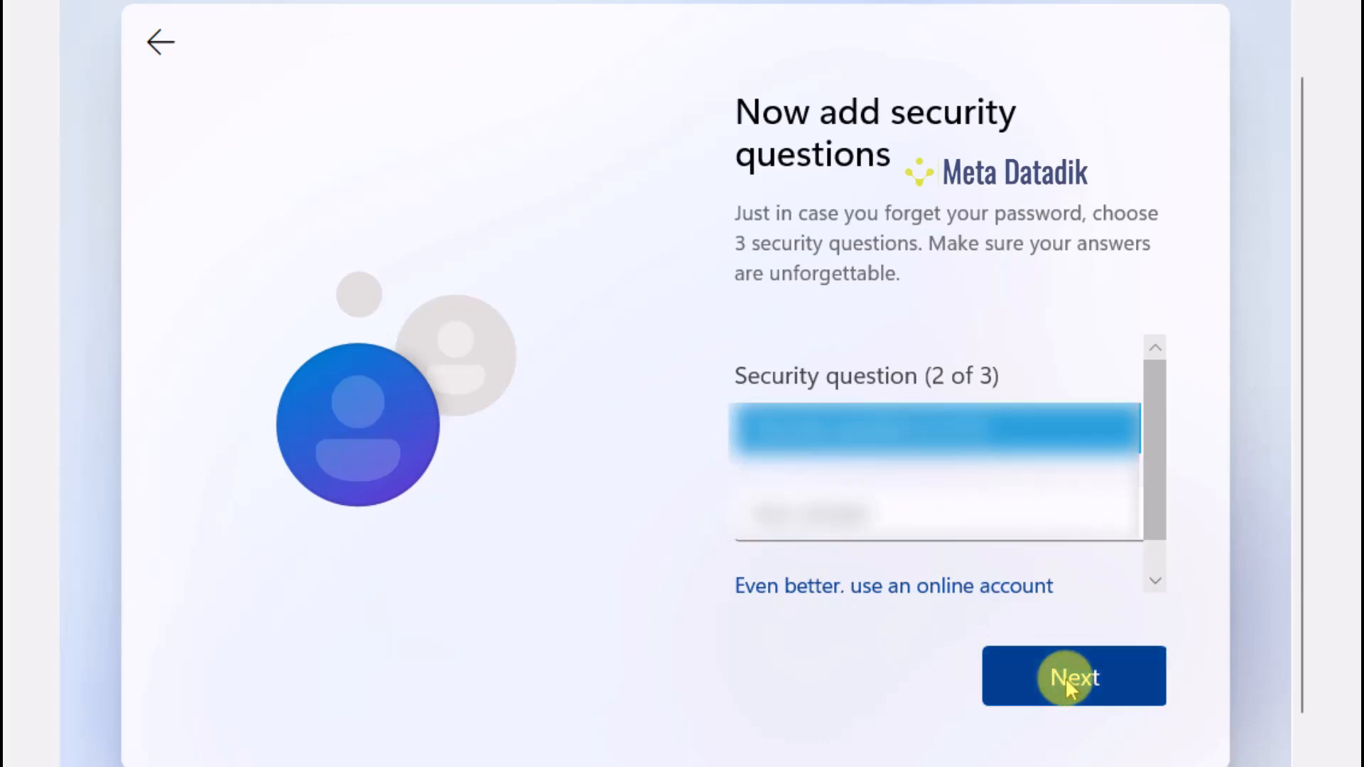
# Choose the second security question, enter its answer, and submit
pyautogui.click(1009, 430)
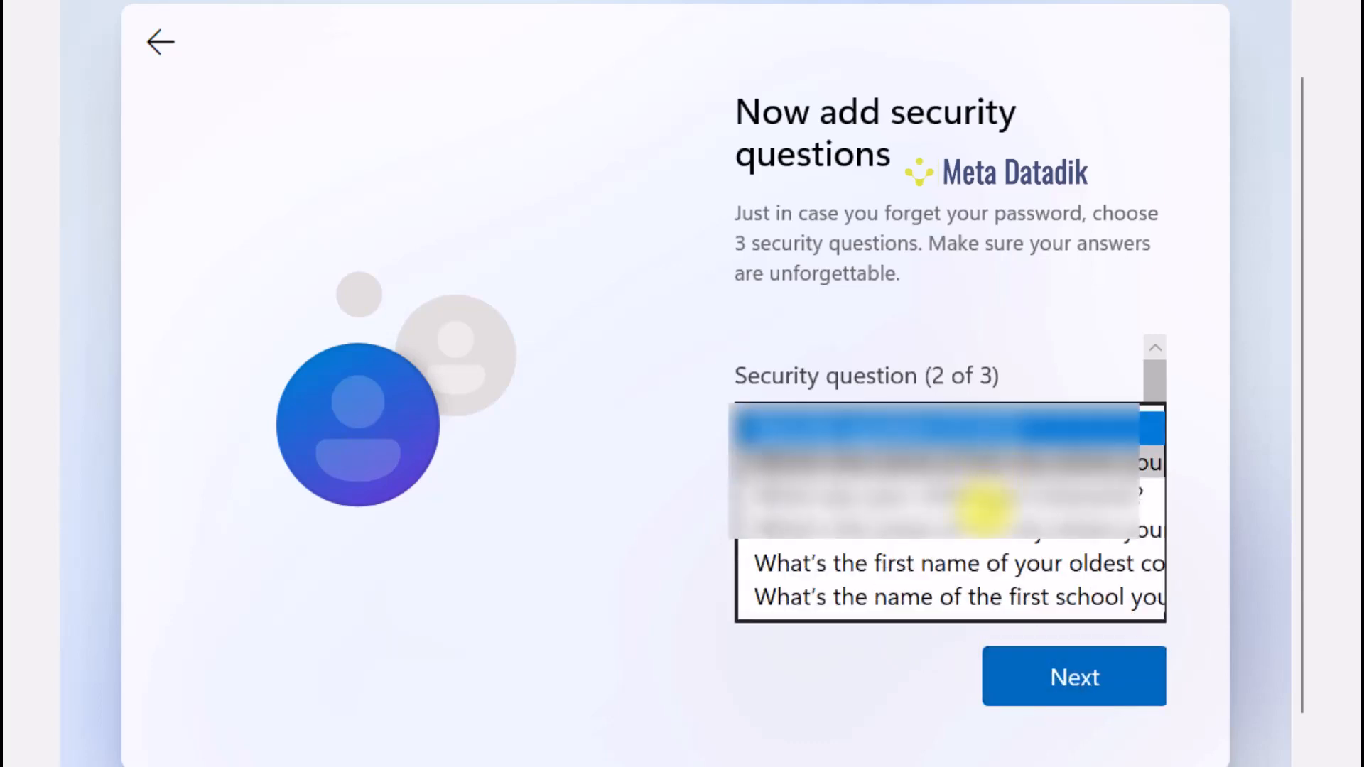
pyautogui.click(1012, 461)
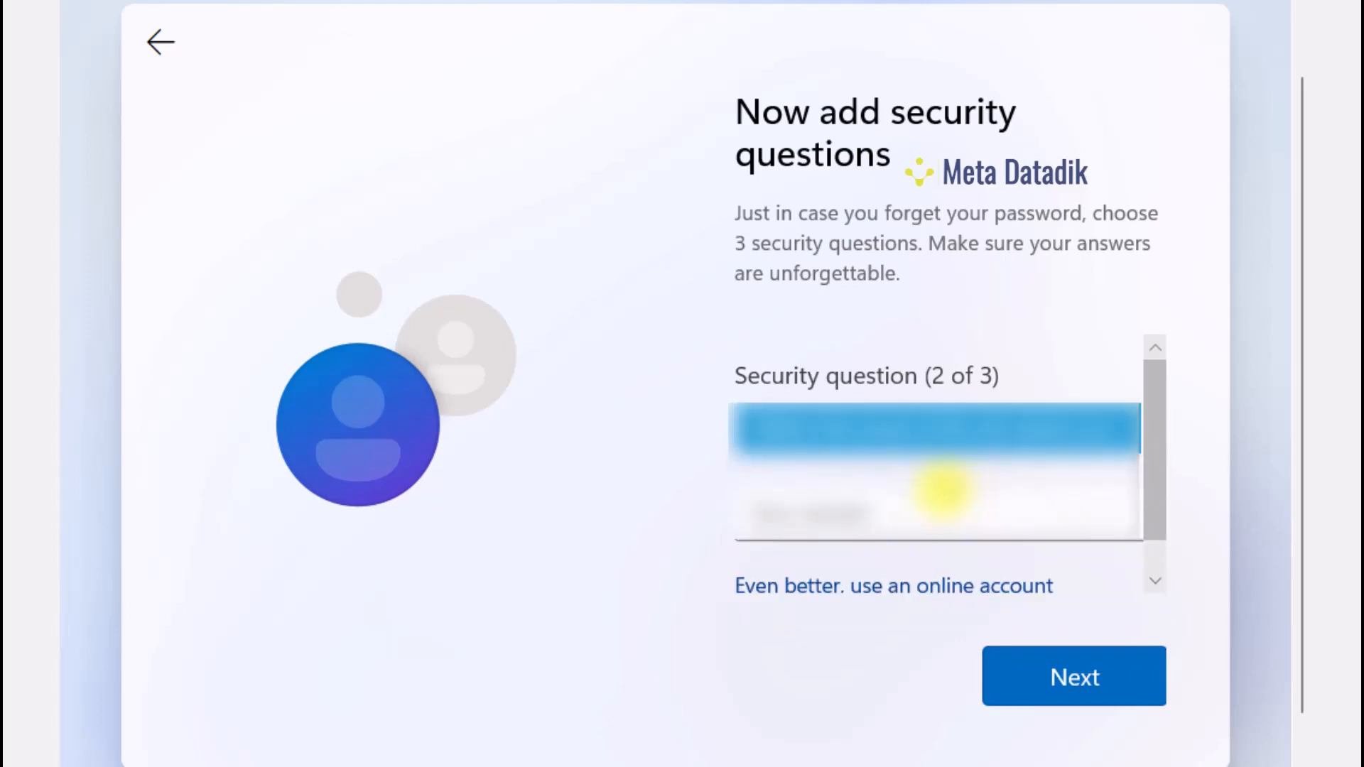
pyautogui.click(918, 510)
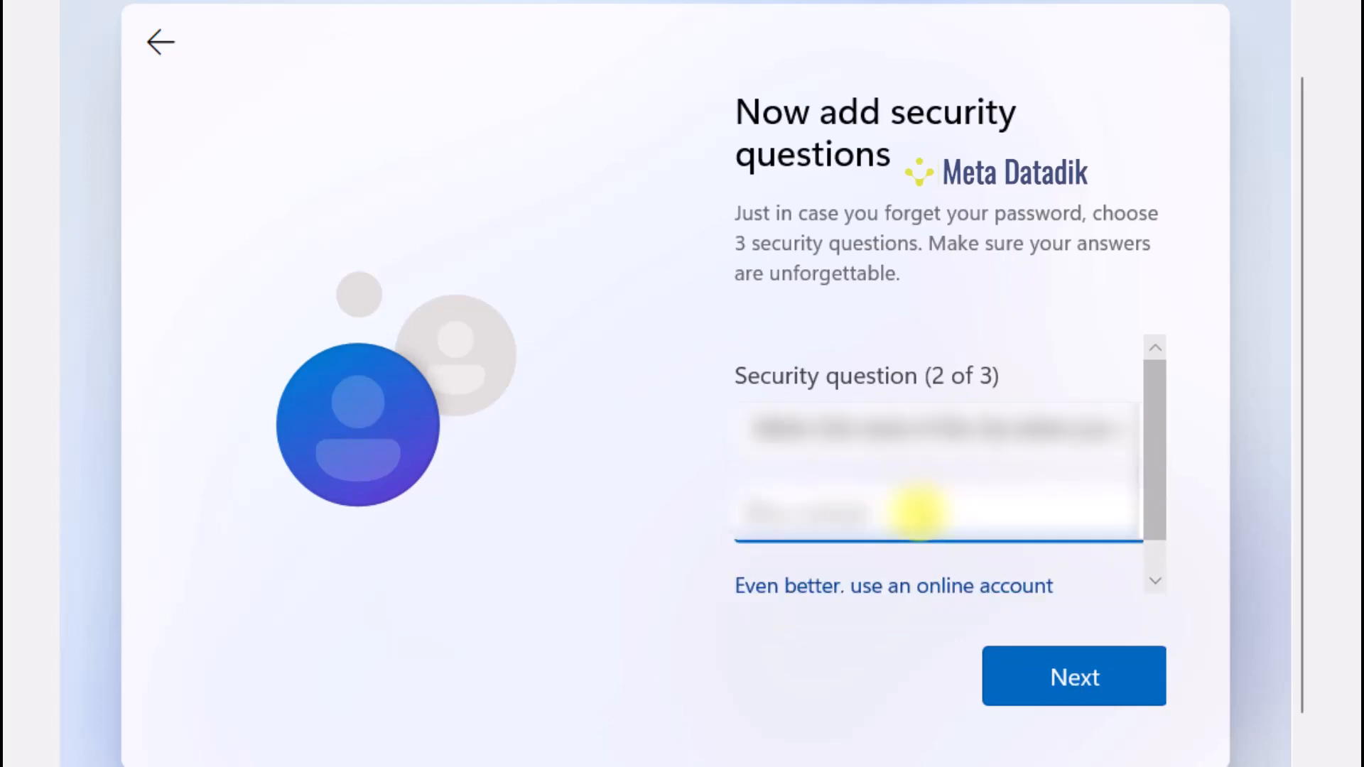
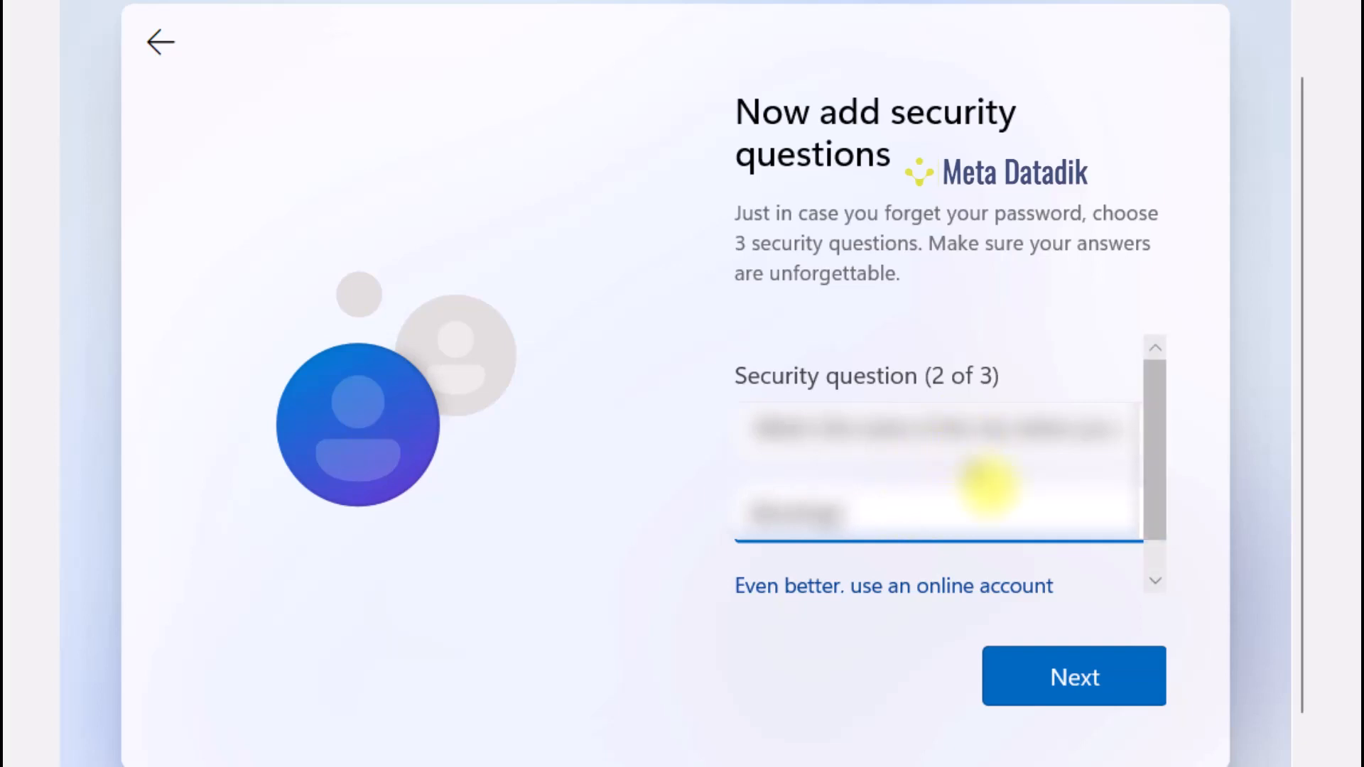
pyautogui.click(1089, 680)
# Select the first-school question as question 3 and type its answer
pyautogui.click(1013, 446)
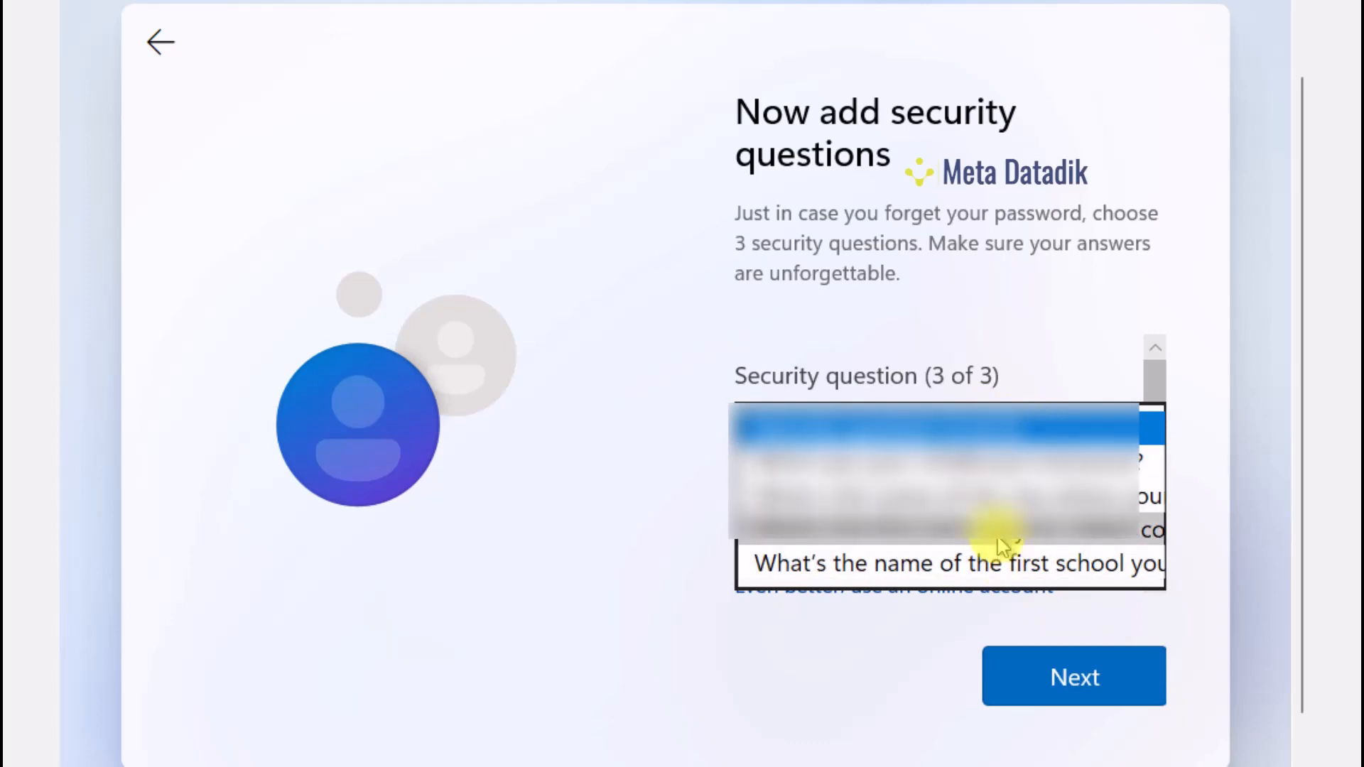
pyautogui.click(998, 584)
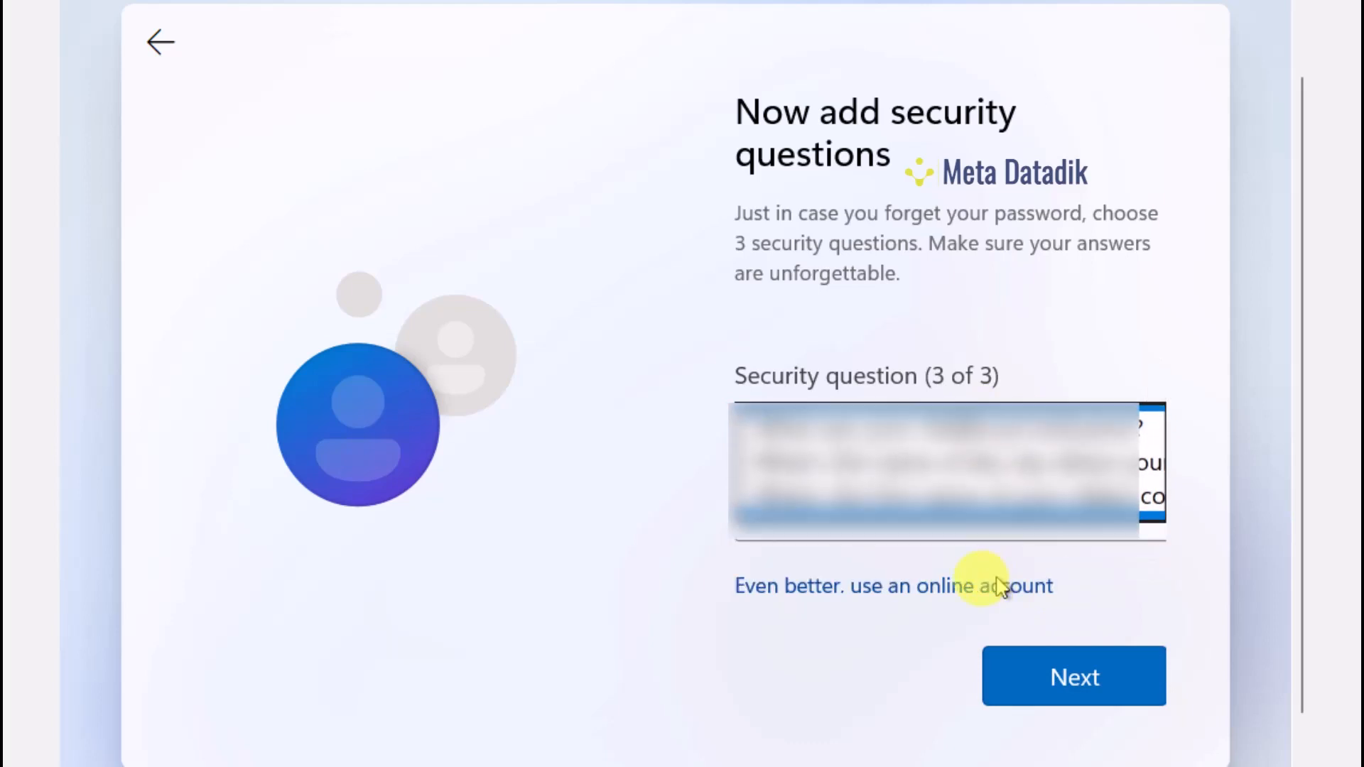
pyautogui.click(941, 526)
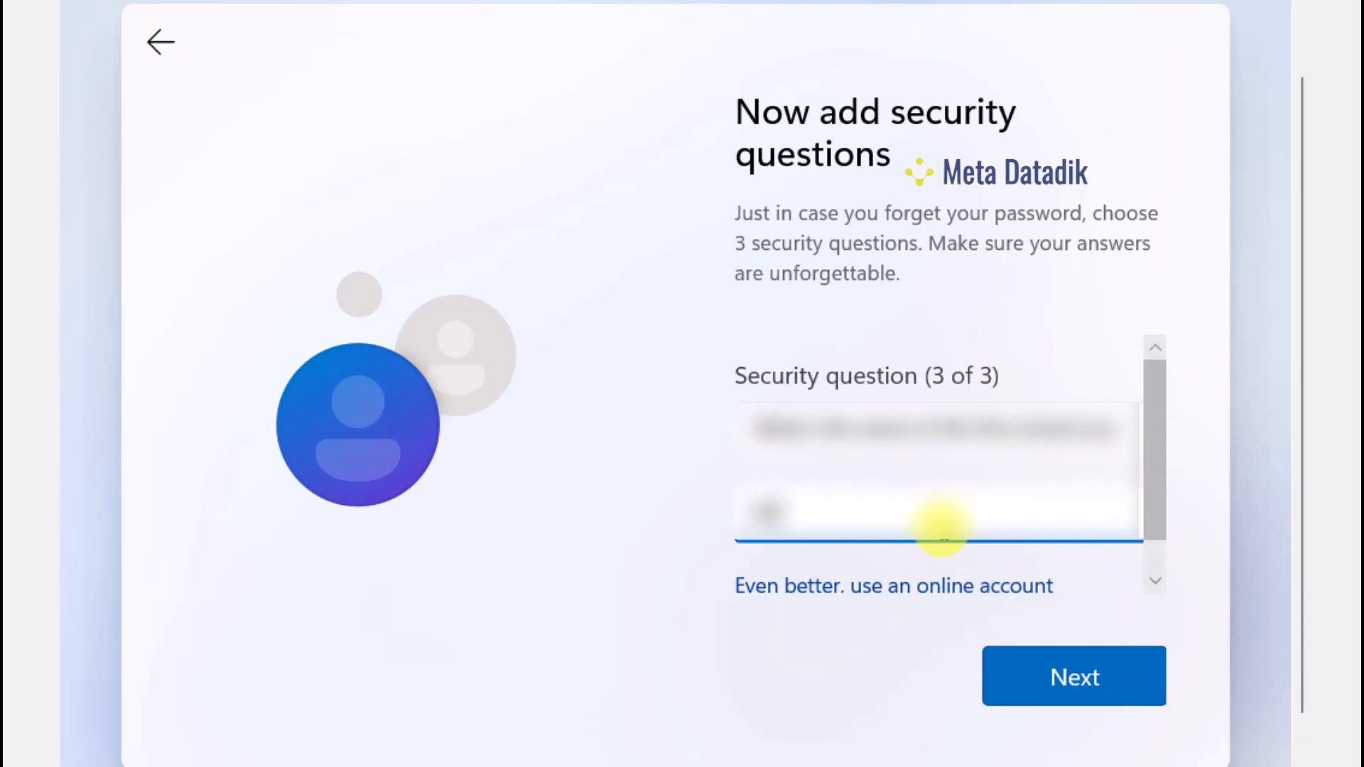
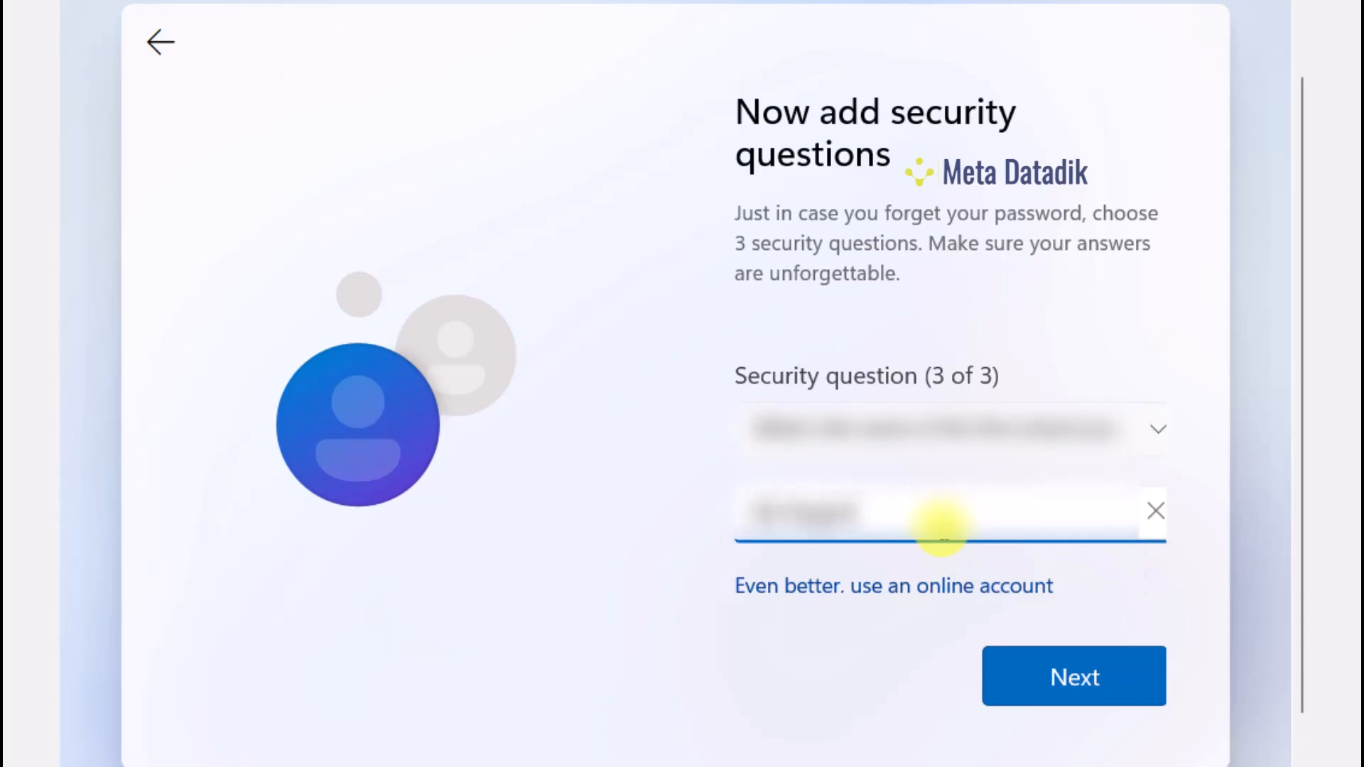
# Submit the security questions and turn off Location on the privacy page
pyautogui.click(1014, 673)
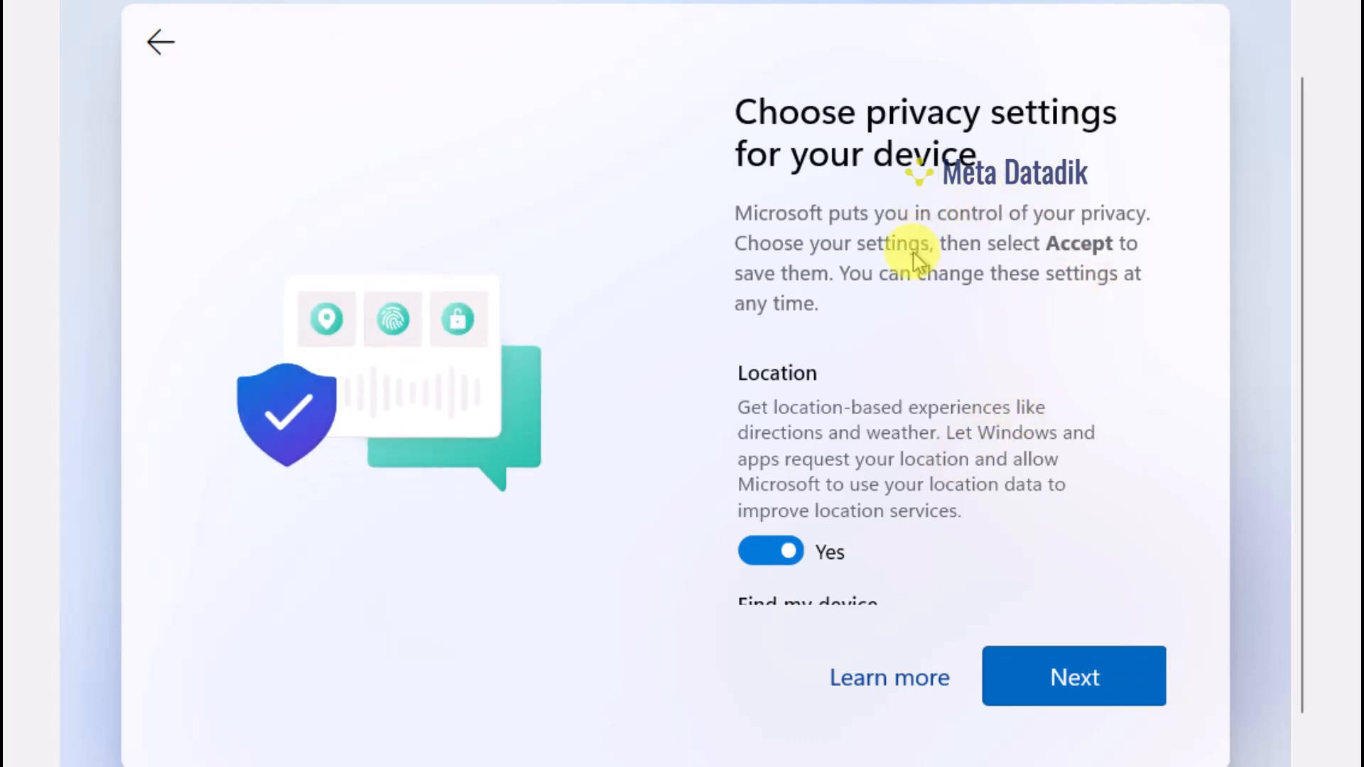
pyautogui.moveTo(1153, 395); pyautogui.dragTo(1189, 373)
pyautogui.scroll(-2, 873, 427)
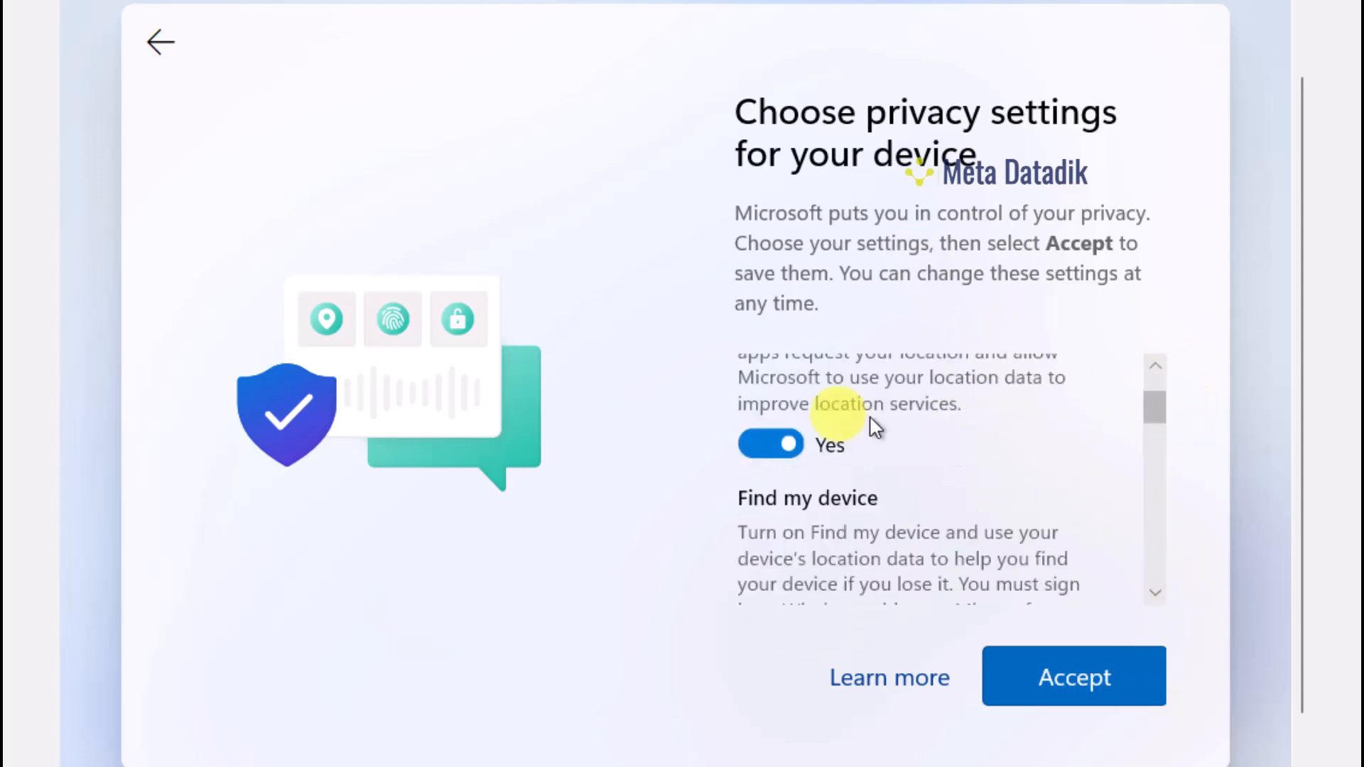
pyautogui.scroll(-1, 853, 419)
pyautogui.scroll(2, 847, 419)
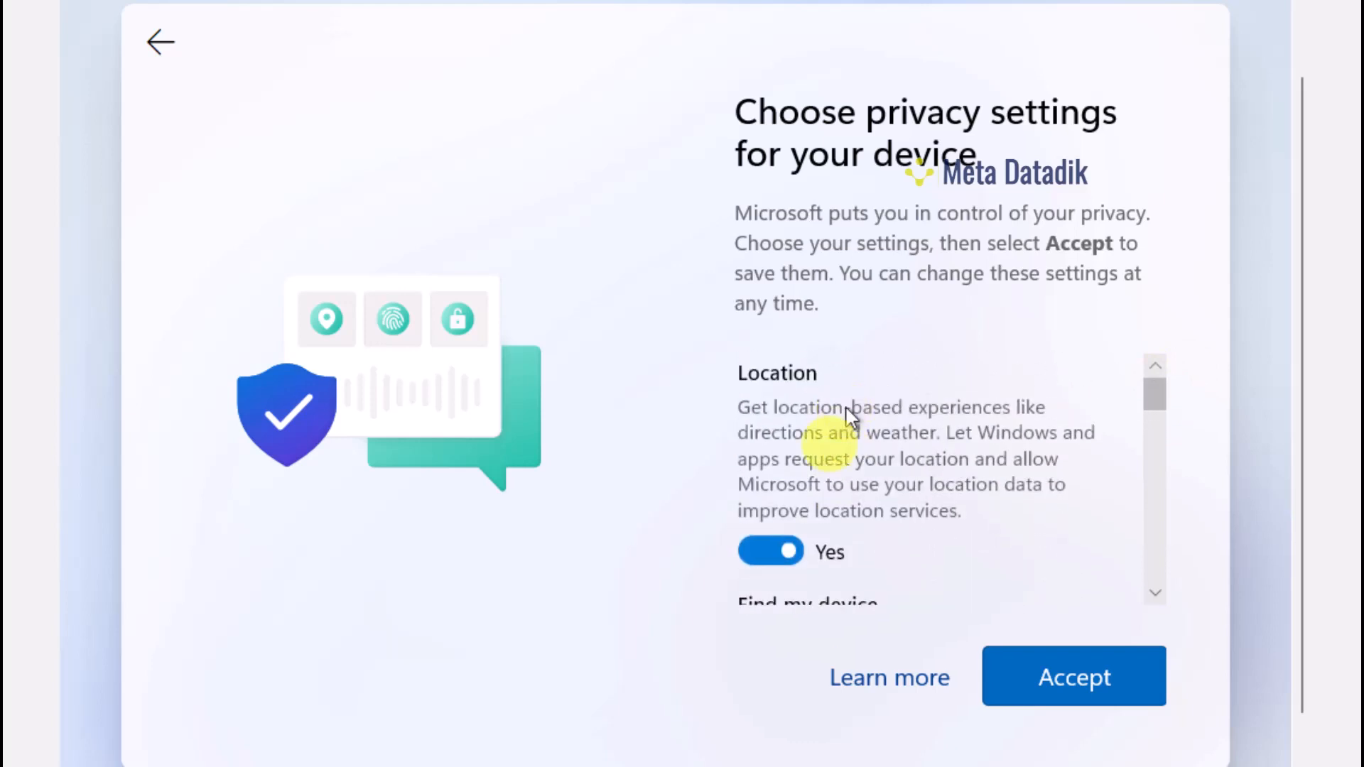
pyautogui.click(771, 561)
# Limit diagnostic data to required only
pyautogui.scroll(-5, 853, 472)
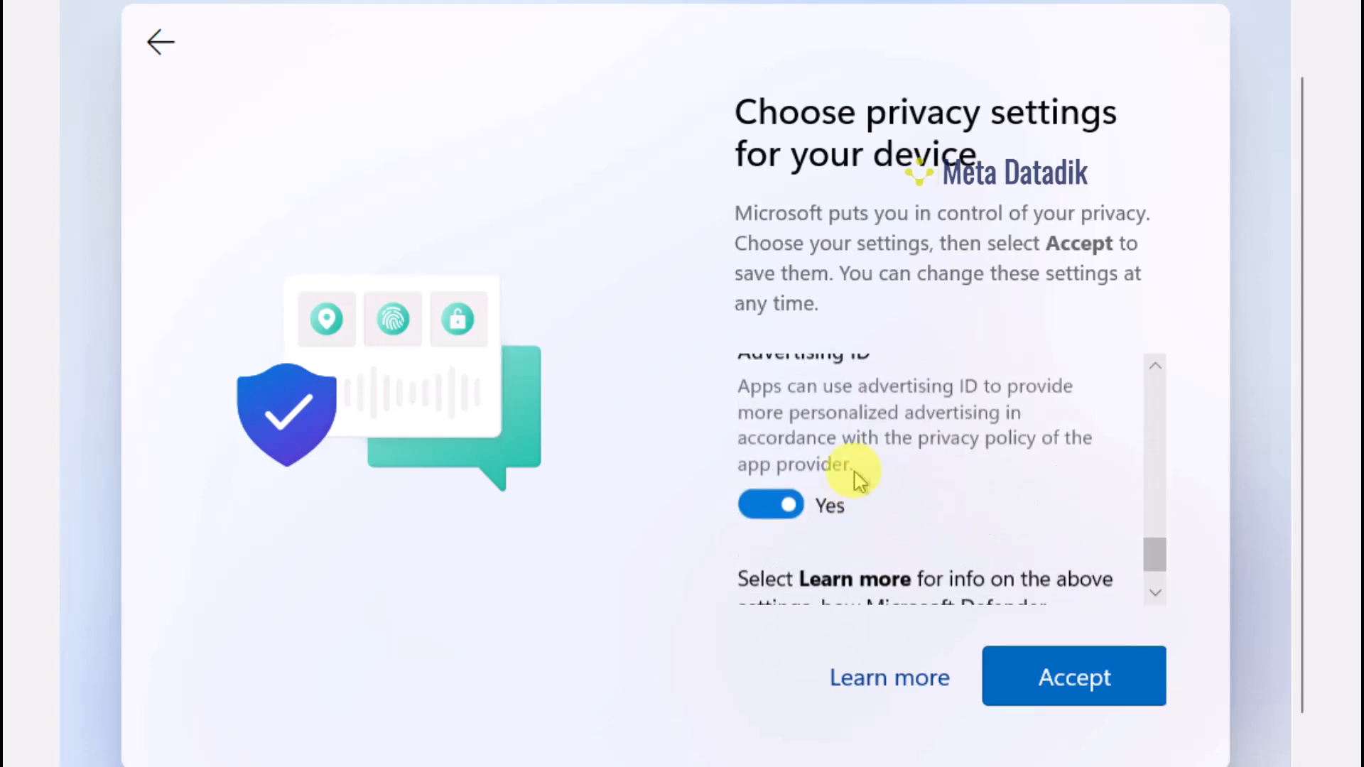
pyautogui.scroll(3, 856, 476)
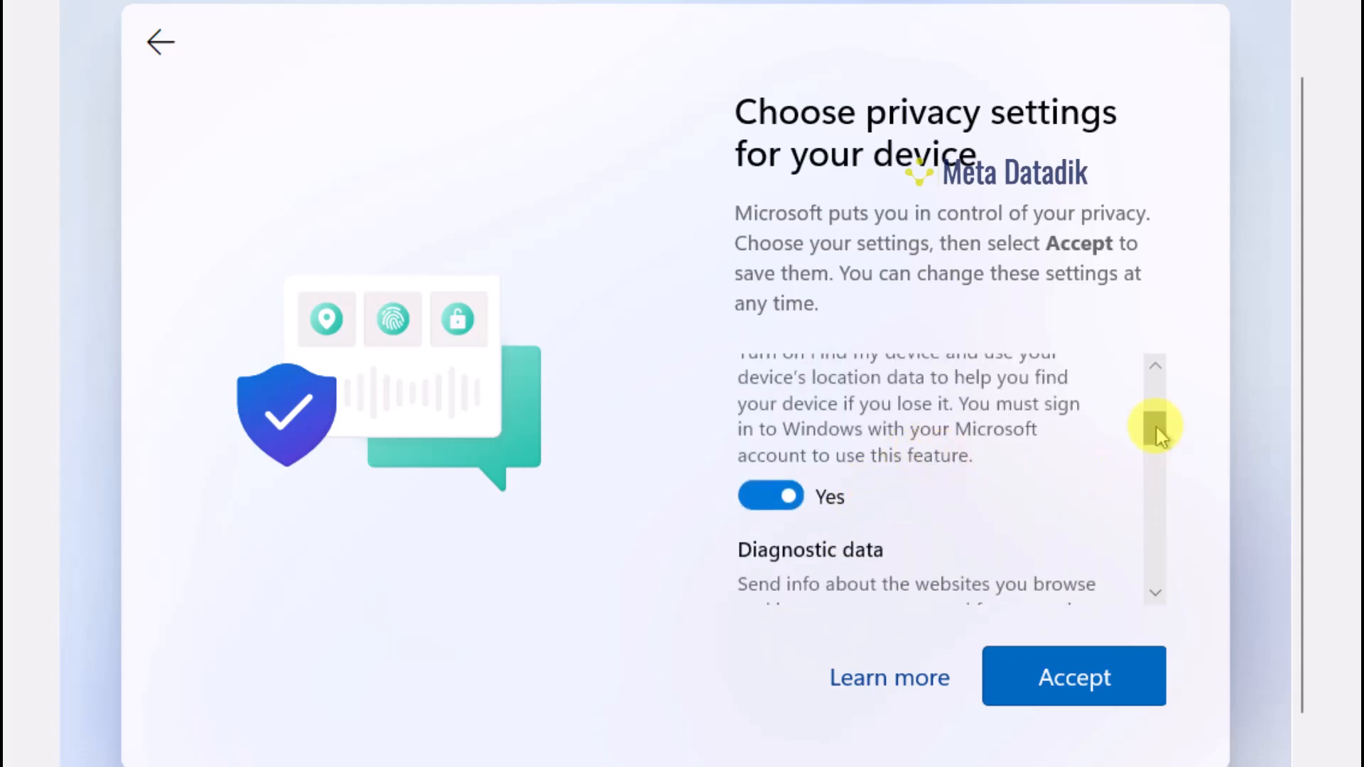
pyautogui.moveTo(1158, 434); pyautogui.dragTo(1178, 426)
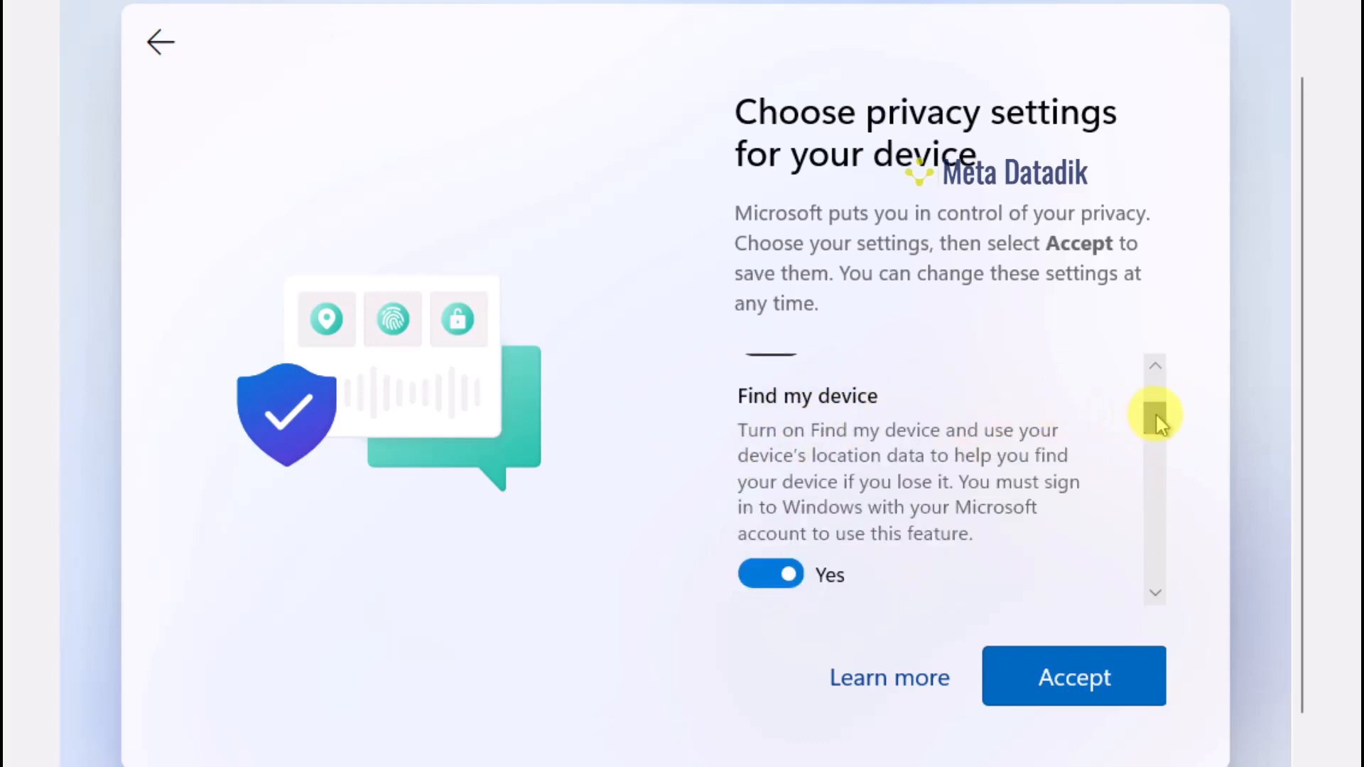
pyautogui.moveTo(1156, 414)
pyautogui.mouseDown()
pyautogui.moveTo(1165, 406)
pyautogui.moveTo(1161, 423)
pyautogui.mouseUp()
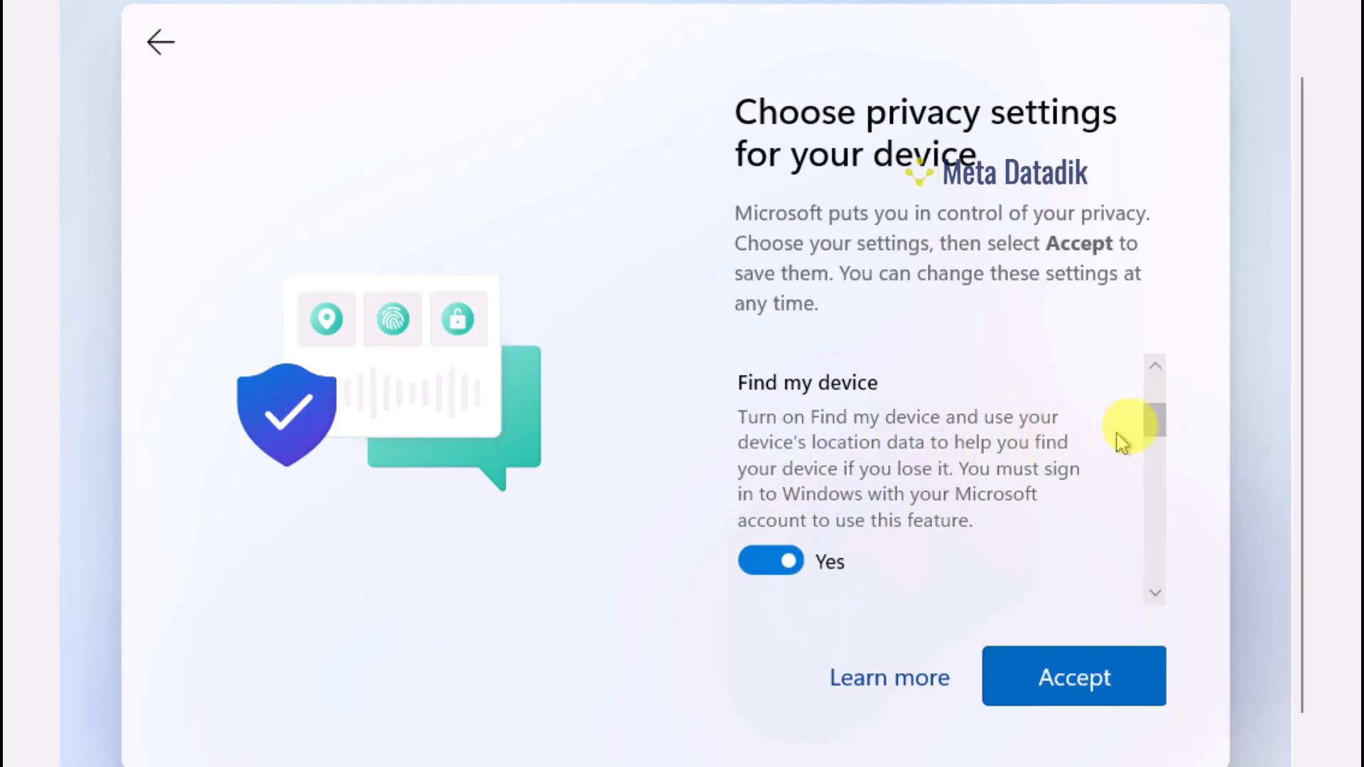
pyautogui.moveTo(1155, 419); pyautogui.dragTo(1144, 374)
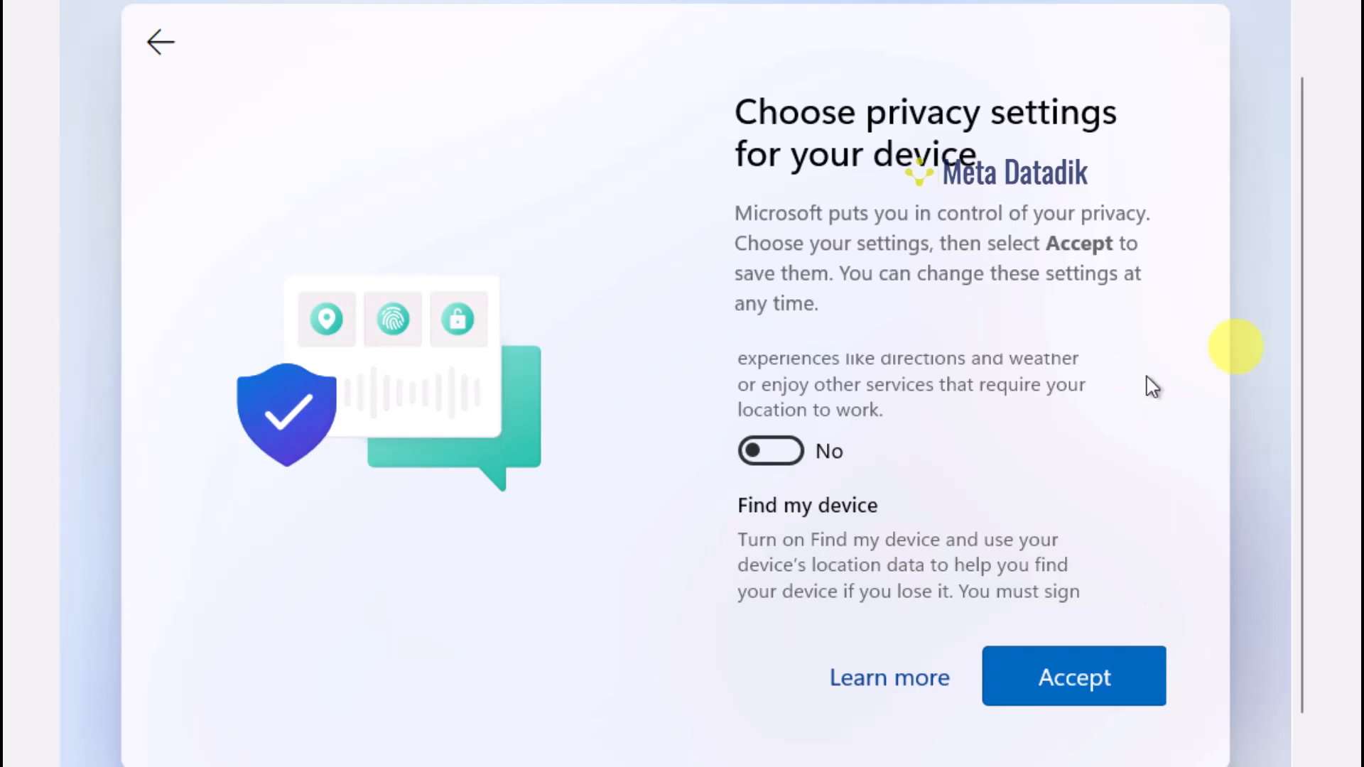
pyautogui.moveTo(1294, 299); pyautogui.dragTo(1300, 376)
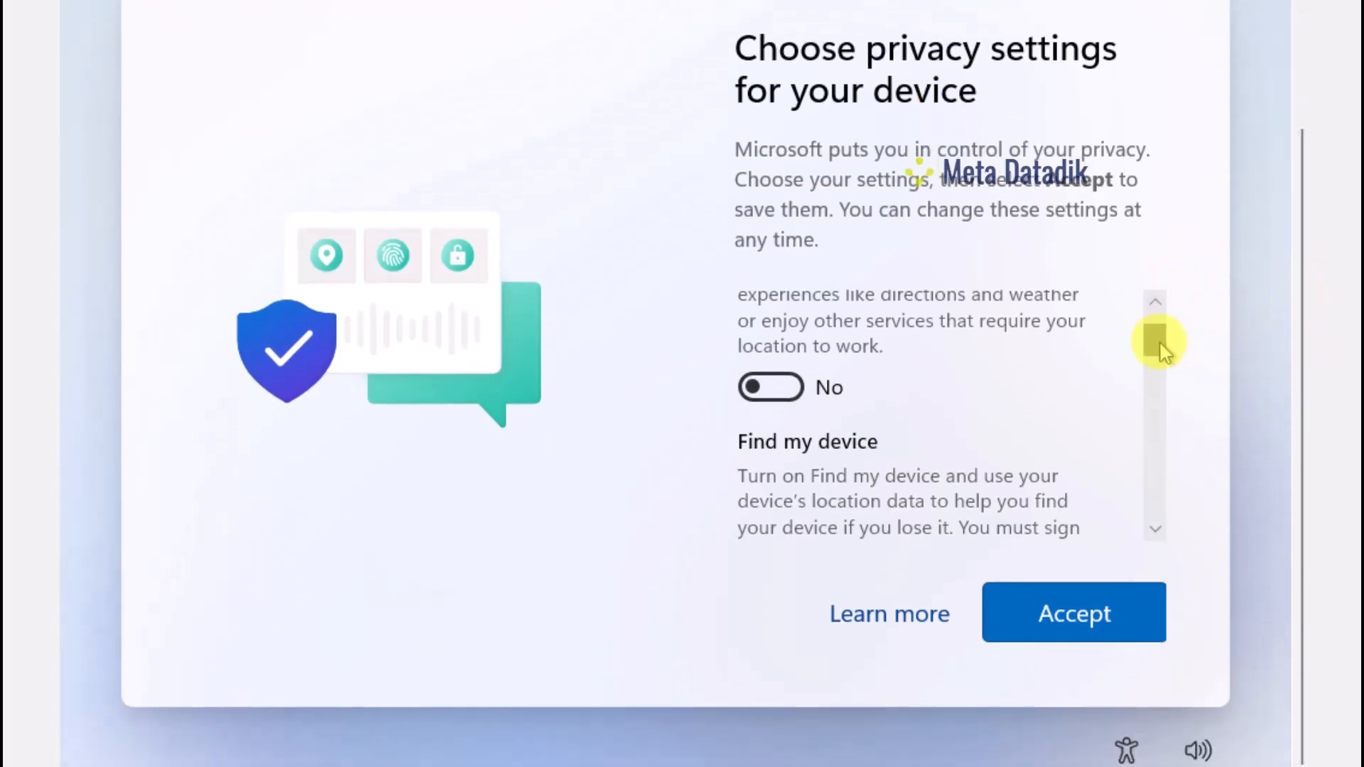
pyautogui.moveTo(1157, 341); pyautogui.dragTo(1167, 390)
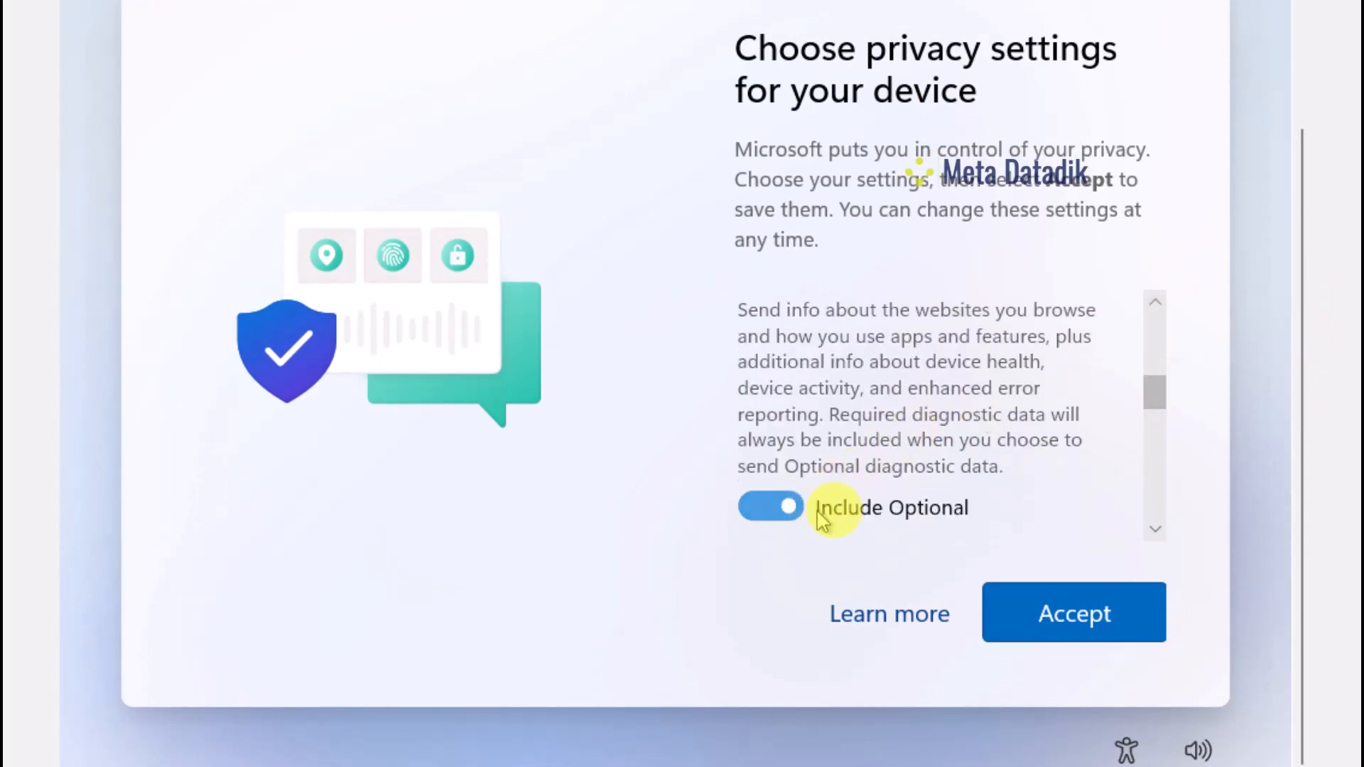
pyautogui.click(757, 505)
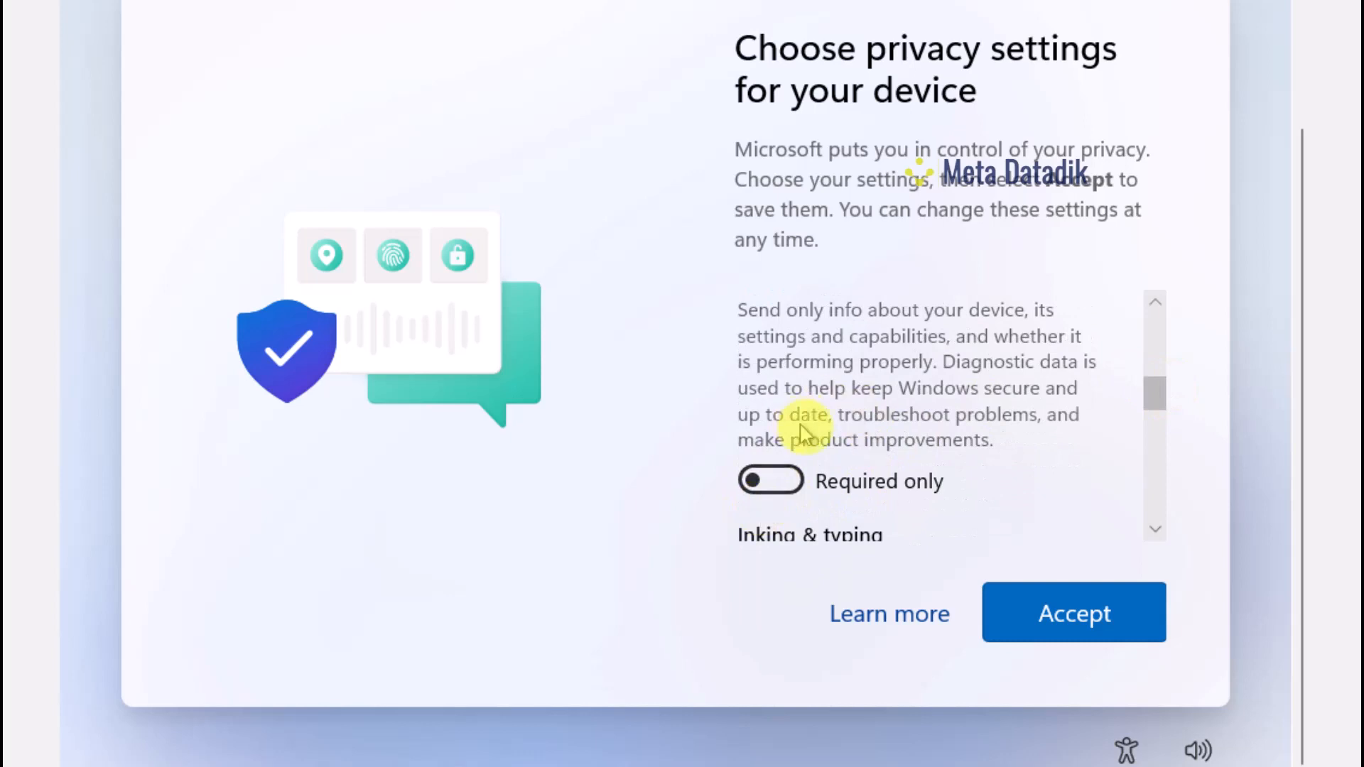
# Turn off tailored experiences and the advertising ID, then accept the privacy settings
pyautogui.moveTo(1152, 396); pyautogui.dragTo(1155, 455)
pyautogui.click(774, 447)
pyautogui.click(781, 455)
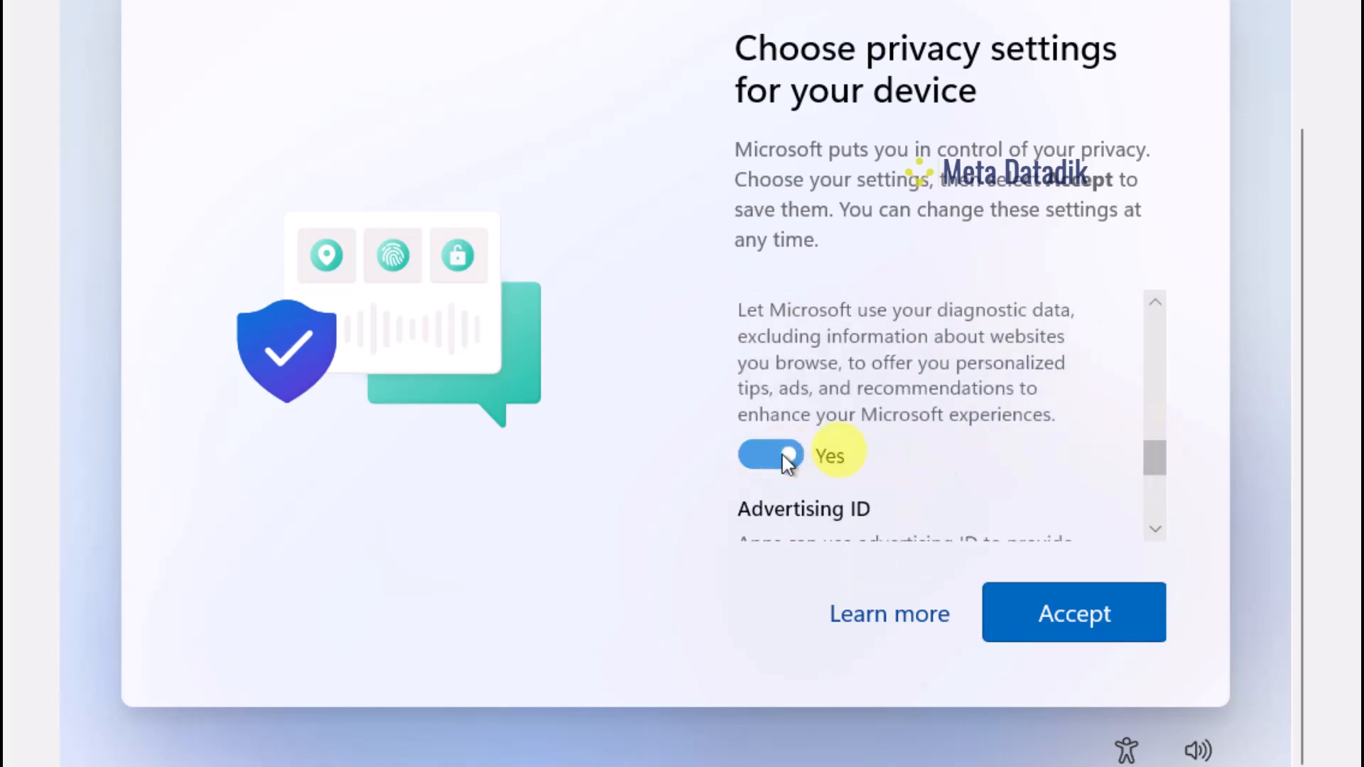
pyautogui.scroll(-3, 1153, 472)
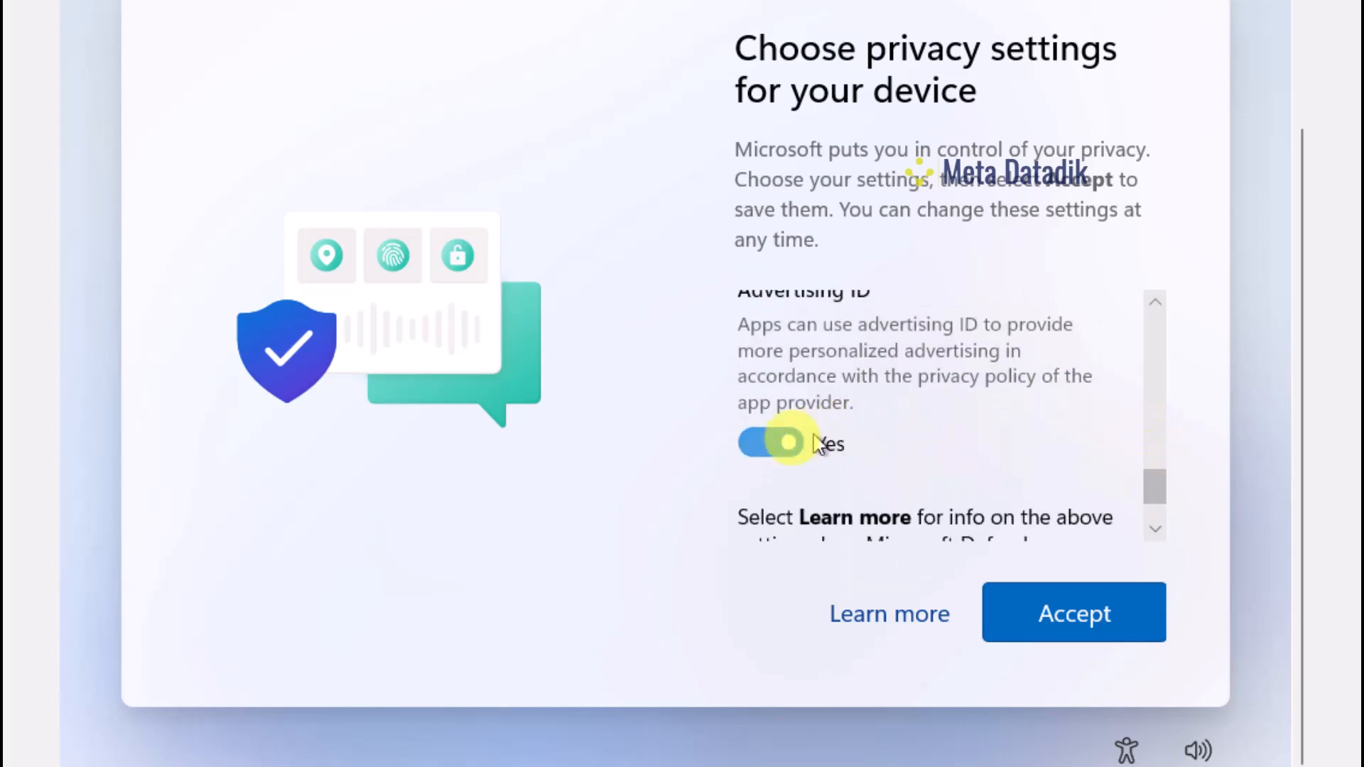
pyautogui.click(763, 453)
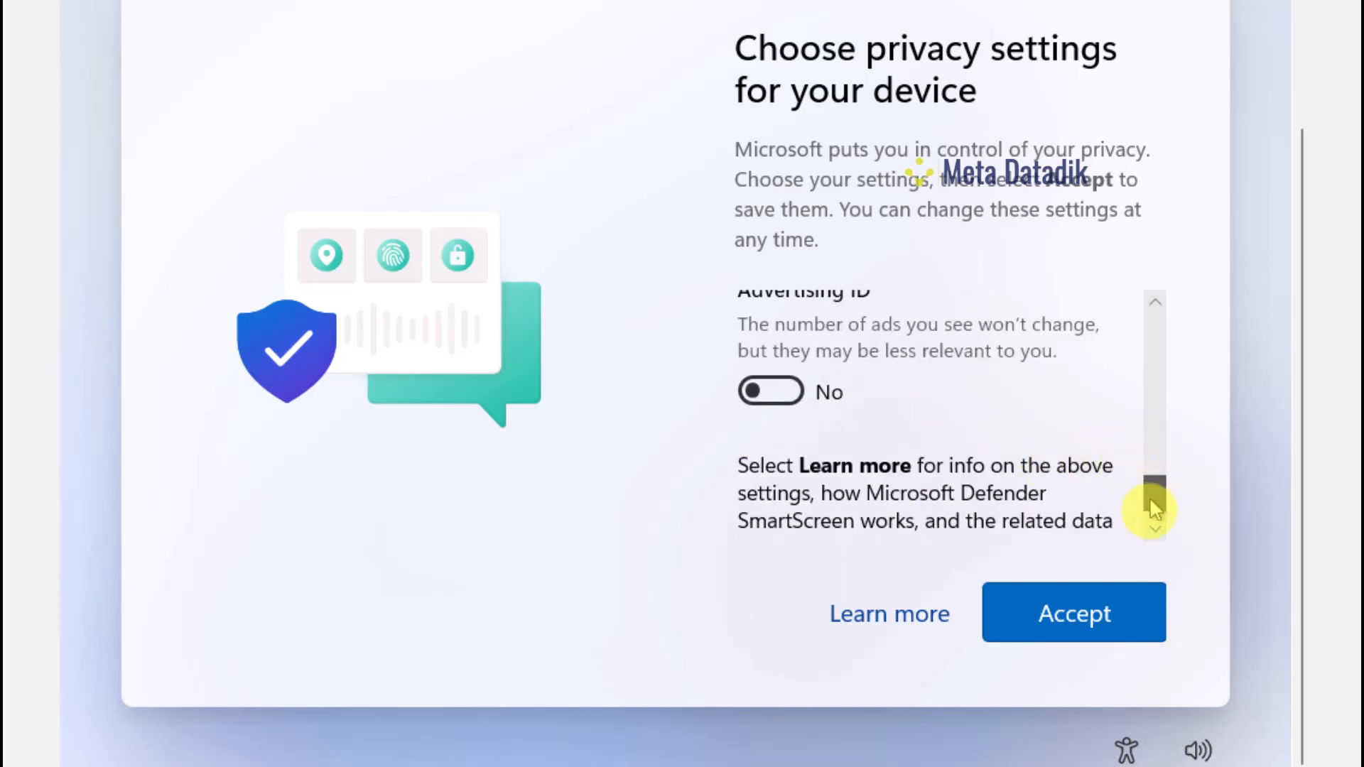
pyautogui.moveTo(1150, 496); pyautogui.dragTo(1157, 311)
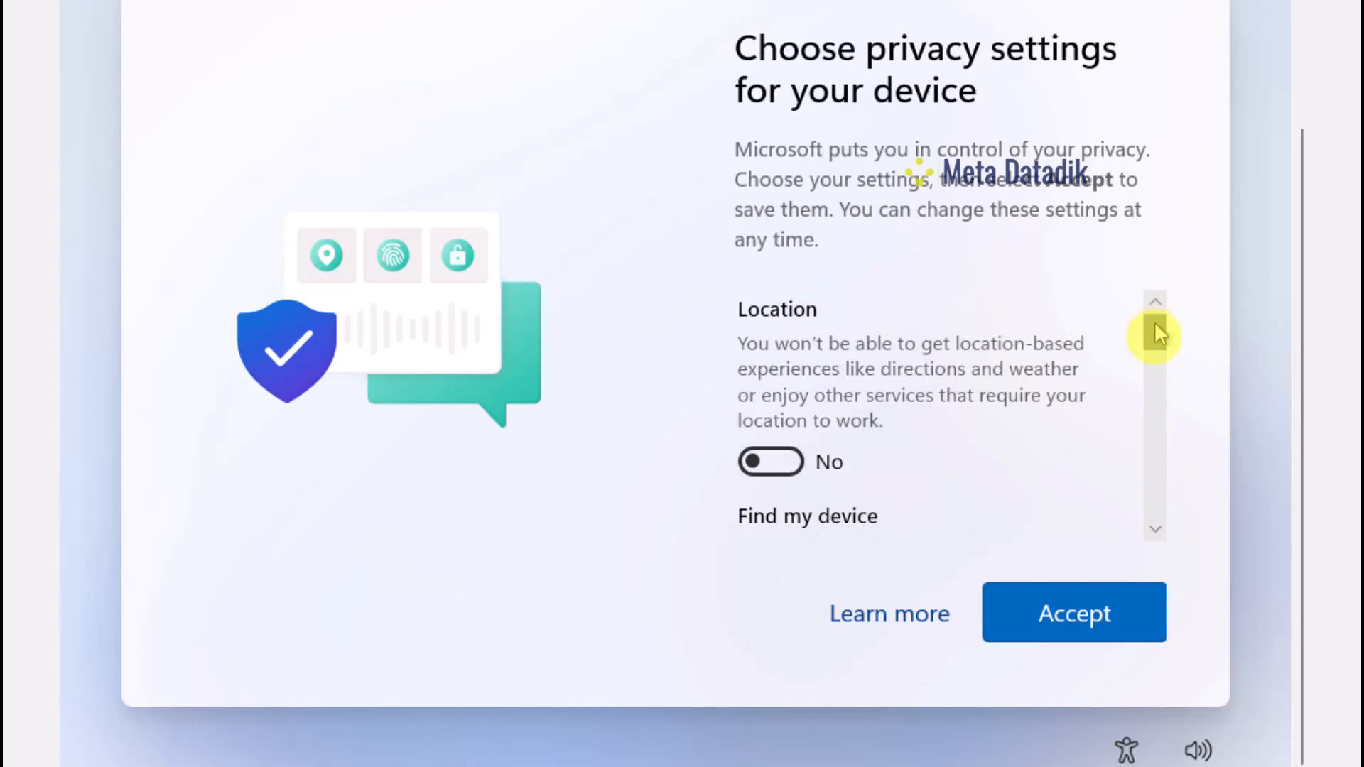
pyautogui.moveTo(1154, 327); pyautogui.dragTo(1154, 533)
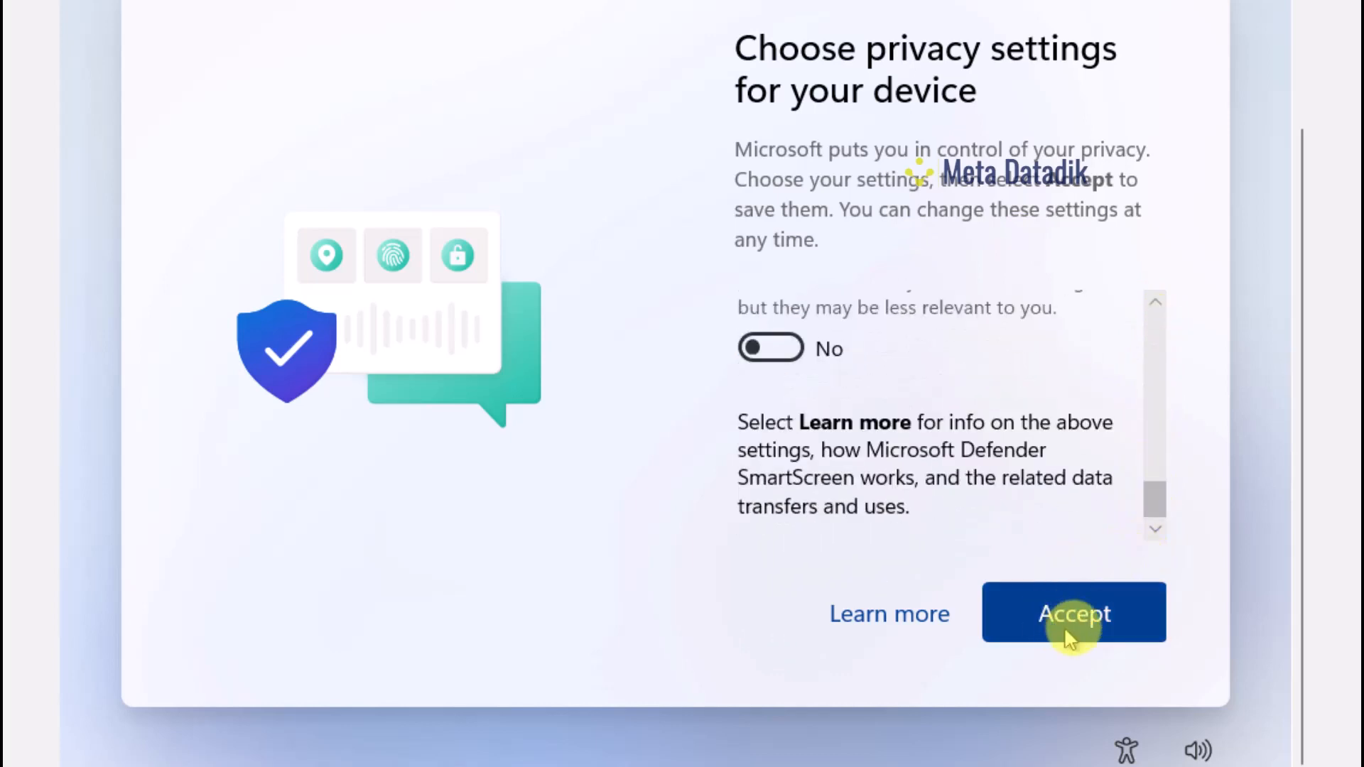
pyautogui.click(1080, 615)
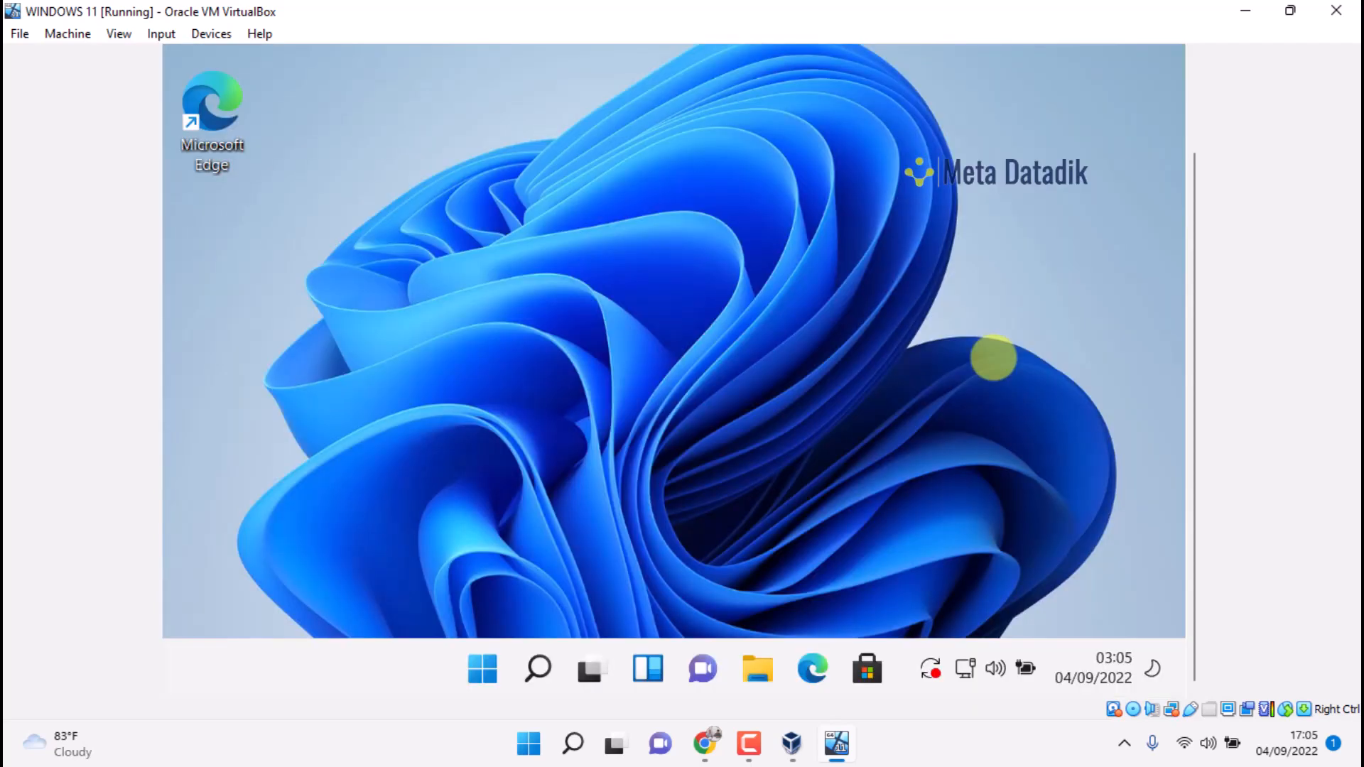
# Once 'Almost there' finishes, open the Start menu on the new Windows 11 desktop
pyautogui.press('super')
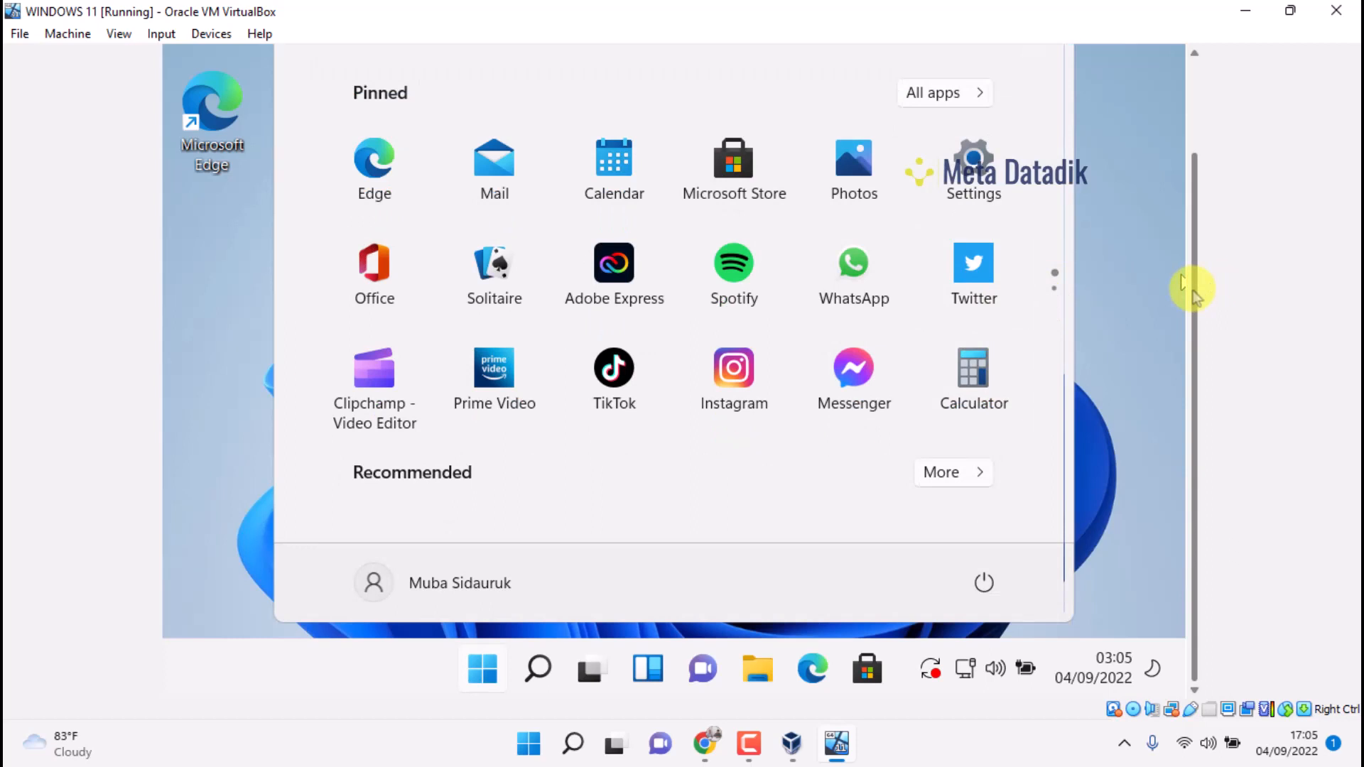
# Browse the Windows 11 Start menu's app list, then dismiss it to reveal the desktop wallpaper
pyautogui.moveTo(1193, 290); pyautogui.dragTo(1191, 183)
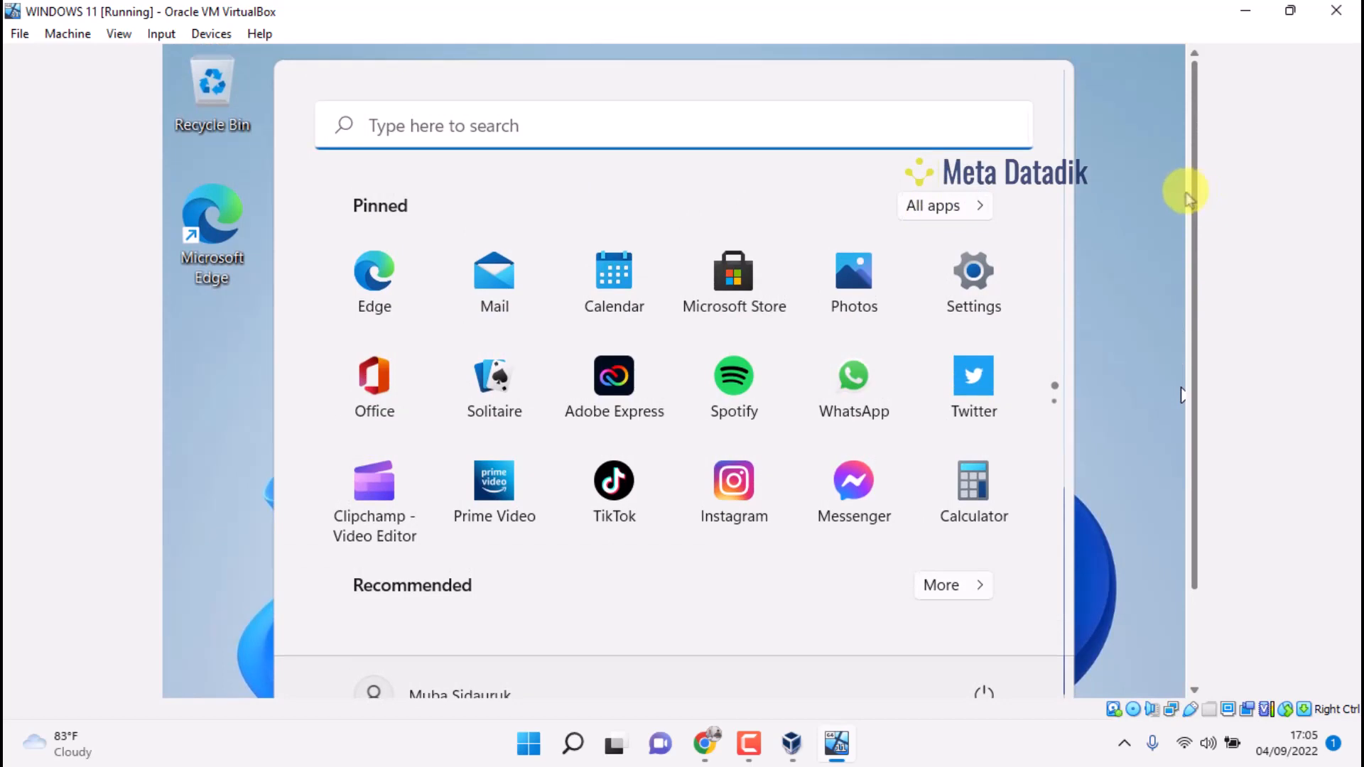
pyautogui.moveTo(1199, 201); pyautogui.dragTo(1176, 302)
pyautogui.scroll(-1, 1029, 395)
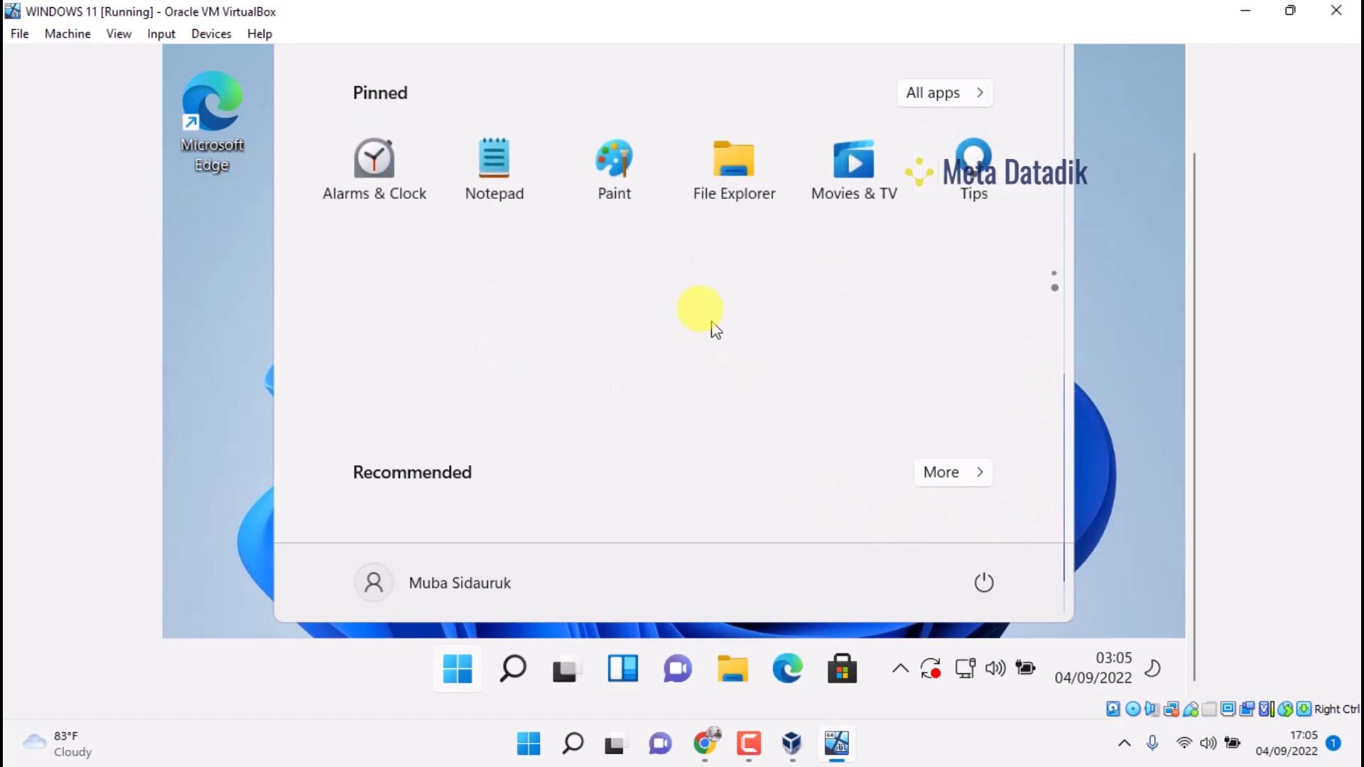
pyautogui.scroll(1, 703, 316)
pyautogui.scroll(-1, 678, 192)
pyautogui.scroll(1, 862, 190)
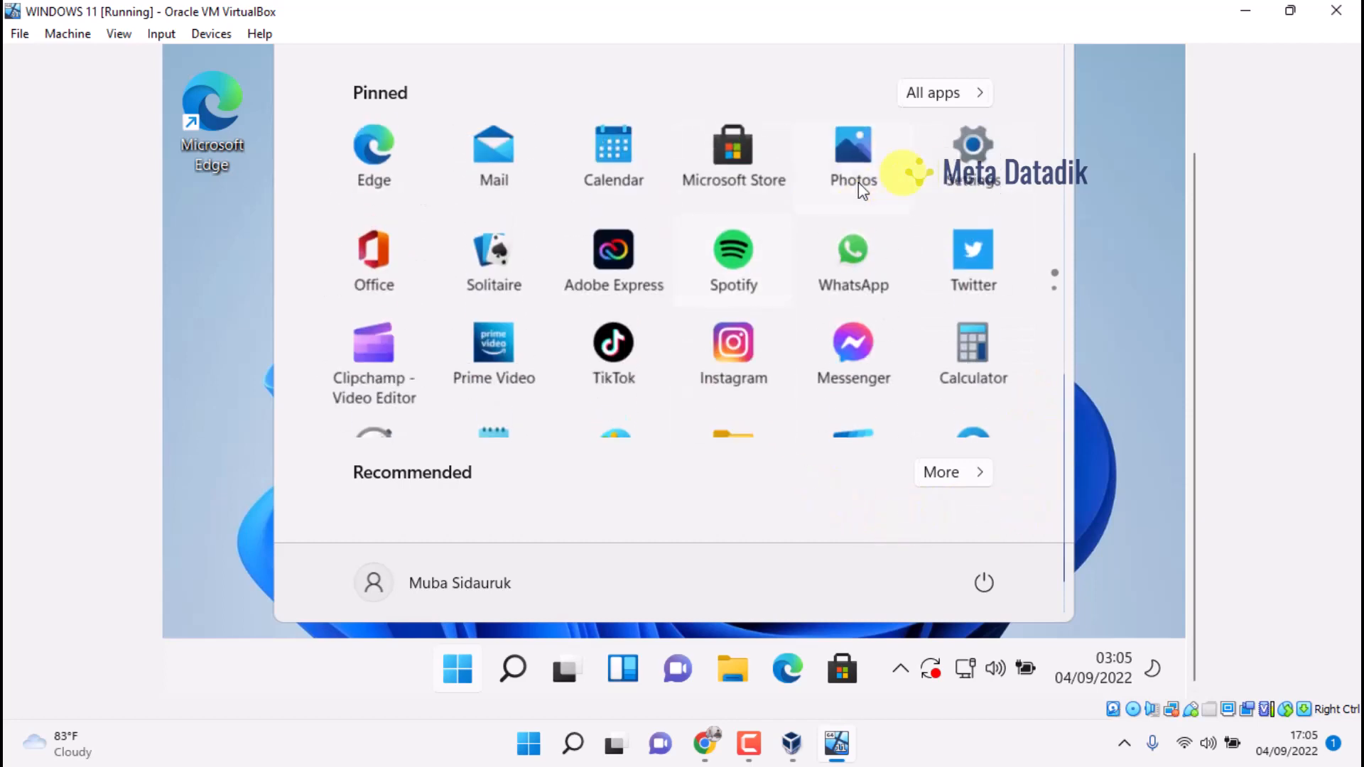
pyautogui.scroll(-1, 923, 185)
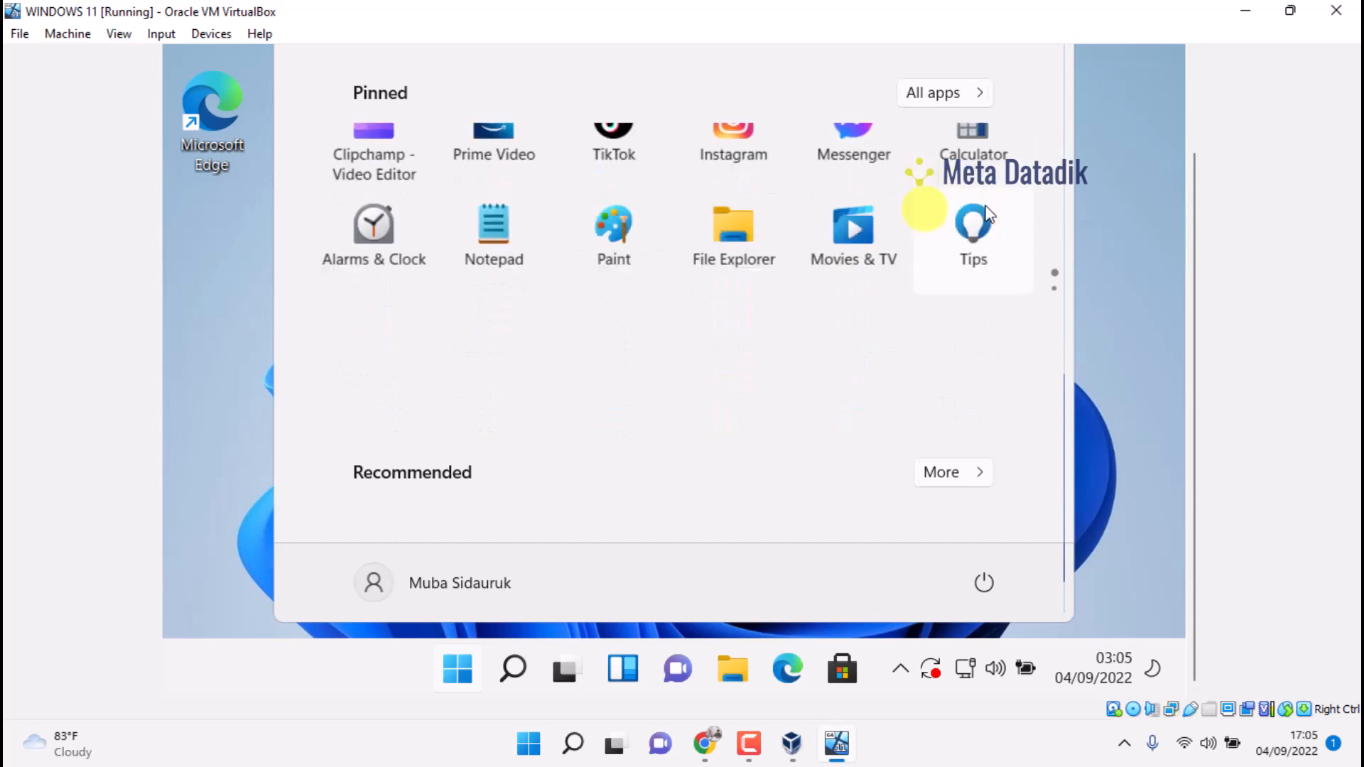
pyautogui.scroll(1, 987, 213)
pyautogui.moveTo(1187, 189); pyautogui.dragTo(1182, 85)
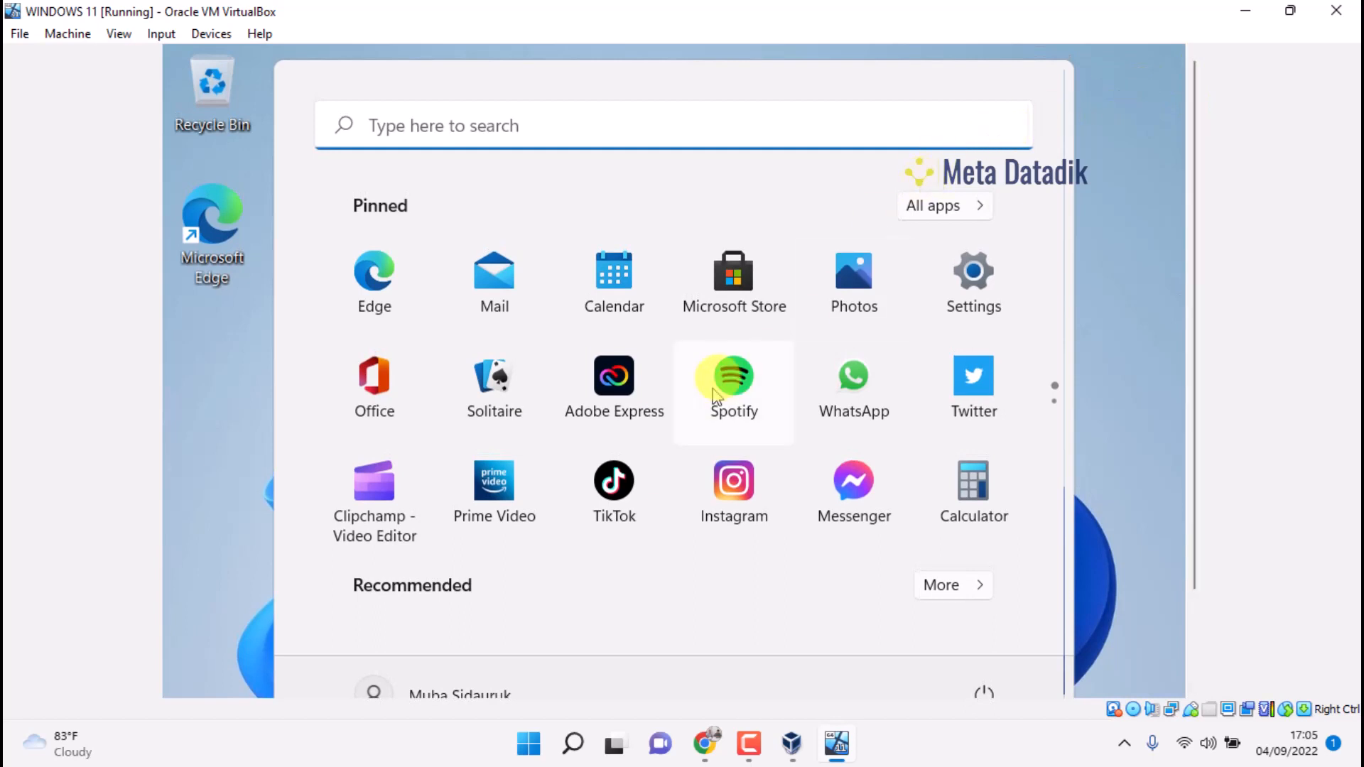
pyautogui.scroll(-1, 522, 550)
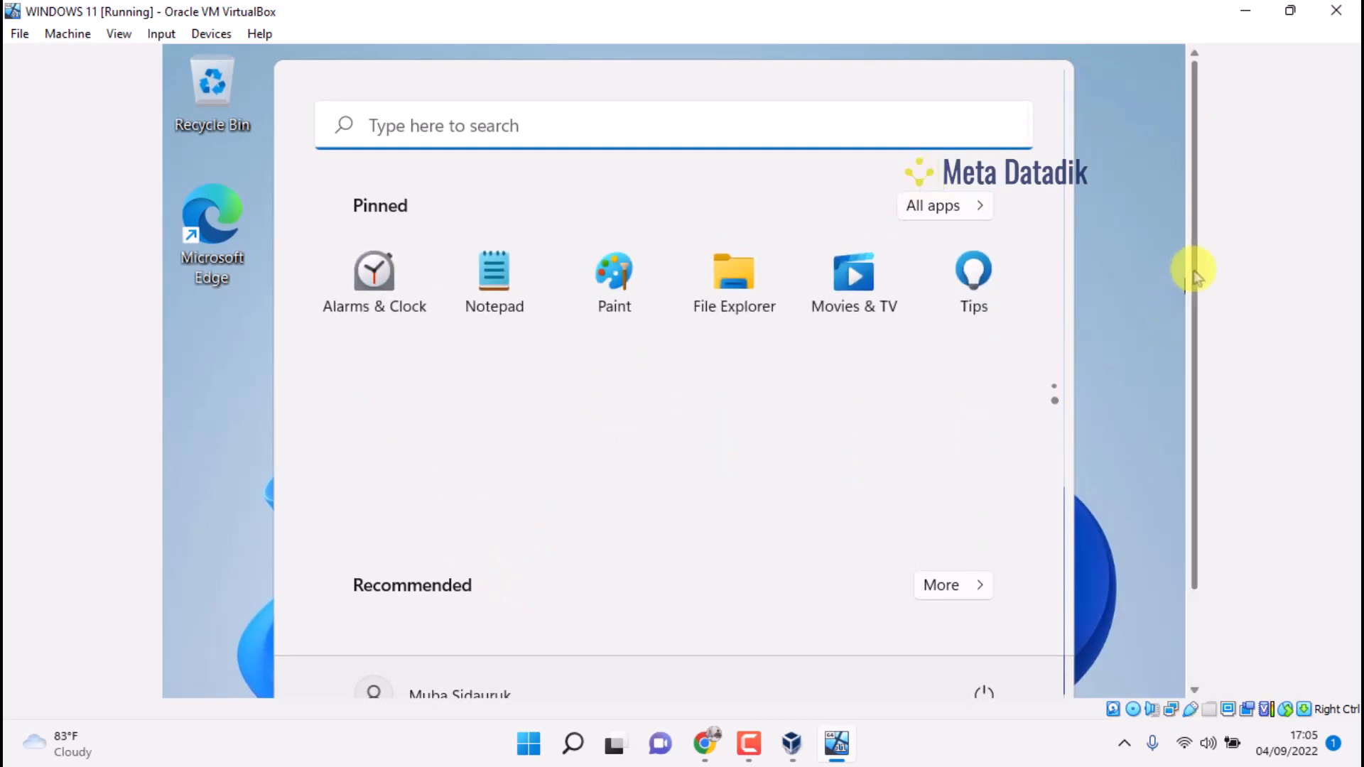
pyautogui.moveTo(1193, 268); pyautogui.dragTo(1162, 384)
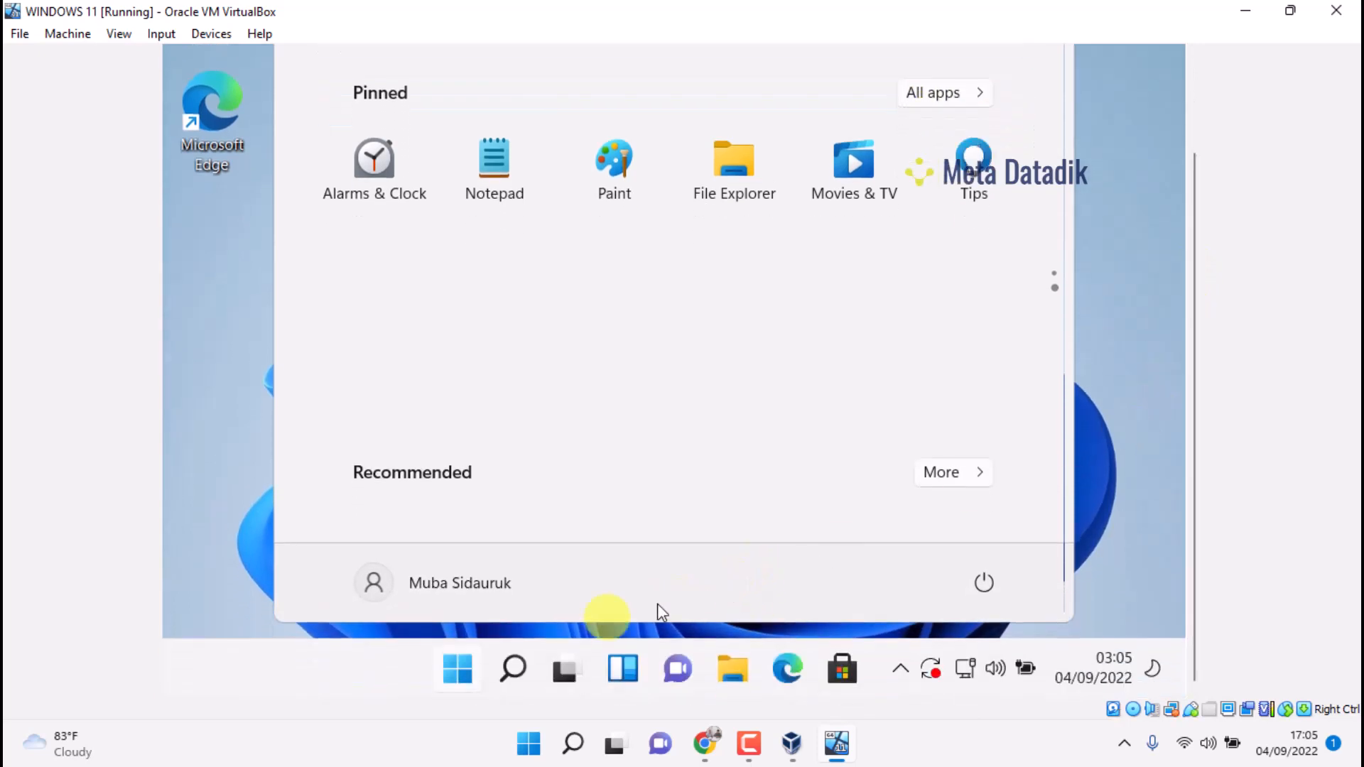
pyautogui.click(450, 678)
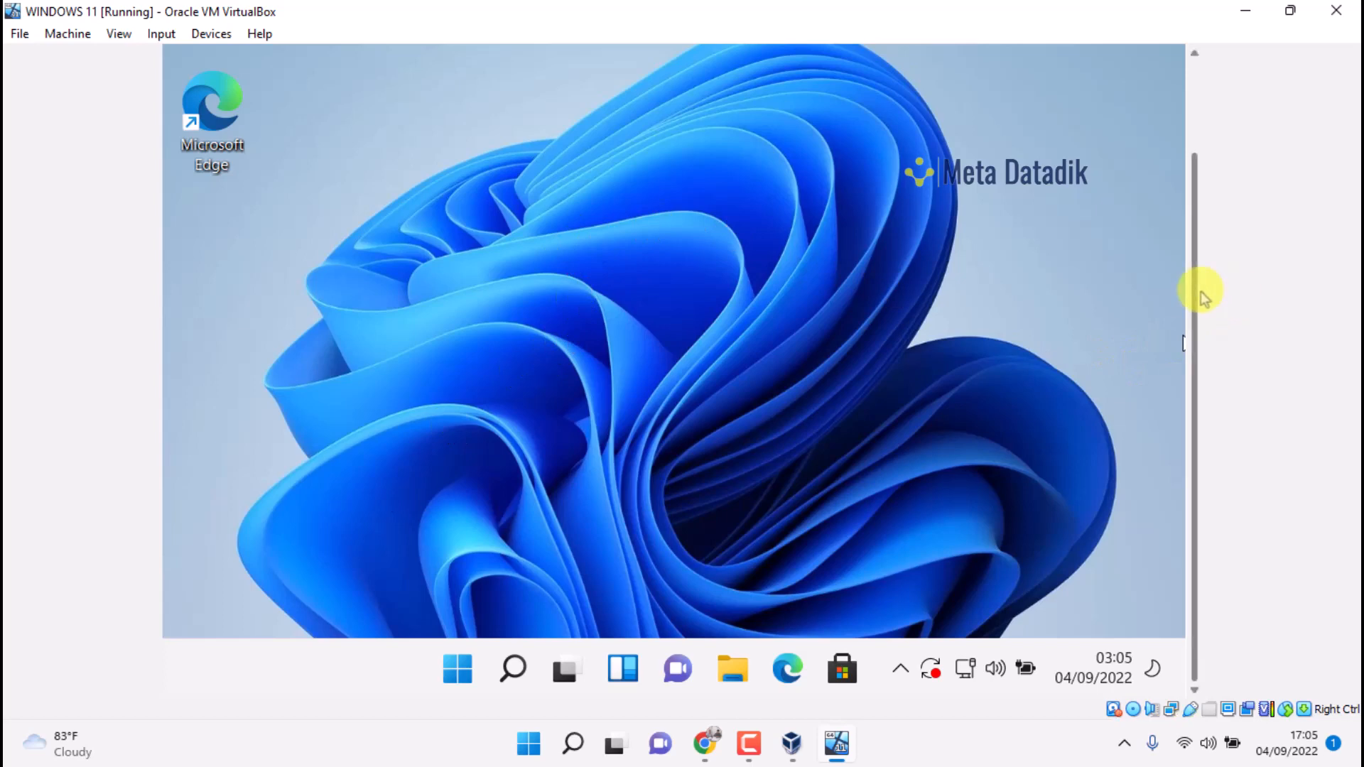
pyautogui.moveTo(1195, 284); pyautogui.dragTo(1156, 181)
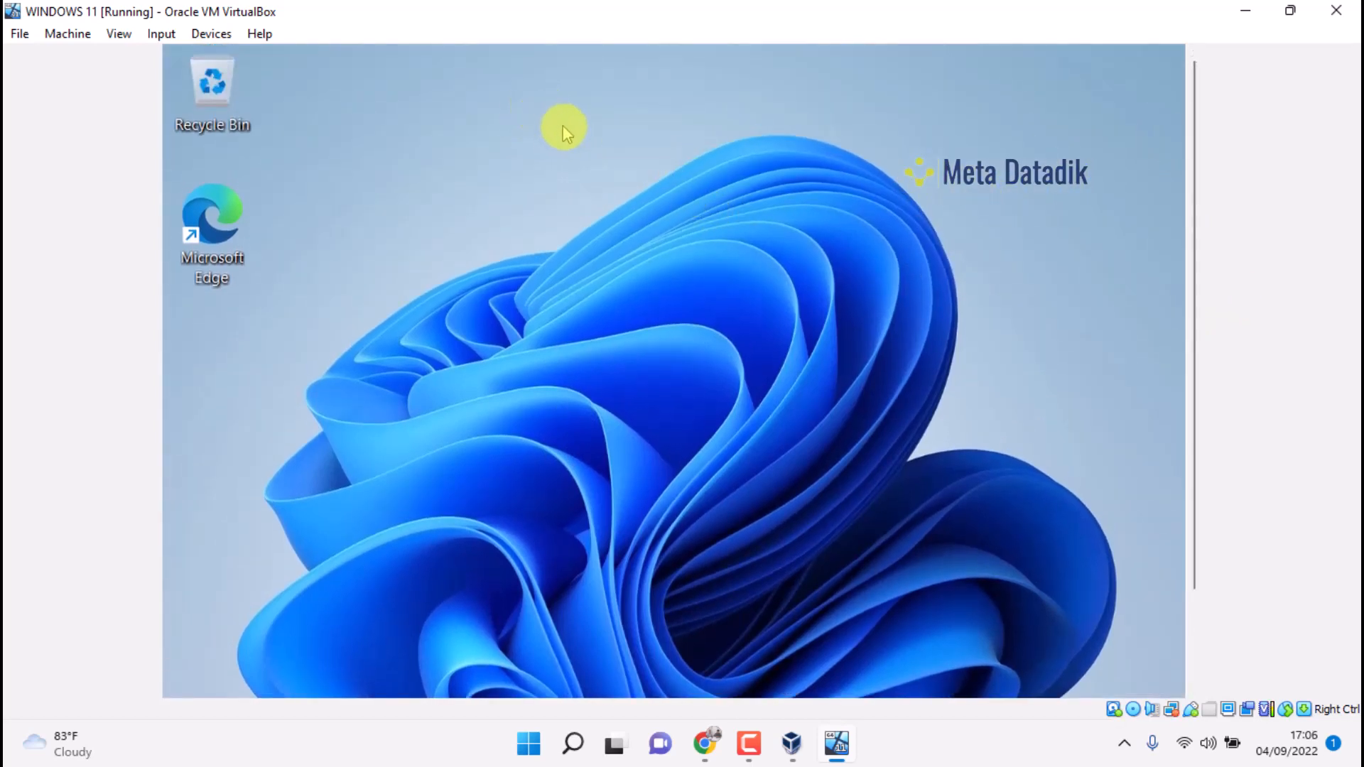
pyautogui.rightClick(537, 112)
pyautogui.click(601, 215)
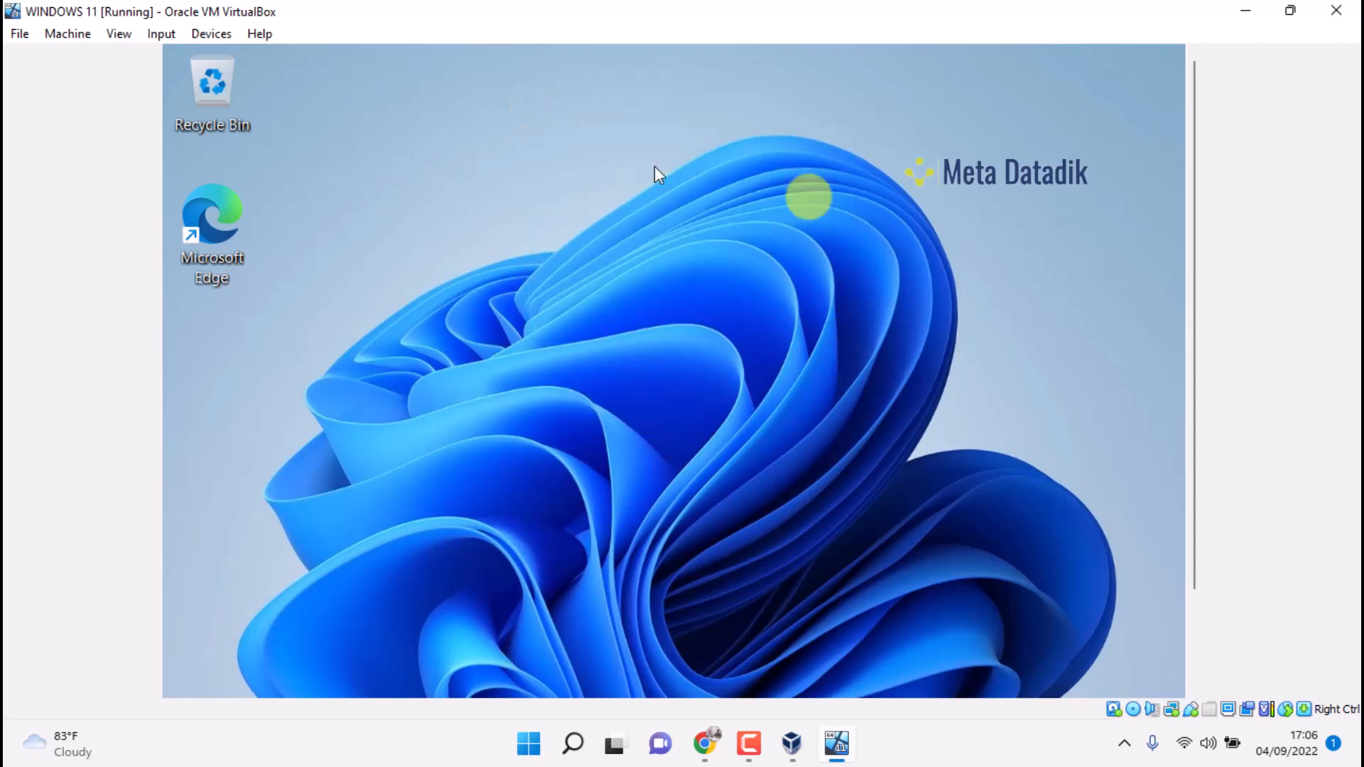
pyautogui.moveTo(1193, 134); pyautogui.dragTo(1208, 254)
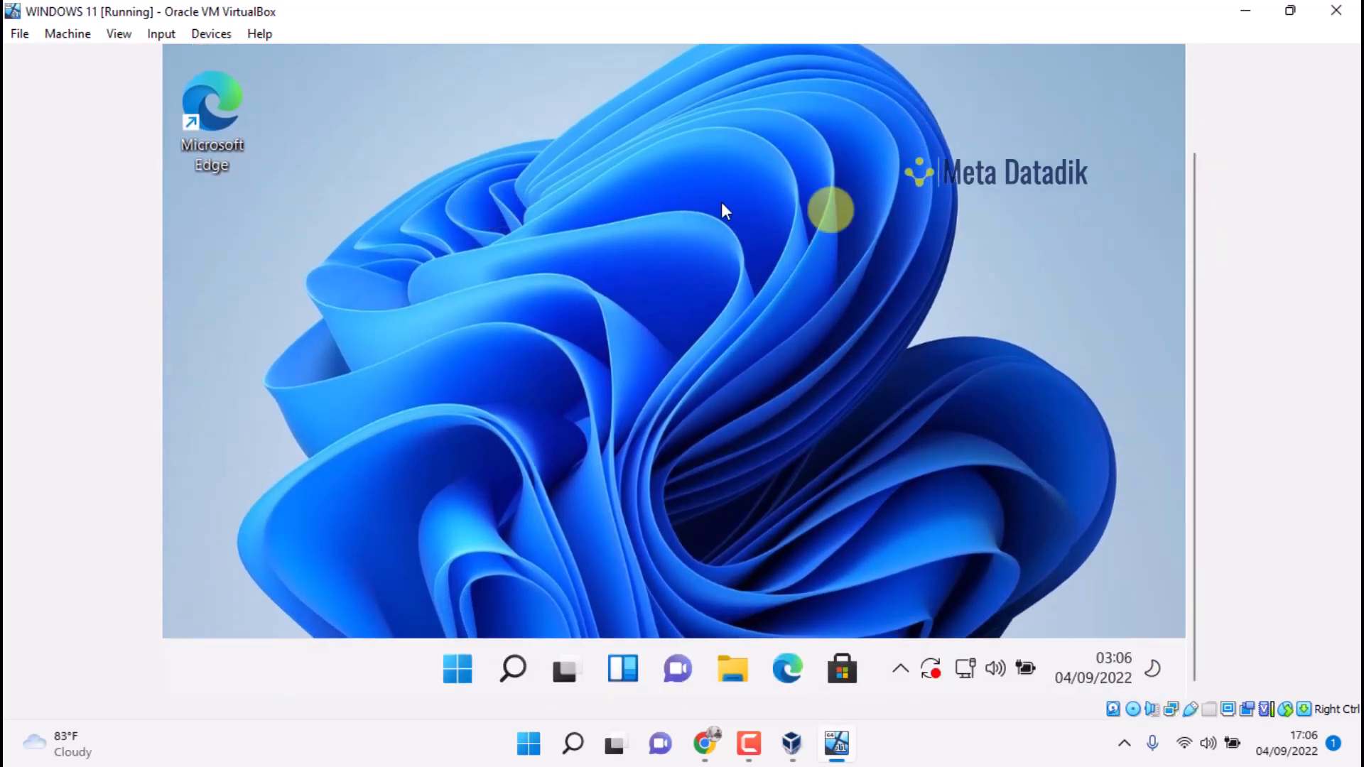
pyautogui.moveTo(1200, 174); pyautogui.dragTo(1210, 85)
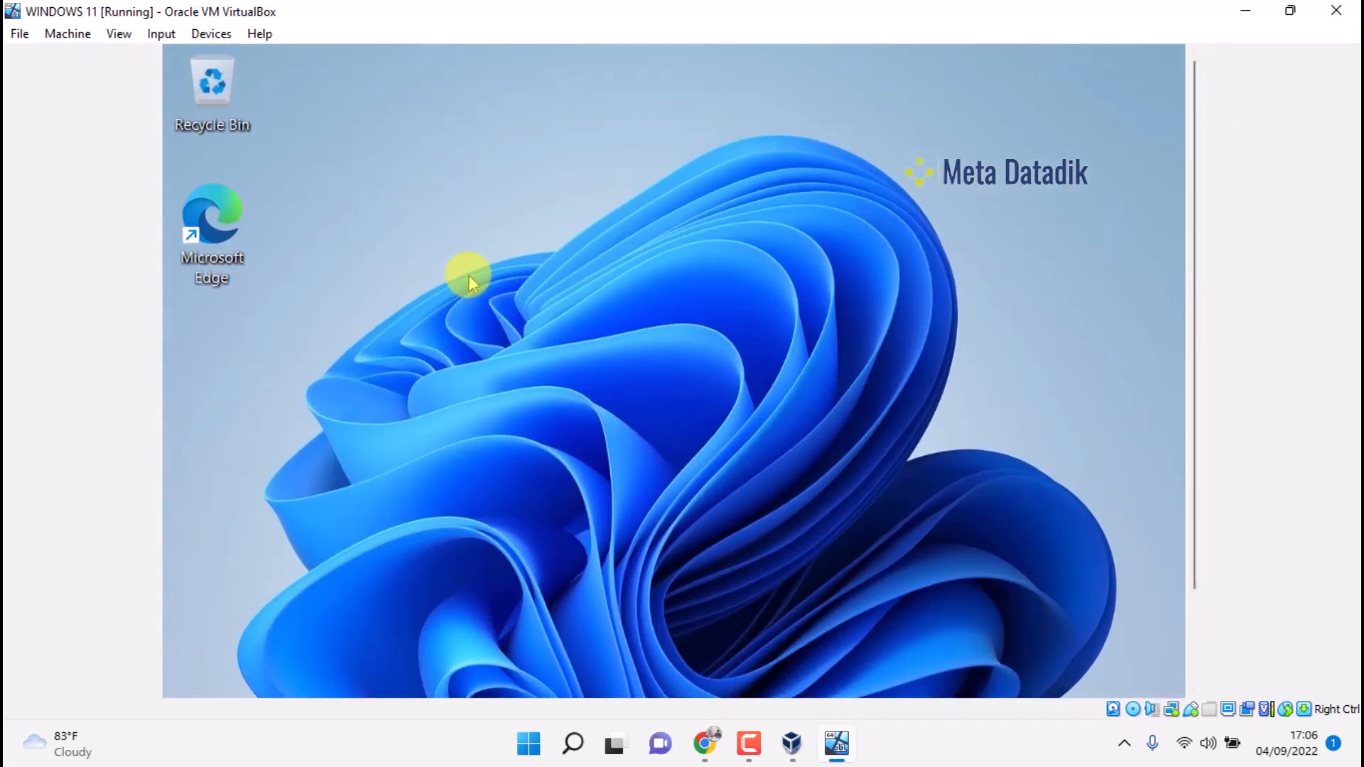
pyautogui.scroll(-3, 1187, 175)
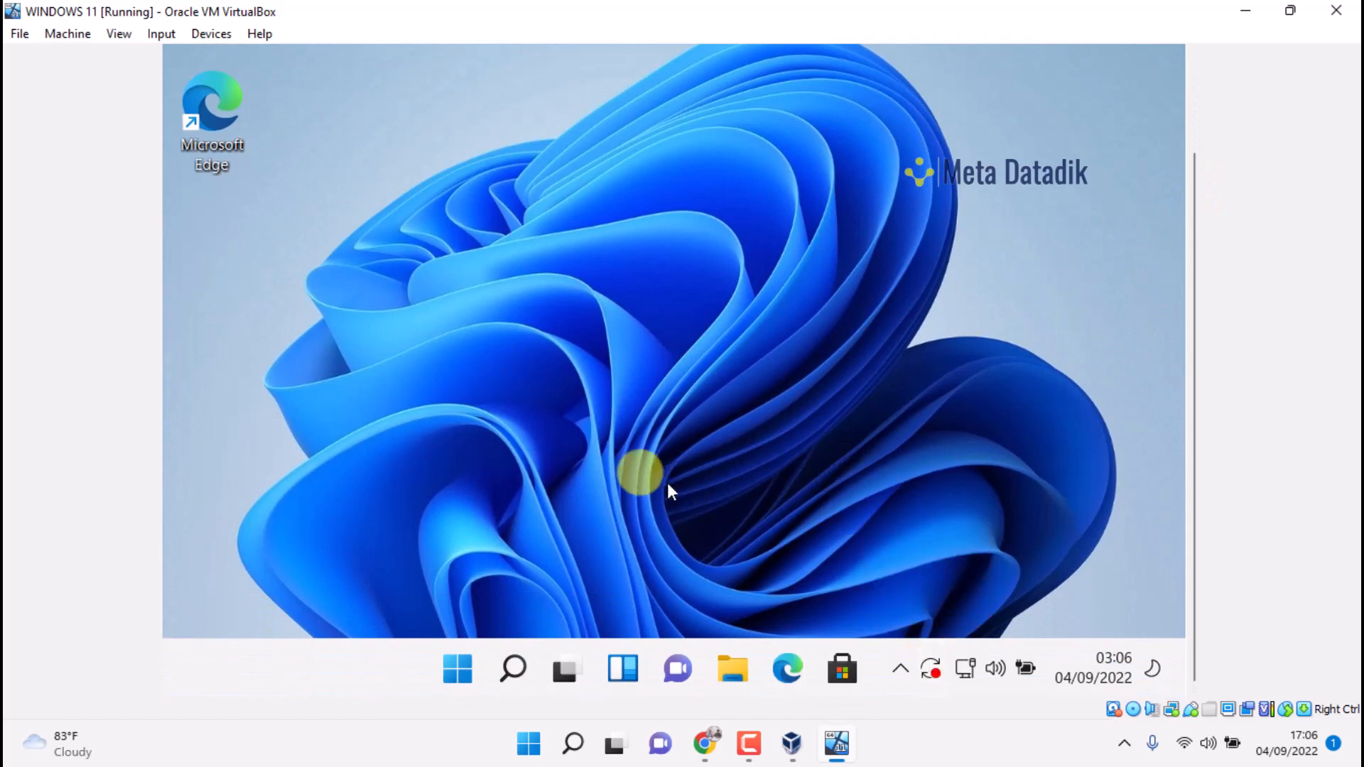
pyautogui.rightClick(559, 145)
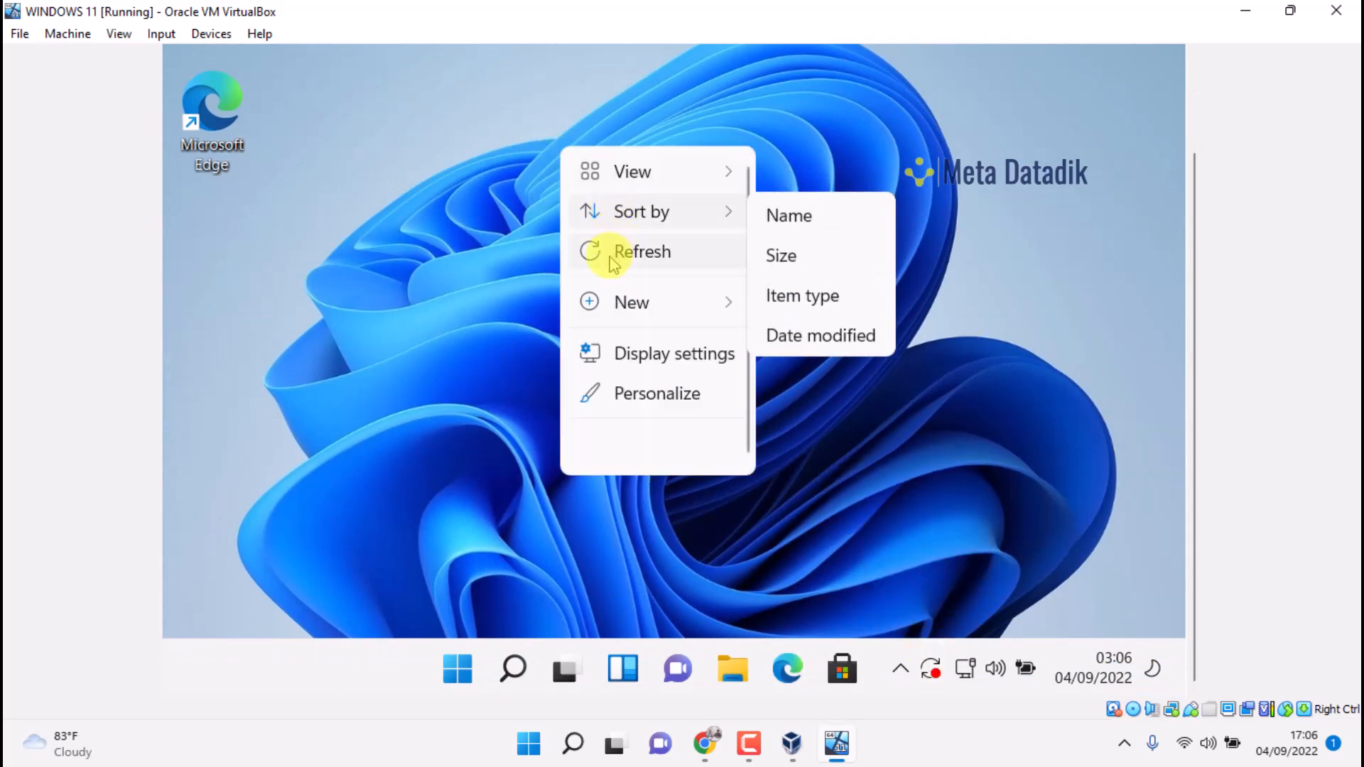
pyautogui.click(611, 253)
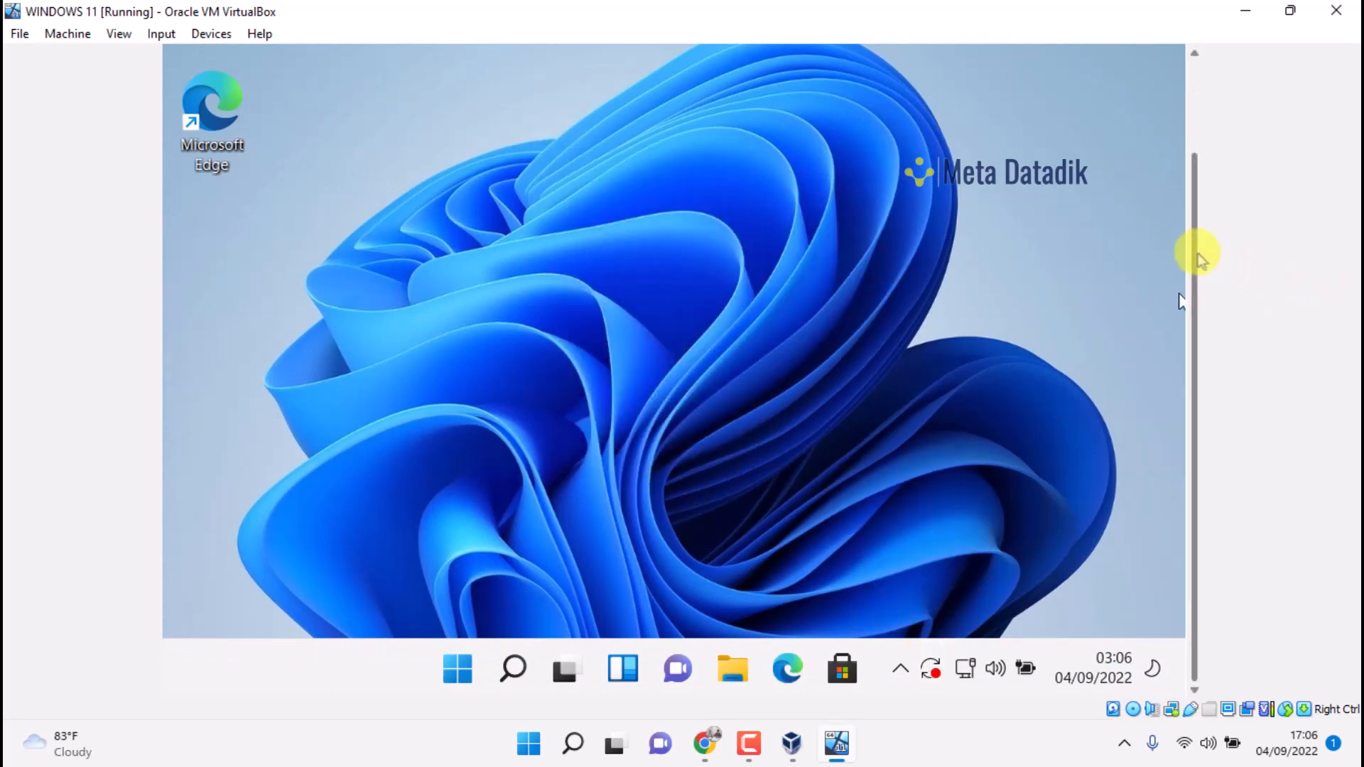
pyautogui.moveTo(1198, 256); pyautogui.dragTo(1175, 132)
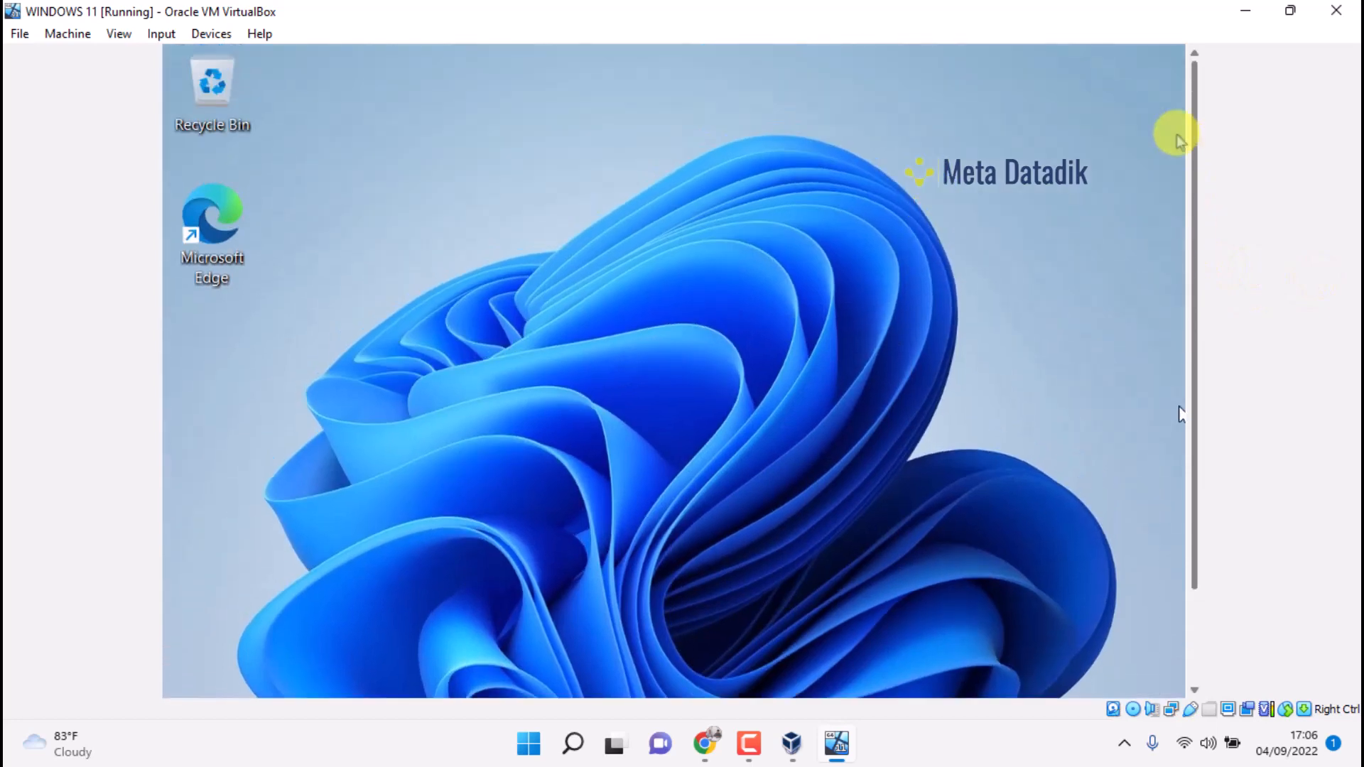
pyautogui.rightClick(576, 159)
pyautogui.click(632, 261)
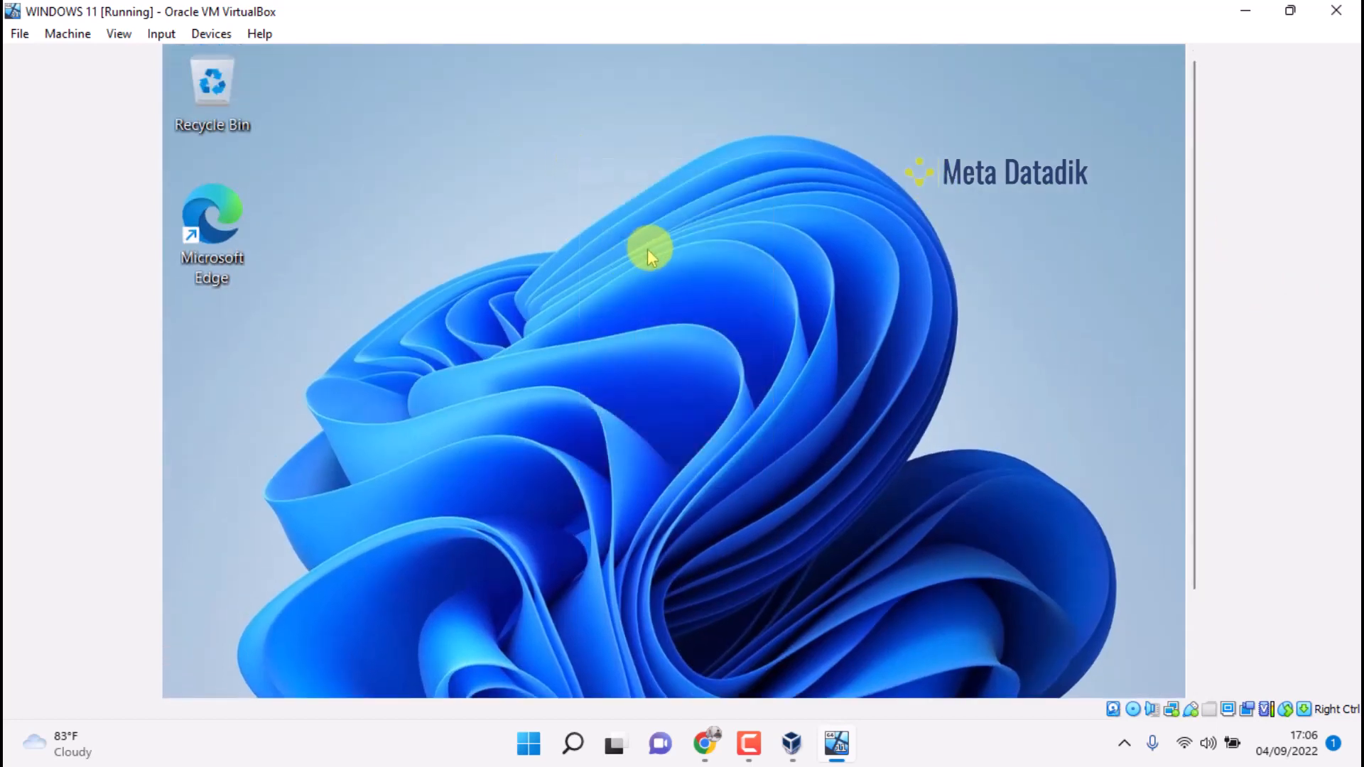
pyautogui.moveTo(1203, 189); pyautogui.dragTo(1190, 310)
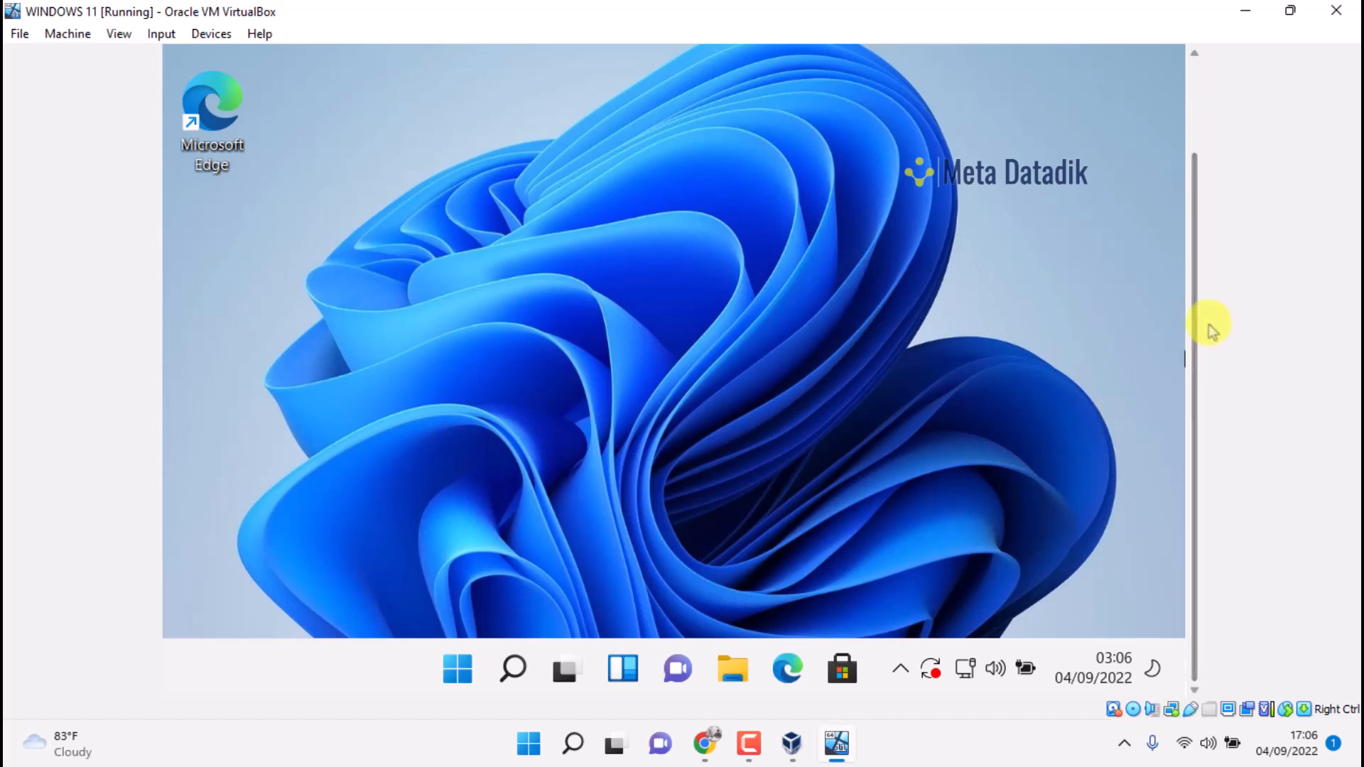
pyautogui.moveTo(1196, 329); pyautogui.dragTo(1162, 186)
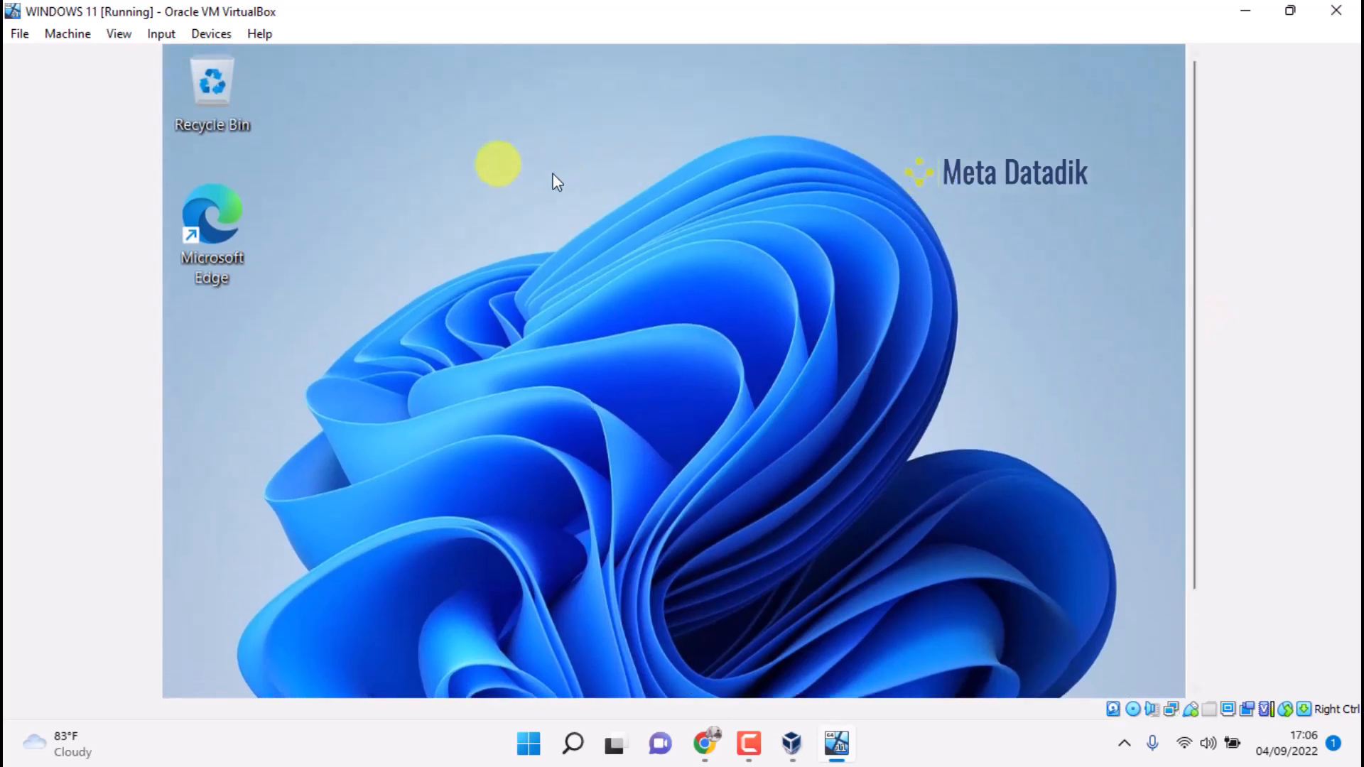
pyautogui.rightClick(449, 130)
pyautogui.click(516, 242)
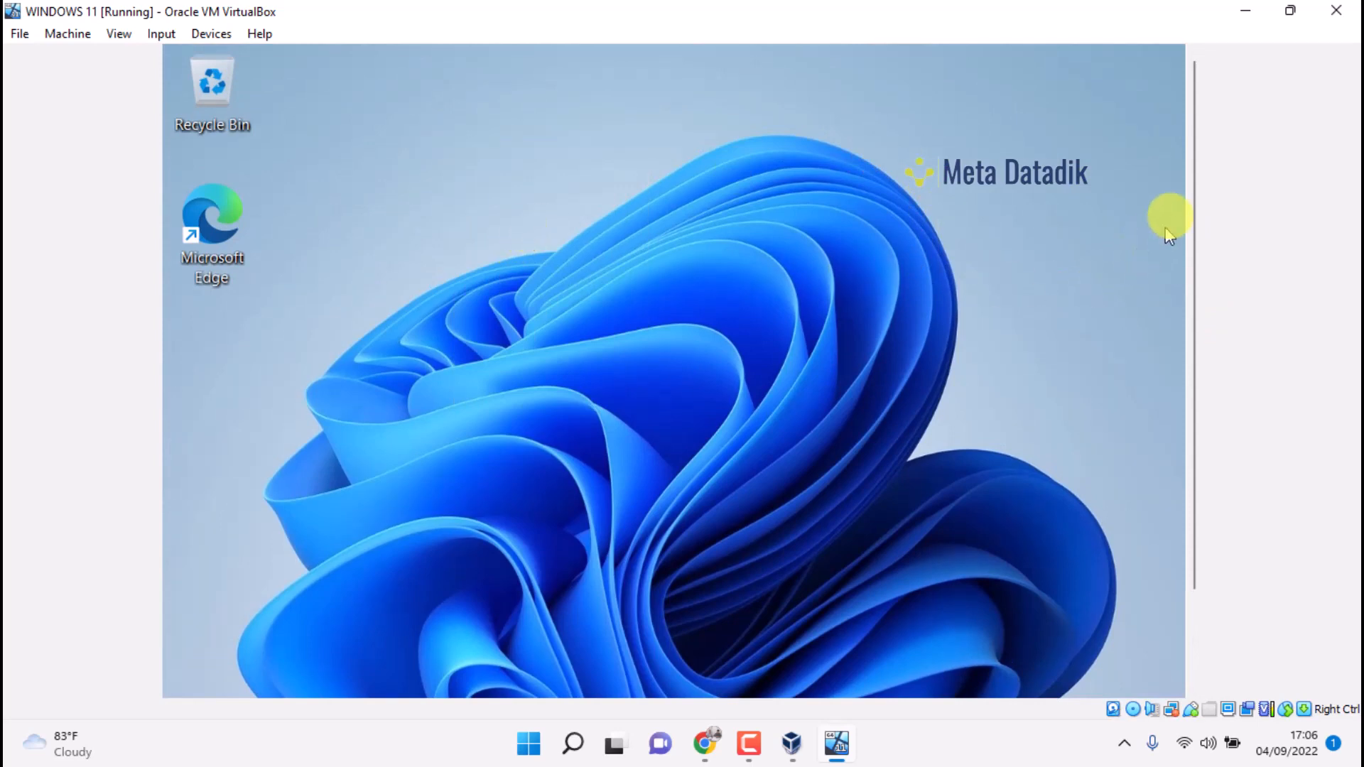
pyautogui.moveTo(1196, 183); pyautogui.dragTo(1184, 318)
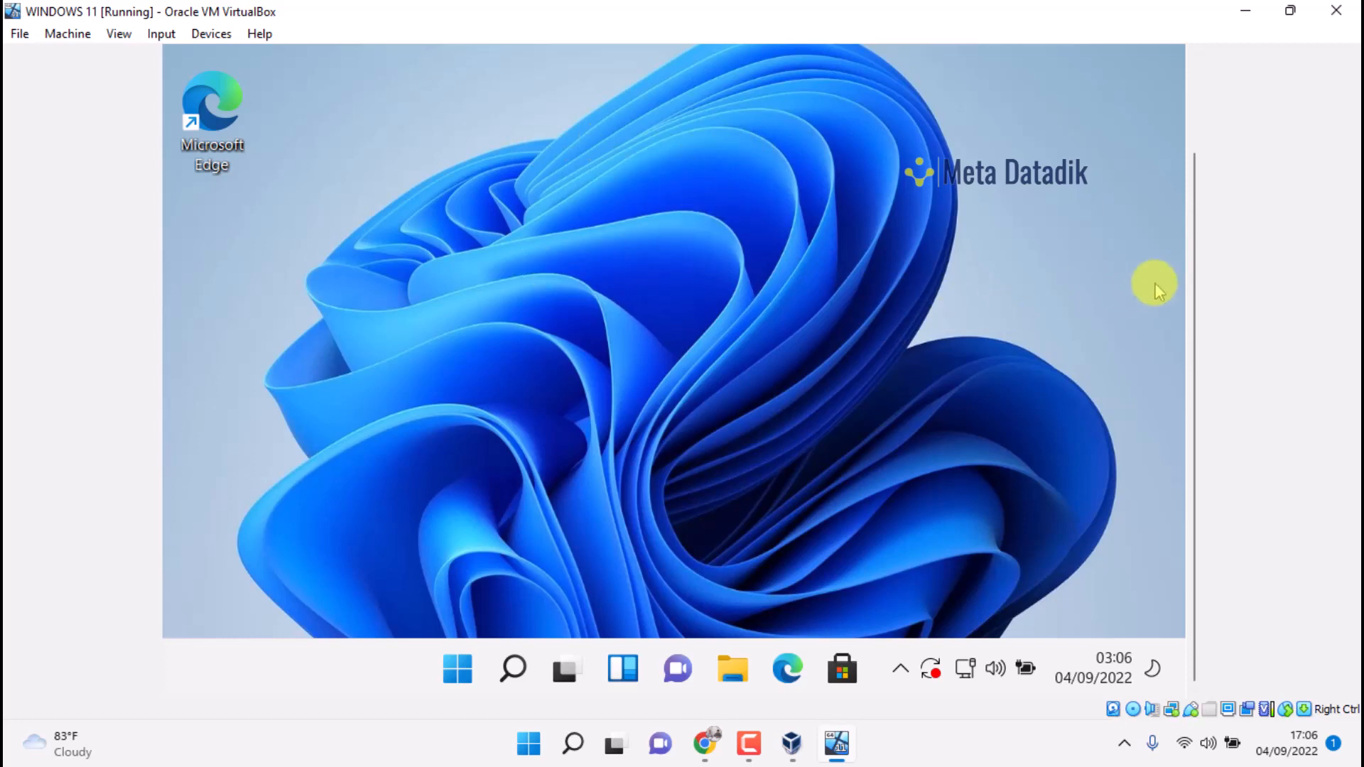
pyautogui.moveTo(1196, 245); pyautogui.dragTo(1166, 112)
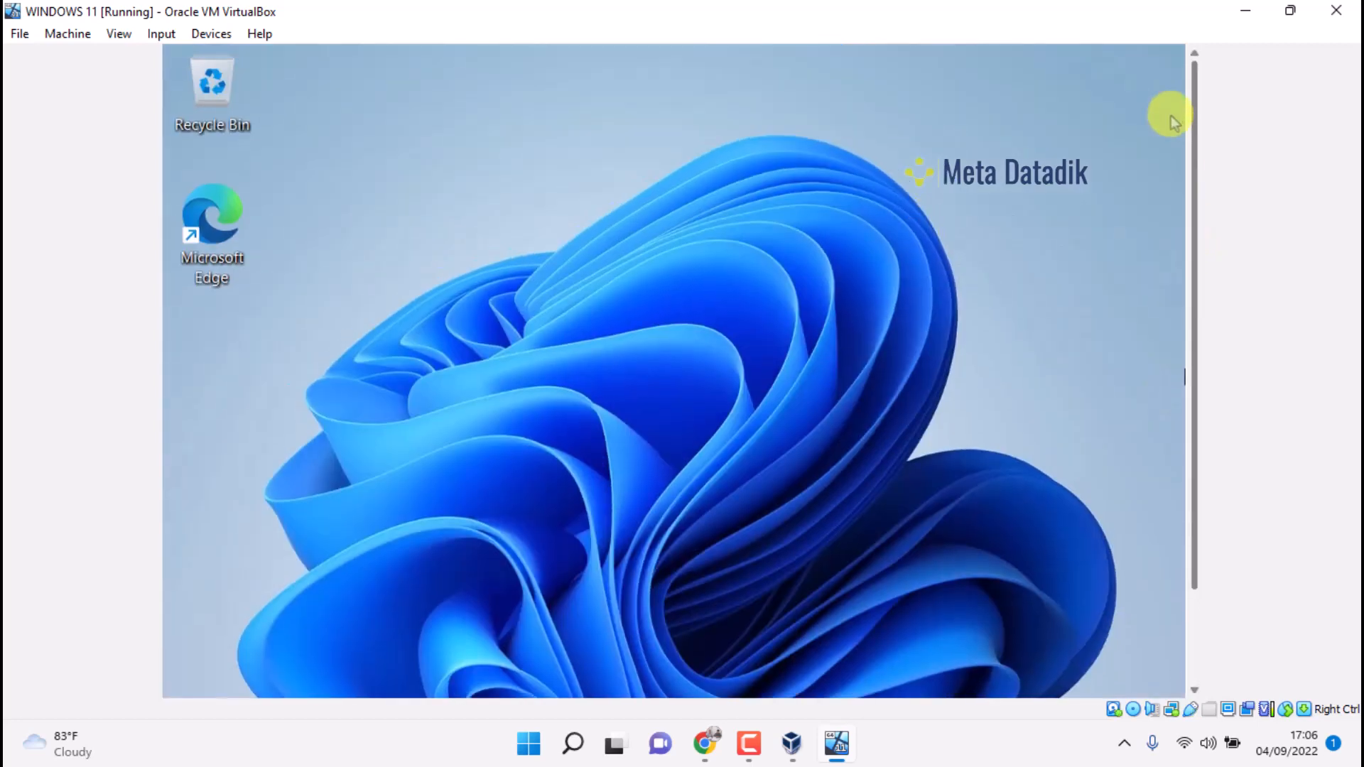
pyautogui.rightClick(546, 120)
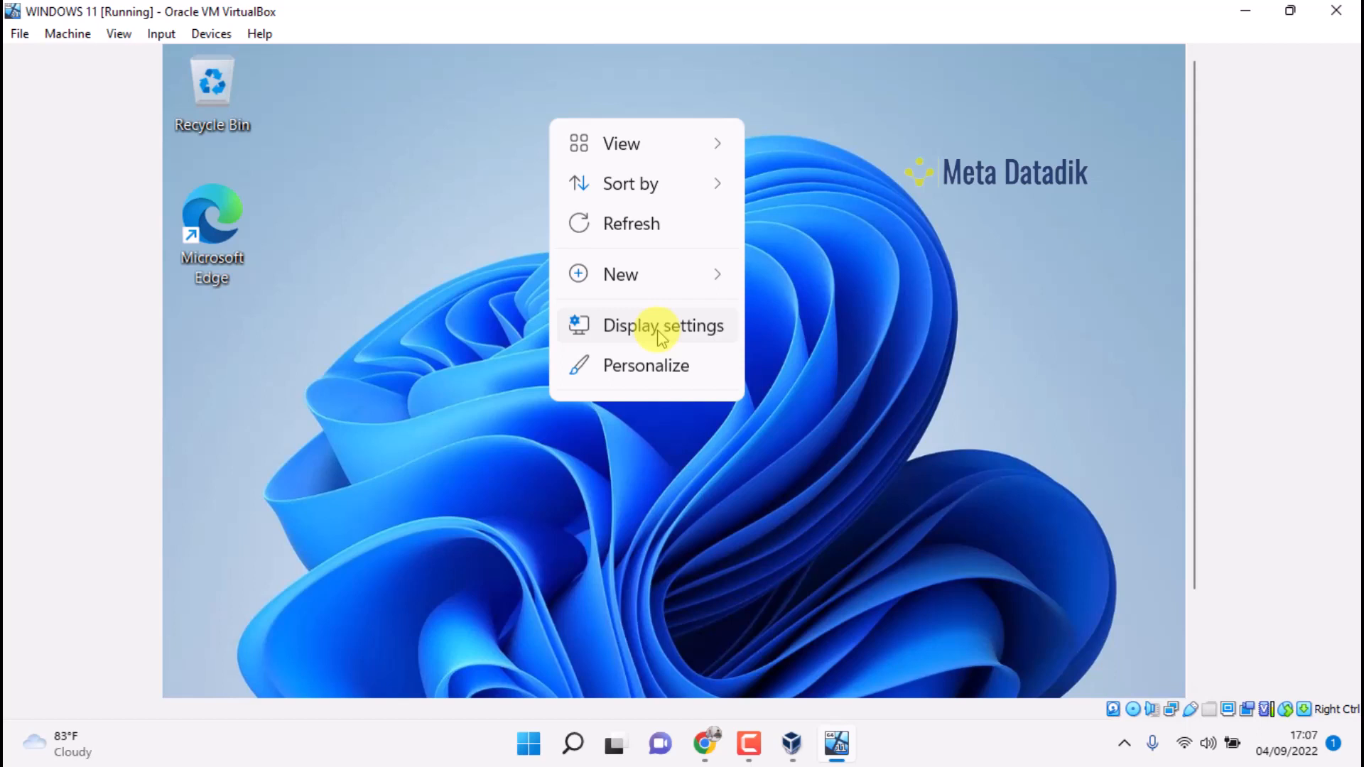
pyautogui.rightClick(801, 62)
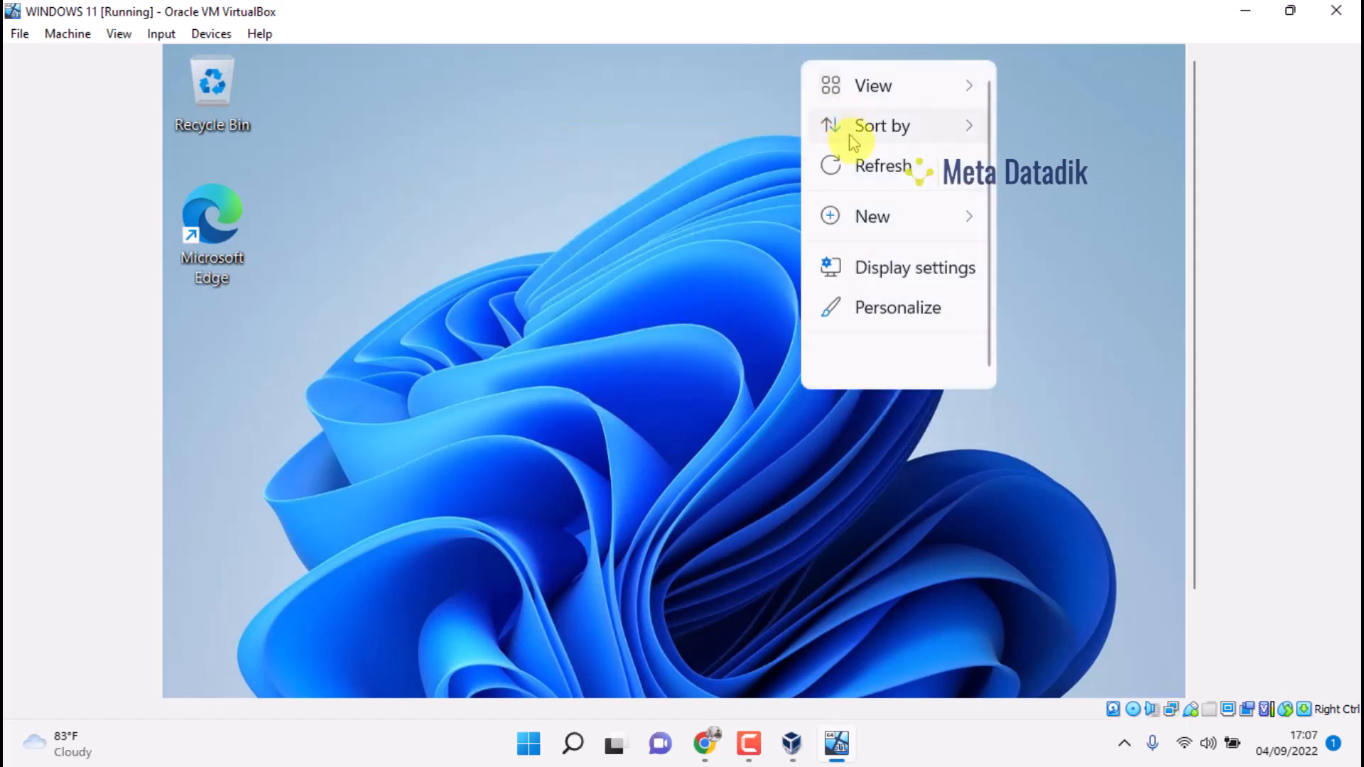
pyautogui.click(832, 167)
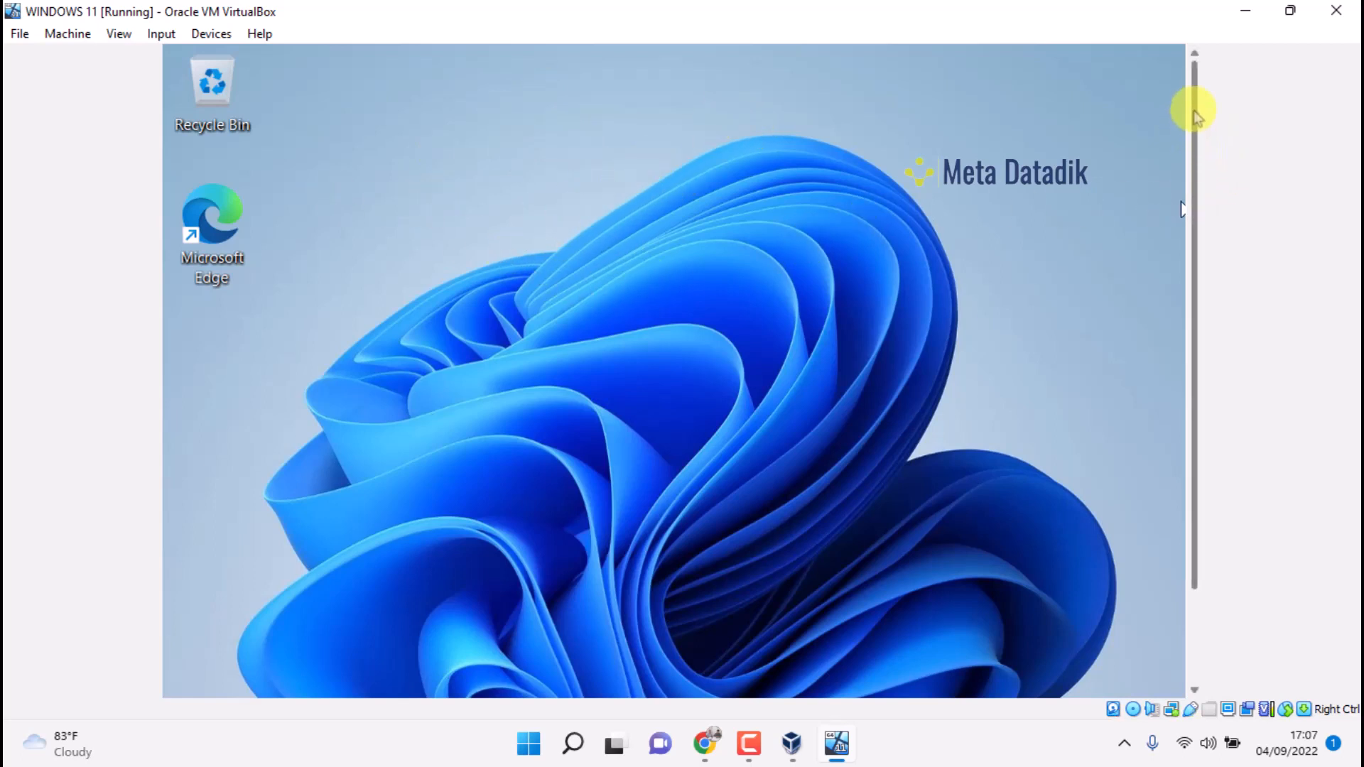
pyautogui.moveTo(1193, 114); pyautogui.dragTo(1194, 67)
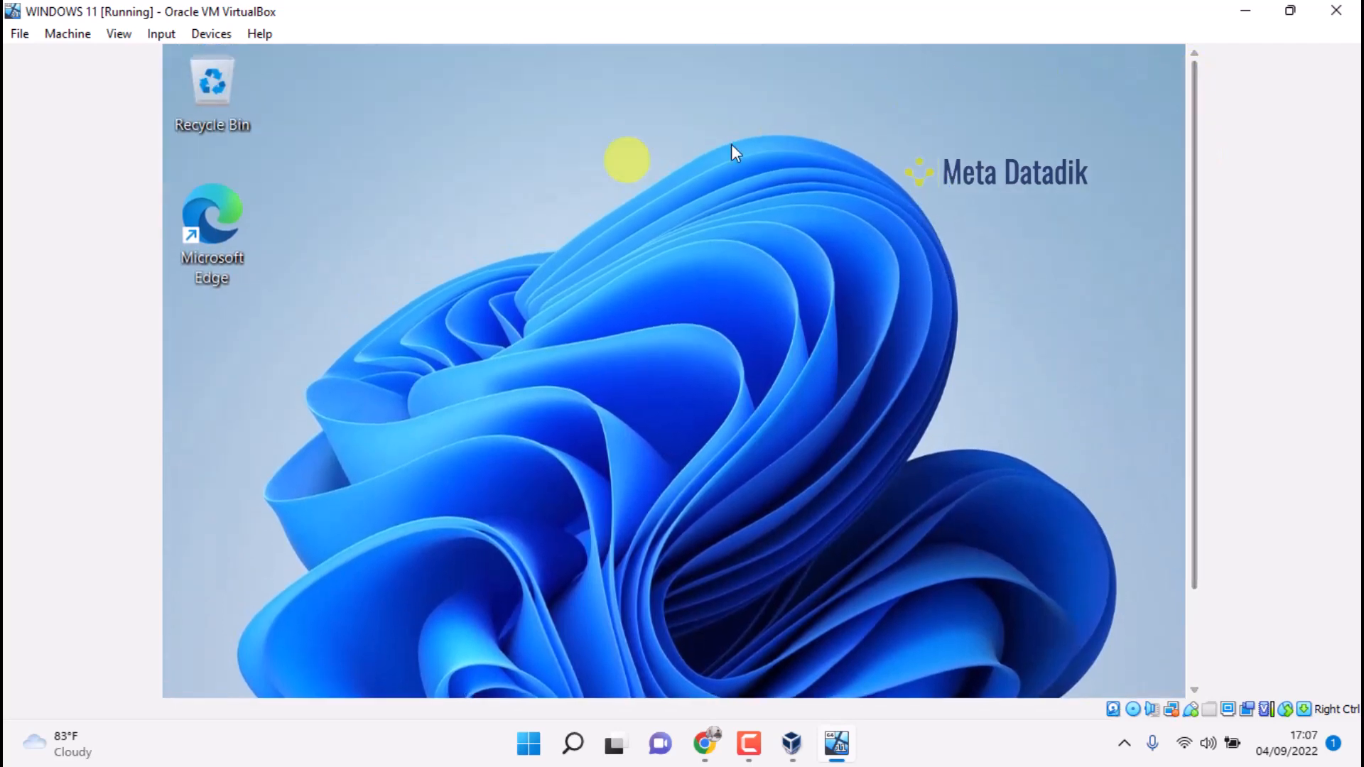
pyautogui.rightClick(492, 134)
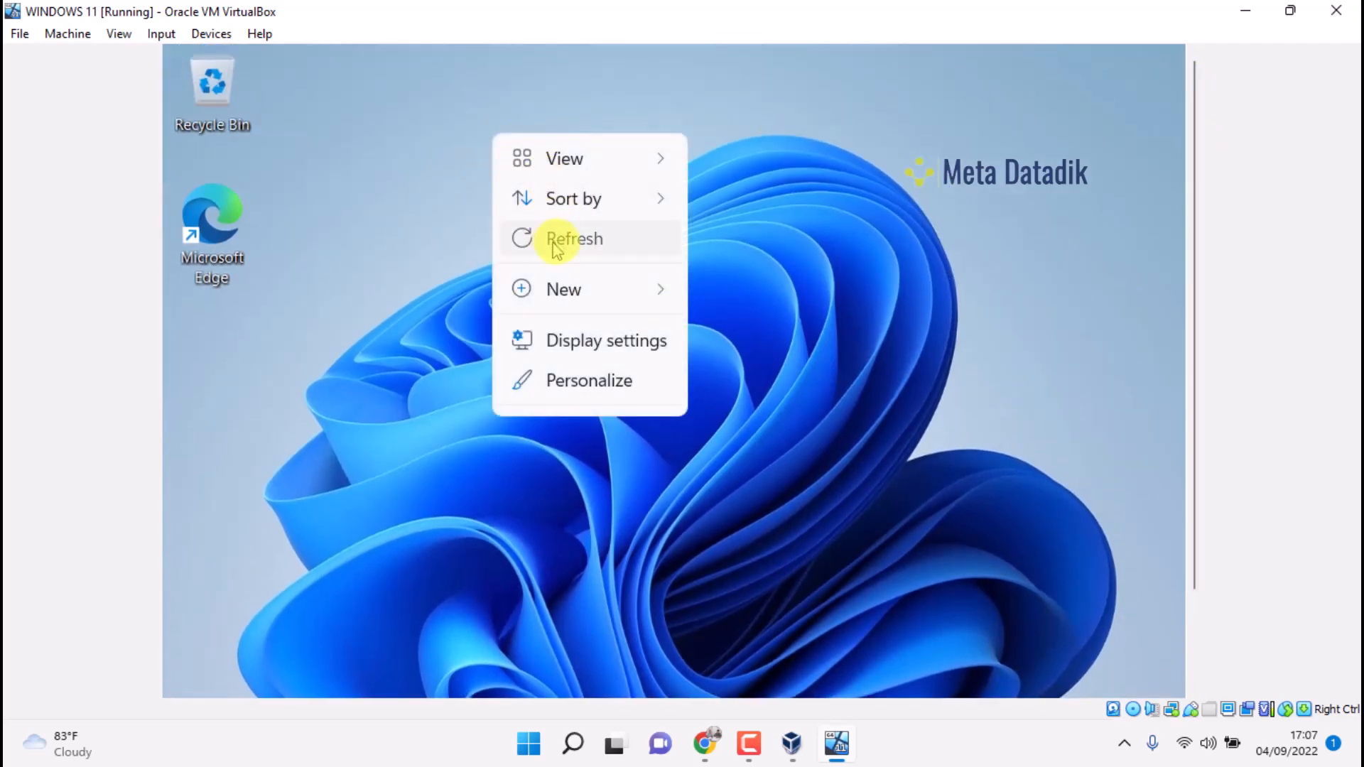
pyautogui.click(557, 241)
pyautogui.moveTo(1193, 128); pyautogui.dragTo(1171, 283)
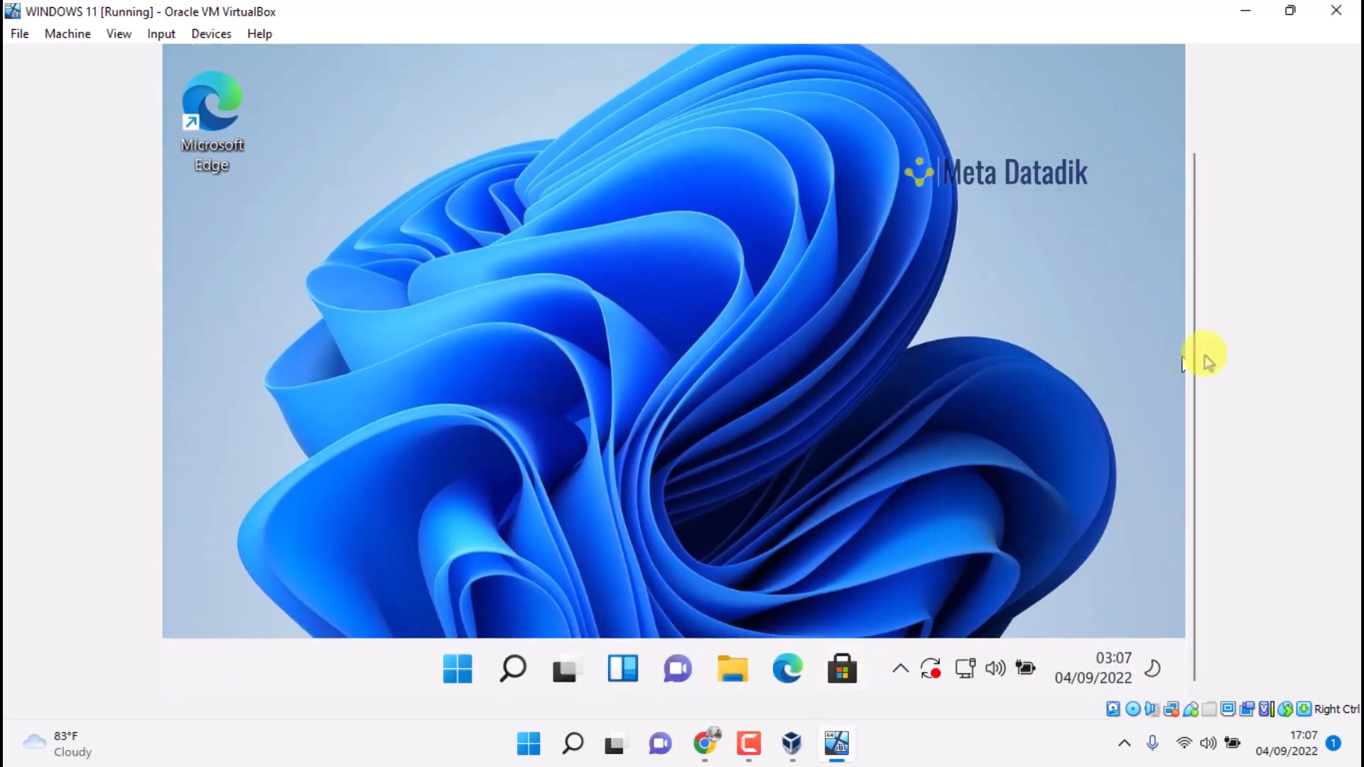
pyautogui.moveTo(1194, 341); pyautogui.dragTo(1200, 228)
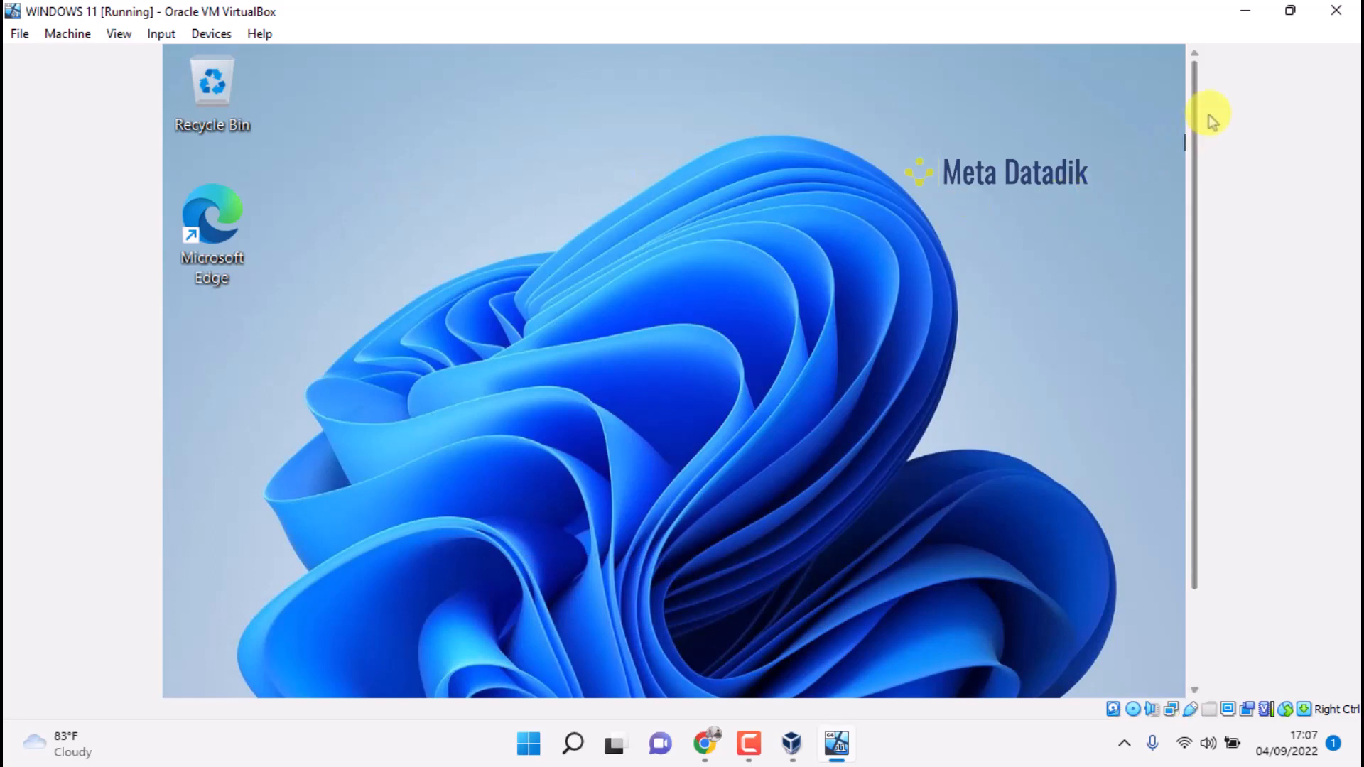
pyautogui.moveTo(1199, 113)
pyautogui.mouseDown()
pyautogui.moveTo(1208, 152)
pyautogui.moveTo(1165, 234)
pyautogui.moveTo(1191, 174)
pyautogui.moveTo(1192, 99)
pyautogui.mouseUp()
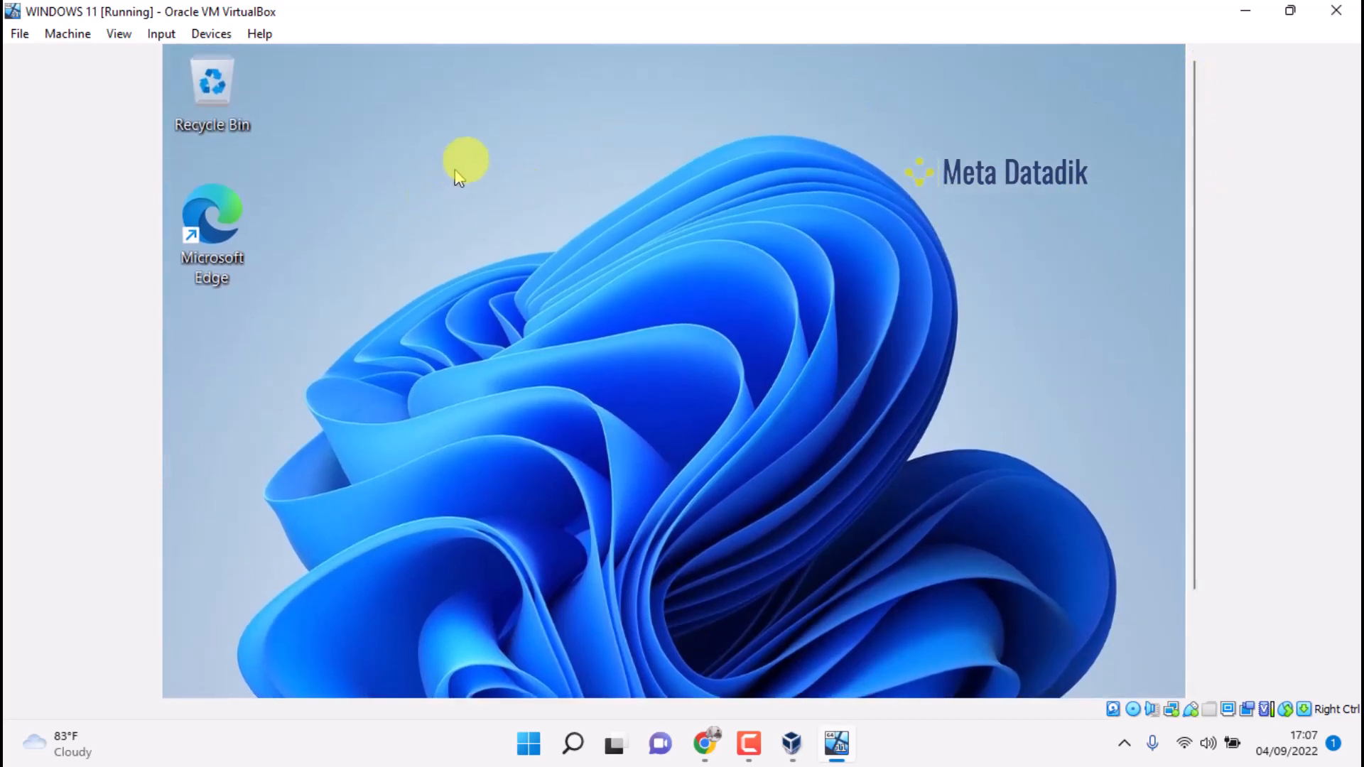